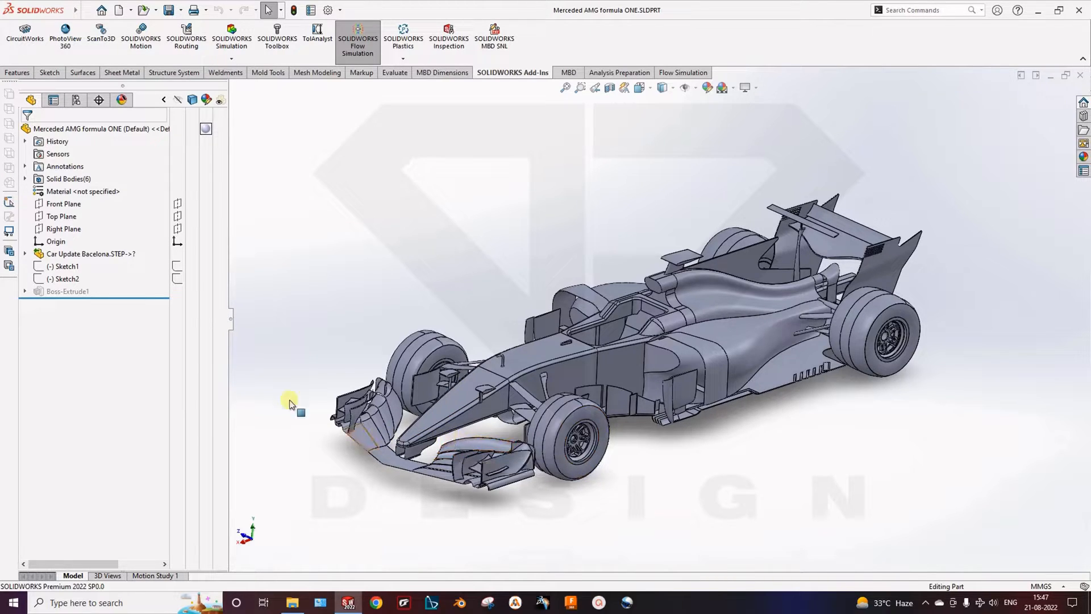
{"action": "left_click", "coordinate": [79, 253]}
{"action": "middle_click_drag", "start_coordinate": [623, 427], "coordinate": [647, 505]}
{"action": "left_click", "coordinate": [496, 305]}
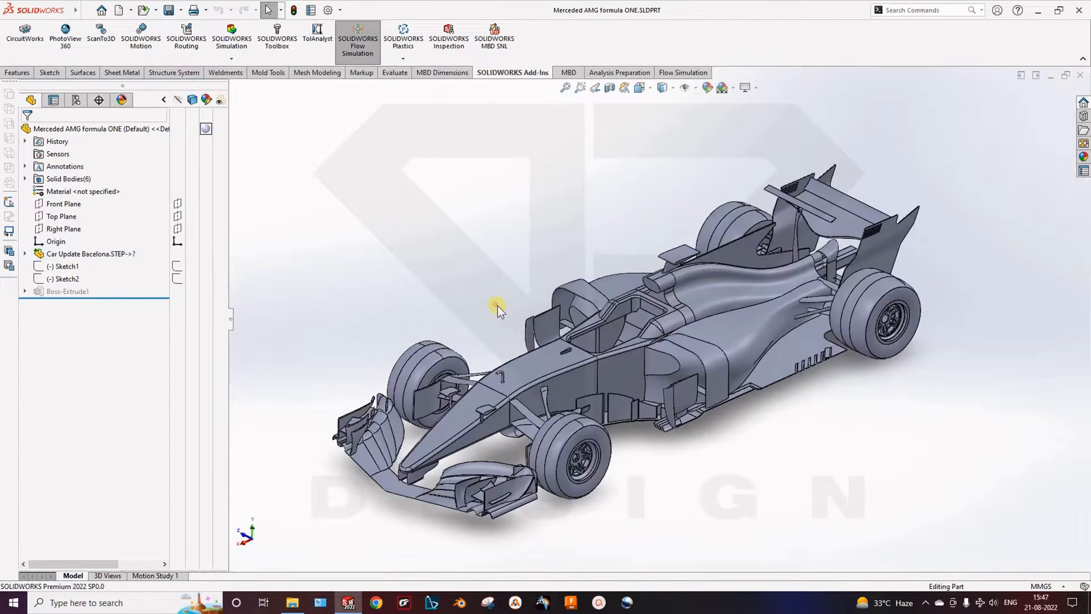
{"action": "left_click", "coordinate": [170, 13]}
{"action": "middle_click_drag", "start_coordinate": [490, 316], "coordinate": [495, 300]}
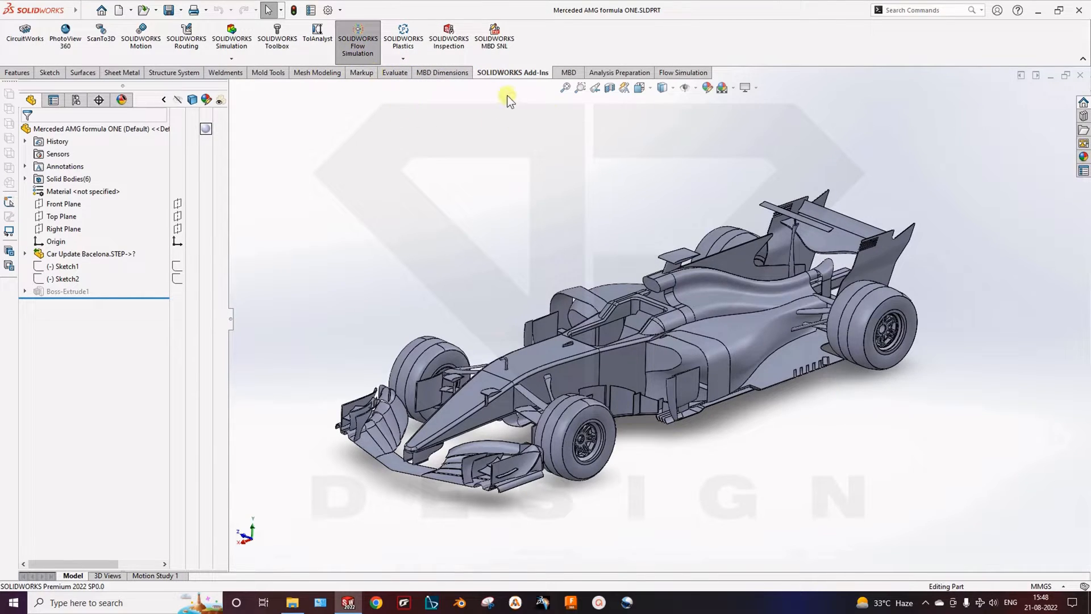
Step: Start a new Flow Simulation project for the formula car with the project Wizard
{"action": "left_click", "coordinate": [365, 51]}
{"action": "left_click", "coordinate": [688, 73]}
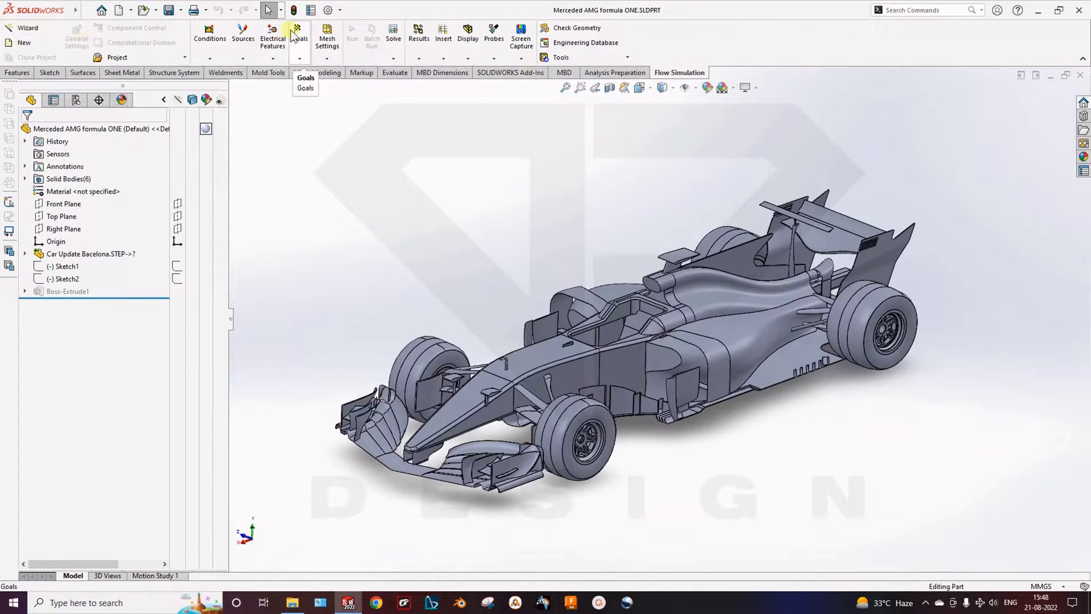
{"action": "middle_click_drag", "start_coordinate": [565, 390], "coordinate": [571, 372], "text": "ctrl"}
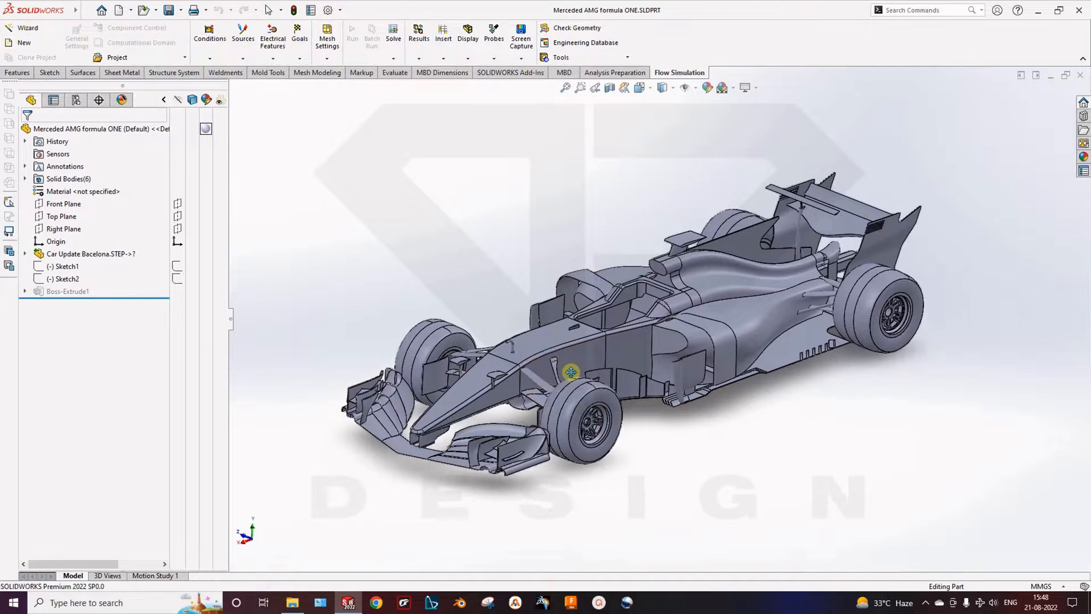
{"action": "scroll", "coordinate": [595, 326], "scroll_direction": "up", "scroll_amount": 1}
{"action": "scroll", "coordinate": [593, 324], "scroll_direction": "down", "scroll_amount": 1}
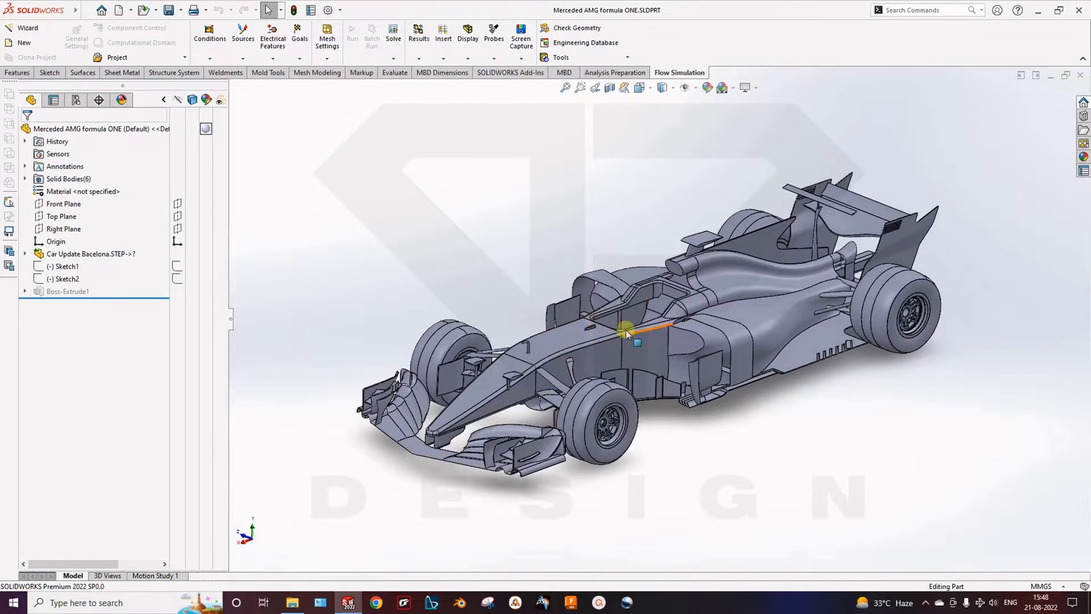
{"action": "scroll", "coordinate": [625, 332], "scroll_direction": "down", "scroll_amount": 2}
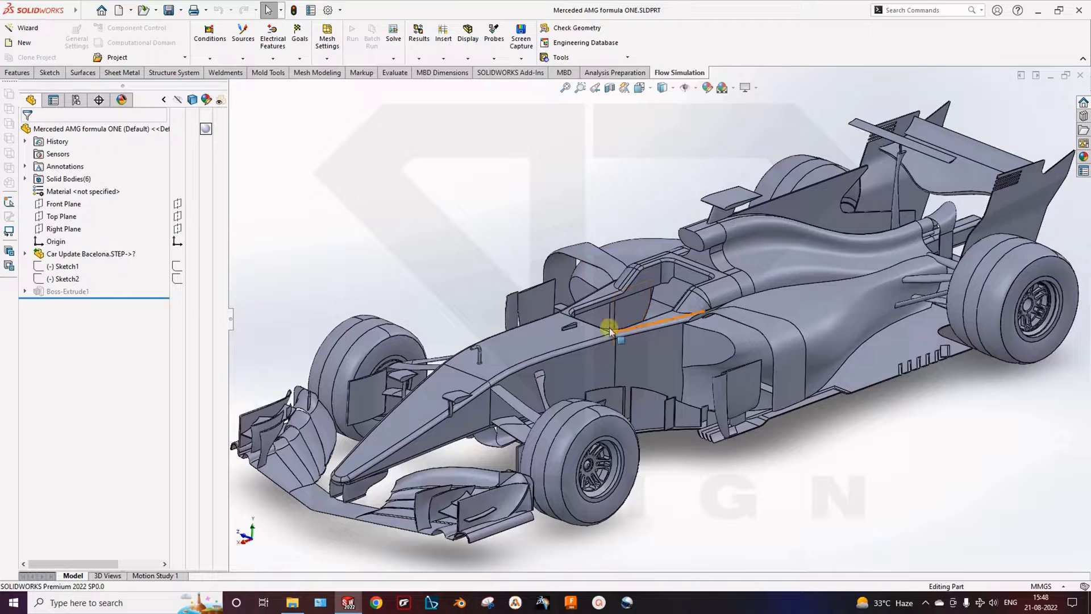
{"action": "left_click", "coordinate": [28, 28]}
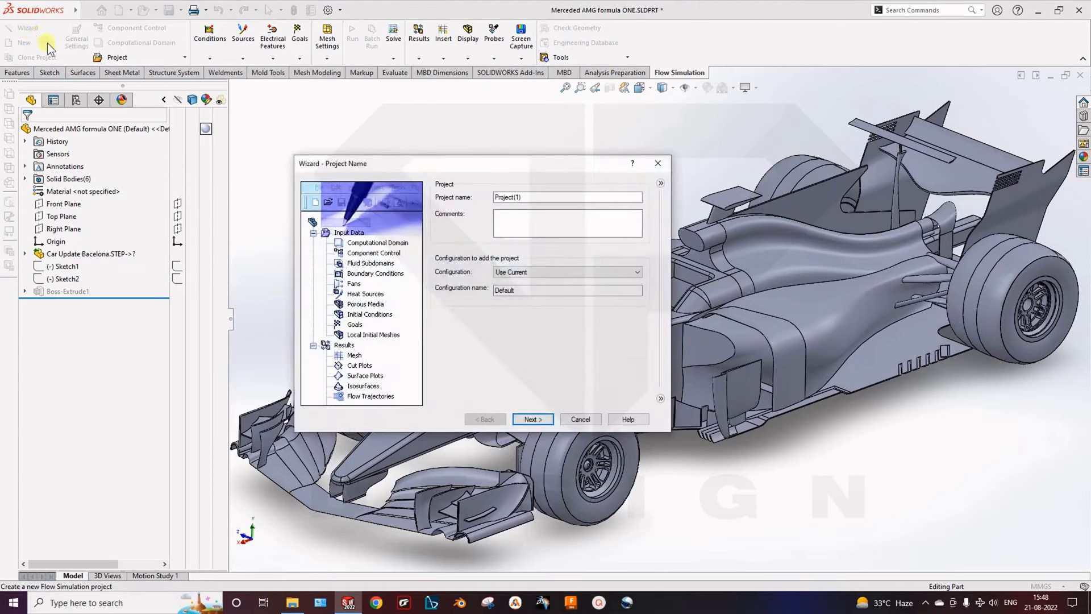
Step: Name the project "Formula one CFD" and keep Use Current as its configuration
{"action": "double_click", "coordinate": [545, 196]}
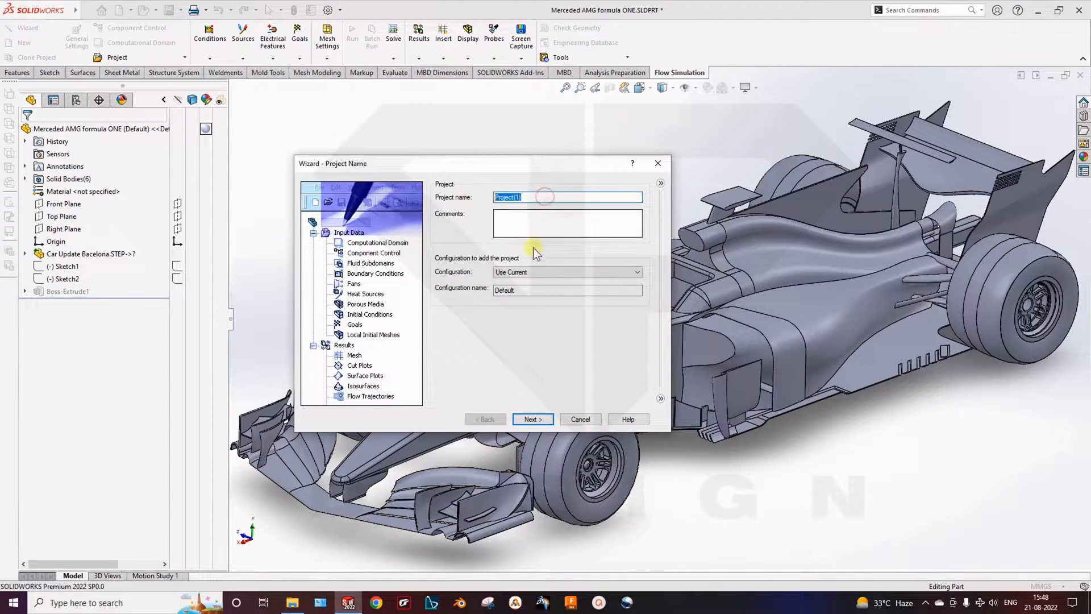
{"action": "type", "text": "Formula one"}
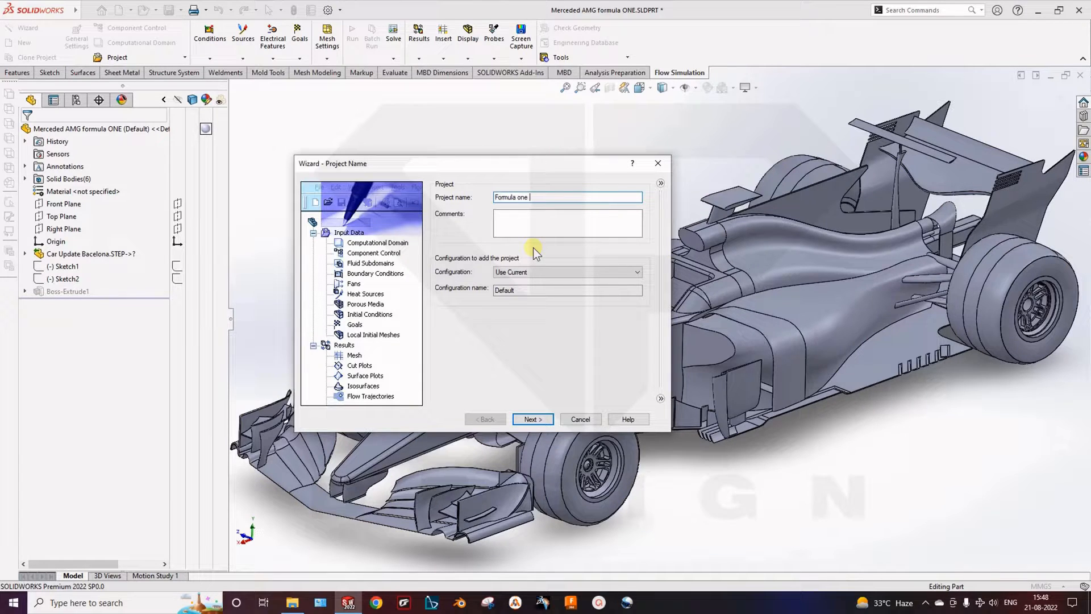
{"action": "type", "text": " CFD"}
{"action": "left_click", "coordinate": [540, 271]}
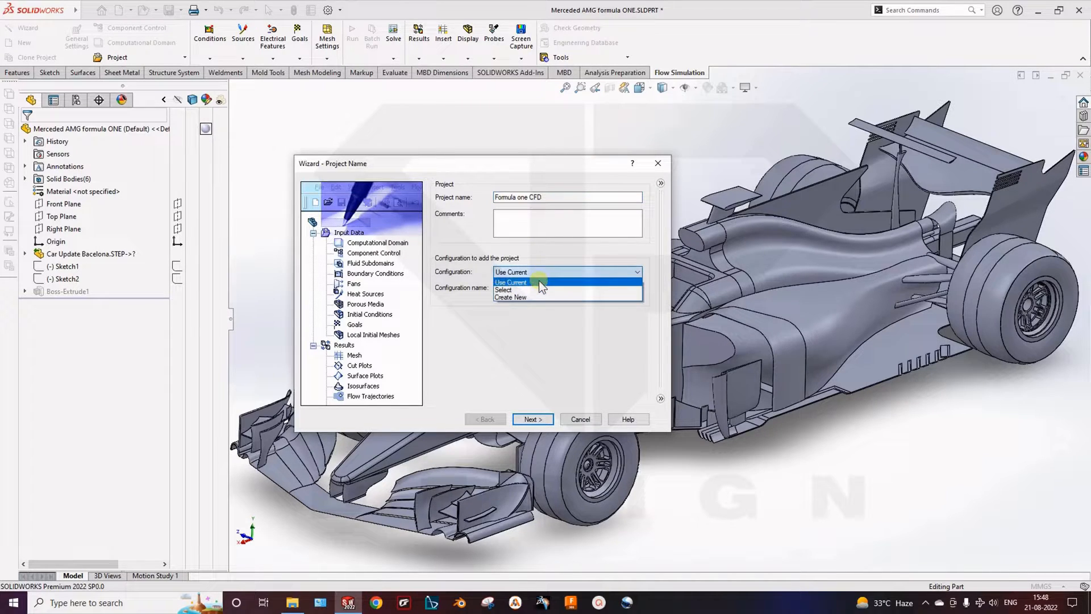
{"action": "left_click", "coordinate": [538, 281]}
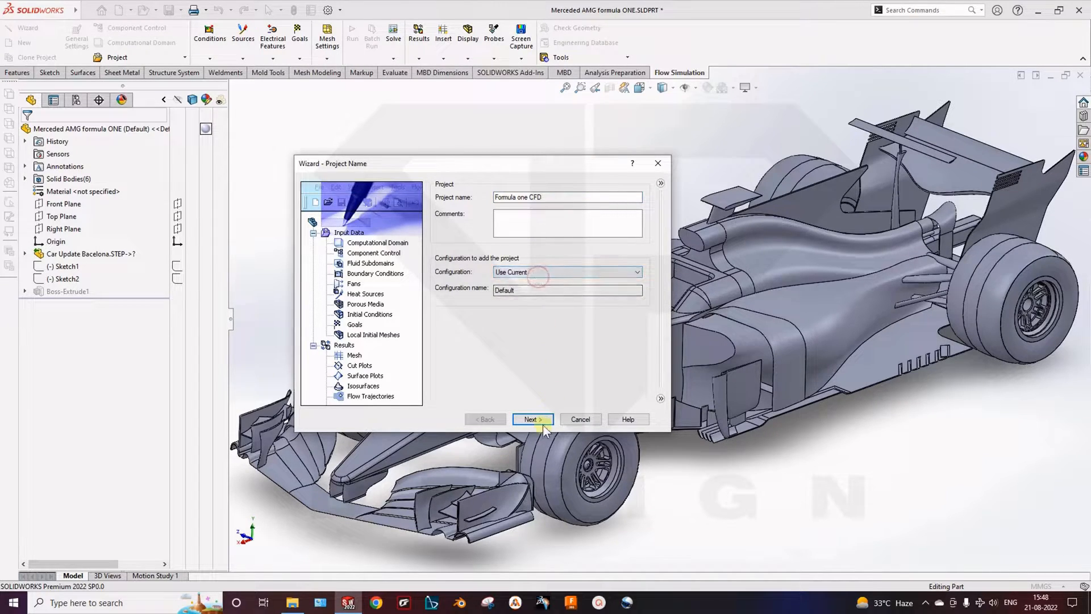
{"action": "double_click", "coordinate": [525, 290]}
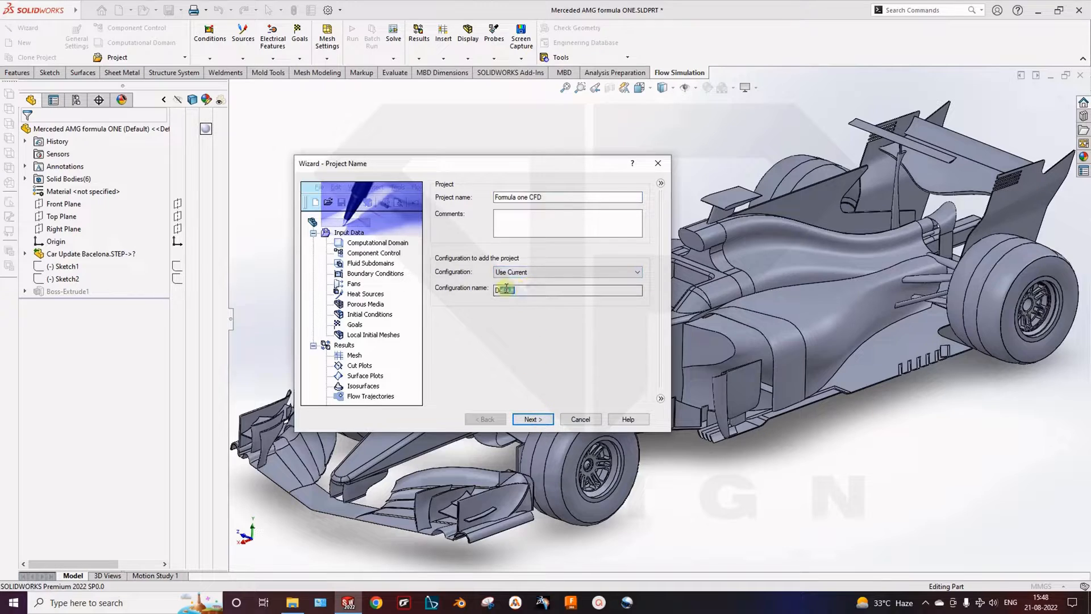
{"action": "left_click", "coordinate": [533, 419]}
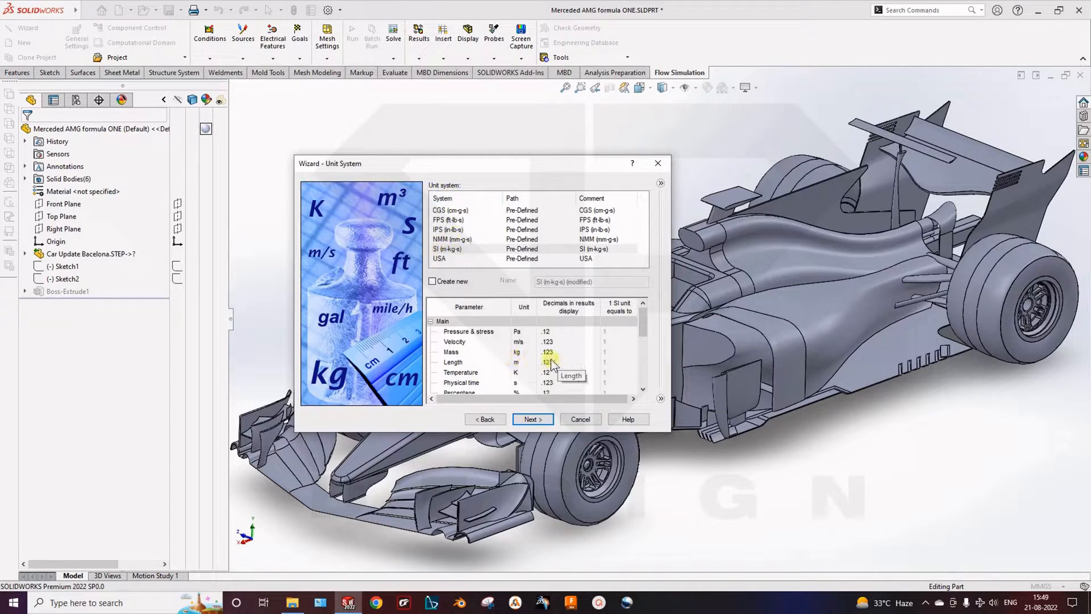
Step: Set the temperature unit to Celsius in the SI unit system and accept the units
{"action": "scroll", "coordinate": [528, 386], "scroll_direction": "down", "scroll_amount": 1}
{"action": "left_click", "coordinate": [524, 342]}
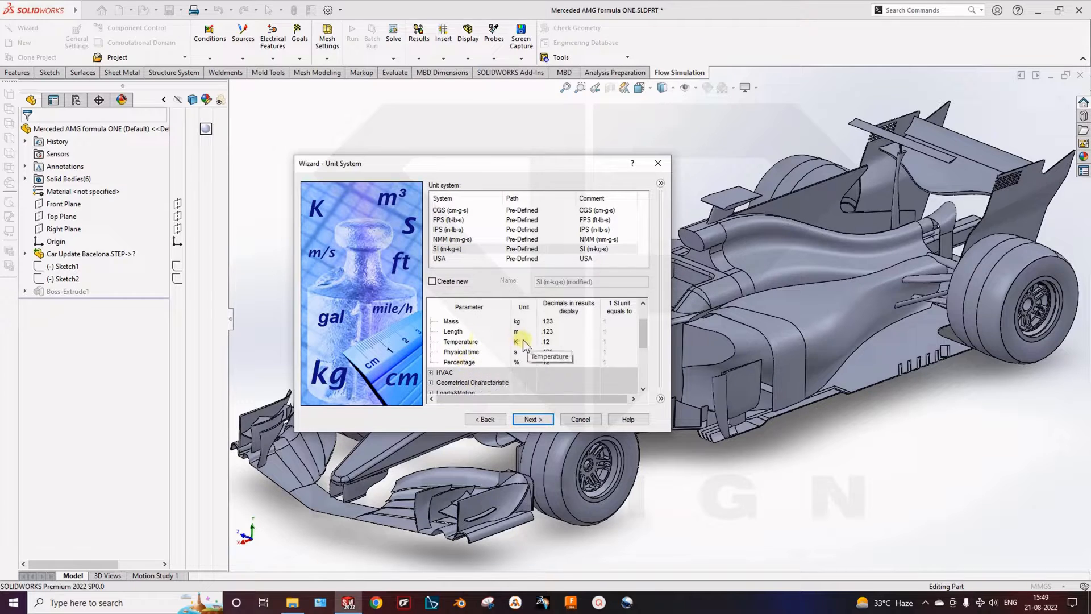
{"action": "left_click", "coordinate": [528, 342]}
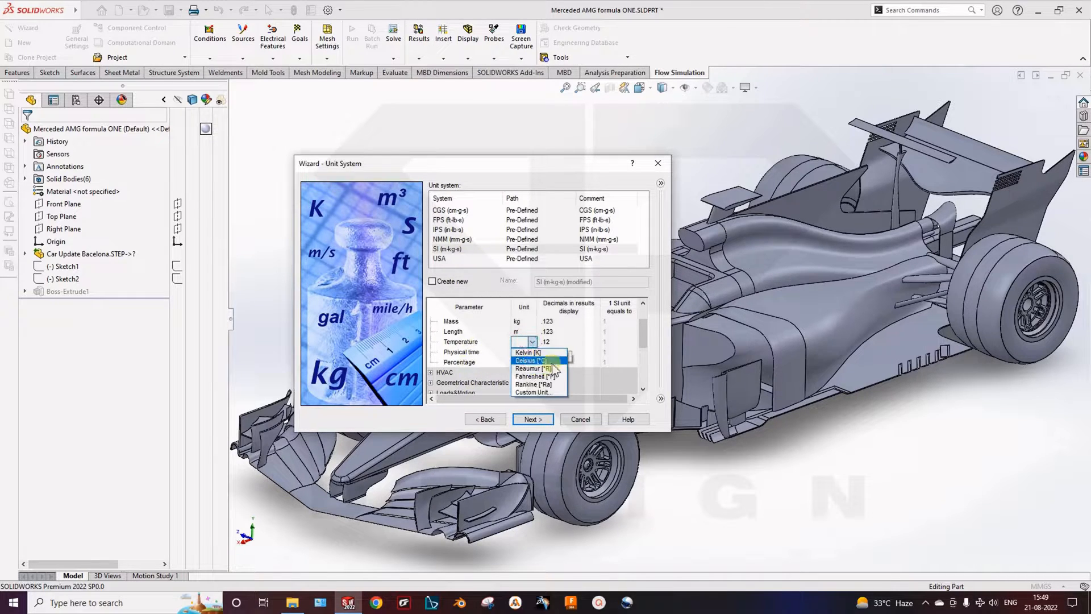
{"action": "left_click", "coordinate": [552, 363]}
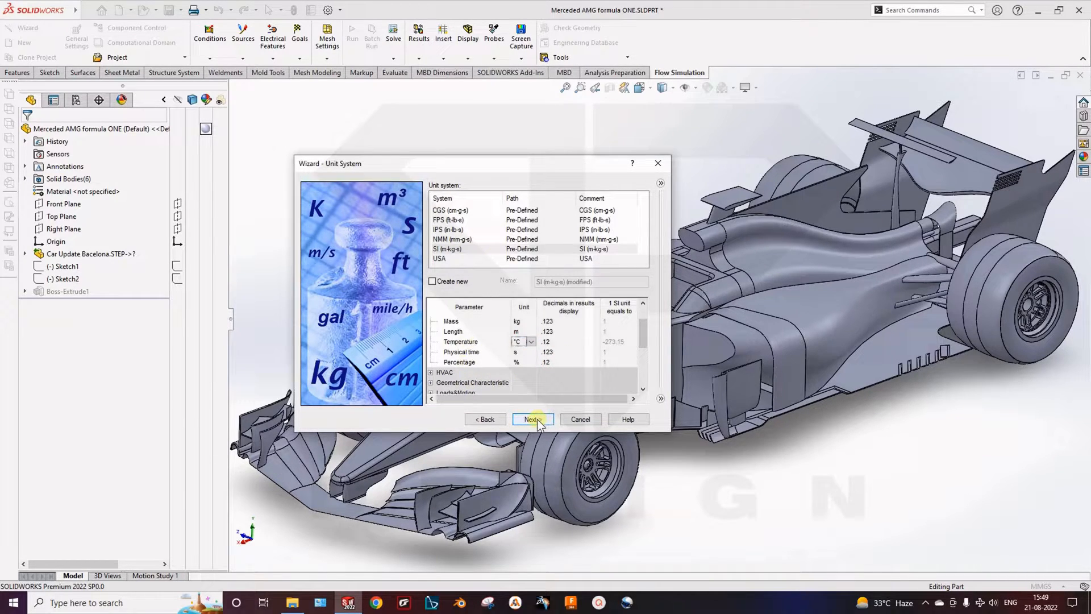
{"action": "left_click", "coordinate": [533, 419]}
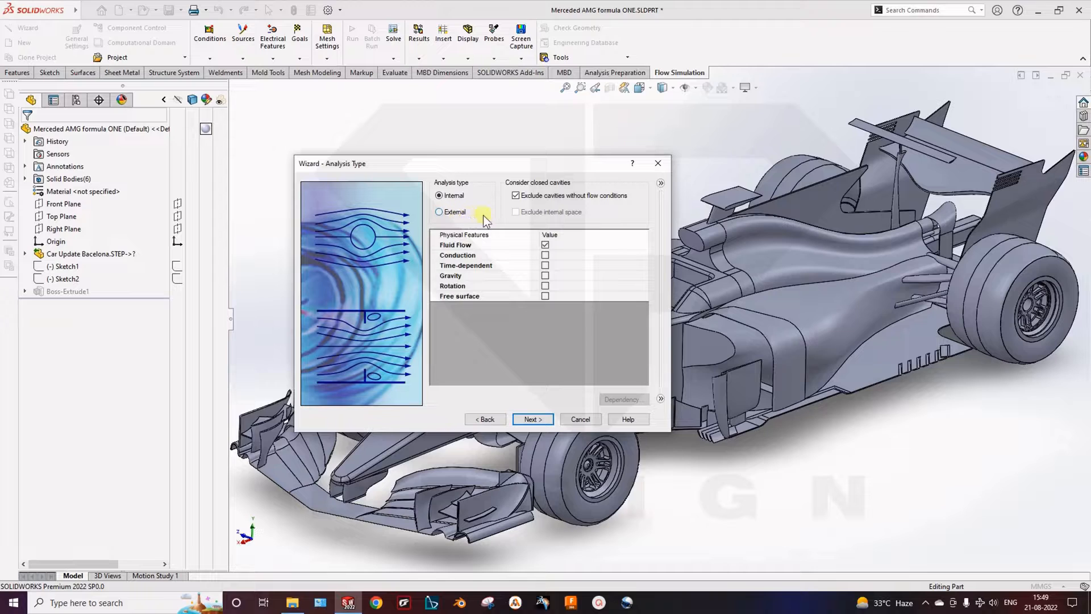
Step: Set the project's analysis type to External
{"action": "middle_click_drag", "start_coordinate": [775, 342], "coordinate": [745, 348], "text": "ctrl"}
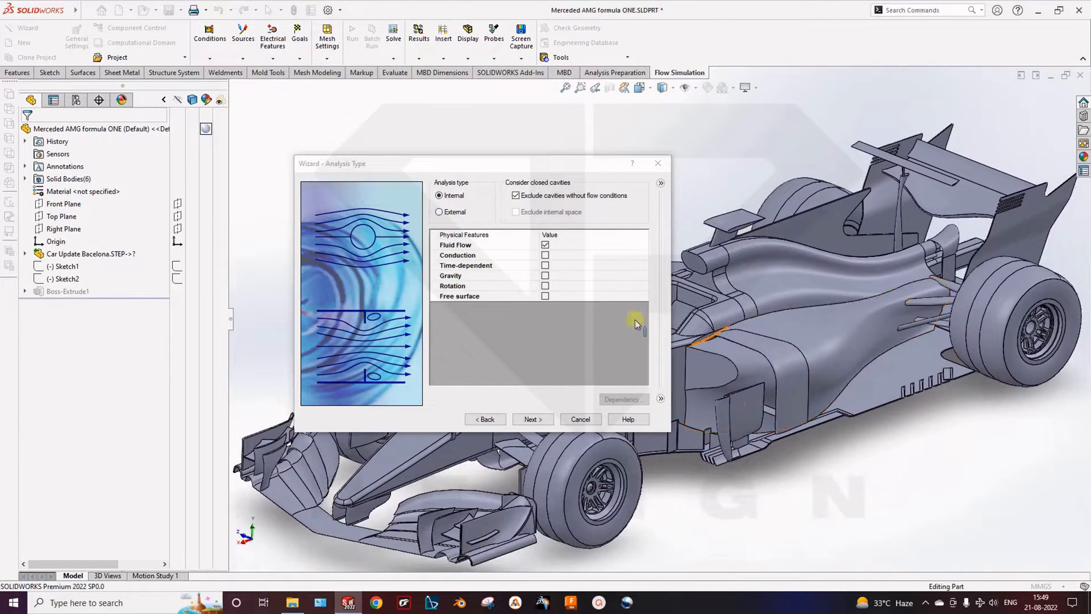
{"action": "left_click", "coordinate": [449, 215]}
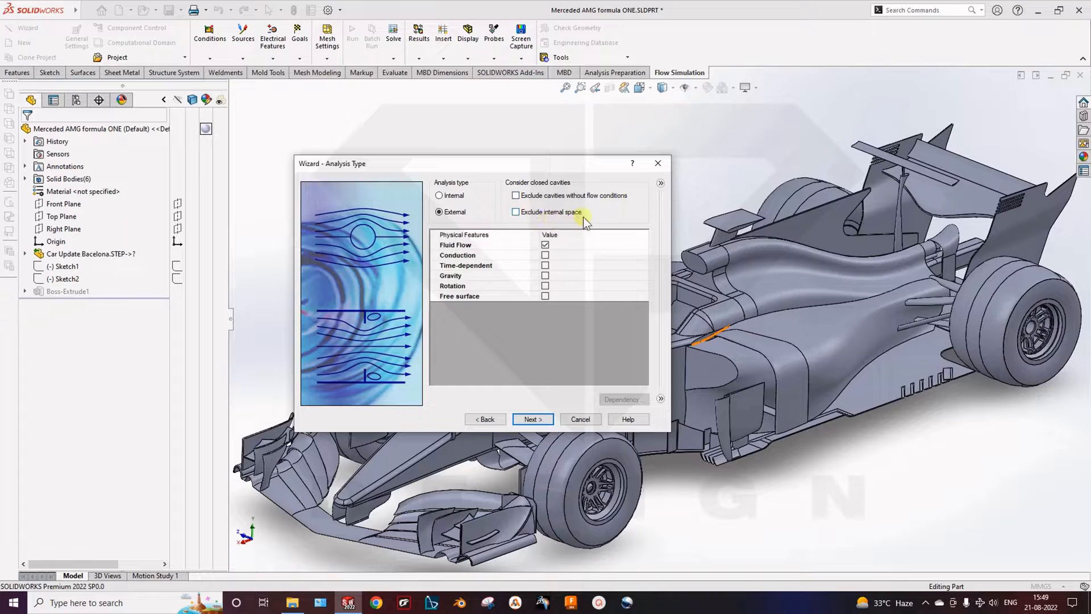
Step: Review the available physical features, from Fluid Flow and Conduction through Time-dependent, Gravity, Rotation and Free surface
{"action": "left_click", "coordinate": [480, 266]}
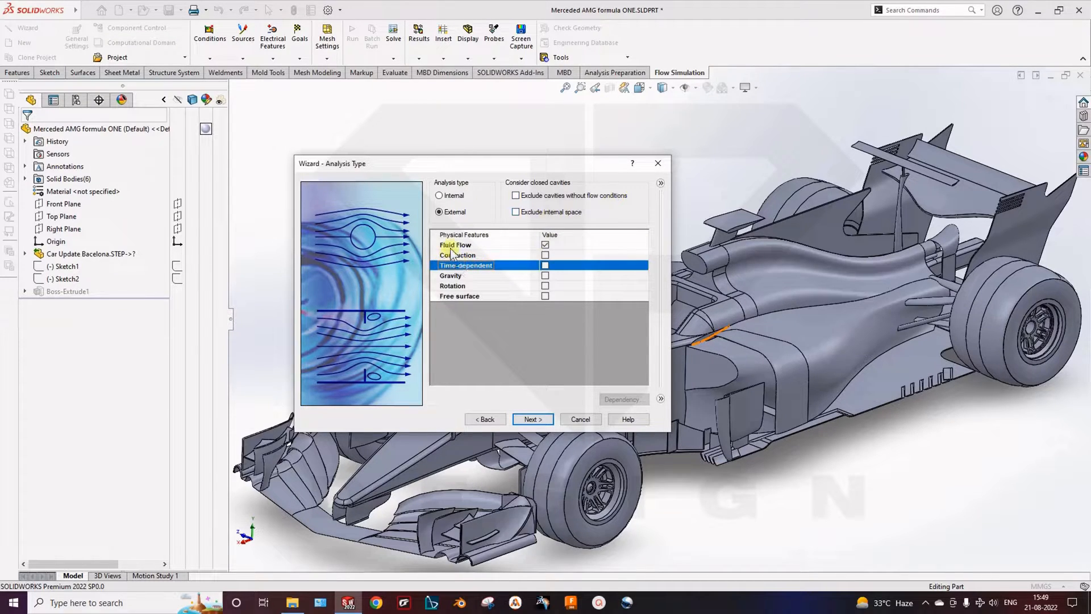
{"action": "left_click", "coordinate": [452, 246]}
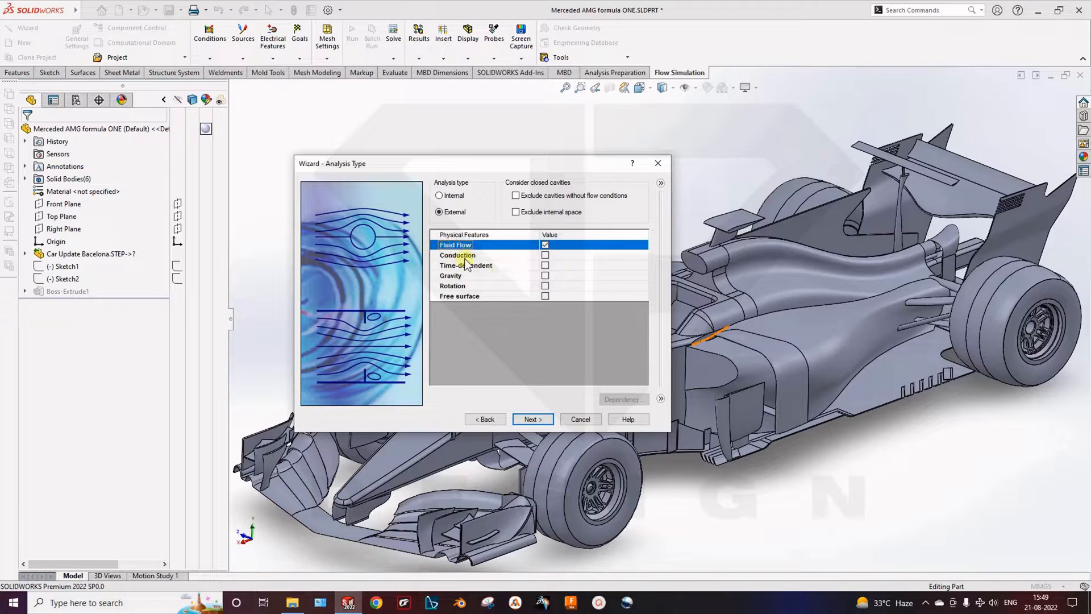
{"action": "left_click", "coordinate": [491, 257]}
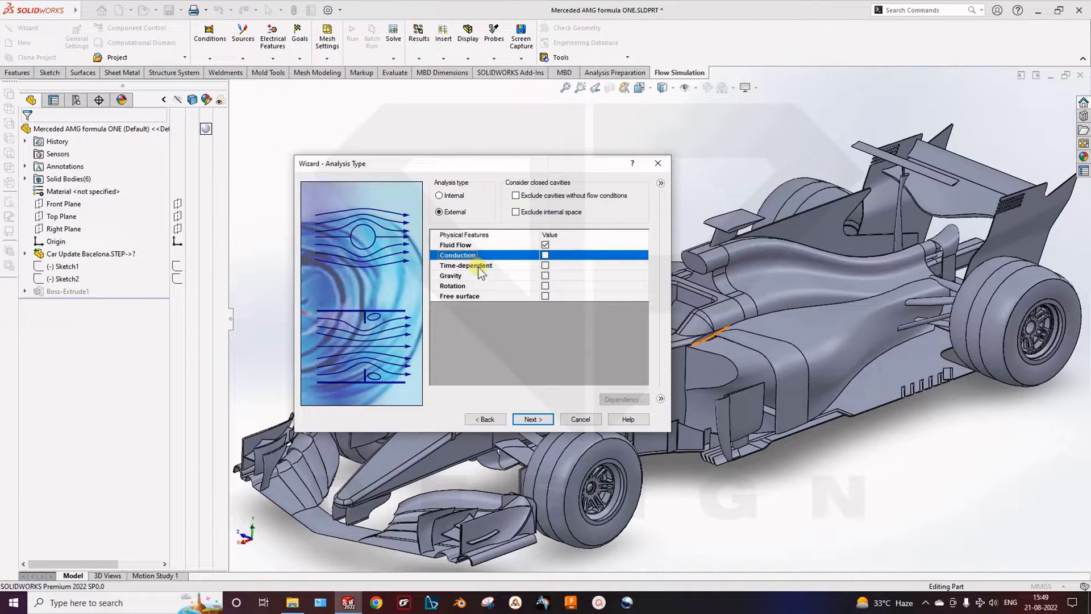
{"action": "left_click", "coordinate": [480, 267]}
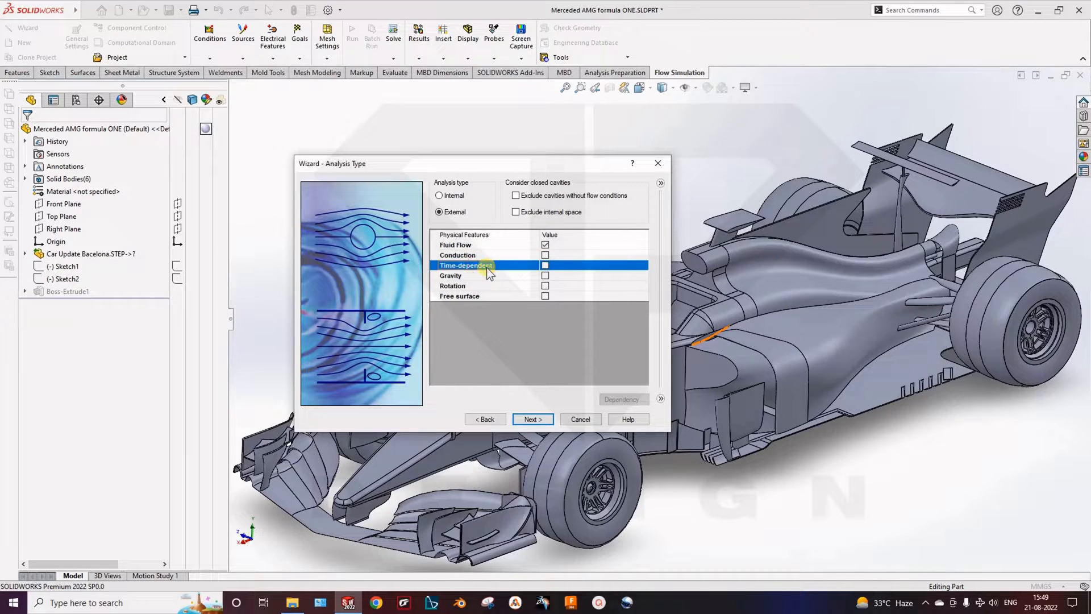
{"action": "left_click", "coordinate": [482, 275]}
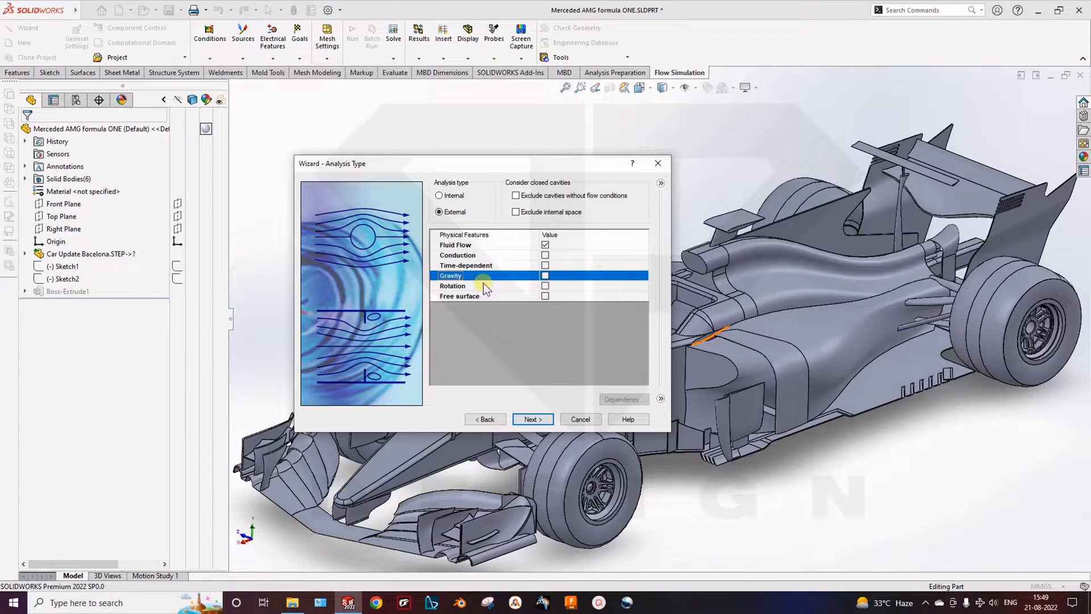
{"action": "left_click", "coordinate": [484, 283]}
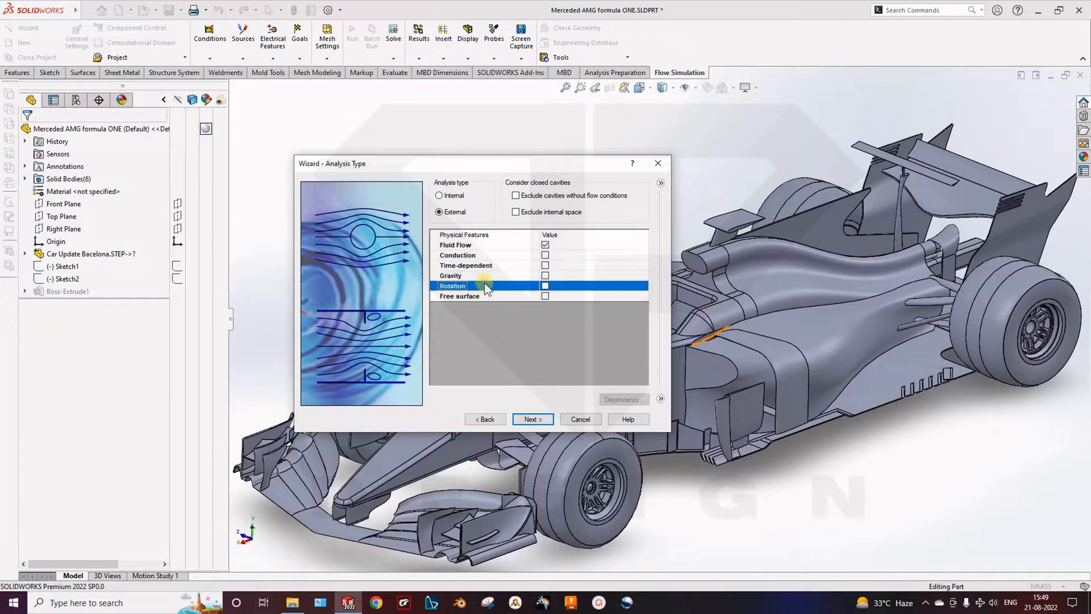
{"action": "left_click", "coordinate": [499, 298]}
{"action": "left_click", "coordinate": [486, 285]}
{"action": "left_click", "coordinate": [492, 296]}
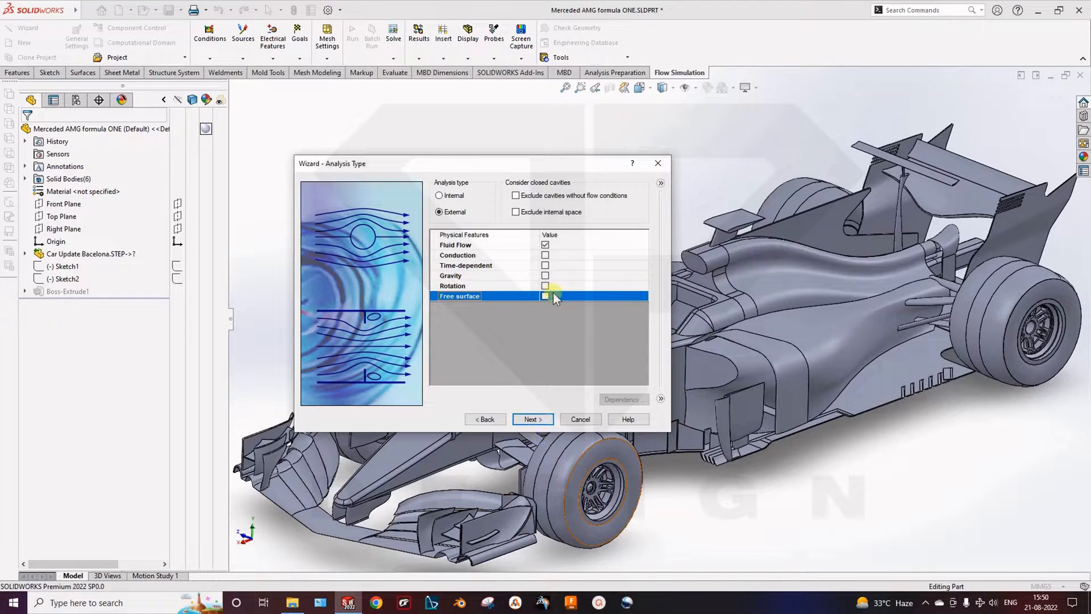
Step: Accept the analysis type, then add the pre-defined gas Air as the default fluid with Laminar and Turbulent flow
{"action": "left_click", "coordinate": [533, 420]}
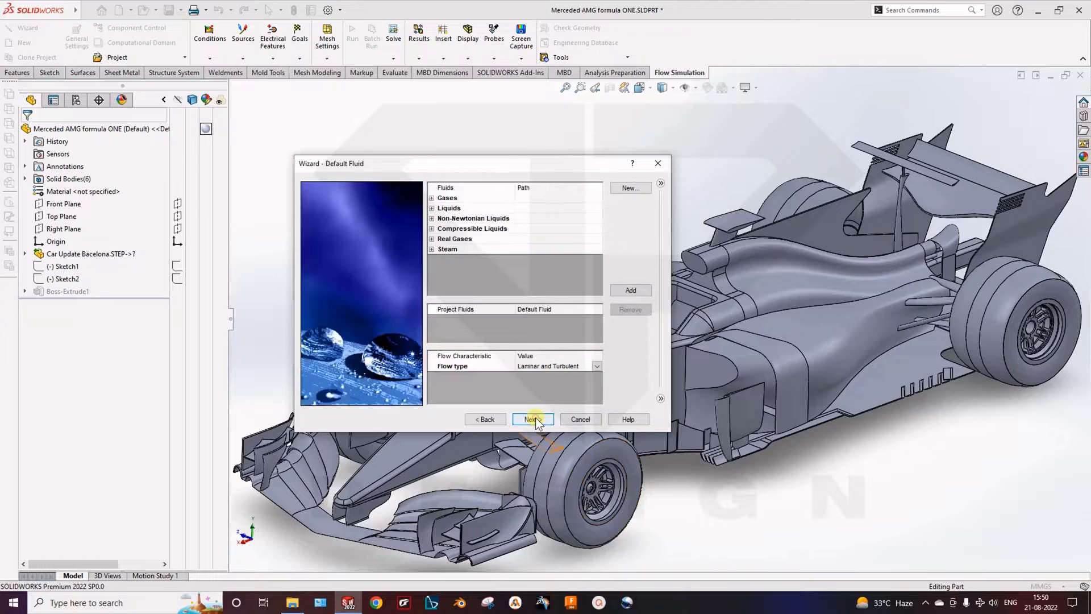
{"action": "left_click", "coordinate": [432, 197]}
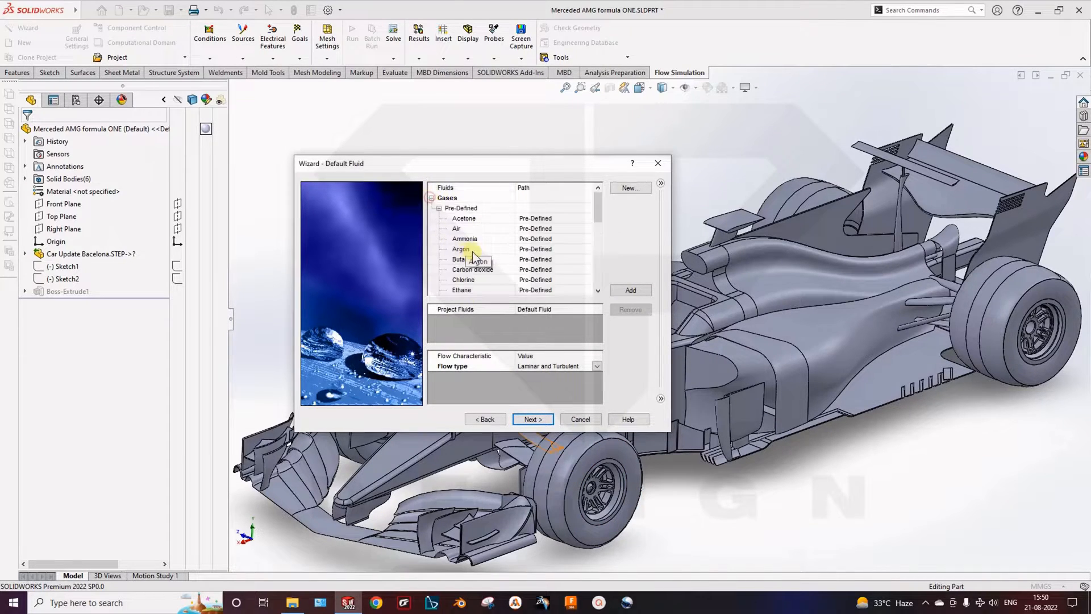
{"action": "double_click", "coordinate": [458, 228]}
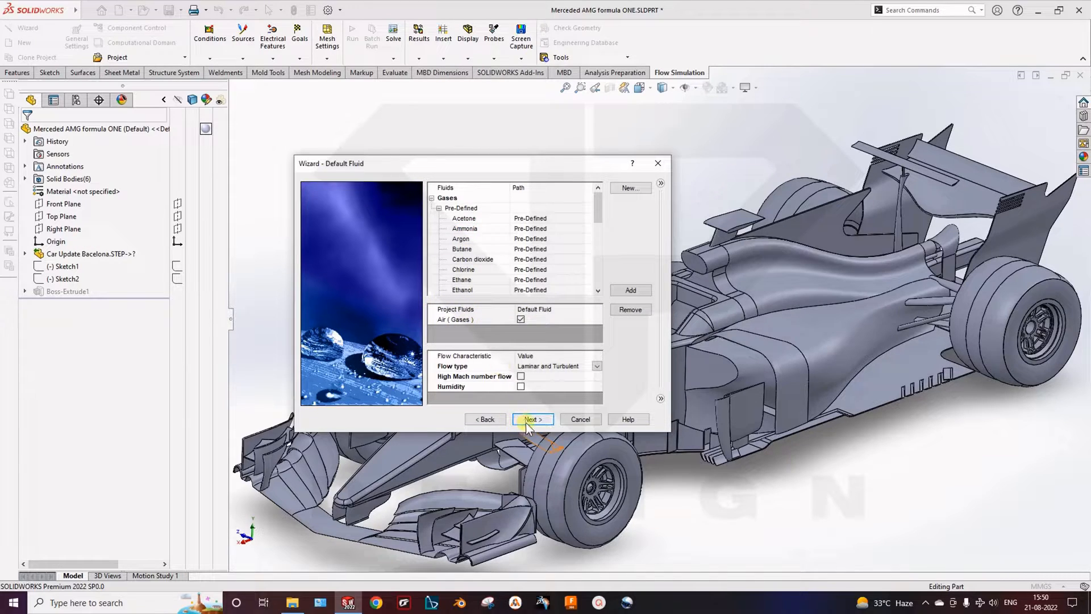
{"action": "left_click", "coordinate": [594, 367]}
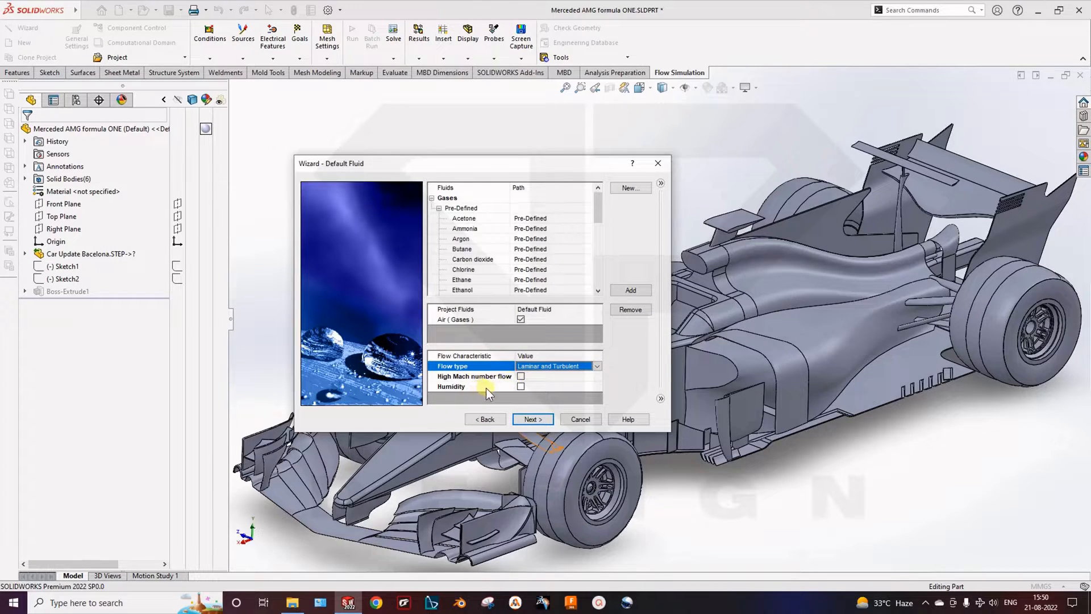
{"action": "left_click", "coordinate": [533, 420]}
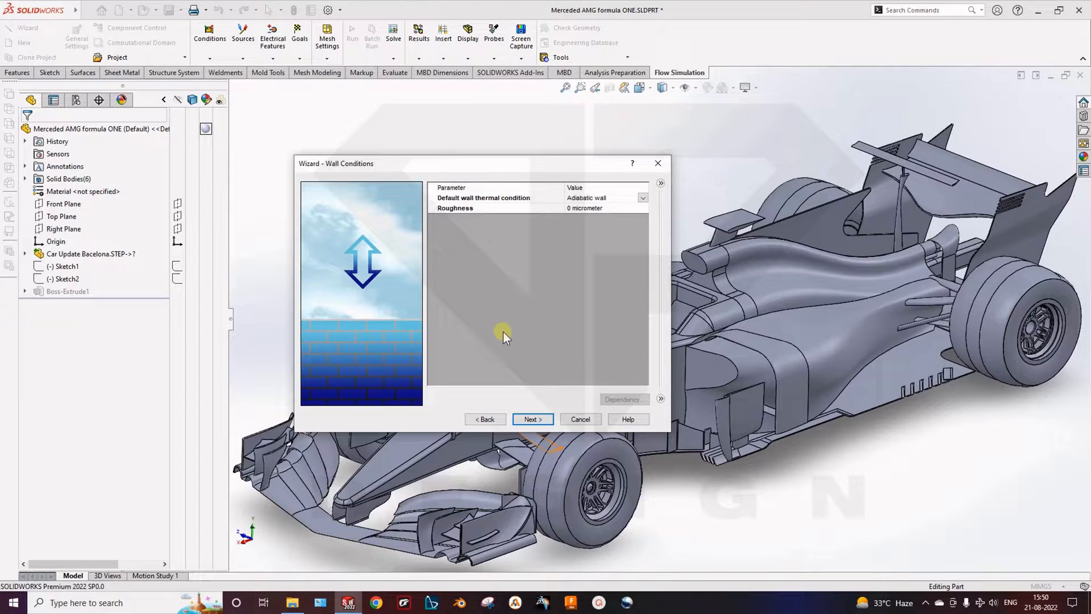
Step: Accept the default wall conditions, then review the initial temperature, turbulence intensity and turbulence length
{"action": "left_click", "coordinate": [536, 418]}
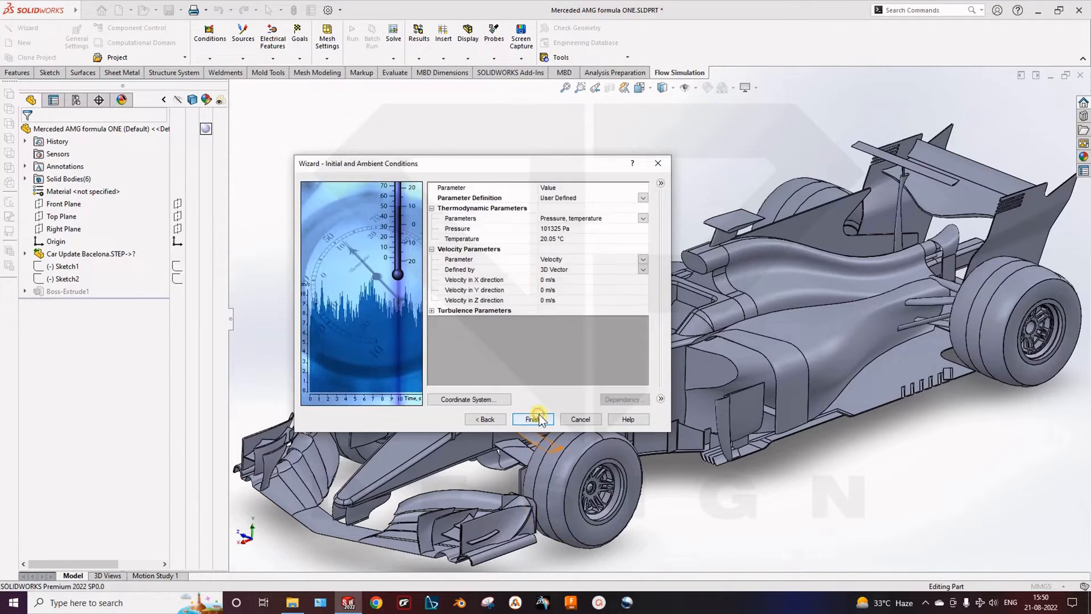
{"action": "left_click", "coordinate": [464, 241]}
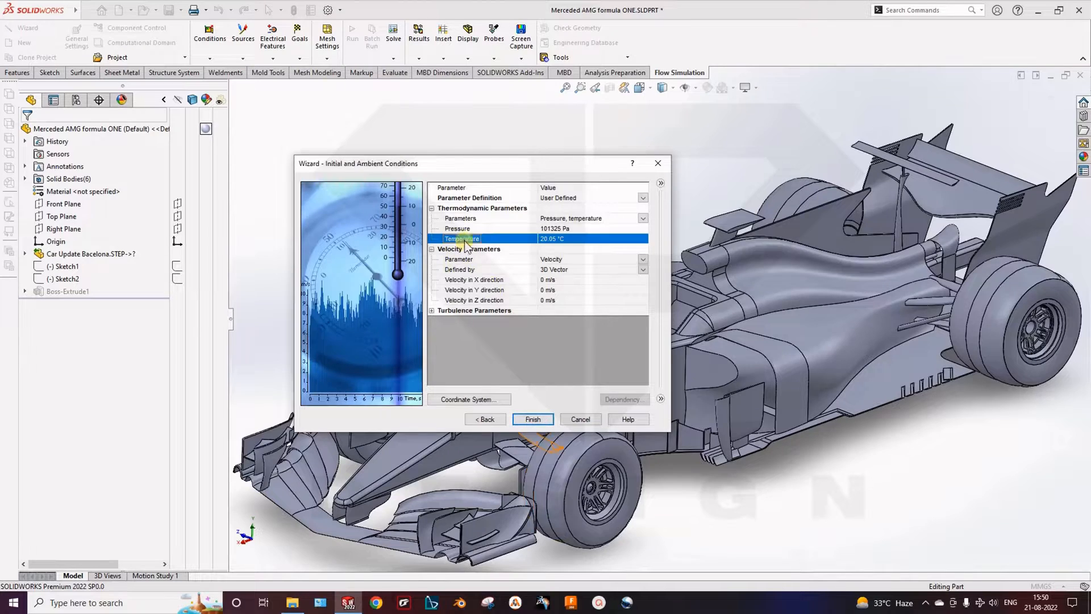
{"action": "left_click", "coordinate": [430, 310]}
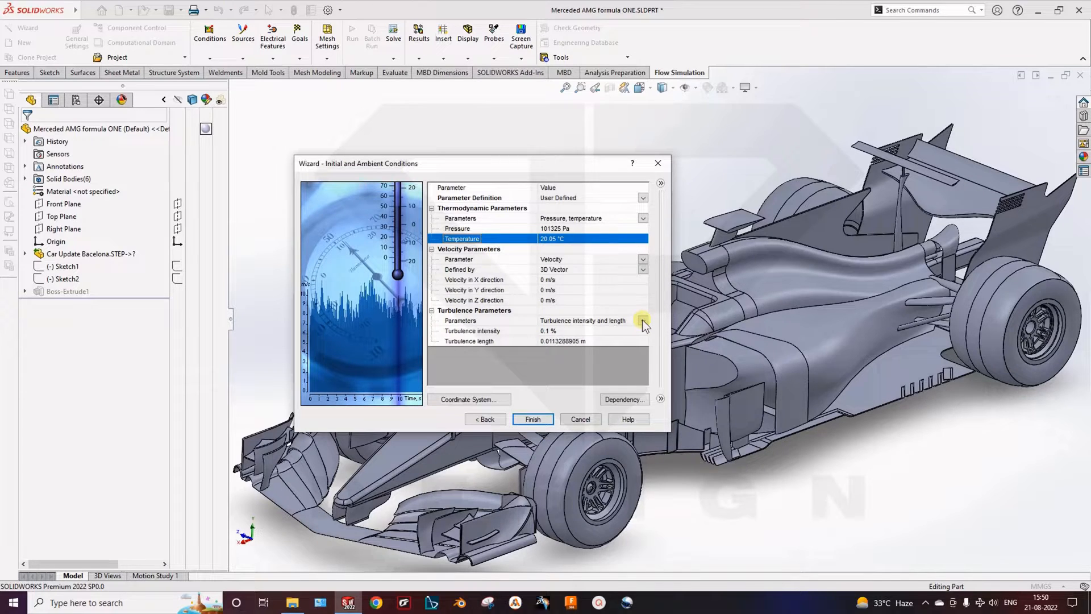
{"action": "left_click", "coordinate": [488, 342]}
{"action": "left_click", "coordinate": [475, 333]}
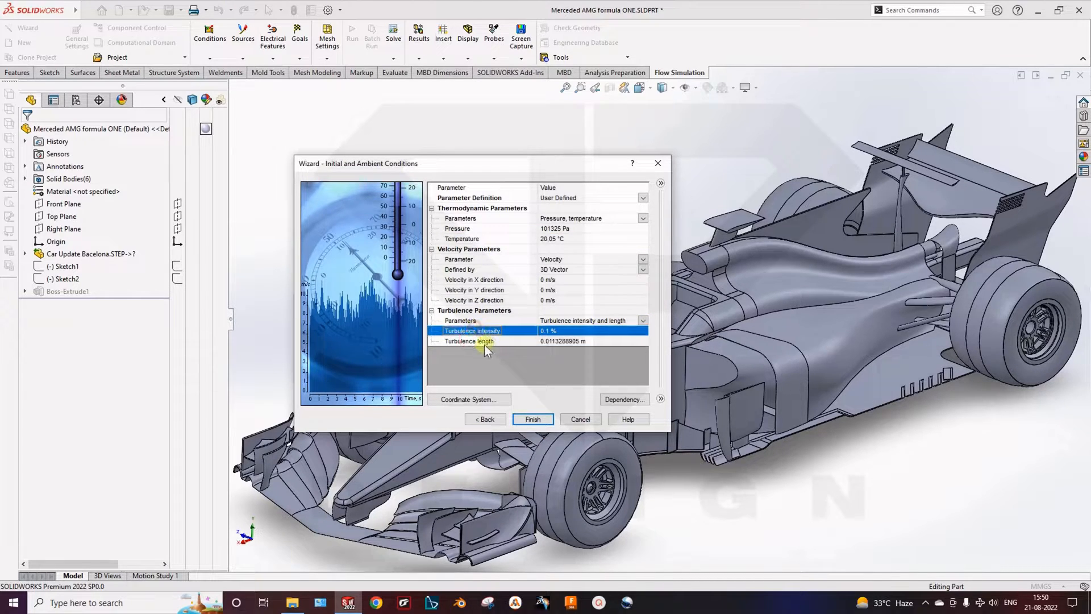
{"action": "left_click", "coordinate": [483, 342]}
{"action": "left_click", "coordinate": [497, 330]}
{"action": "left_click", "coordinate": [517, 340]}
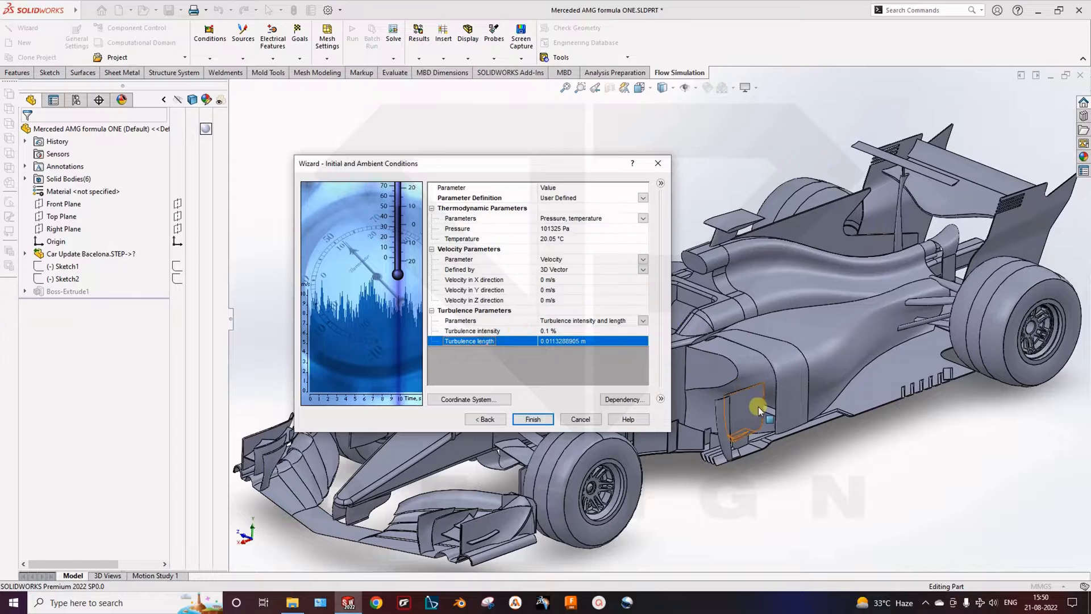
Step: Move the wizard dialog clear of the car and show the model in the Back view
{"action": "scroll", "coordinate": [761, 416], "scroll_direction": "down", "scroll_amount": 5}
{"action": "scroll", "coordinate": [761, 415], "scroll_direction": "up", "scroll_amount": 6}
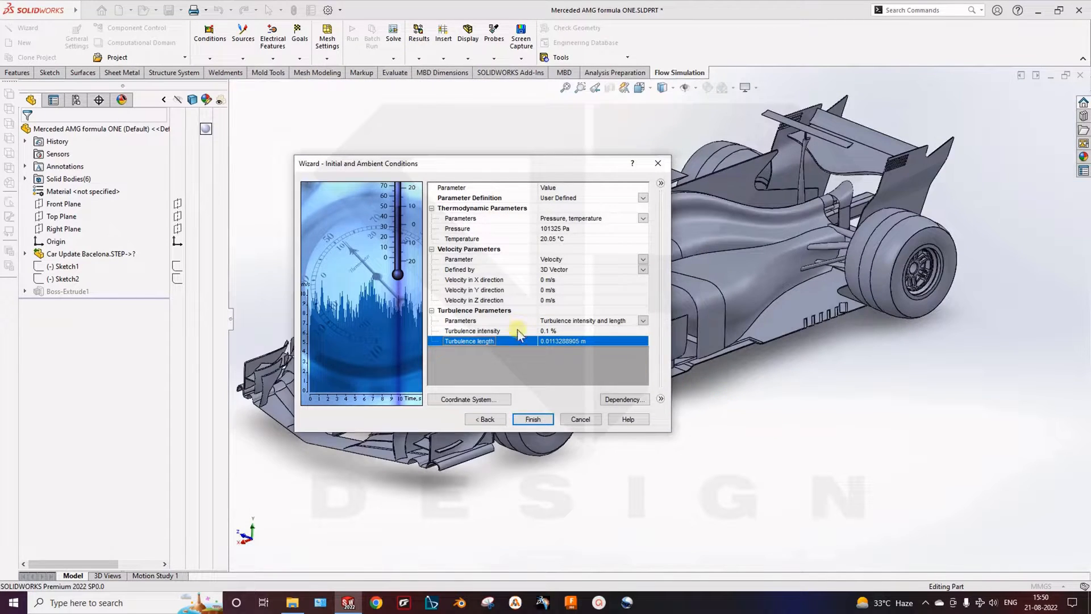
{"action": "left_click", "coordinate": [787, 399]}
{"action": "left_click_drag", "start_coordinate": [482, 164], "coordinate": [237, 123]}
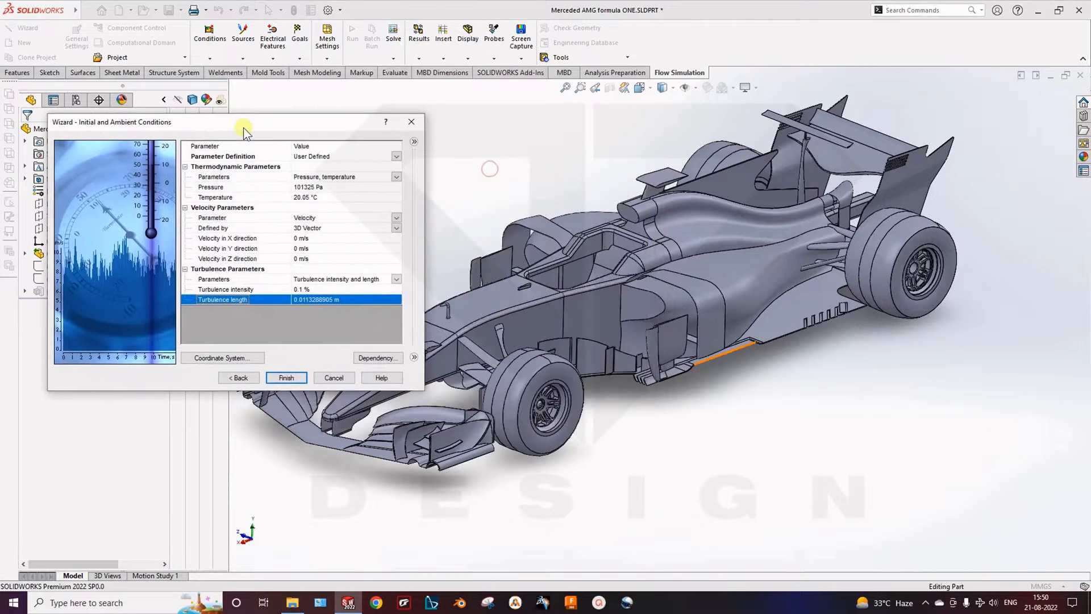
{"action": "scroll", "coordinate": [635, 328], "scroll_direction": "up", "scroll_amount": 3}
{"action": "middle_click_drag", "start_coordinate": [579, 284], "coordinate": [562, 373], "text": "ctrl"}
{"action": "key", "text": "space"}
{"action": "left_click", "coordinate": [589, 442]}
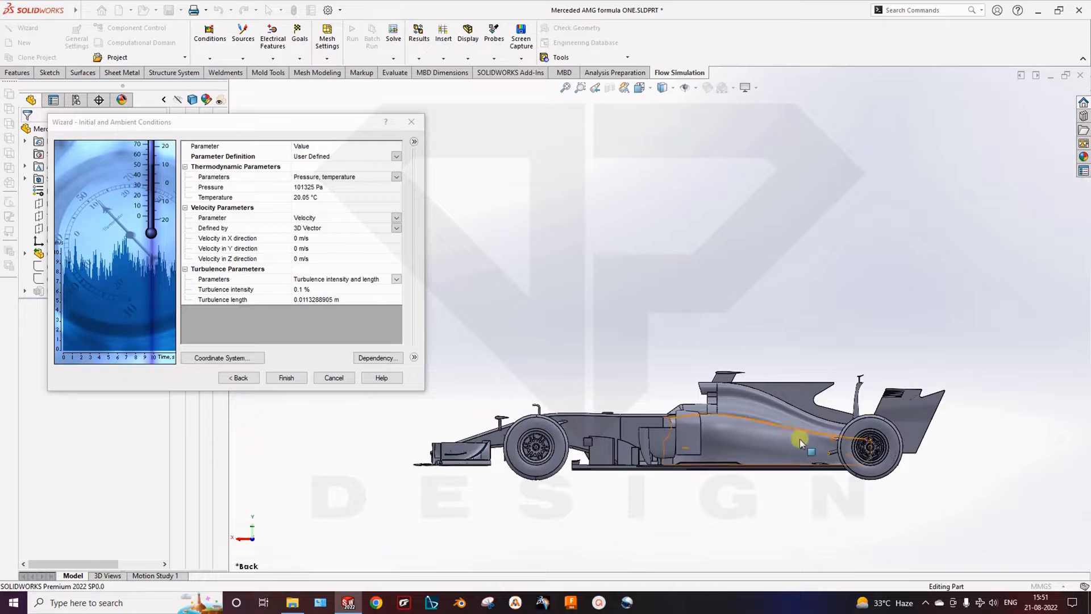
Step: Try to set the velocity in X direction to -100kph
{"action": "left_click", "coordinate": [265, 239]}
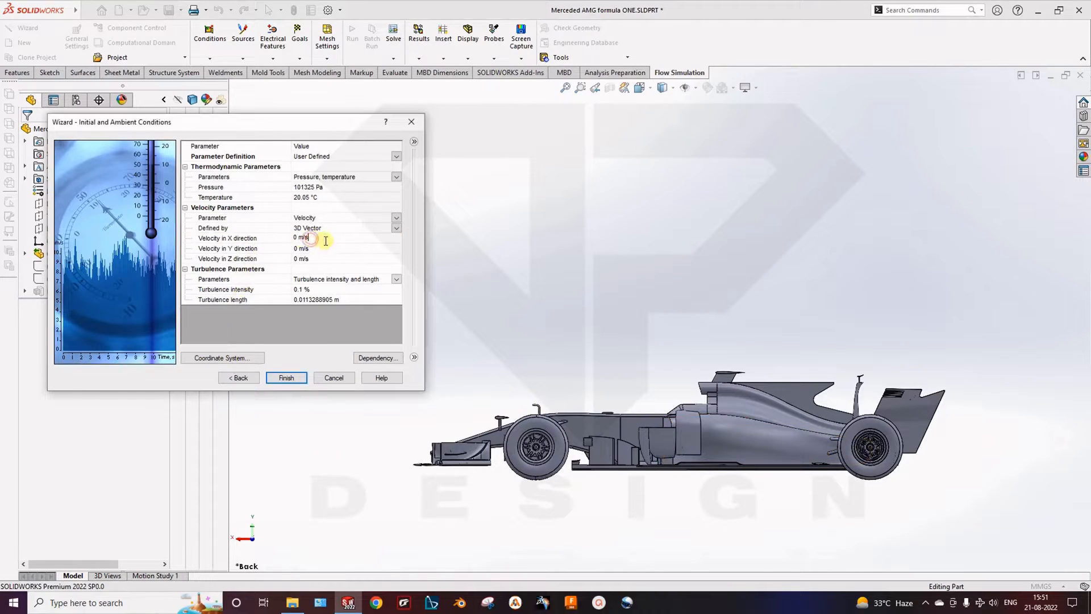
{"action": "left_click", "coordinate": [321, 239]}
{"action": "type", "text": "-100kph"}
{"action": "key", "text": "Return"}
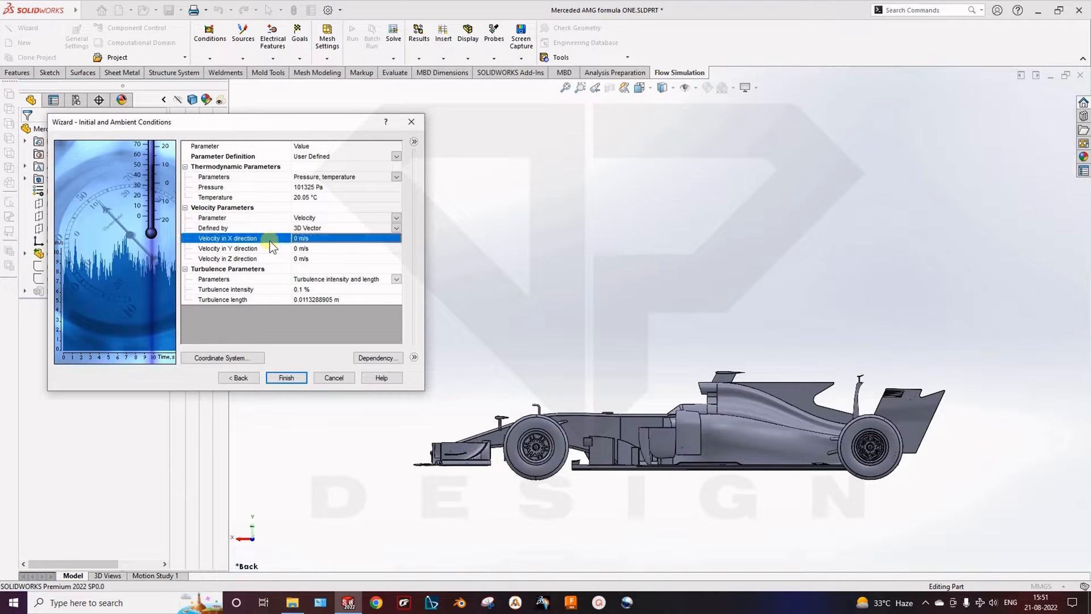
Step: Set the velocity in X direction to -100 km/h so the air flows from the car's nose to its rear
{"action": "left_click", "coordinate": [315, 241]}
{"action": "left_click_drag", "start_coordinate": [316, 238], "coordinate": [258, 238]}
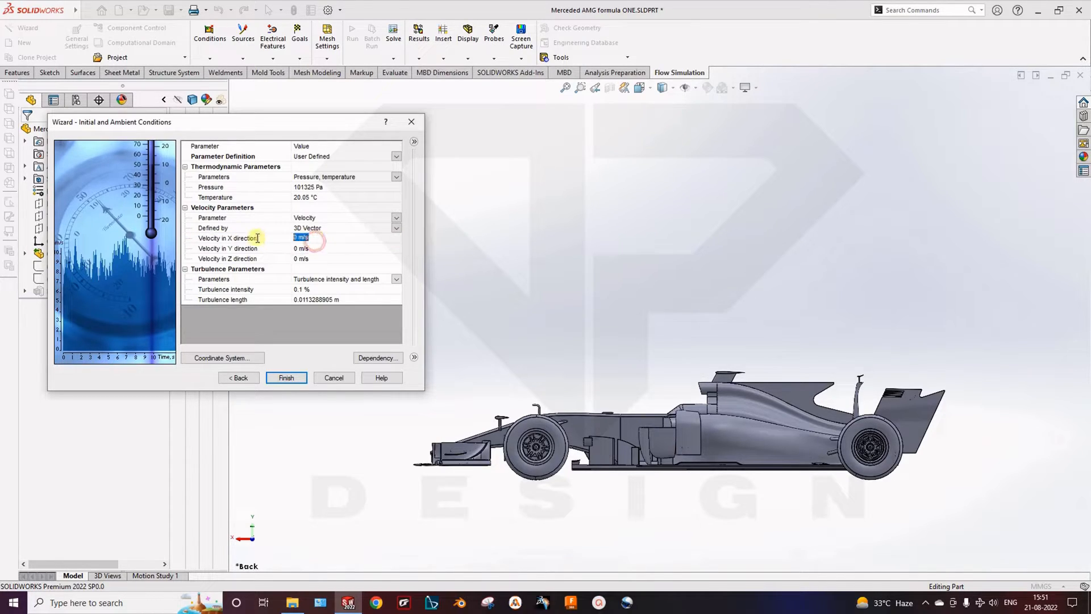
{"action": "type", "text": "-100km/h"}
{"action": "key", "text": "Return"}
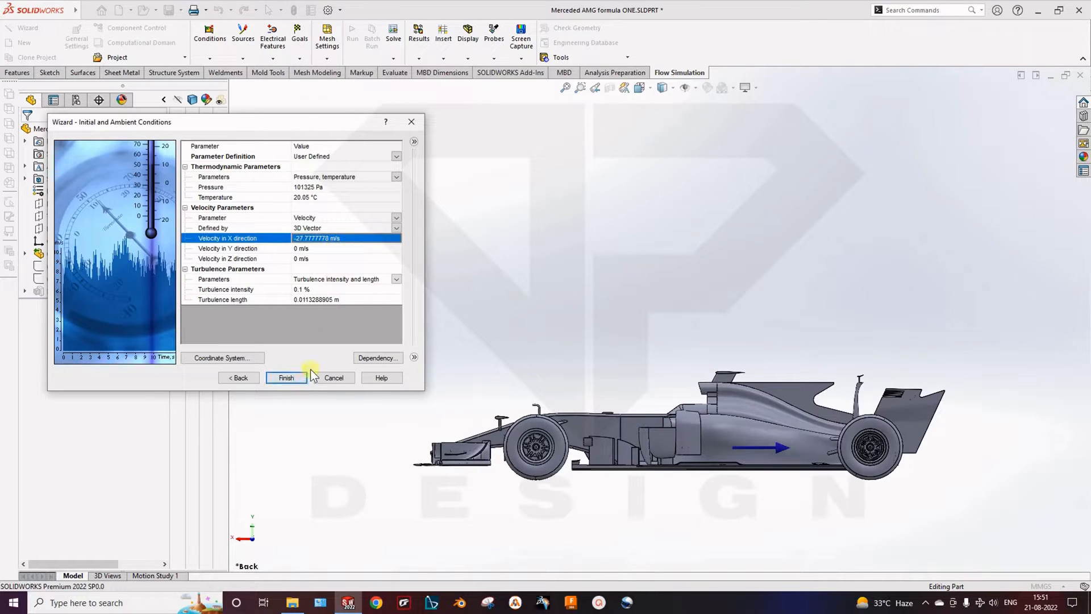
Step: Review the thermodynamic pressure and temperature, then finish the wizard to create the project
{"action": "left_click", "coordinate": [310, 211]}
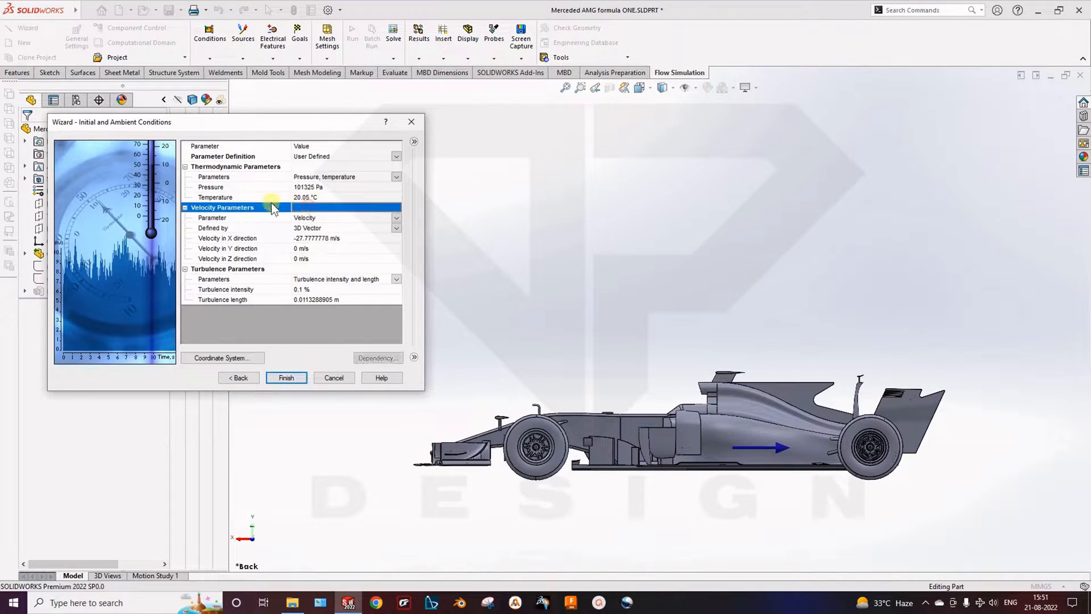
{"action": "left_click", "coordinate": [254, 197]}
{"action": "left_click", "coordinate": [219, 188]}
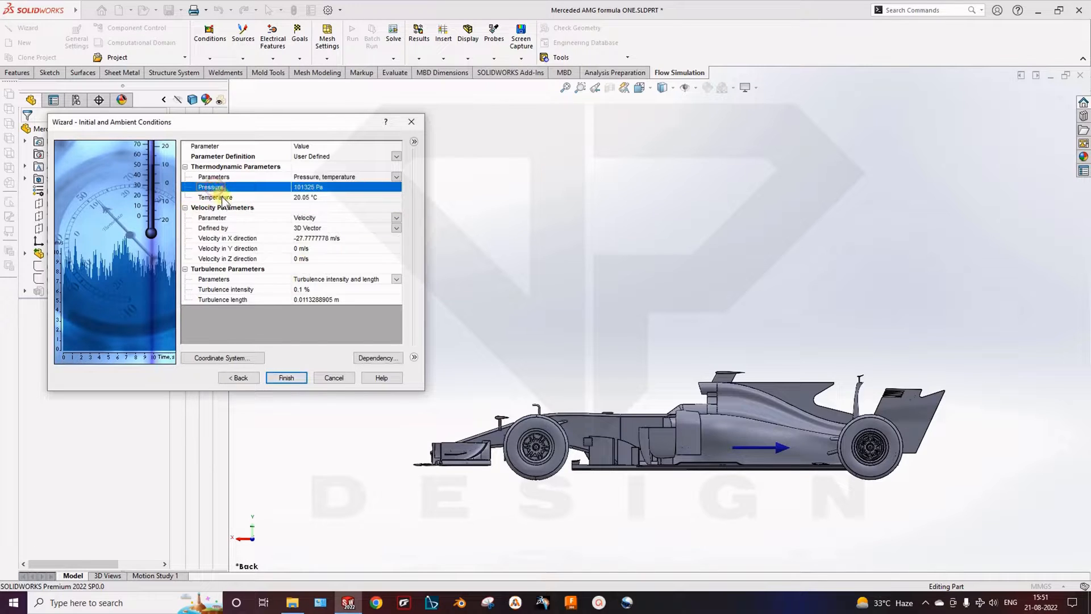
{"action": "left_click", "coordinate": [222, 196]}
{"action": "left_click", "coordinate": [307, 197]}
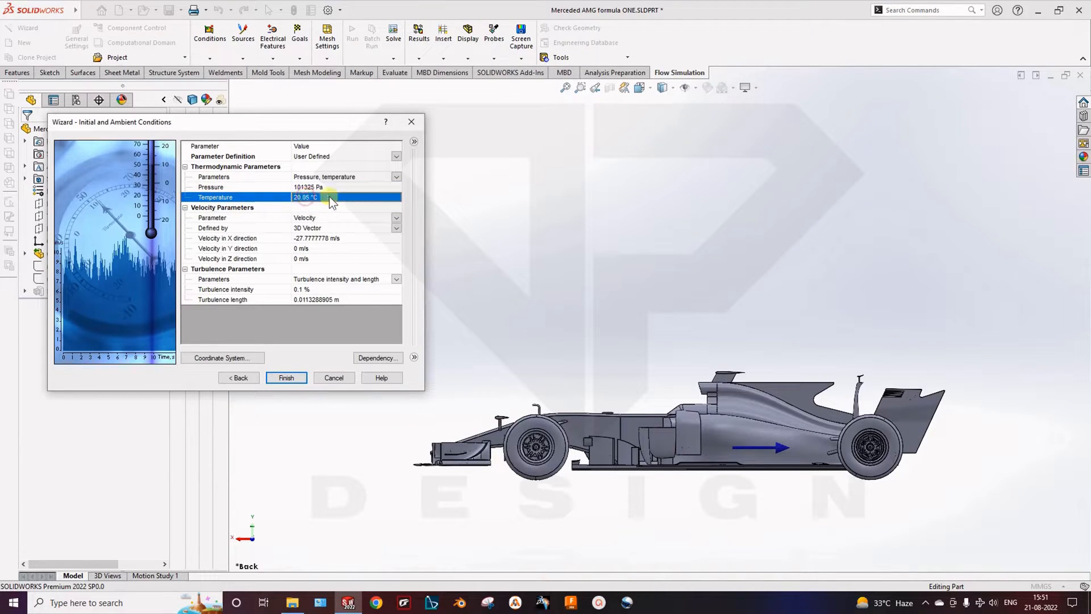
{"action": "left_click", "coordinate": [329, 196]}
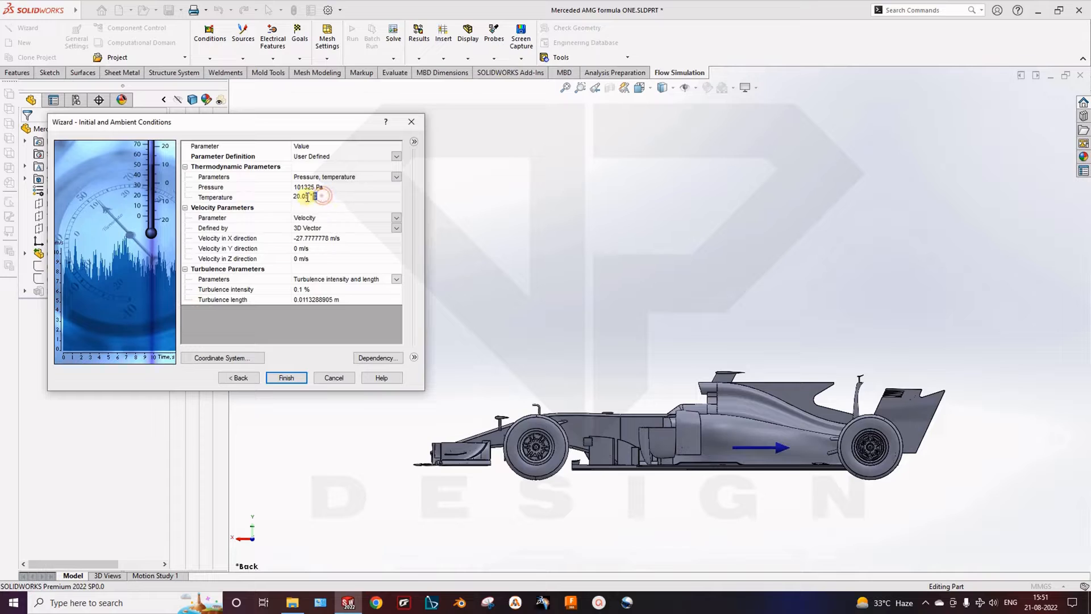
{"action": "left_click", "coordinate": [334, 217]}
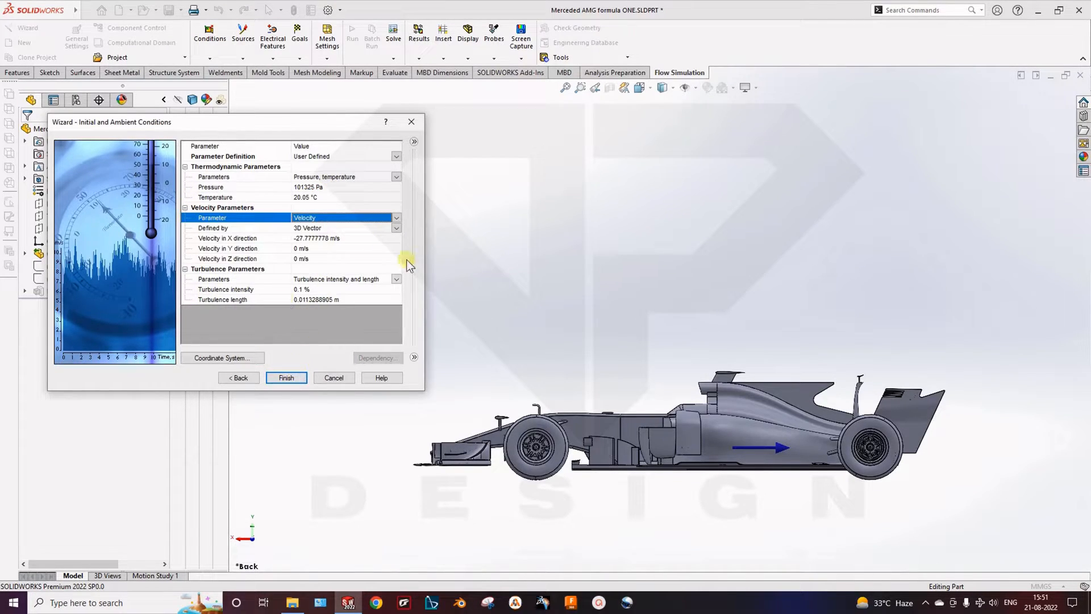
{"action": "left_click", "coordinate": [288, 377]}
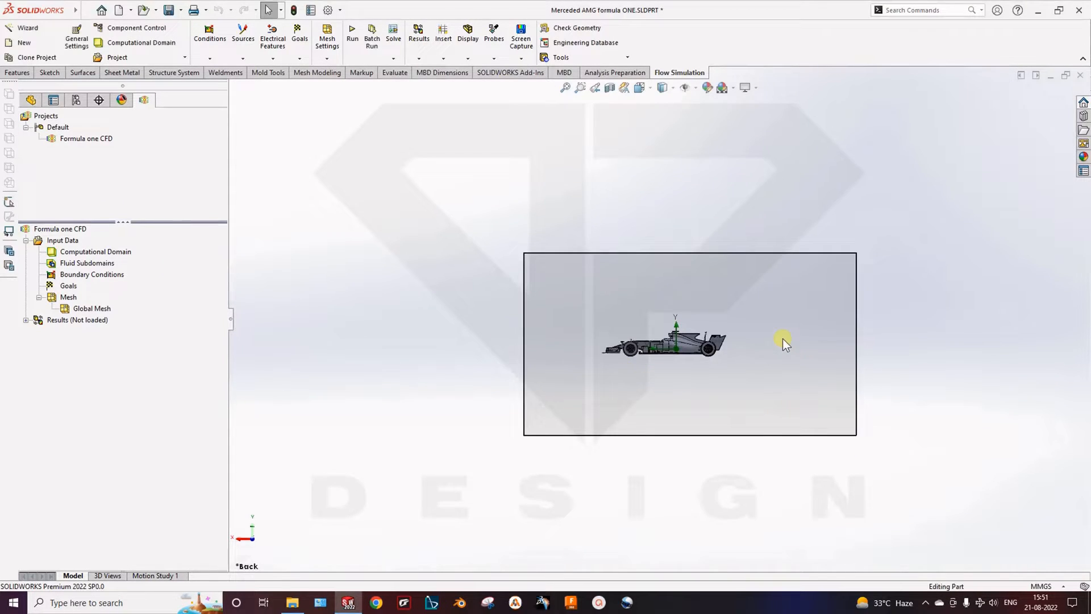
Step: Extend the computational domain behind the car to X min about -20.24 m and raise its floor to just below the wheels
{"action": "middle_click_drag", "start_coordinate": [782, 338], "coordinate": [633, 349], "text": "ctrl"}
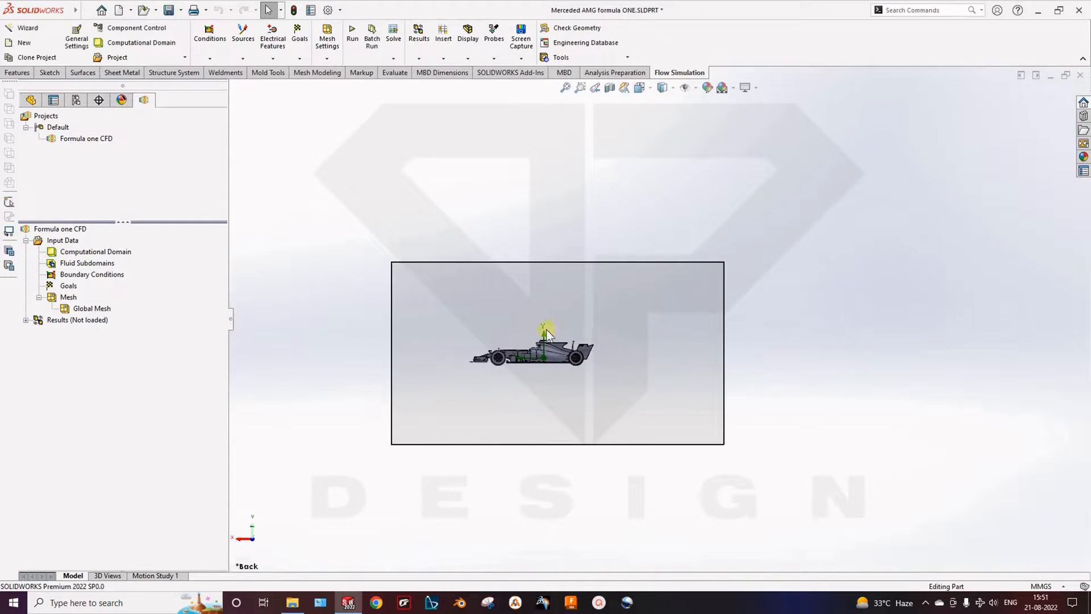
{"action": "left_click", "coordinate": [120, 253]}
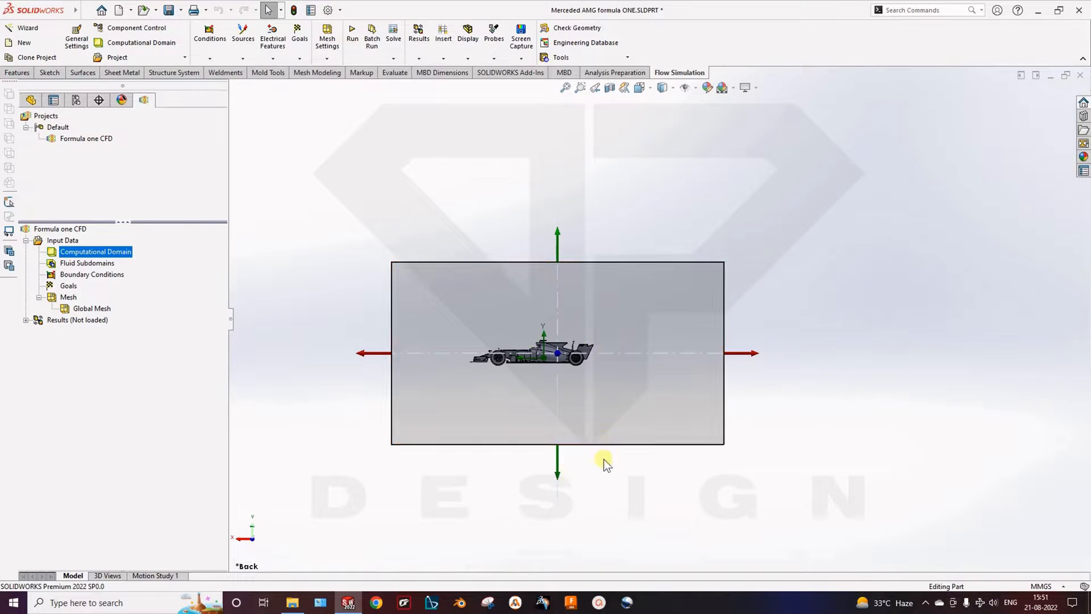
{"action": "left_click_drag", "start_coordinate": [754, 352], "coordinate": [1014, 353]}
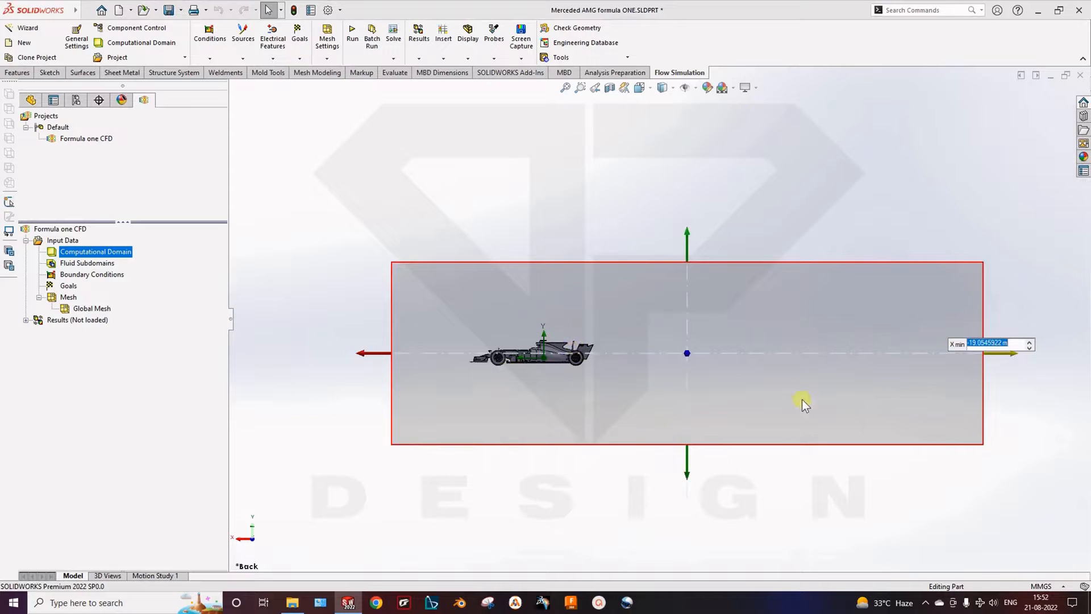
{"action": "left_click", "coordinate": [1011, 396]}
{"action": "left_click_drag", "start_coordinate": [1014, 357], "coordinate": [1035, 354]}
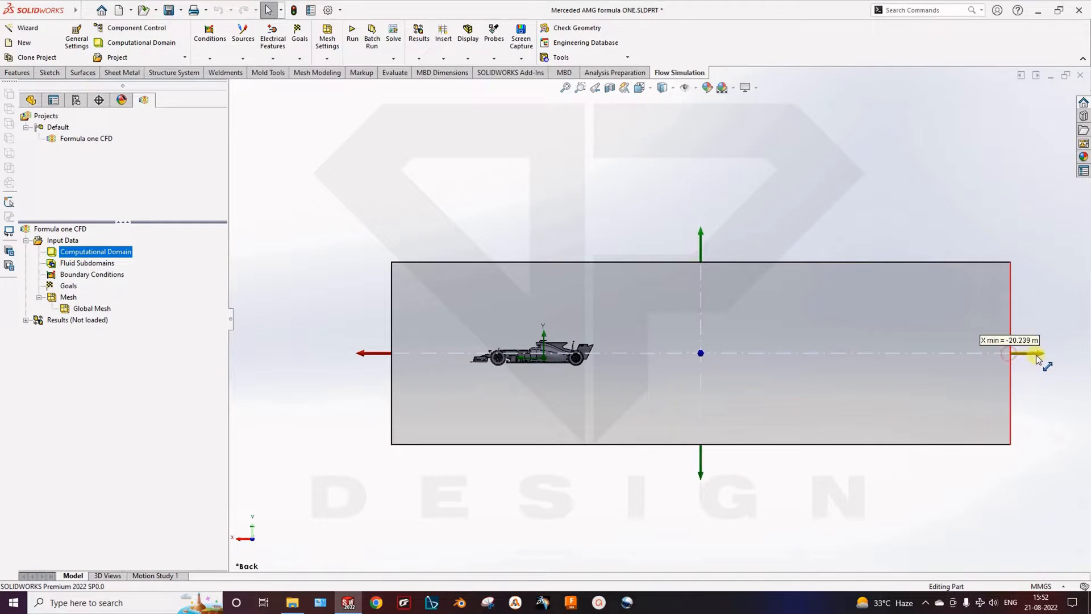
{"action": "left_click_drag", "start_coordinate": [703, 480], "coordinate": [711, 404]}
{"action": "left_click", "coordinate": [507, 408]}
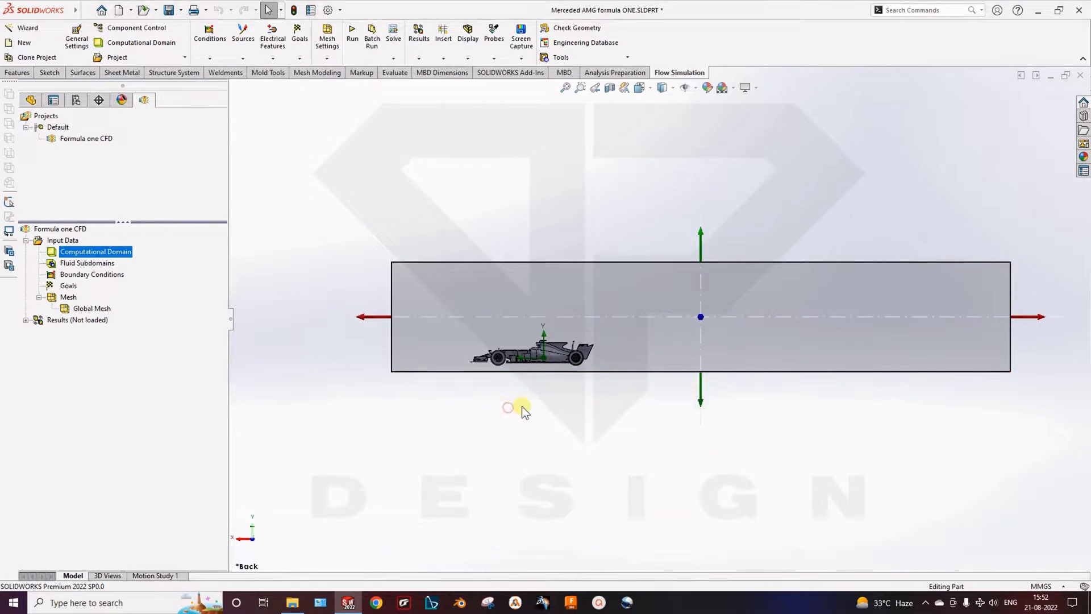
Step: Examine the computational domain's floor and length around the car from angled views and the Back view
{"action": "middle_click_drag", "start_coordinate": [520, 408], "coordinate": [546, 421]}
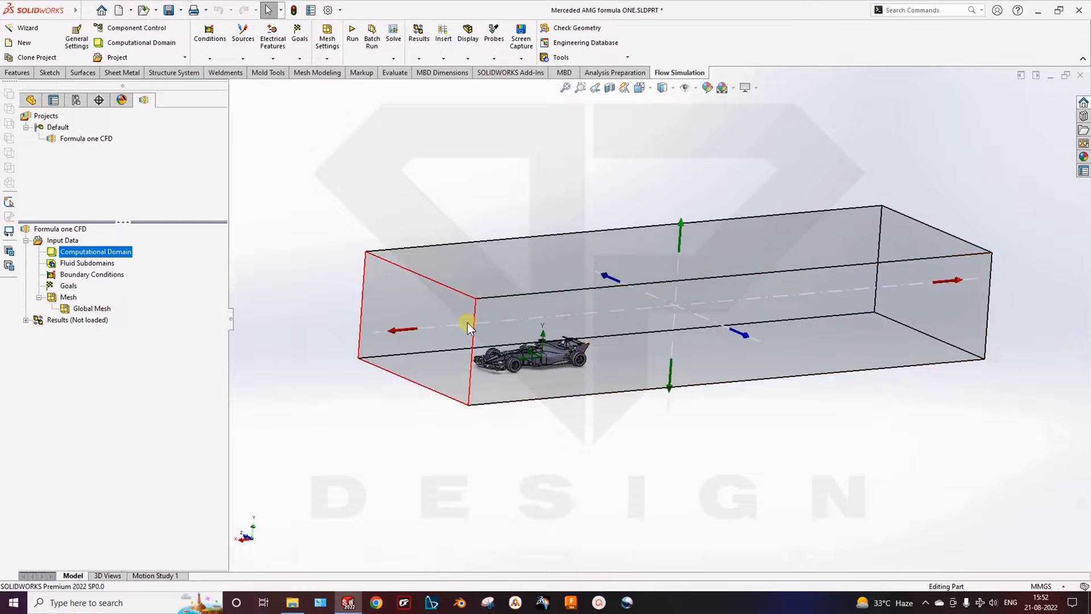
{"action": "scroll", "coordinate": [527, 343], "scroll_direction": "down", "scroll_amount": 3}
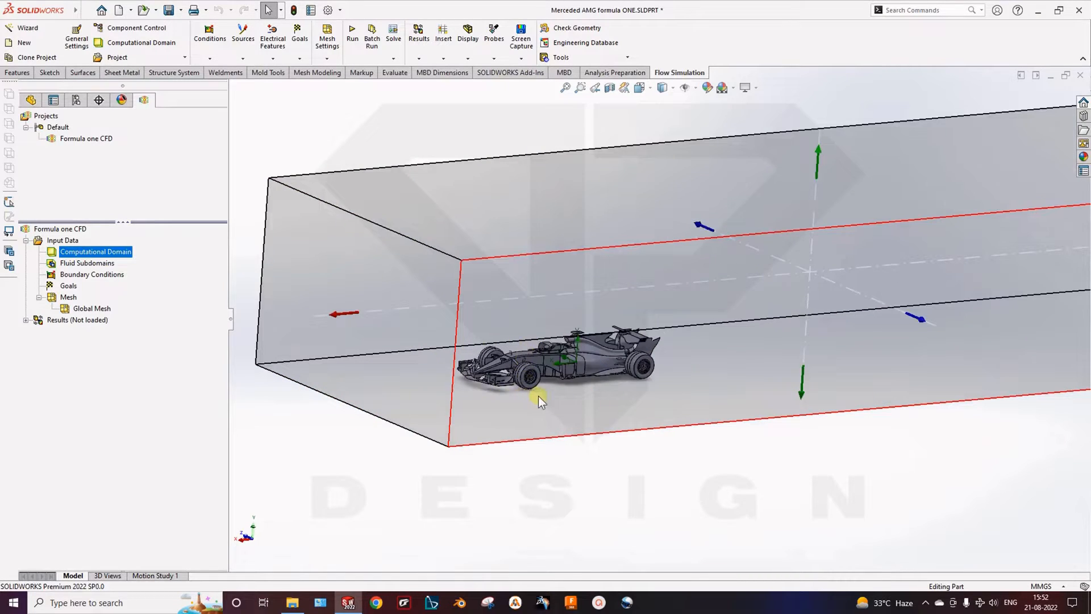
{"action": "middle_click_drag", "start_coordinate": [538, 395], "coordinate": [486, 413]}
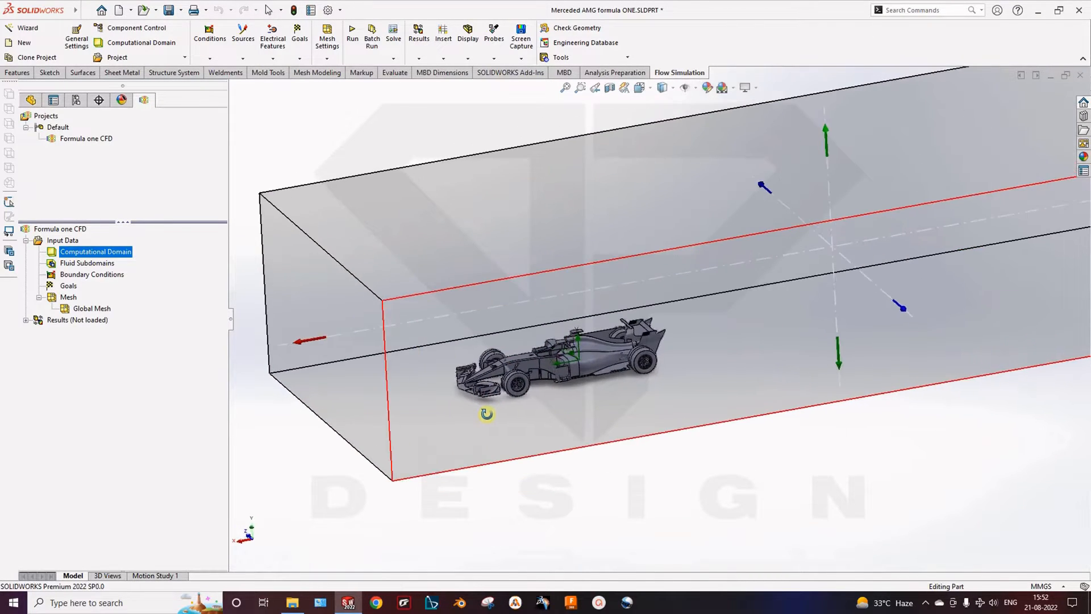
{"action": "left_click", "coordinate": [619, 546]}
{"action": "scroll", "coordinate": [524, 447], "scroll_direction": "up", "scroll_amount": 3}
{"action": "middle_click_drag", "start_coordinate": [546, 432], "coordinate": [520, 425]}
{"action": "key", "text": "space"}
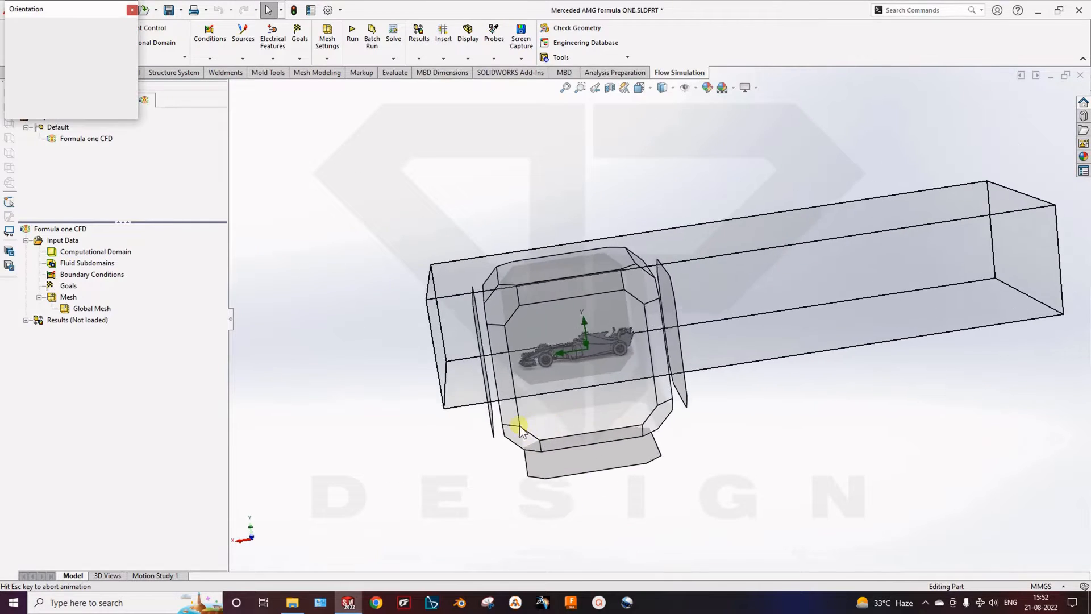
{"action": "left_click", "coordinate": [500, 388]}
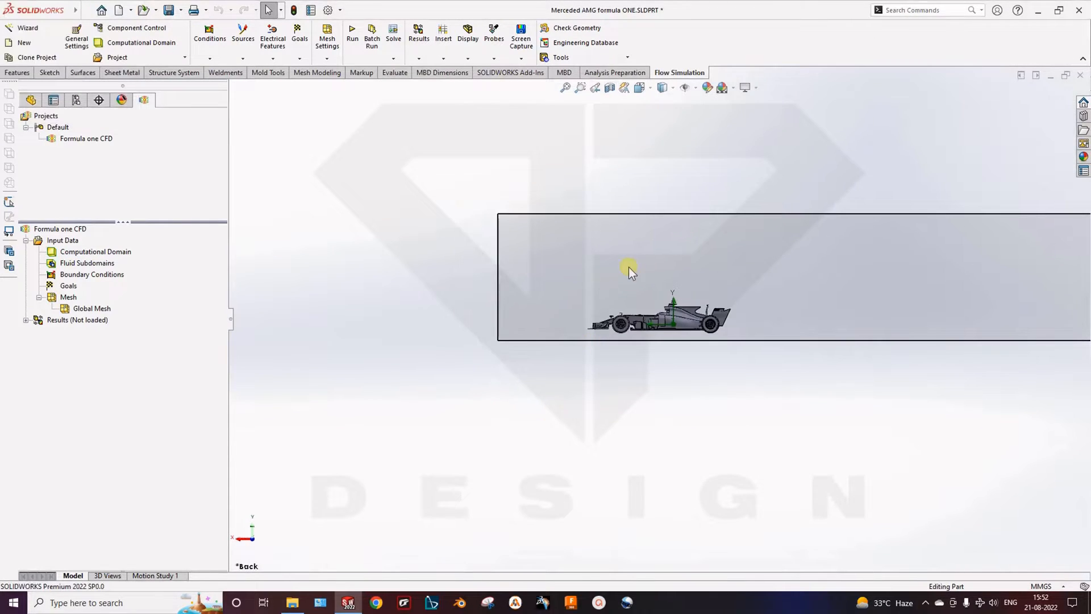
{"action": "middle_click_drag", "start_coordinate": [629, 267], "coordinate": [428, 358], "text": "ctrl"}
{"action": "key", "text": "ctrl+7"}
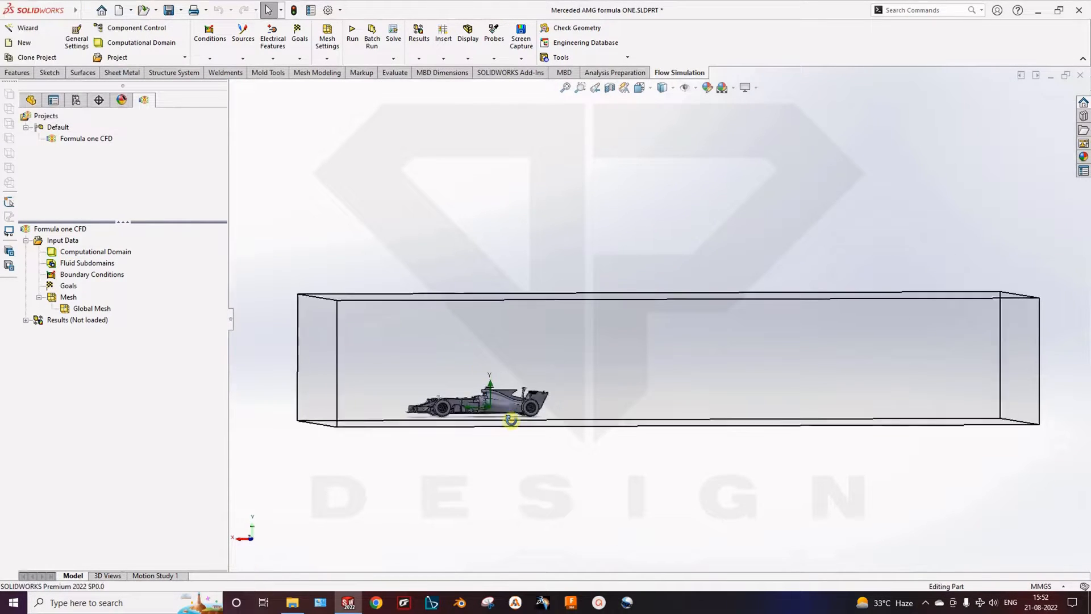
Step: In the Right view, narrow the computational domain on both sides to Z min about -2.77 m and lower its ceiling toward the car
{"action": "left_click", "coordinate": [77, 251]}
{"action": "key", "text": "space"}
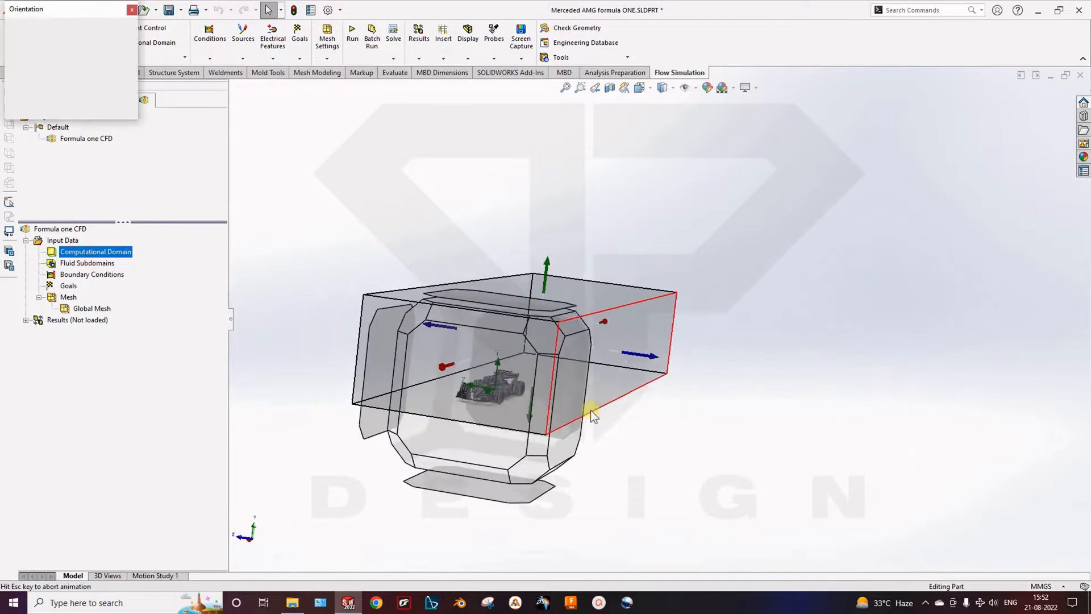
{"action": "left_click", "coordinate": [458, 471]}
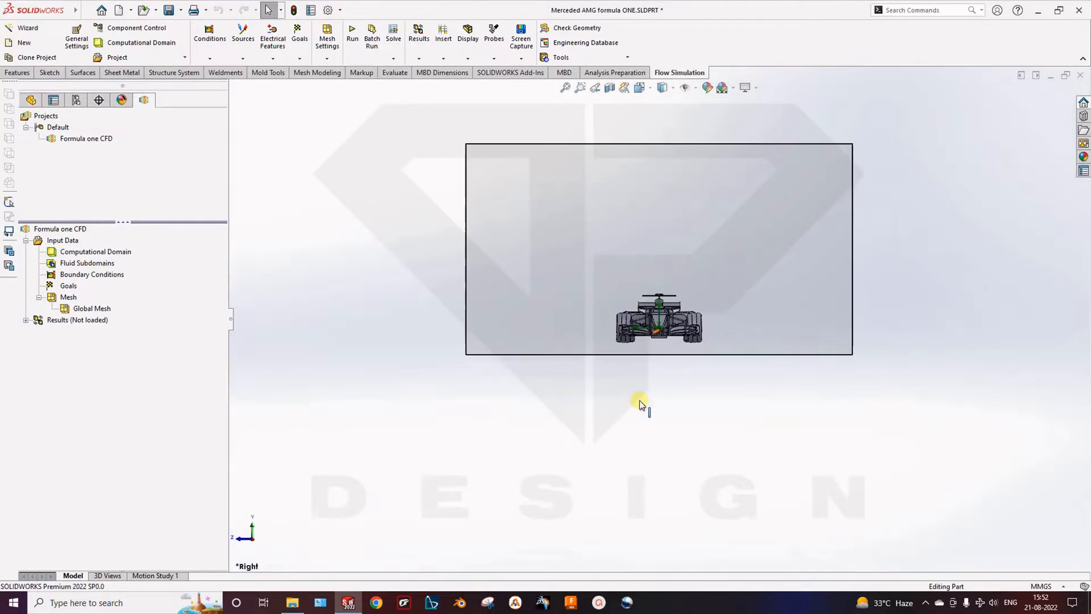
{"action": "middle_click_drag", "start_coordinate": [730, 244], "coordinate": [711, 318], "text": "ctrl"}
{"action": "left_click", "coordinate": [117, 250]}
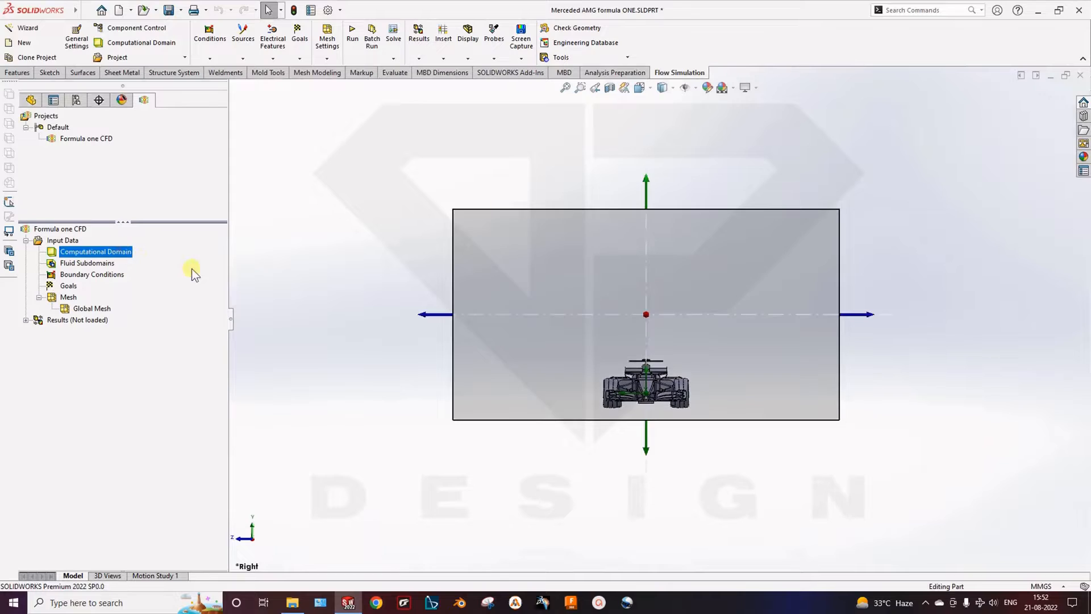
{"action": "left_click_drag", "start_coordinate": [426, 316], "coordinate": [521, 321]}
{"action": "left_click_drag", "start_coordinate": [874, 316], "coordinate": [801, 319]}
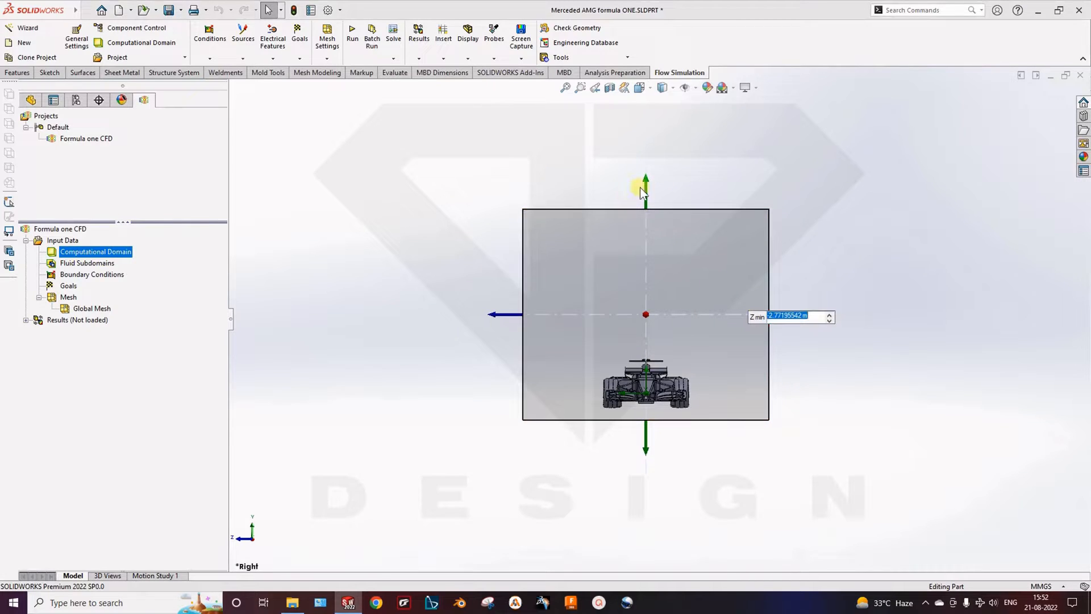
{"action": "left_click_drag", "start_coordinate": [645, 182], "coordinate": [645, 257]}
{"action": "middle_click_drag", "start_coordinate": [843, 383], "coordinate": [628, 369]}
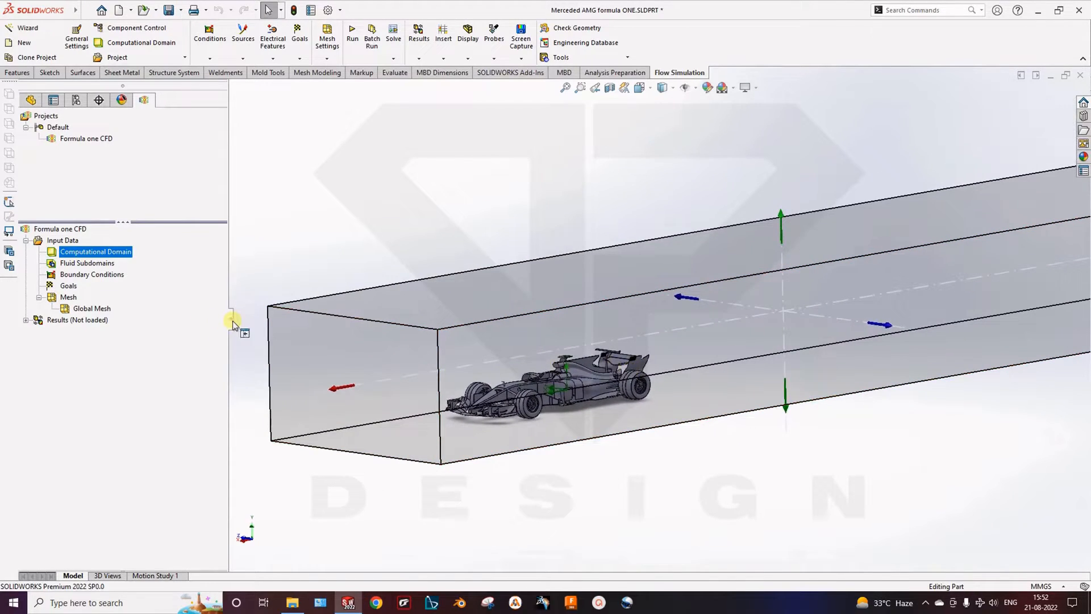
{"action": "left_click_drag", "start_coordinate": [232, 321], "coordinate": [197, 322]}
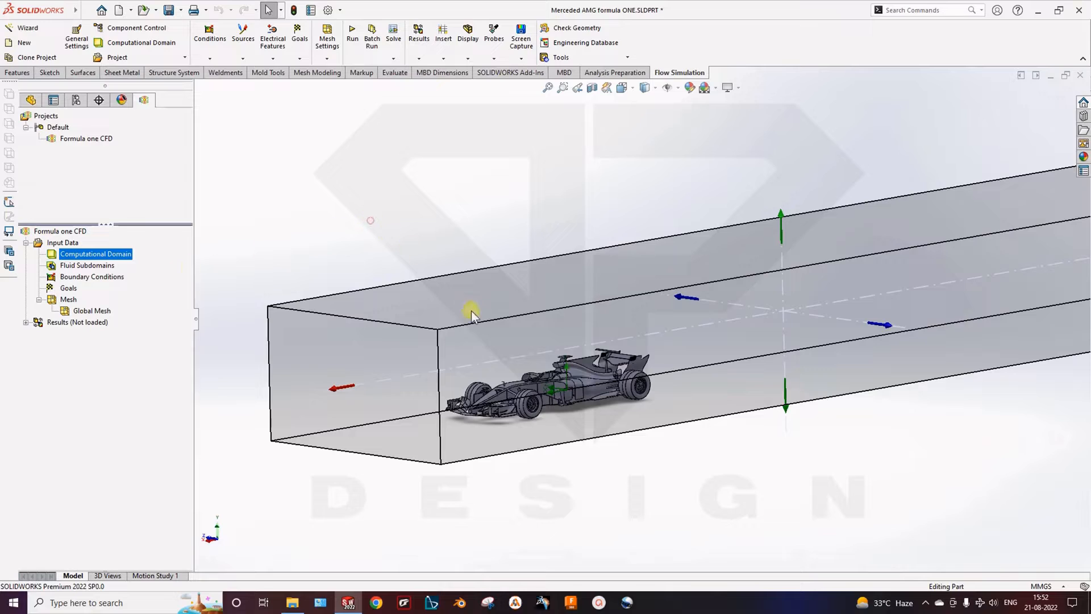
Step: Examine the resized computational domain around the car from several angles, ending with a close view of the car
{"action": "left_click", "coordinate": [430, 261]}
{"action": "middle_click_drag", "start_coordinate": [430, 261], "coordinate": [437, 310]}
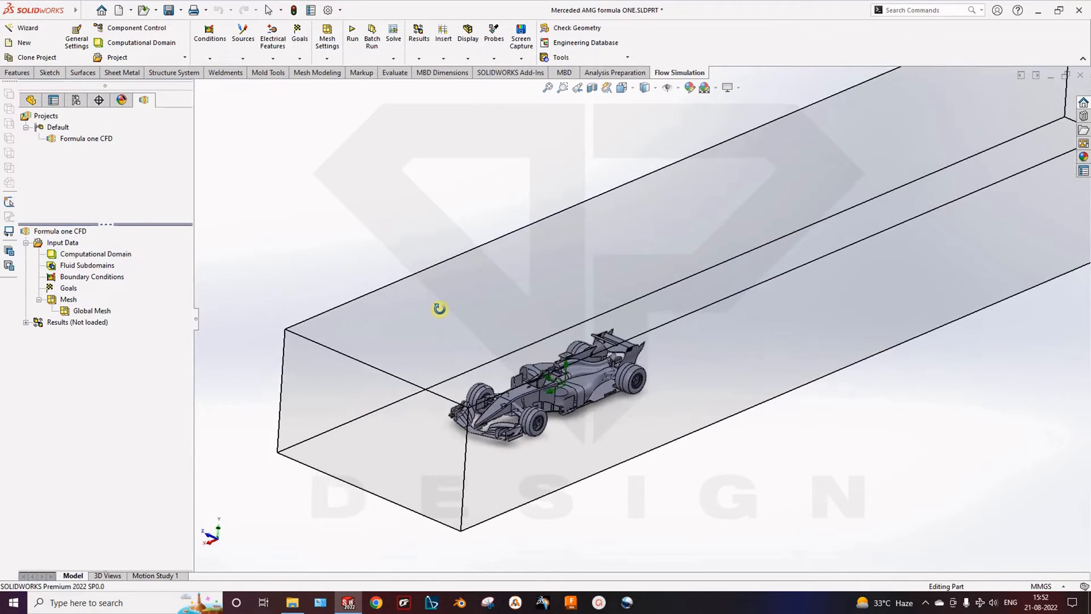
{"action": "middle_click_drag", "start_coordinate": [490, 364], "coordinate": [465, 489]}
{"action": "middle_click_drag", "start_coordinate": [705, 270], "coordinate": [459, 343]}
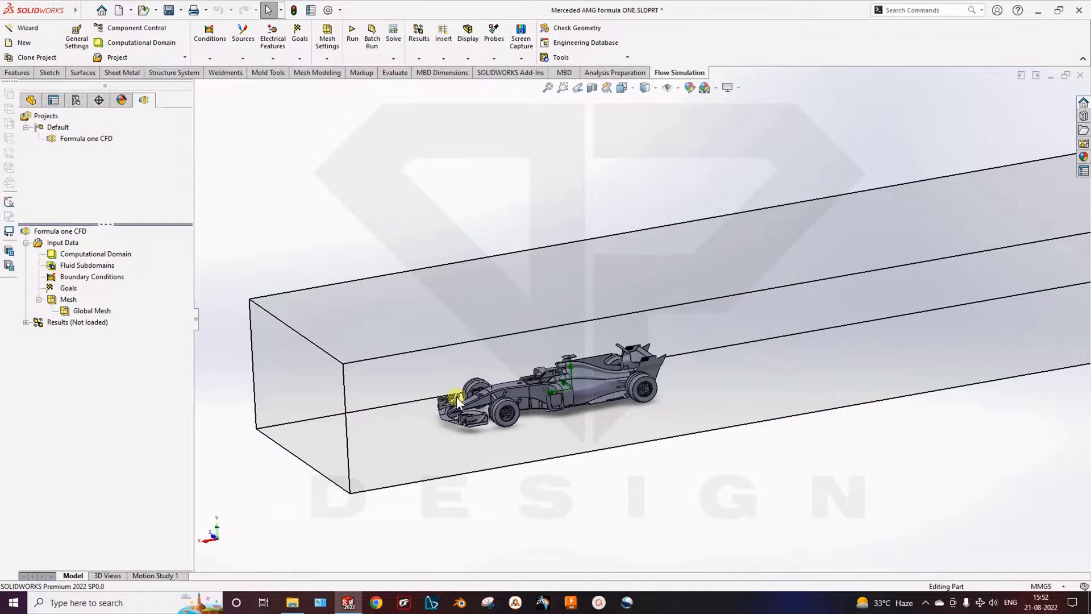
{"action": "scroll", "coordinate": [456, 396], "scroll_direction": "down", "scroll_amount": 5}
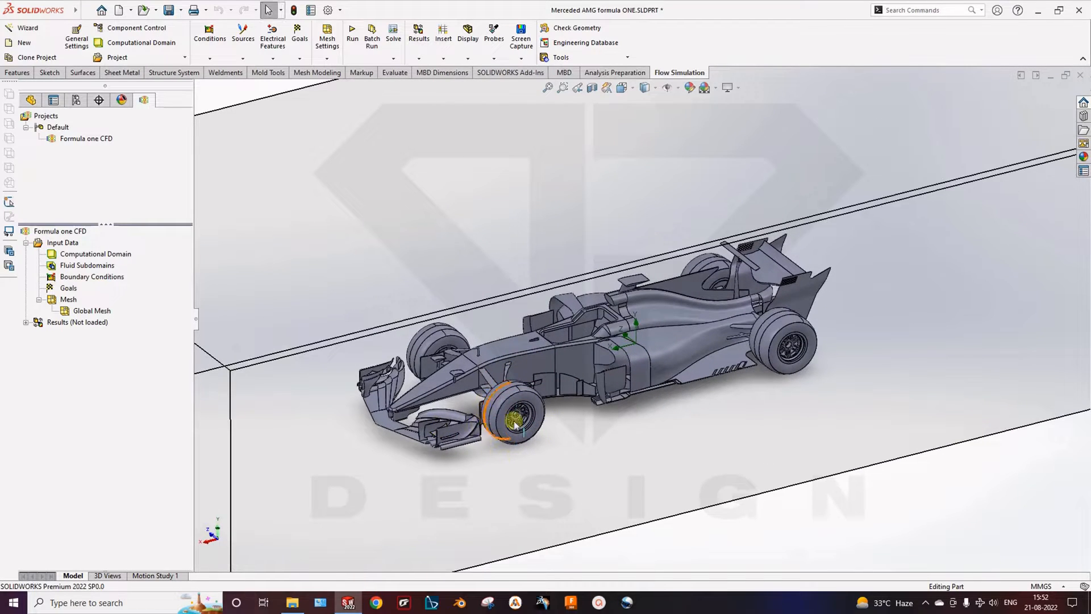
{"action": "right_click", "coordinate": [73, 277]}
{"action": "left_click", "coordinate": [145, 293]}
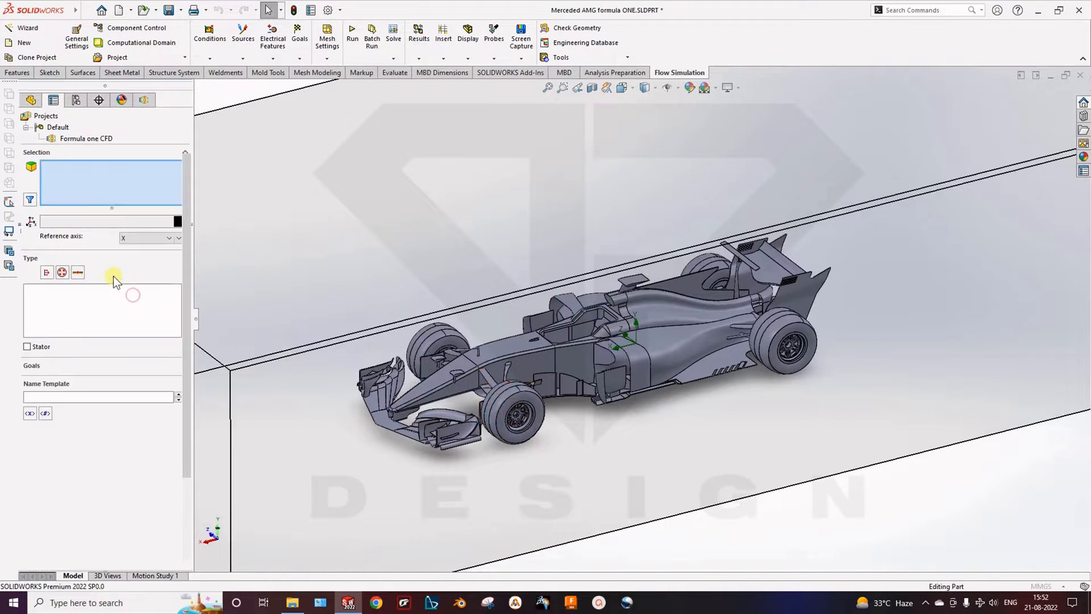
{"action": "left_click", "coordinate": [78, 272]}
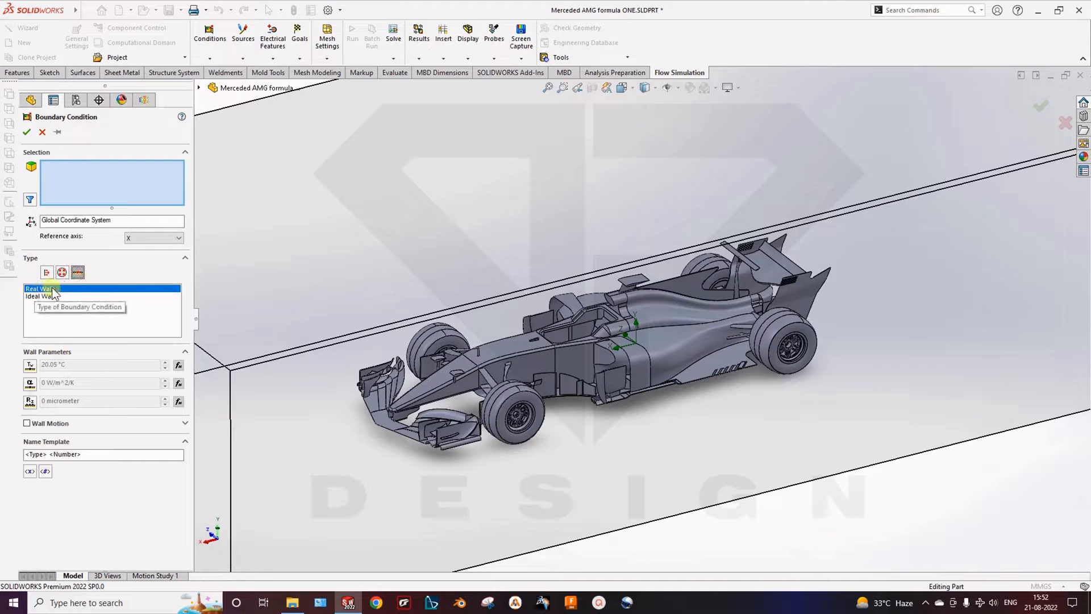
{"action": "left_click", "coordinate": [26, 422]}
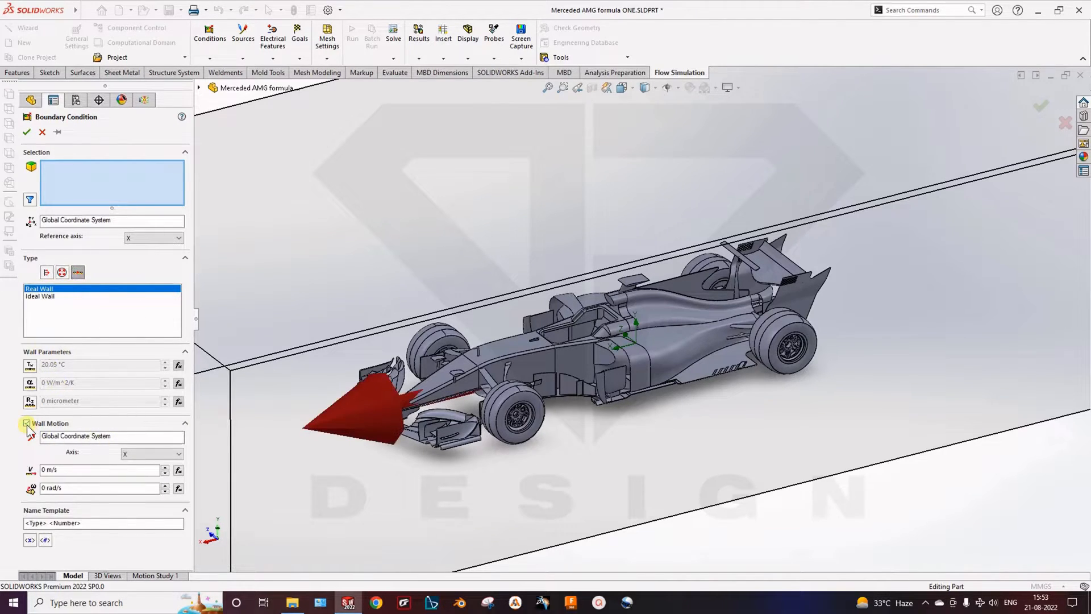
{"action": "left_click", "coordinate": [510, 401]}
{"action": "left_click", "coordinate": [501, 392]}
{"action": "left_click", "coordinate": [500, 387]}
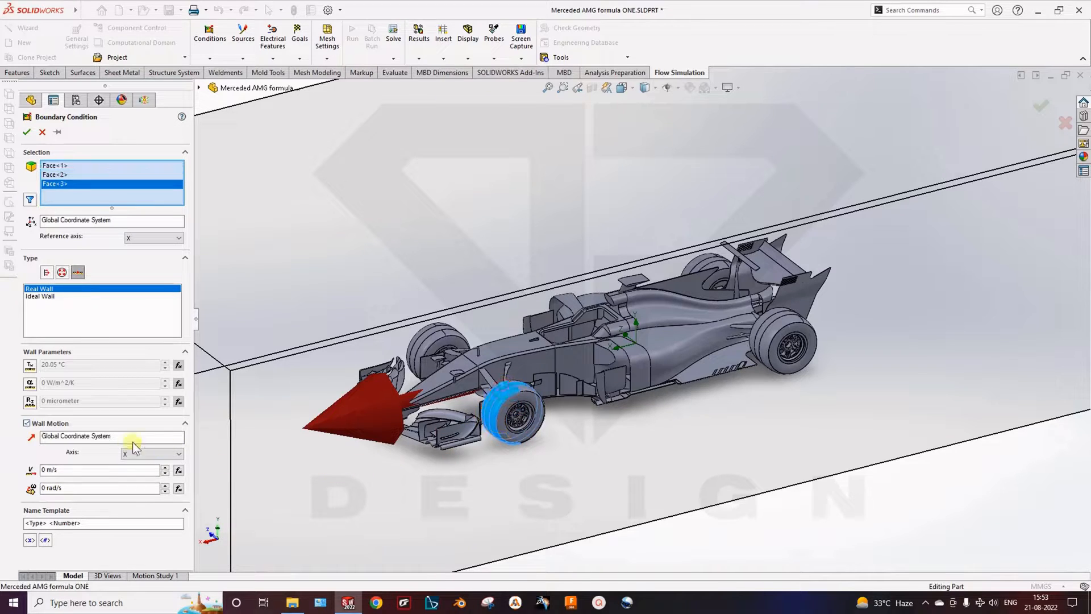
{"action": "left_click", "coordinate": [62, 473]}
{"action": "left_click", "coordinate": [93, 487]}
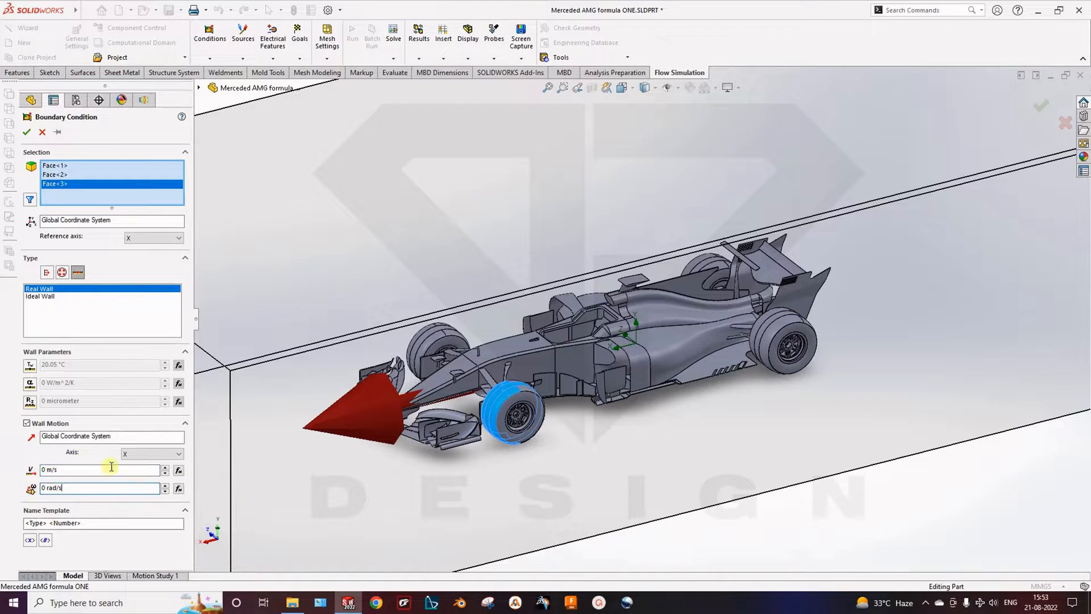
{"action": "left_click", "coordinate": [42, 132]}
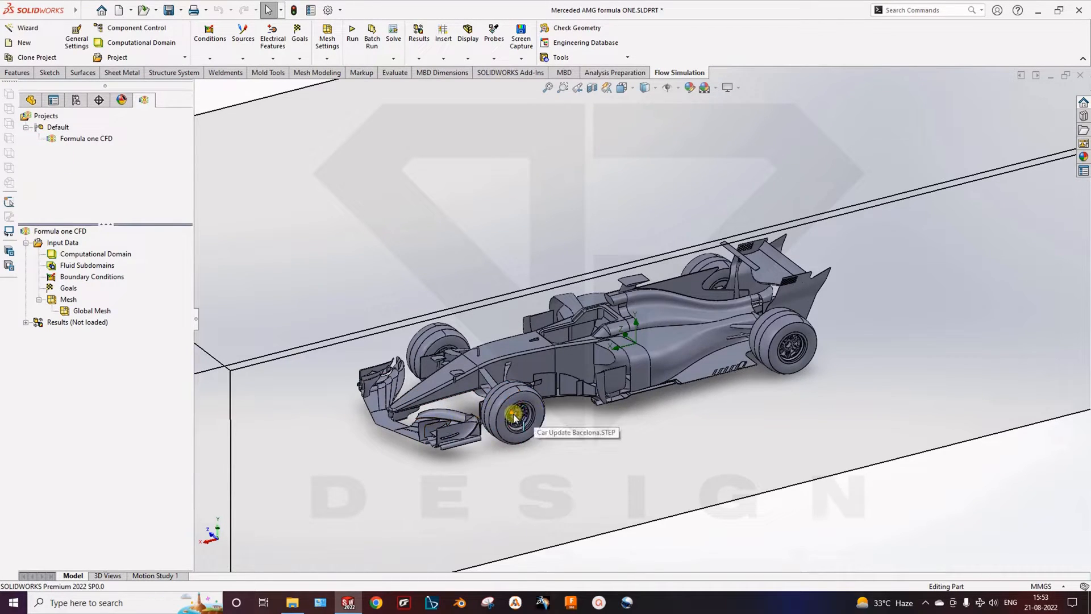
Step: Create global goals for Normal Force (X) and Normal Force (Y), keeping both in use for convergence control
{"action": "right_click", "coordinate": [69, 288]}
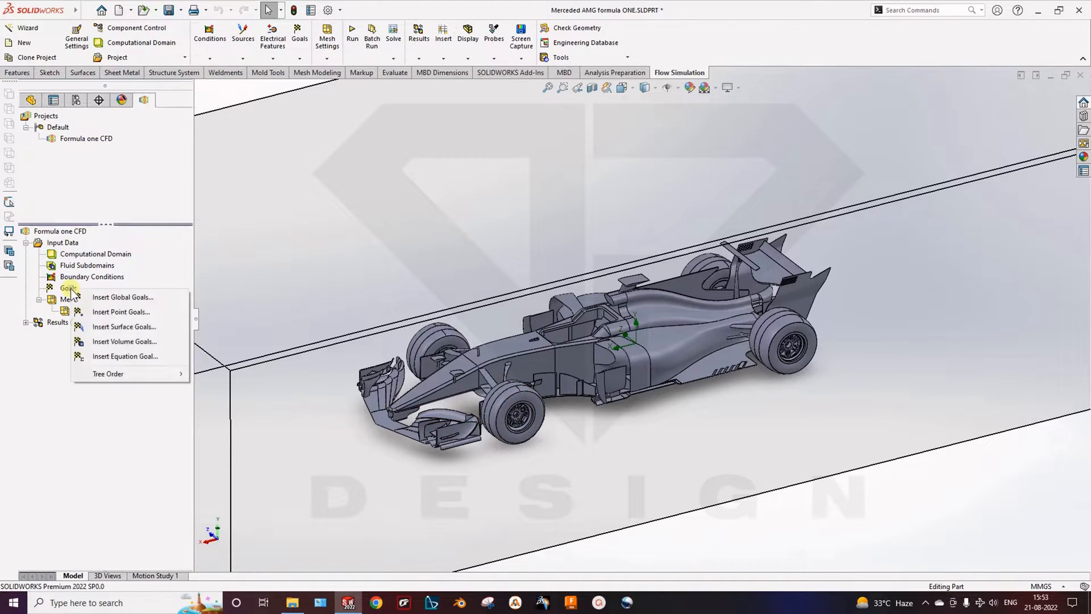
{"action": "left_click", "coordinate": [122, 299]}
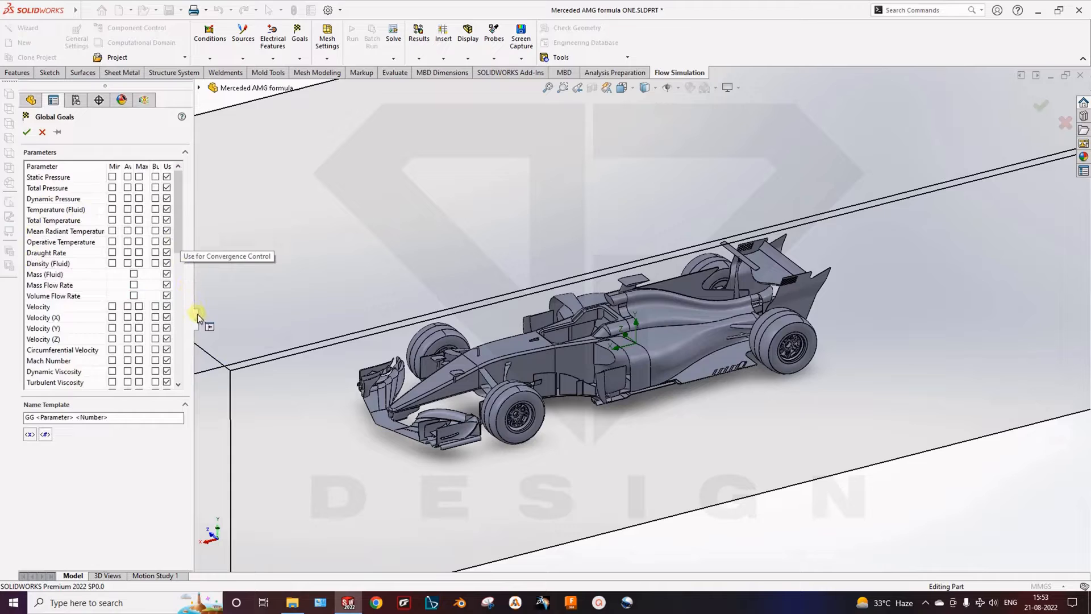
{"action": "left_click_drag", "start_coordinate": [197, 313], "coordinate": [347, 315]}
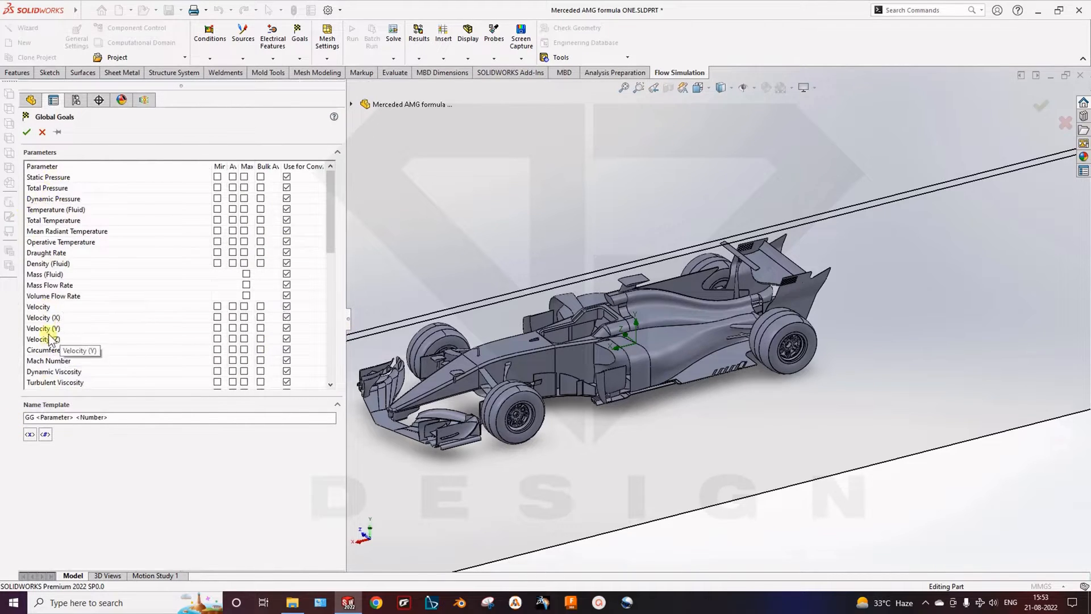
{"action": "scroll", "coordinate": [53, 299], "scroll_direction": "down", "scroll_amount": 4}
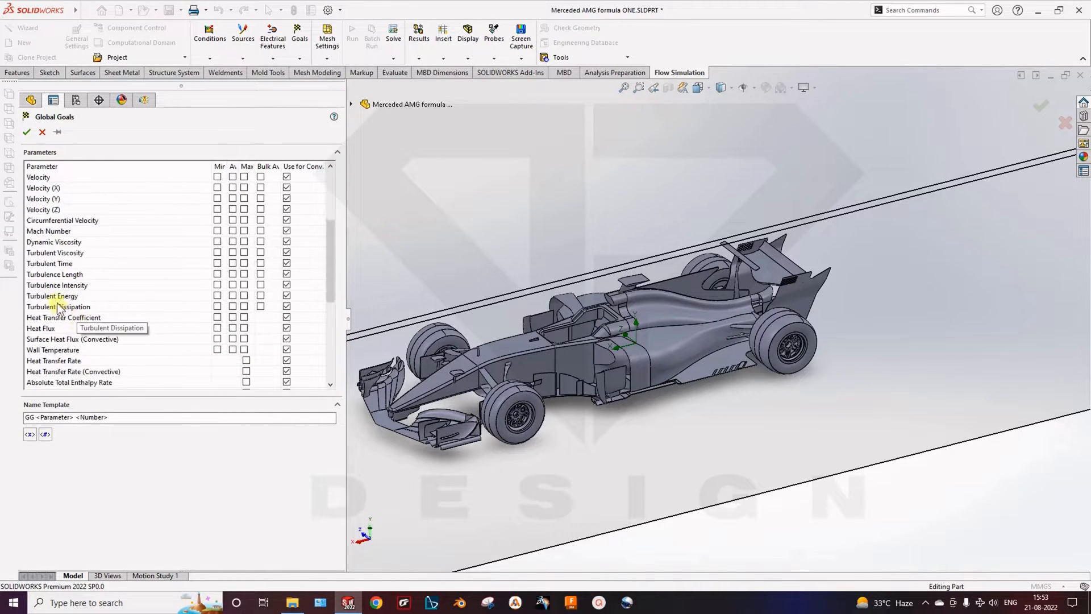
{"action": "scroll", "coordinate": [57, 310], "scroll_direction": "down", "scroll_amount": 1}
{"action": "scroll", "coordinate": [46, 340], "scroll_direction": "down", "scroll_amount": 2}
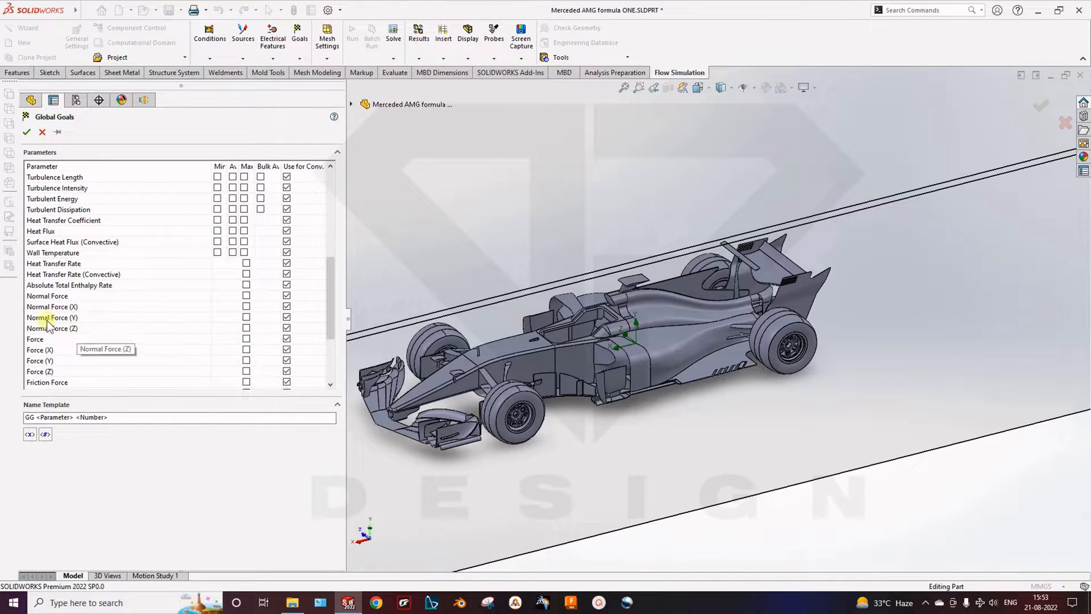
{"action": "left_click", "coordinate": [246, 306]}
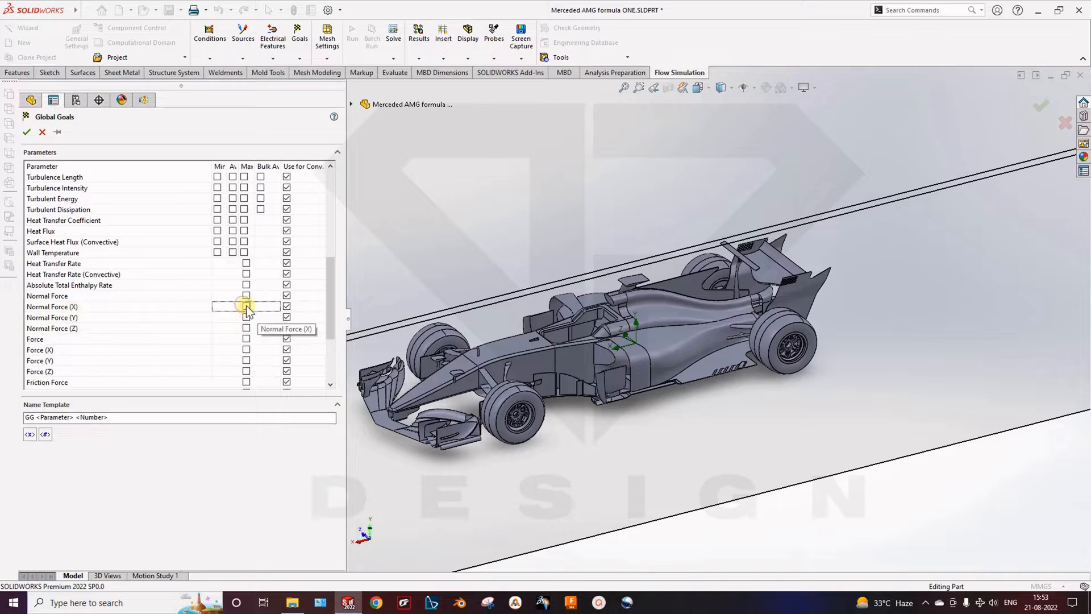
{"action": "left_click", "coordinate": [246, 306]}
{"action": "left_click", "coordinate": [246, 317]}
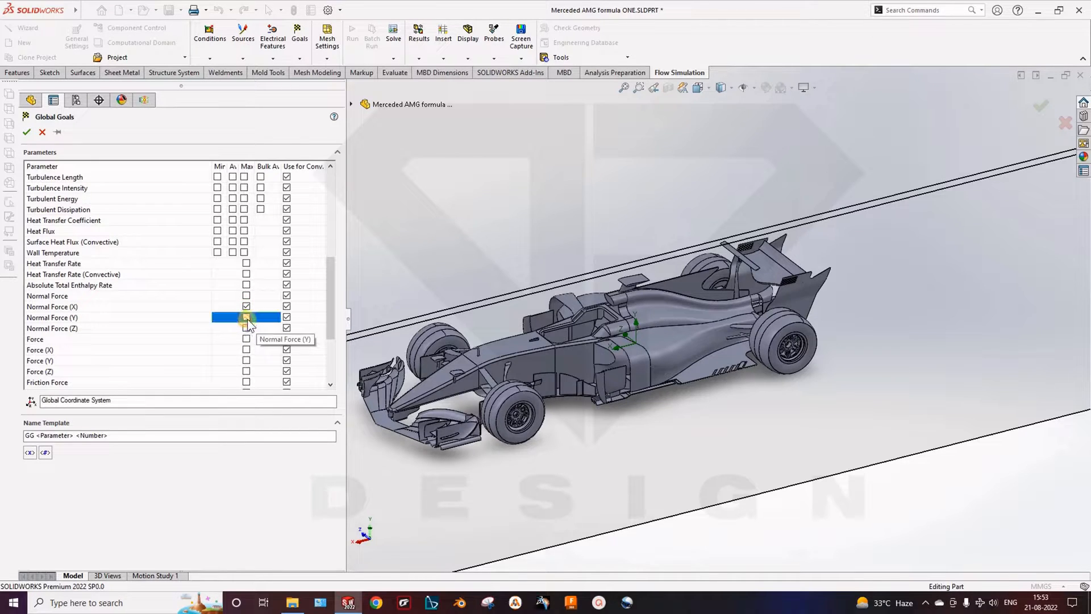
{"action": "left_click", "coordinate": [245, 318]}
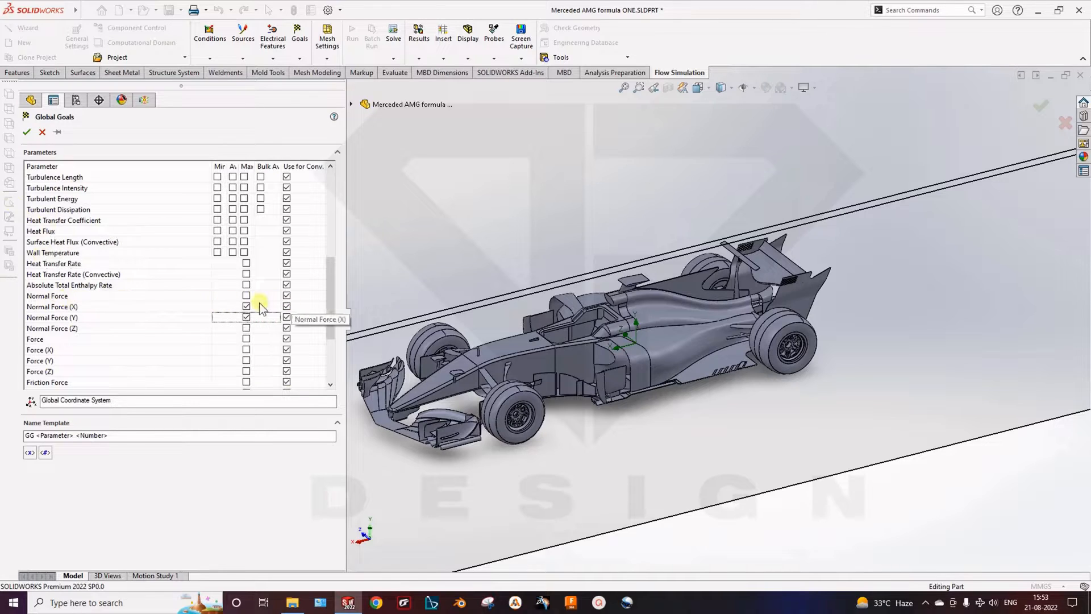
{"action": "left_click", "coordinate": [26, 131]}
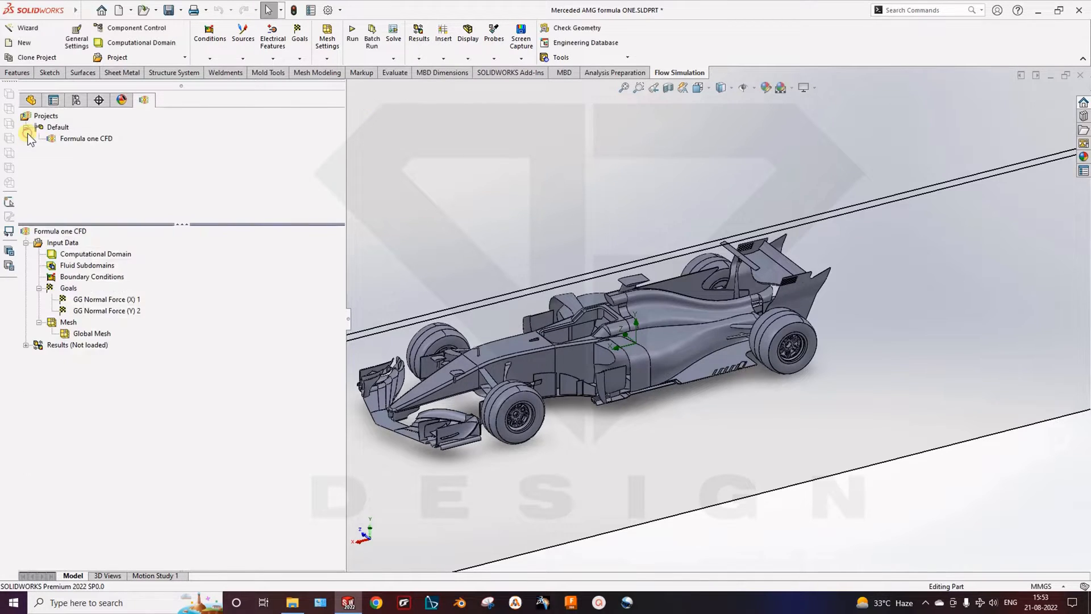
{"action": "right_click", "coordinate": [67, 291]}
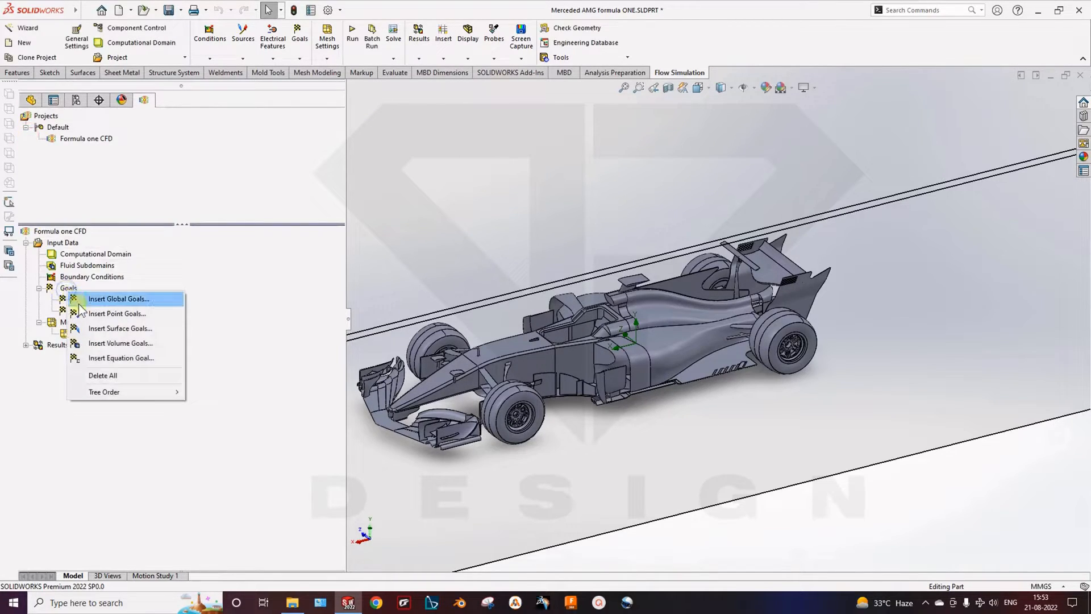
{"action": "left_click", "coordinate": [94, 360]}
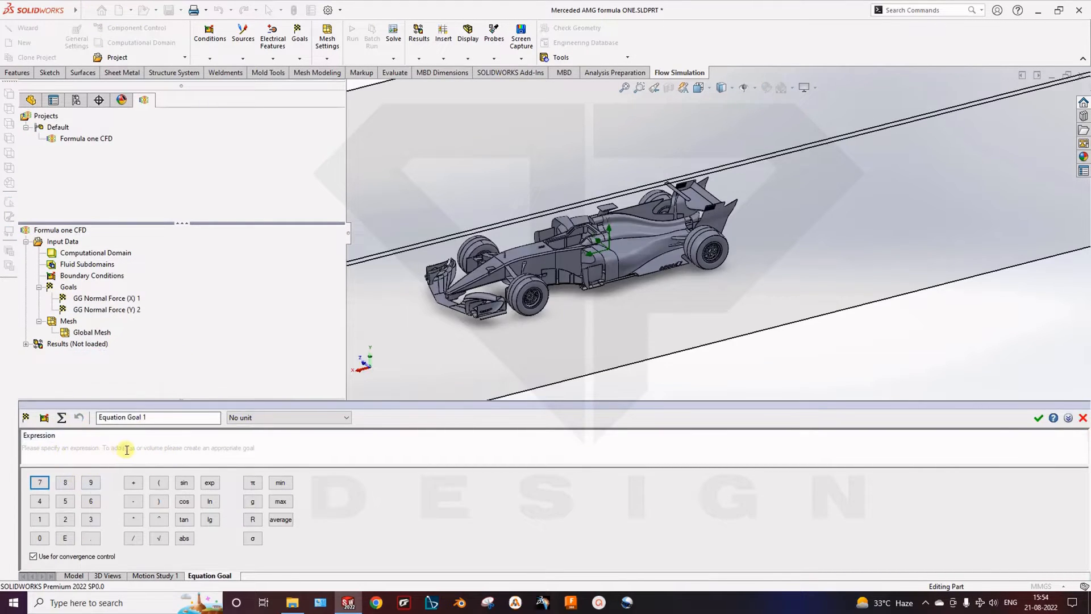
{"action": "left_click", "coordinate": [1083, 418]}
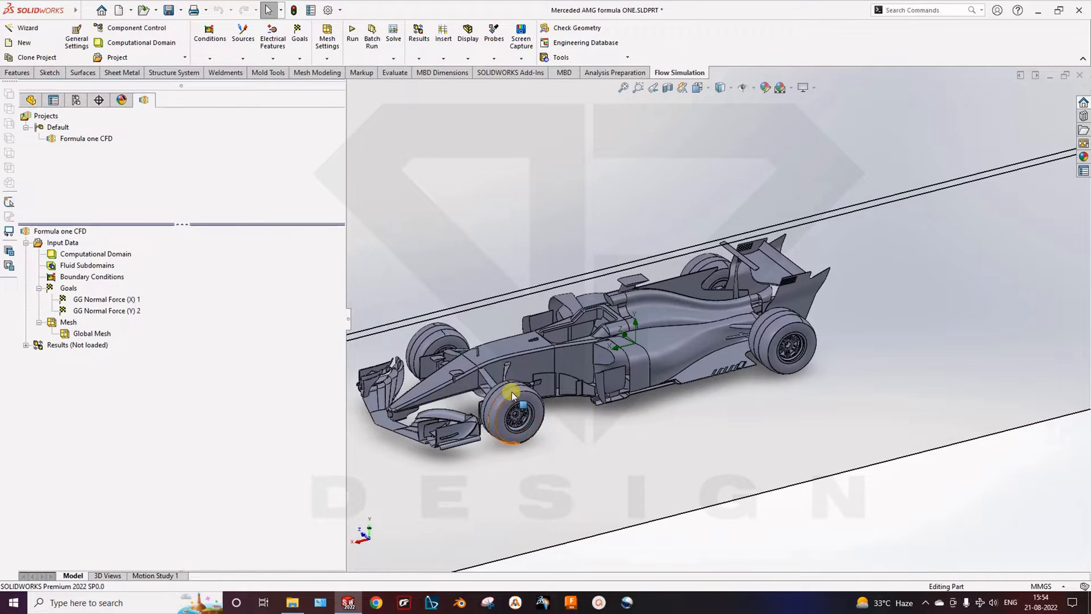
Step: Show the basic mesh throughout the computational domain around the car
{"action": "scroll", "coordinate": [512, 391], "scroll_direction": "down", "scroll_amount": 2}
{"action": "scroll", "coordinate": [511, 390], "scroll_direction": "up", "scroll_amount": 5}
{"action": "middle_click_drag", "start_coordinate": [530, 393], "coordinate": [518, 454], "text": "ctrl"}
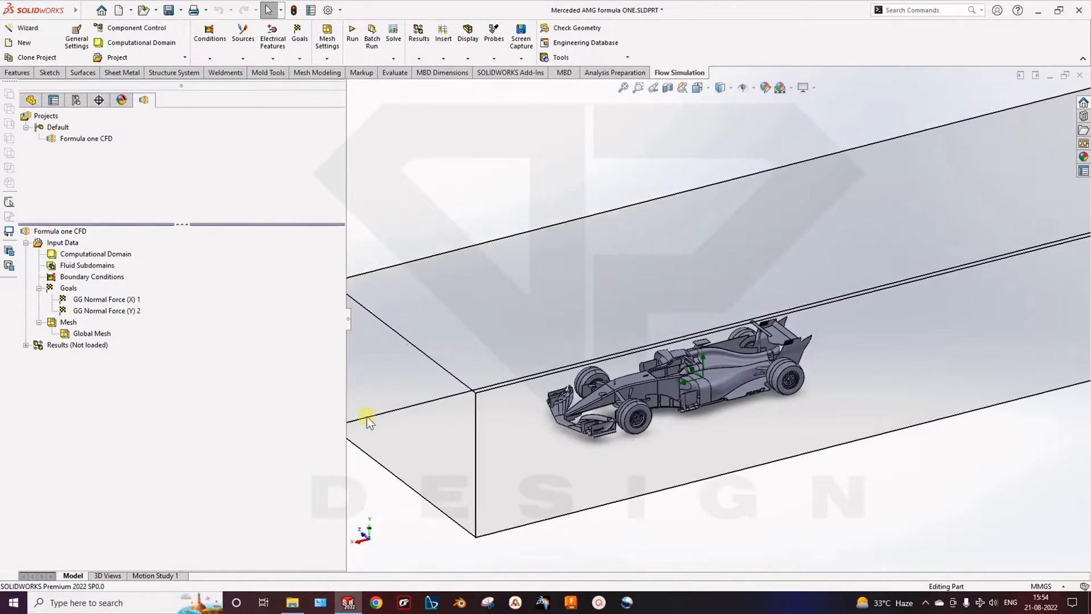
{"action": "right_click", "coordinate": [66, 327]}
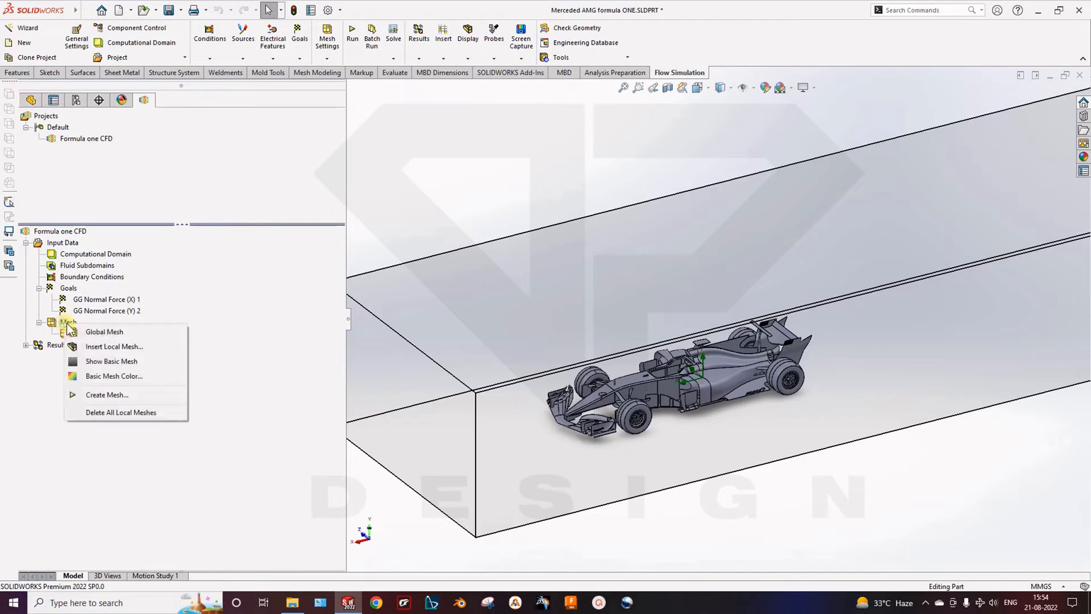
{"action": "left_click", "coordinate": [241, 420]}
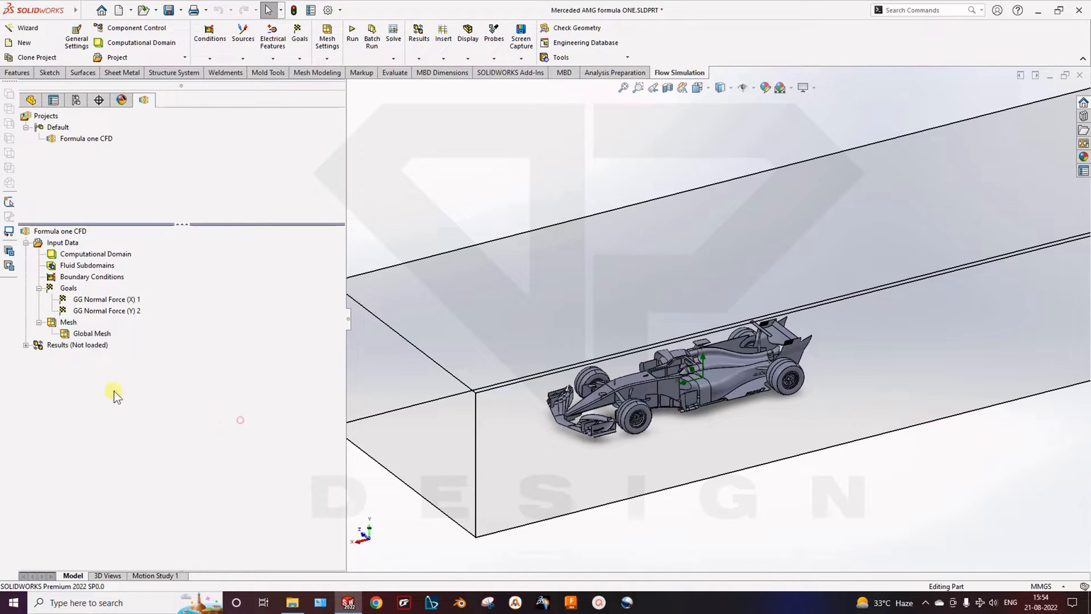
{"action": "right_click", "coordinate": [71, 328]}
{"action": "left_click", "coordinate": [109, 357]}
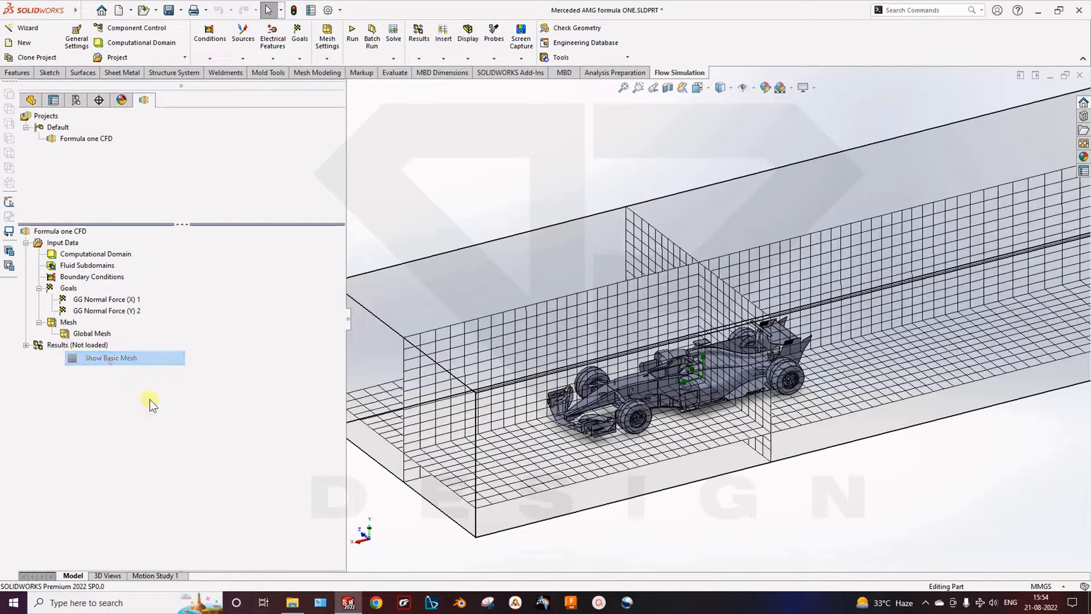
Step: Examine the basic mesh cells around the front wheel, front wing and body up close, and hide the basic mesh
{"action": "mouse_move", "coordinate": [653, 455]}
{"action": "middle_mouse_down"}
{"action": "mouse_move", "coordinate": [748, 506]}
{"action": "mouse_move", "coordinate": [611, 445]}
{"action": "mouse_move", "coordinate": [650, 474]}
{"action": "middle_mouse_up"}
{"action": "scroll", "coordinate": [698, 325], "scroll_direction": "down", "scroll_amount": 6}
{"action": "middle_click_drag", "start_coordinate": [666, 397], "coordinate": [678, 383], "text": "ctrl"}
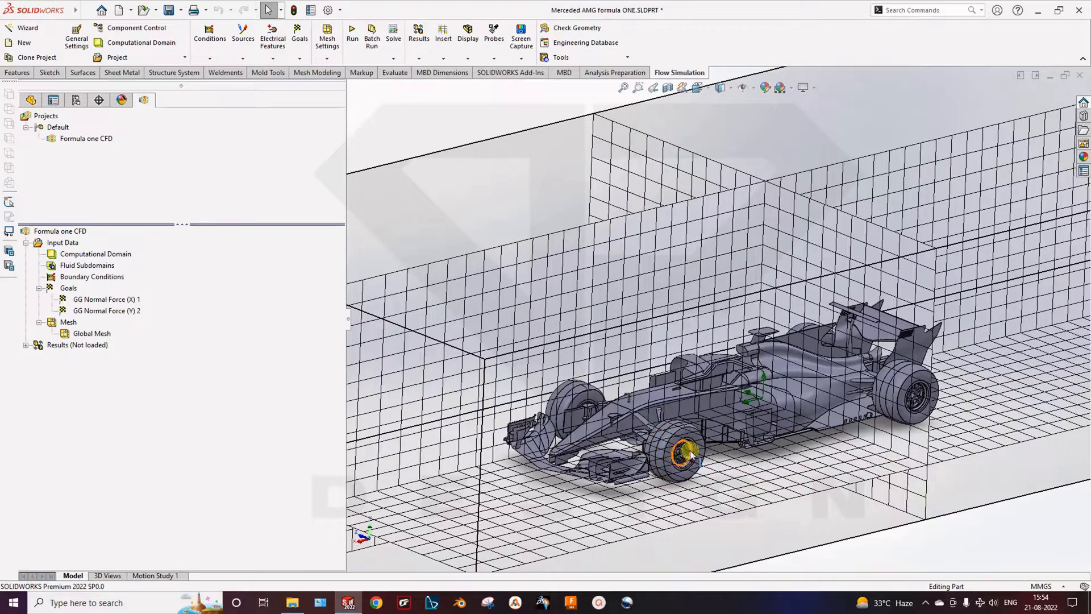
{"action": "scroll", "coordinate": [653, 438], "scroll_direction": "down", "scroll_amount": 2}
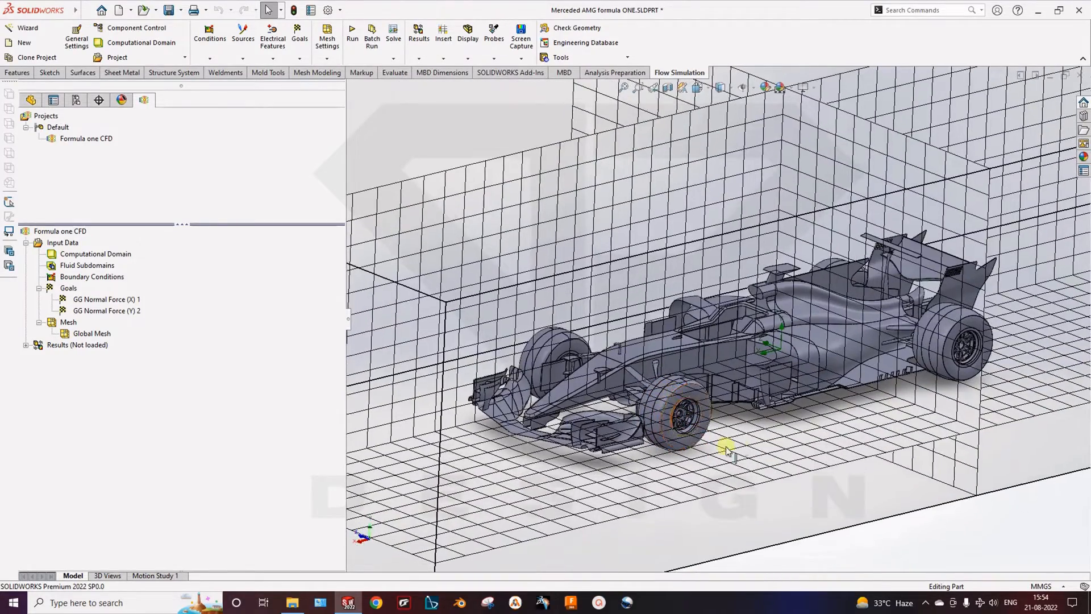
{"action": "scroll", "coordinate": [724, 446], "scroll_direction": "up", "scroll_amount": 2}
{"action": "scroll", "coordinate": [733, 432], "scroll_direction": "down", "scroll_amount": 2}
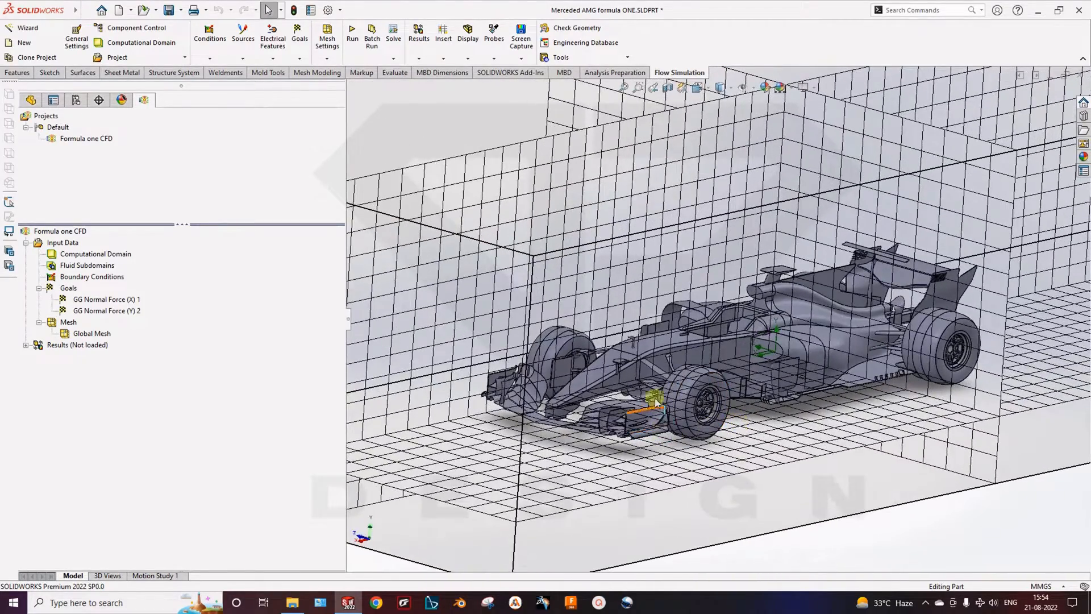
{"action": "middle_click_drag", "start_coordinate": [640, 367], "coordinate": [647, 387], "text": "ctrl"}
{"action": "right_click", "coordinate": [66, 322]}
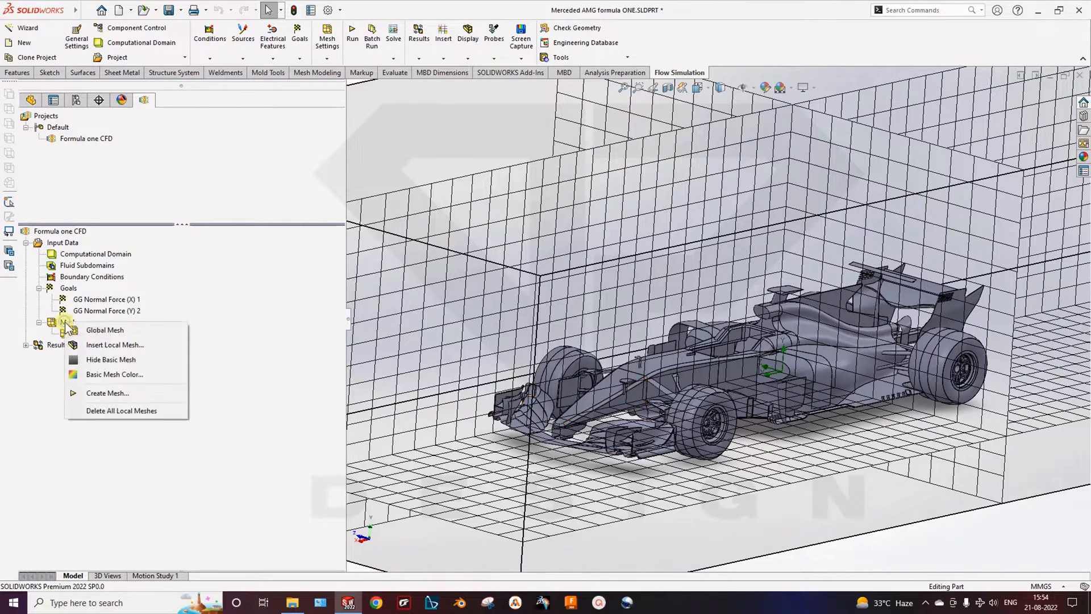
{"action": "left_click", "coordinate": [104, 361]}
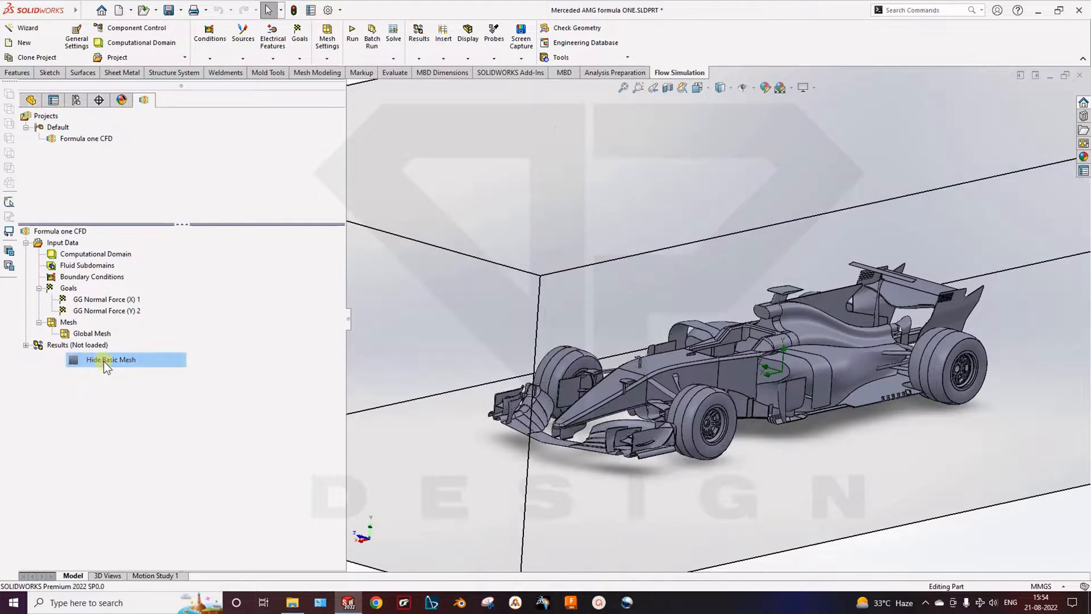
Step: Run a new calculation with meshing and solving on this computer, using all cores and loading the results on completion
{"action": "mouse_move", "coordinate": [701, 390]}
{"action": "middle_mouse_down"}
{"action": "mouse_move", "coordinate": [730, 401]}
{"action": "mouse_move", "coordinate": [733, 417]}
{"action": "mouse_move", "coordinate": [699, 408]}
{"action": "mouse_move", "coordinate": [697, 392]}
{"action": "middle_mouse_up"}
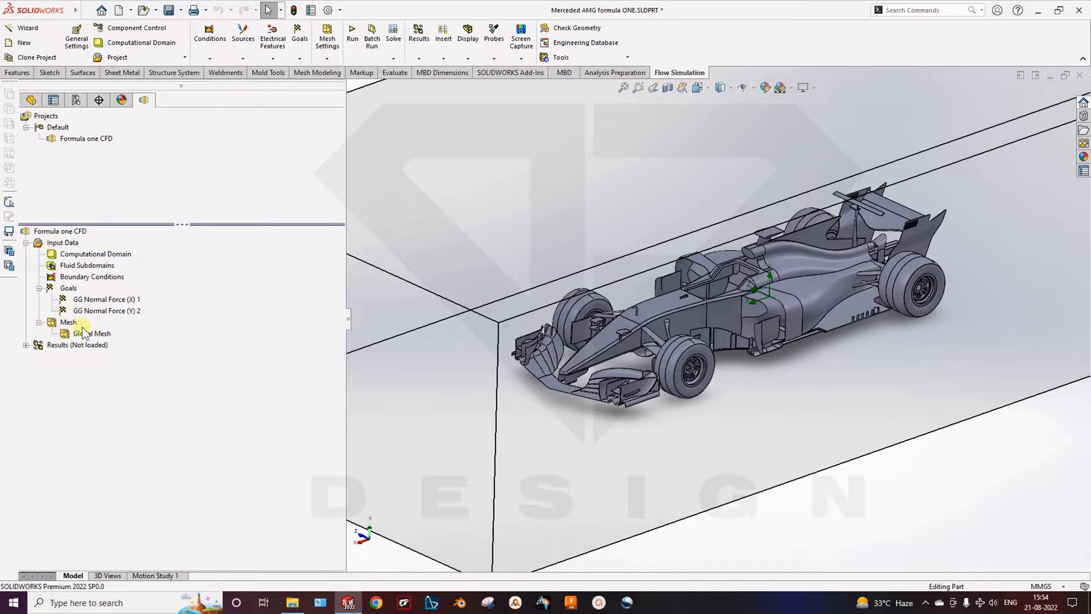
{"action": "right_click", "coordinate": [83, 344]}
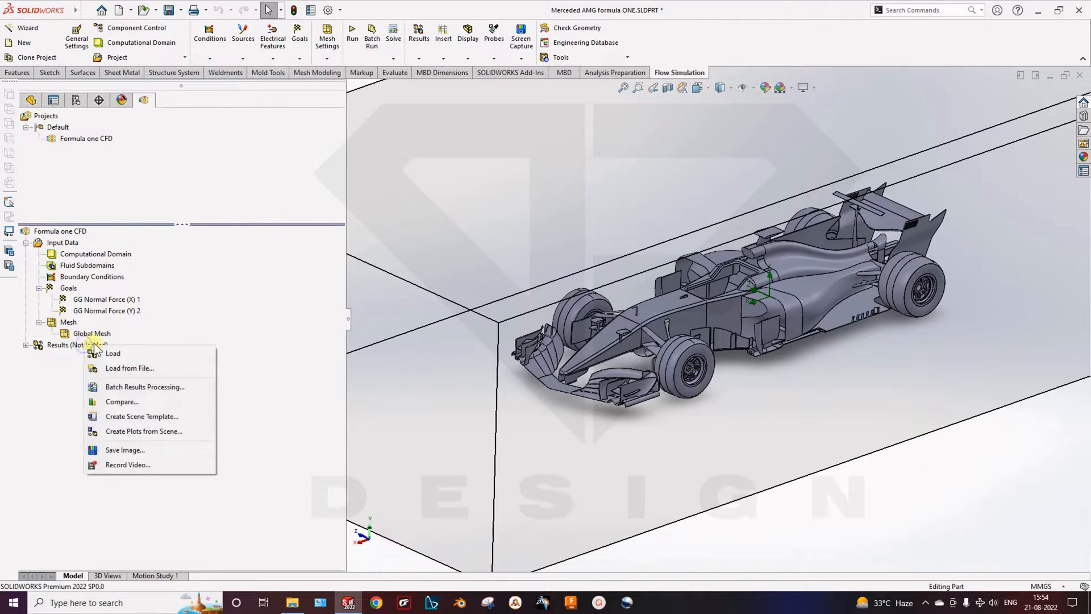
{"action": "left_click", "coordinate": [171, 306]}
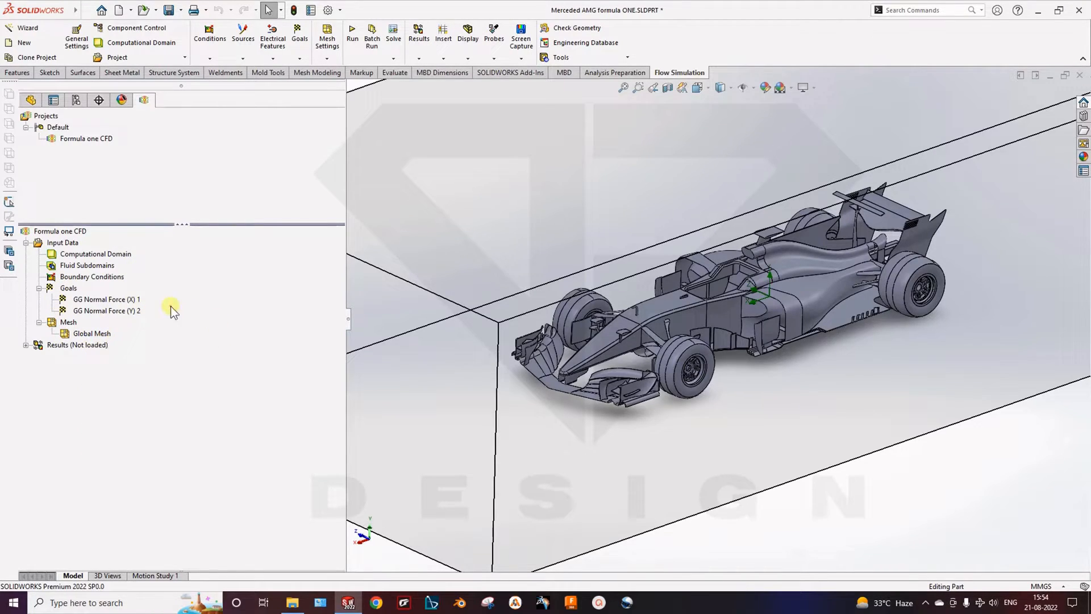
{"action": "left_click", "coordinate": [353, 35]}
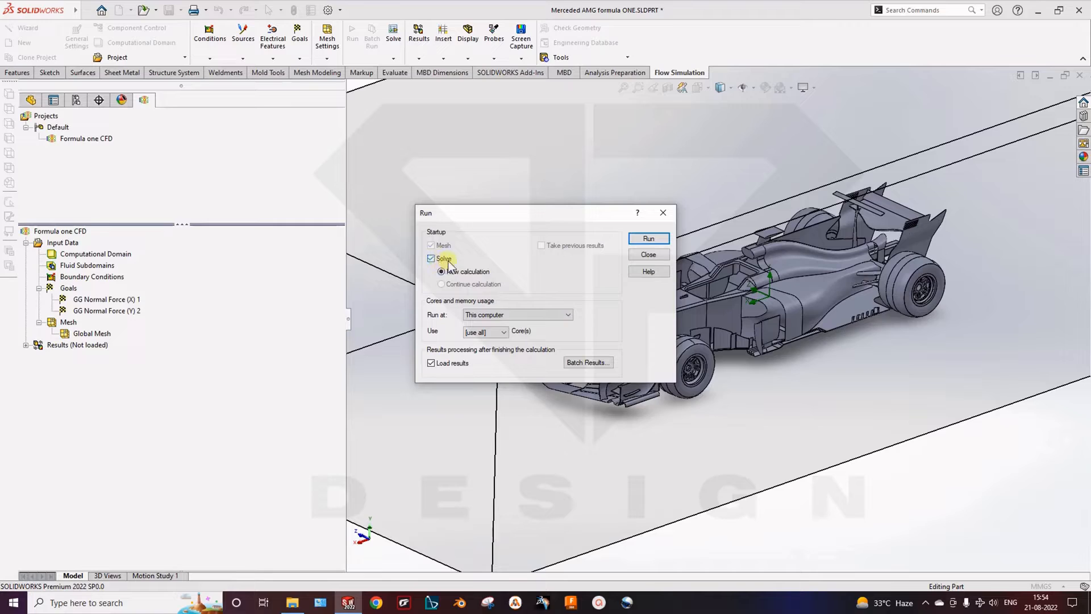
{"action": "left_click", "coordinate": [646, 238]}
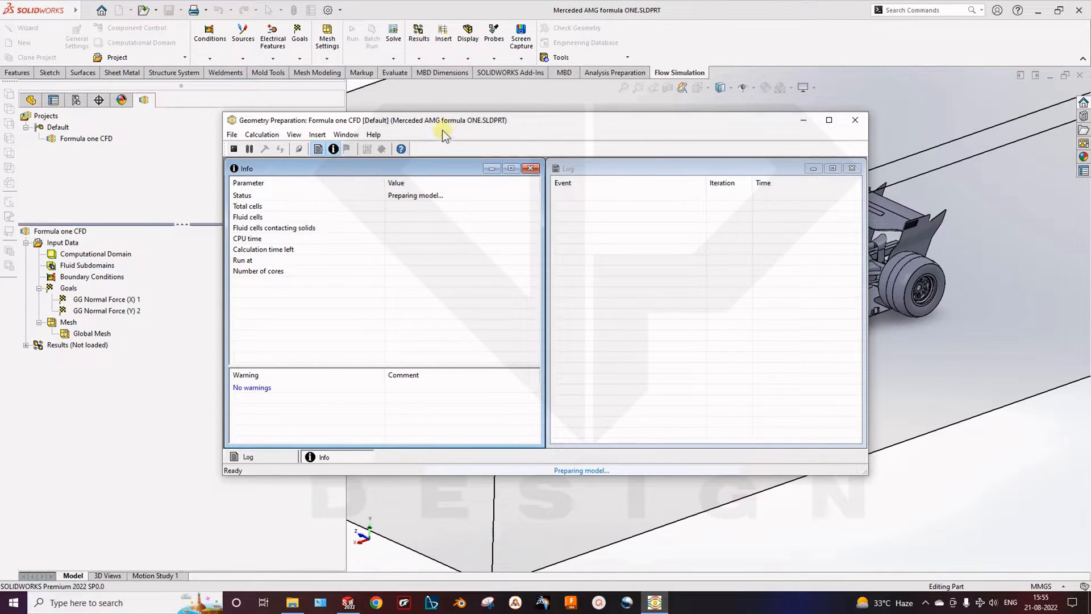
Step: Monitor the solver's iterations, travels, CPU time and remaining time until the calculation finishes, and close the solver window
{"action": "left_click_drag", "start_coordinate": [455, 120], "coordinate": [414, 138]}
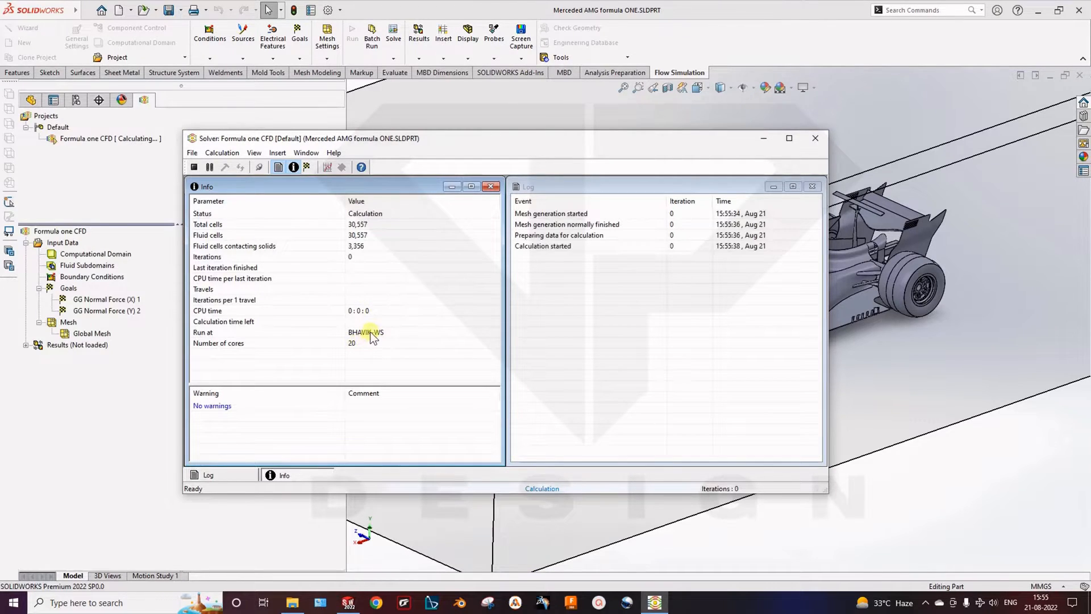
{"action": "left_click", "coordinate": [369, 332]}
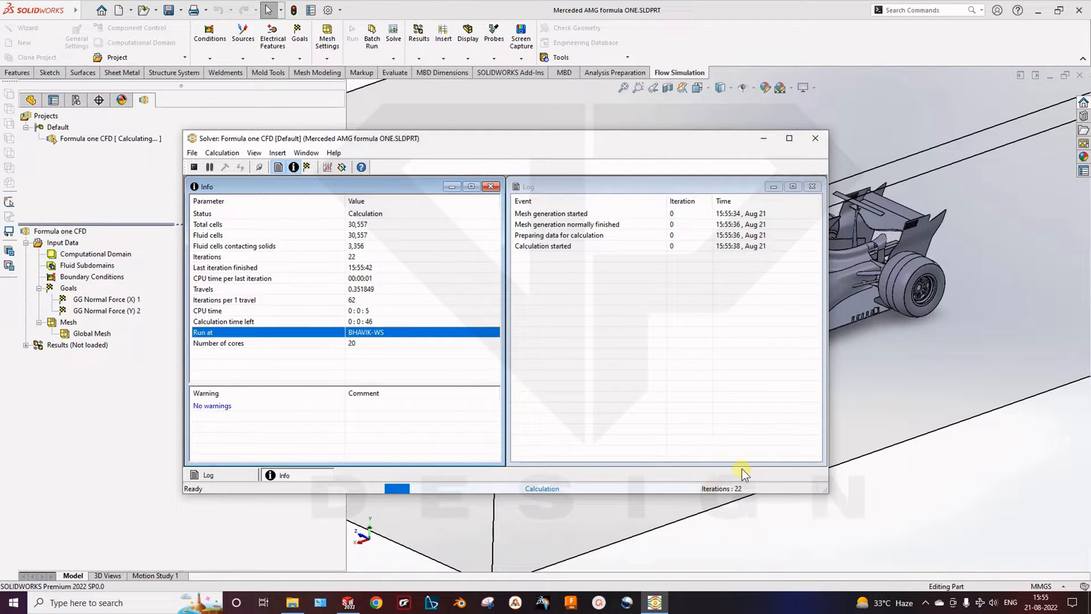
{"action": "left_click", "coordinate": [223, 288]}
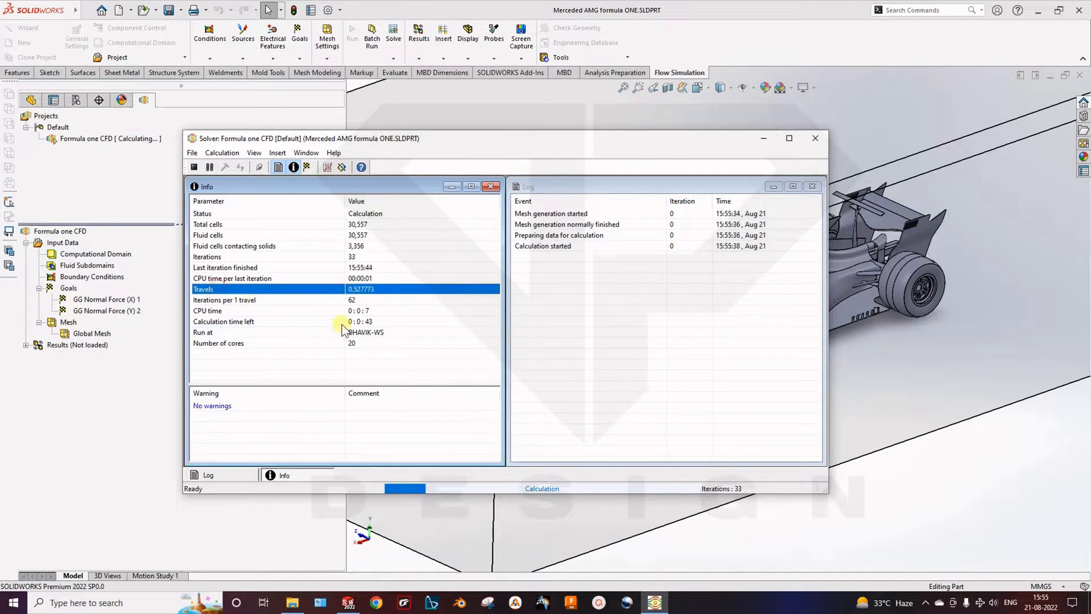
{"action": "left_click", "coordinate": [264, 302]}
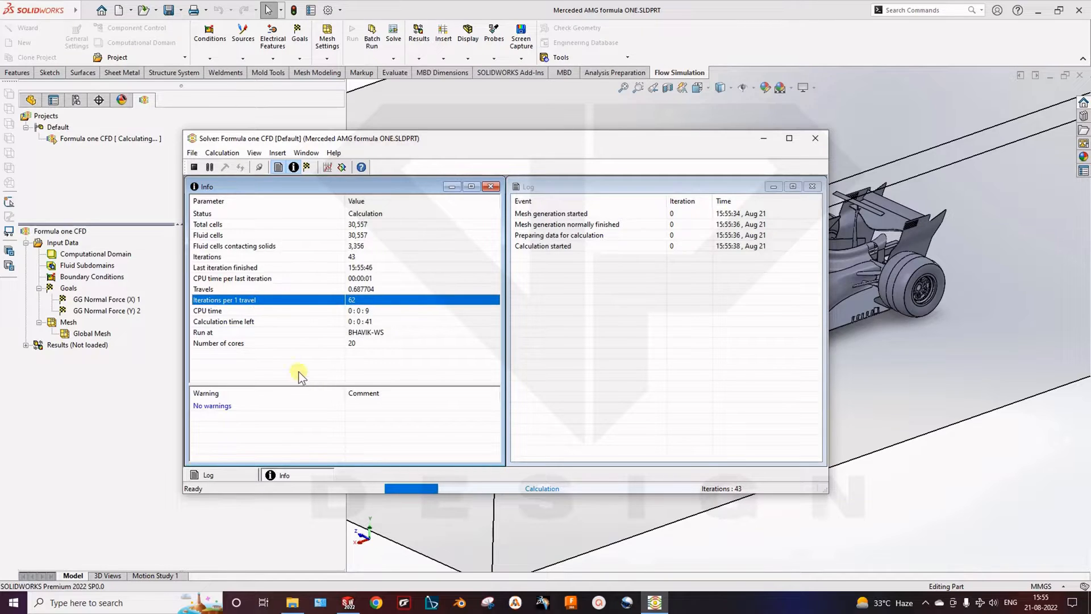
{"action": "left_click", "coordinate": [263, 259]}
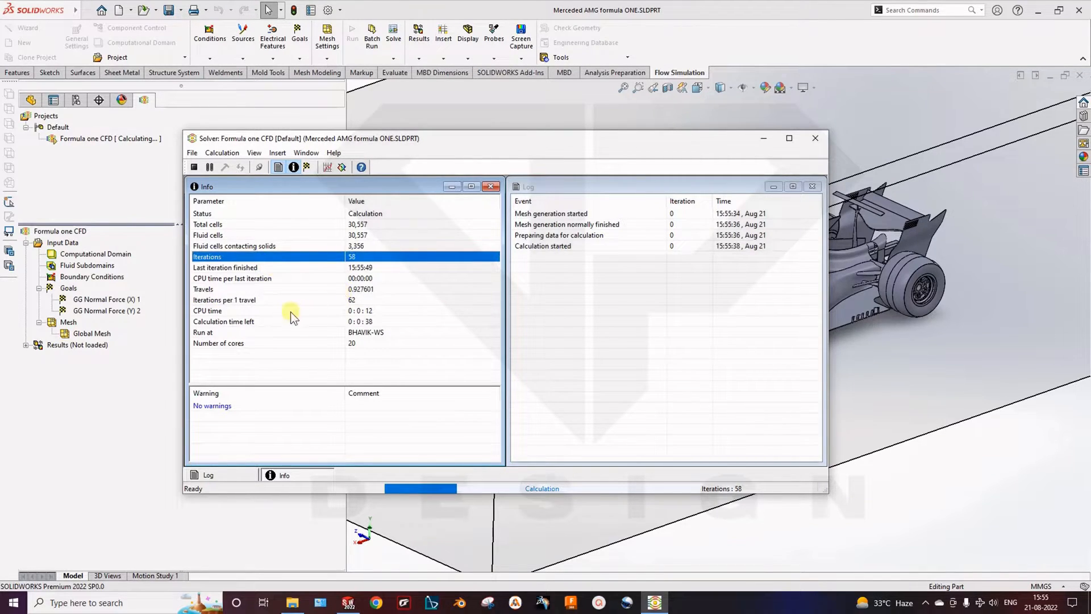
{"action": "left_click", "coordinate": [356, 321]}
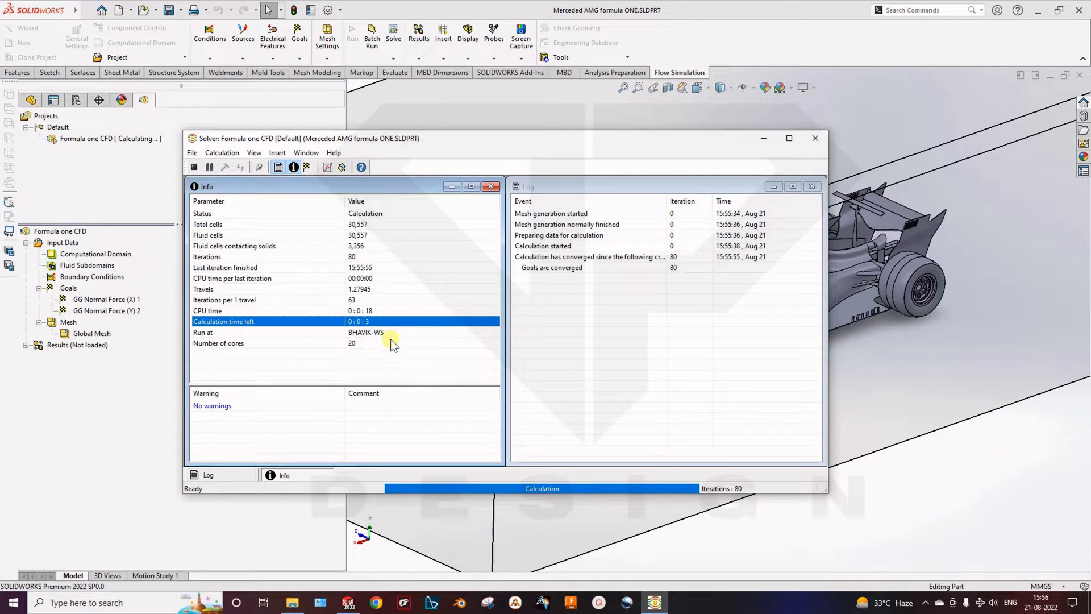
{"action": "left_click", "coordinate": [388, 310]}
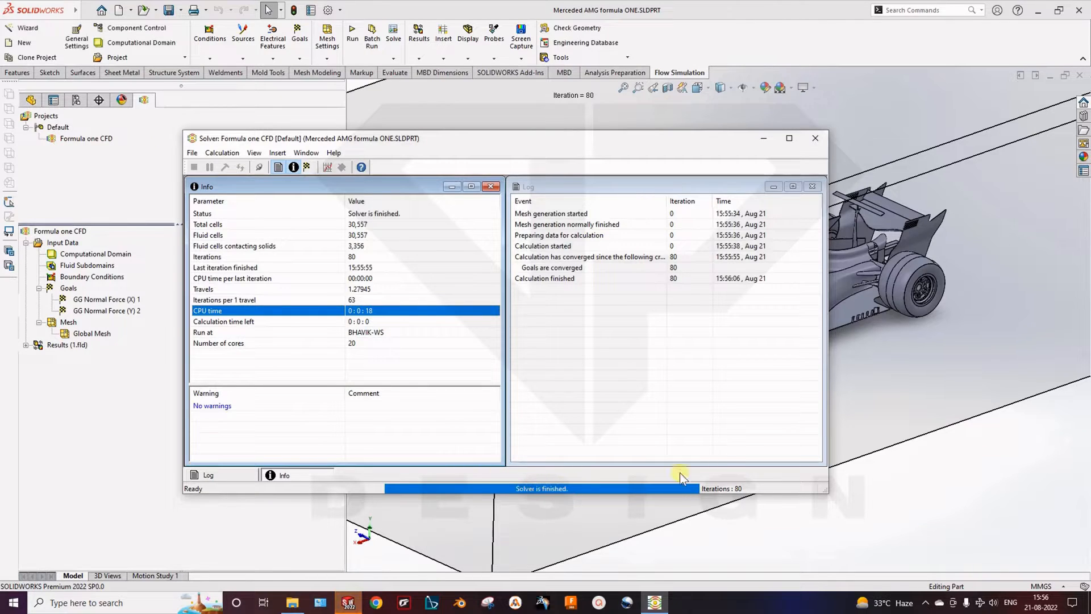
{"action": "left_click", "coordinate": [818, 137]}
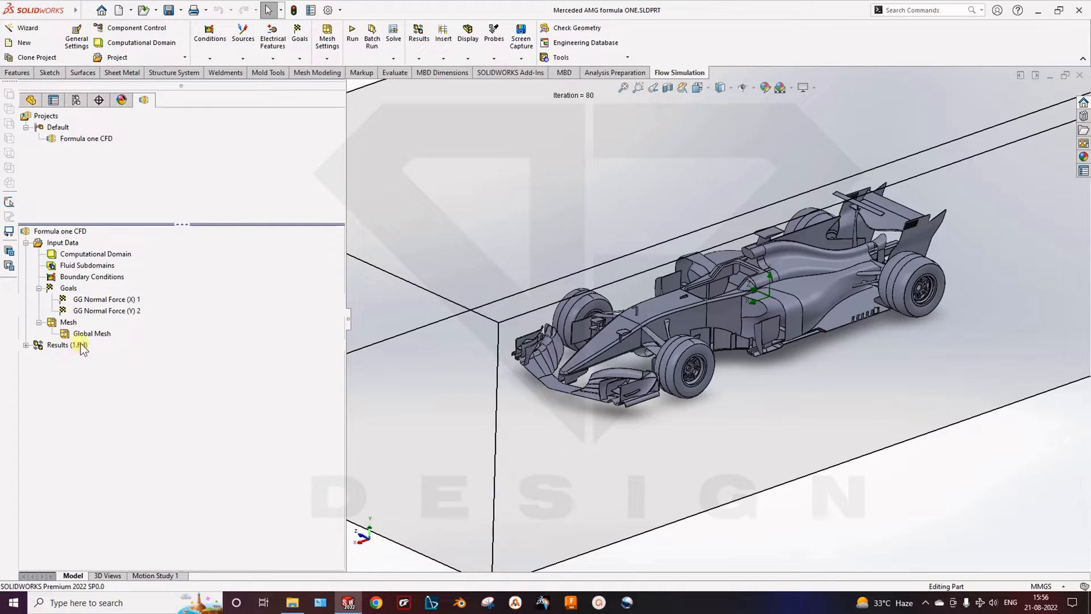
Step: Expand the loaded results and hide the computational domain box around the car
{"action": "left_click", "coordinate": [26, 345]}
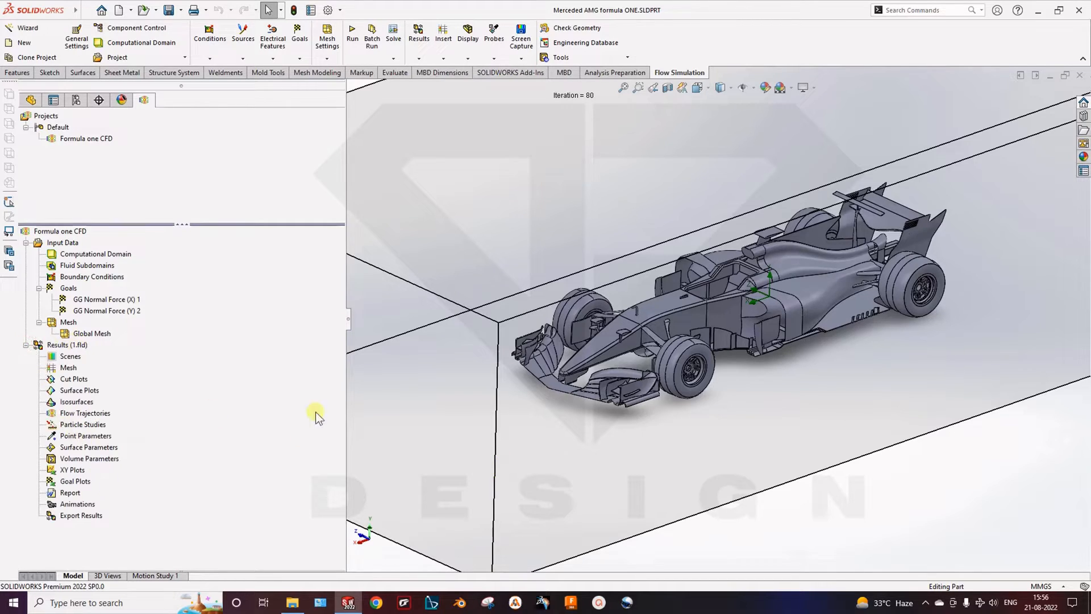
{"action": "mouse_move", "coordinate": [610, 379]}
{"action": "middle_mouse_down"}
{"action": "mouse_move", "coordinate": [584, 394]}
{"action": "mouse_move", "coordinate": [663, 451]}
{"action": "mouse_move", "coordinate": [663, 384]}
{"action": "mouse_move", "coordinate": [739, 430]}
{"action": "mouse_move", "coordinate": [618, 440]}
{"action": "mouse_move", "coordinate": [580, 398]}
{"action": "mouse_move", "coordinate": [604, 392]}
{"action": "middle_mouse_up"}
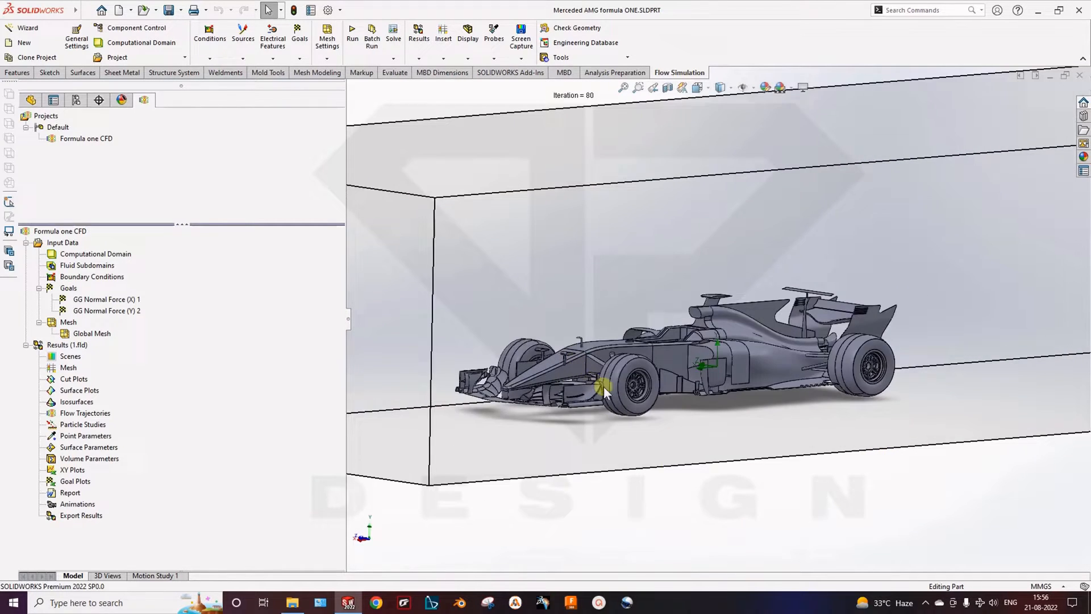
{"action": "left_click", "coordinate": [91, 254]}
{"action": "right_click", "coordinate": [91, 254]}
{"action": "left_click", "coordinate": [119, 276]}
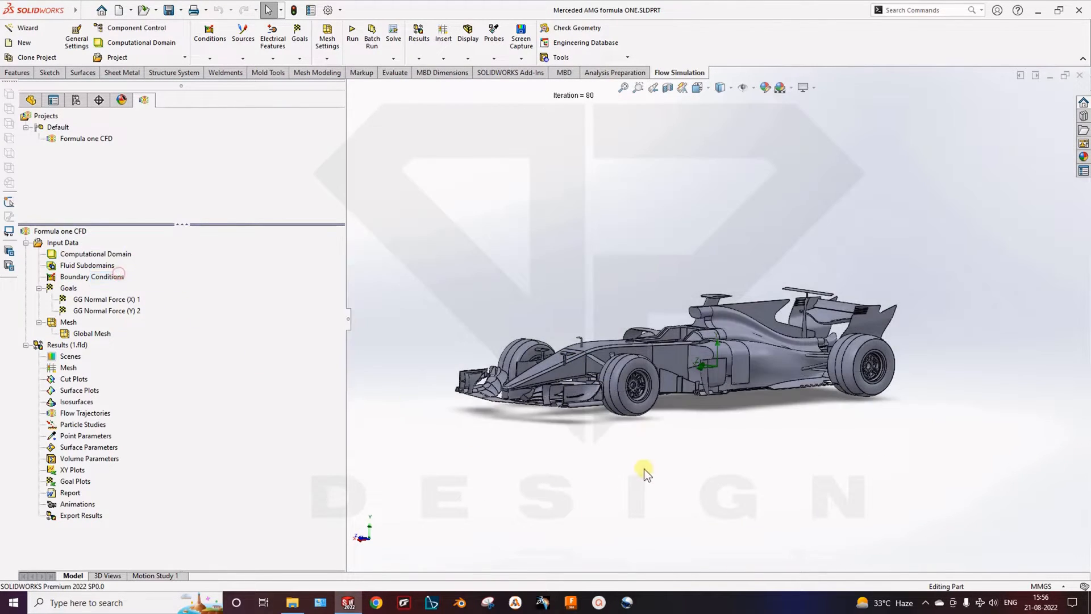
{"action": "scroll", "coordinate": [668, 411], "scroll_direction": "up", "scroll_amount": 3}
{"action": "middle_click_drag", "start_coordinate": [668, 413], "coordinate": [709, 404]}
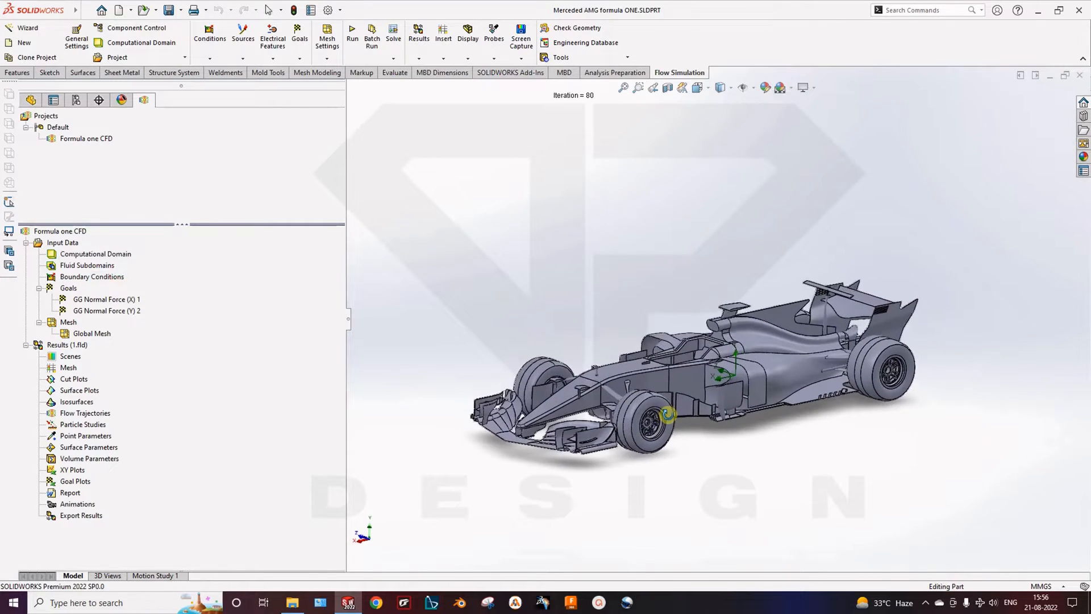
Step: Insert a cut plot on the Front Plane at 0 m offset showing Pressure contours with 10 levels
{"action": "right_click", "coordinate": [83, 379]}
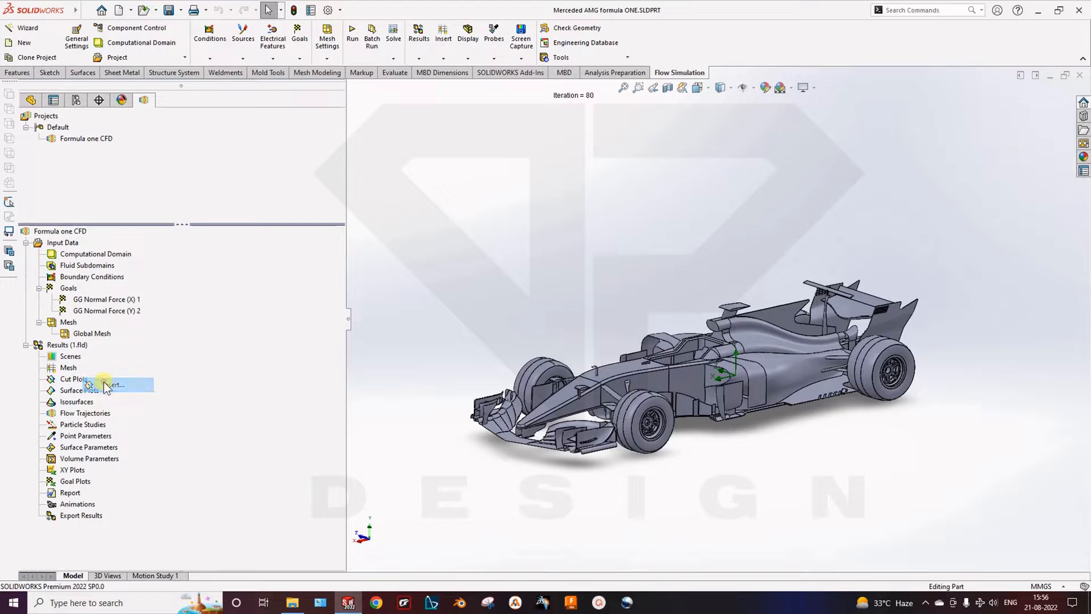
{"action": "left_click", "coordinate": [105, 383]}
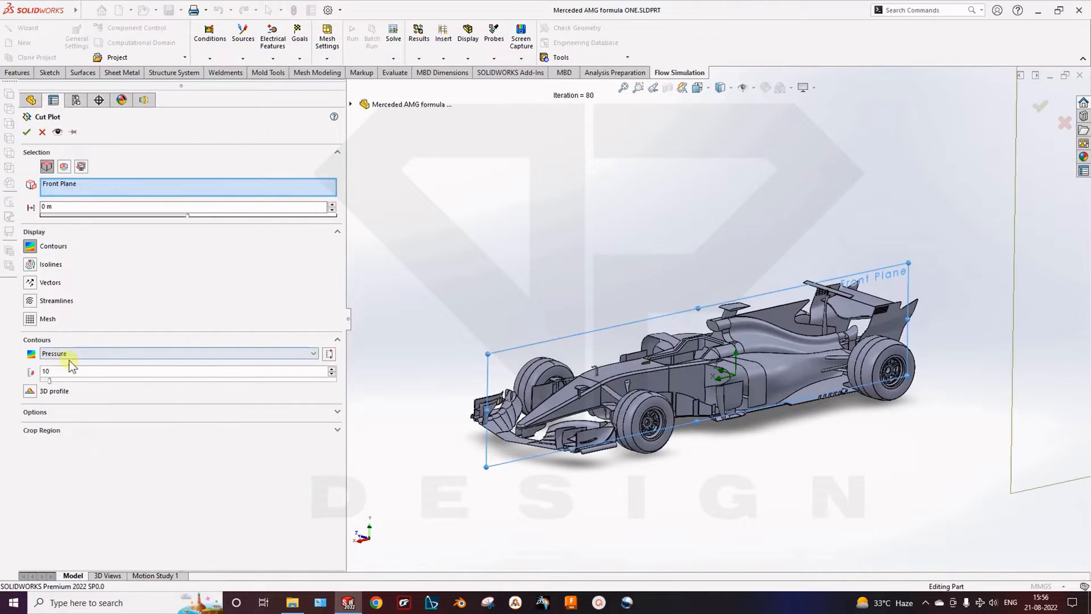
{"action": "middle_click_drag", "start_coordinate": [638, 288], "coordinate": [766, 253]}
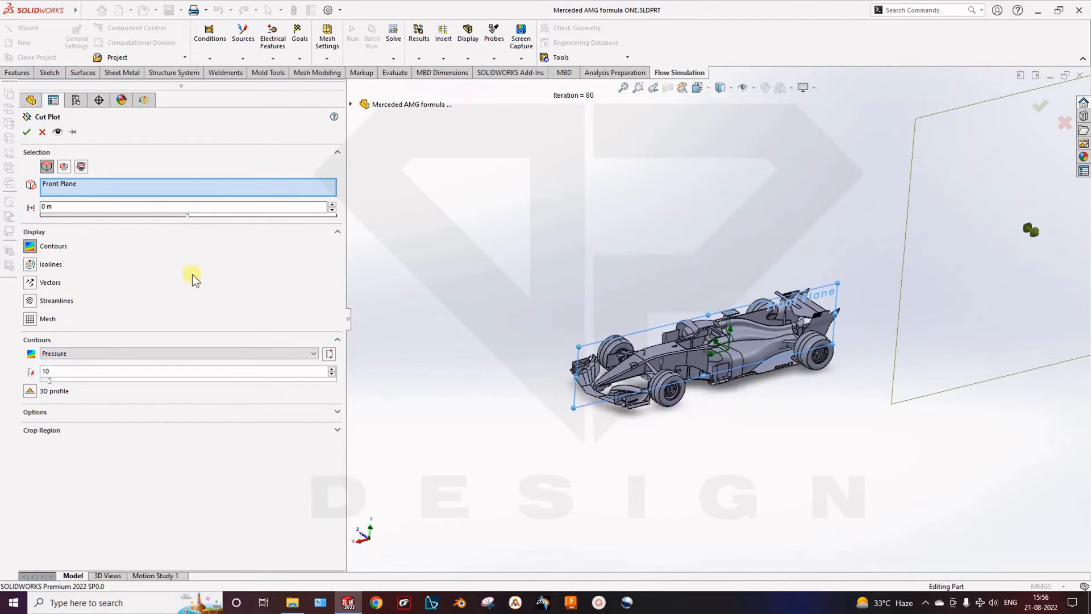
{"action": "left_click", "coordinate": [27, 131]}
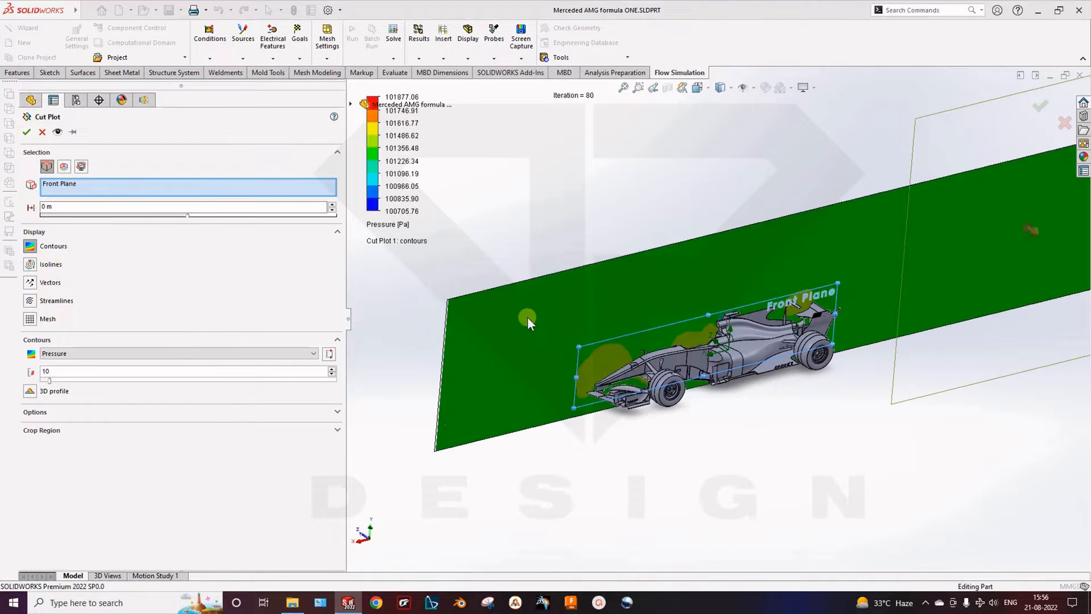
Step: Switch the cut plot's displayed parameter to Velocity and view the contours from the side of the car
{"action": "scroll", "coordinate": [537, 319], "scroll_direction": "up", "scroll_amount": 3}
{"action": "scroll", "coordinate": [724, 337], "scroll_direction": "down", "scroll_amount": 4}
{"action": "middle_click_drag", "start_coordinate": [666, 330], "coordinate": [652, 306]}
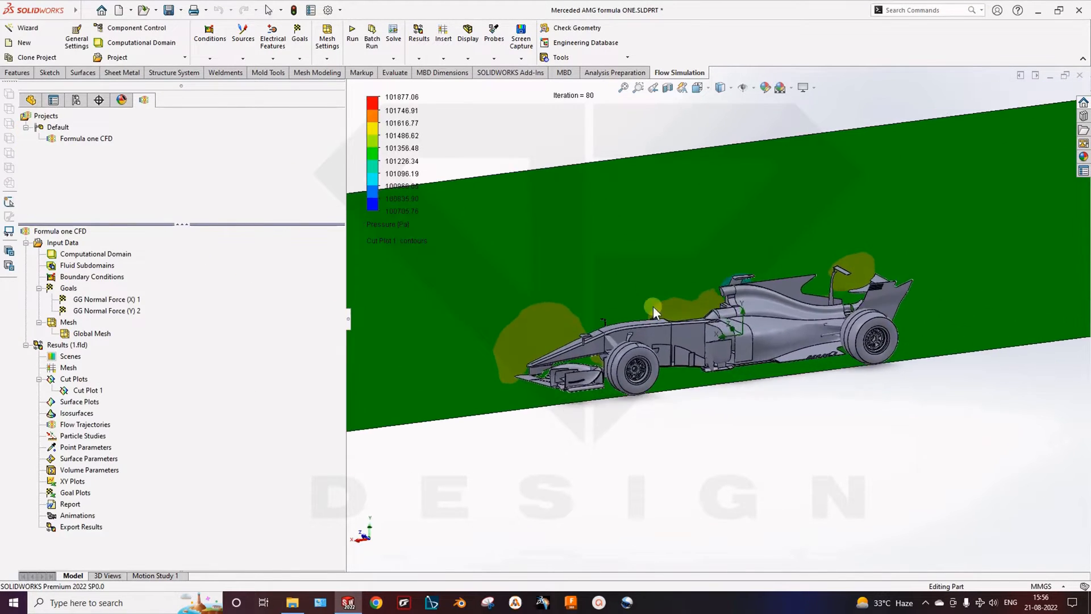
{"action": "key", "text": "space"}
{"action": "left_click", "coordinate": [601, 400]}
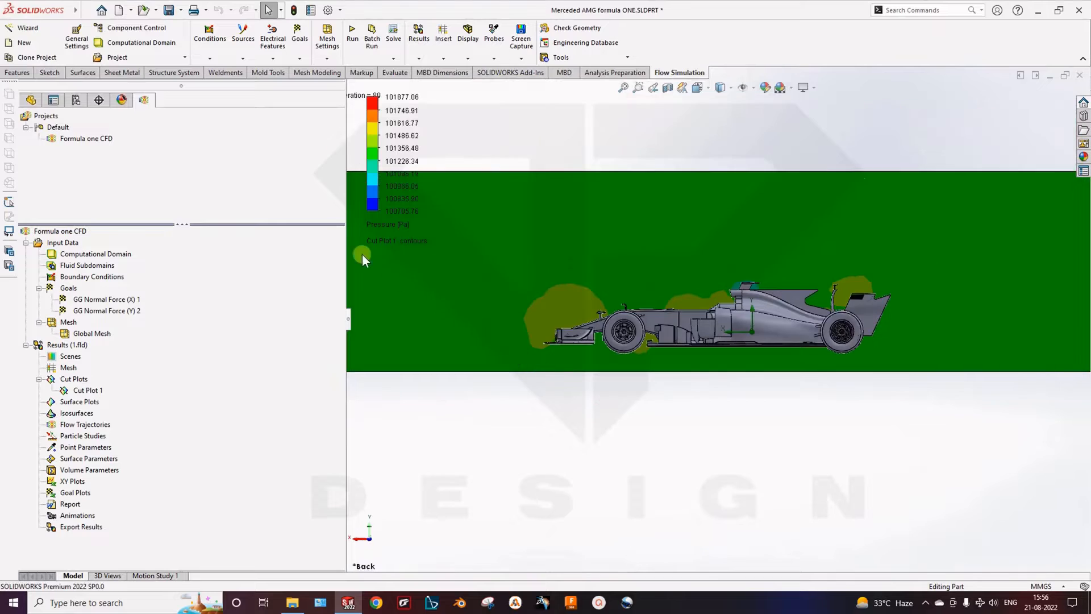
{"action": "left_click", "coordinate": [389, 226]}
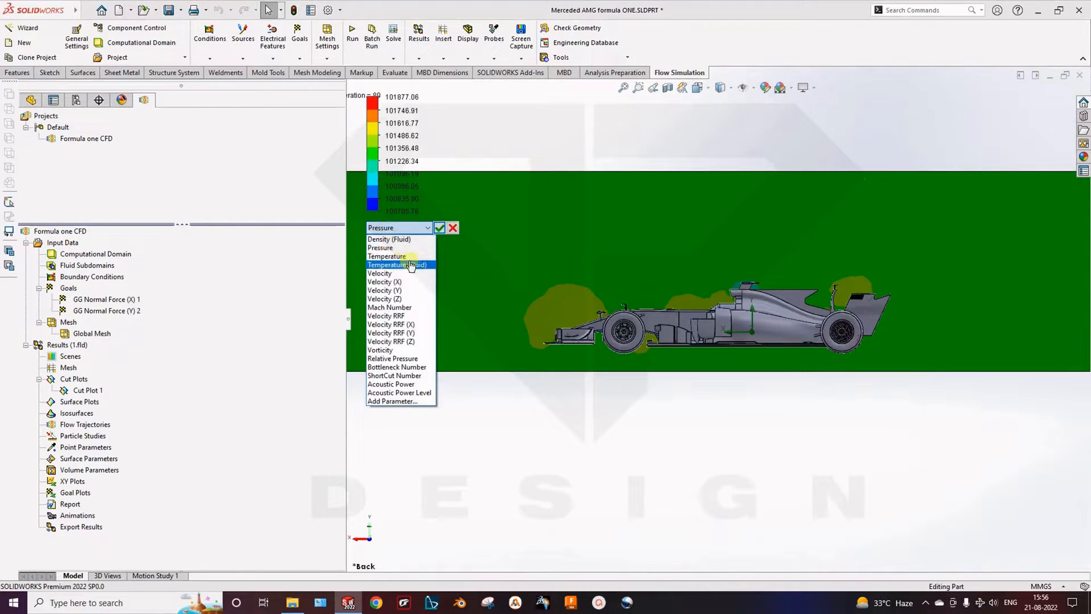
{"action": "left_click", "coordinate": [380, 273]}
{"action": "left_click", "coordinate": [439, 228]}
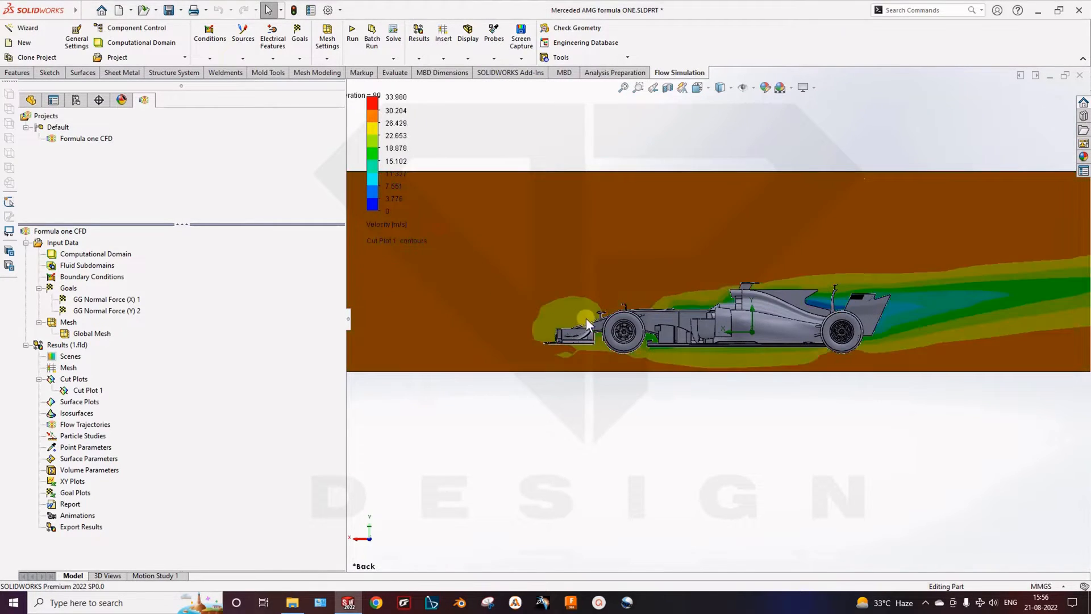
Step: Inspect the velocity wake behind the car, and switch the cut plot's parameter to Mach Number
{"action": "scroll", "coordinate": [815, 315], "scroll_direction": "up", "scroll_amount": 6}
{"action": "scroll", "coordinate": [754, 299], "scroll_direction": "down", "scroll_amount": 6}
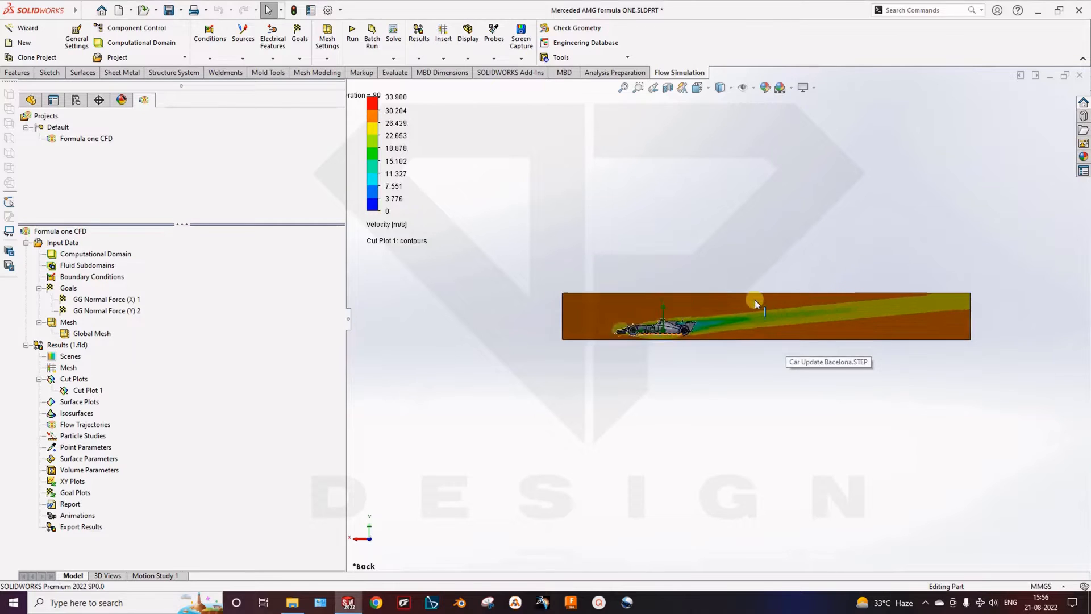
{"action": "middle_click_drag", "start_coordinate": [704, 338], "coordinate": [726, 343]}
{"action": "key", "text": "space"}
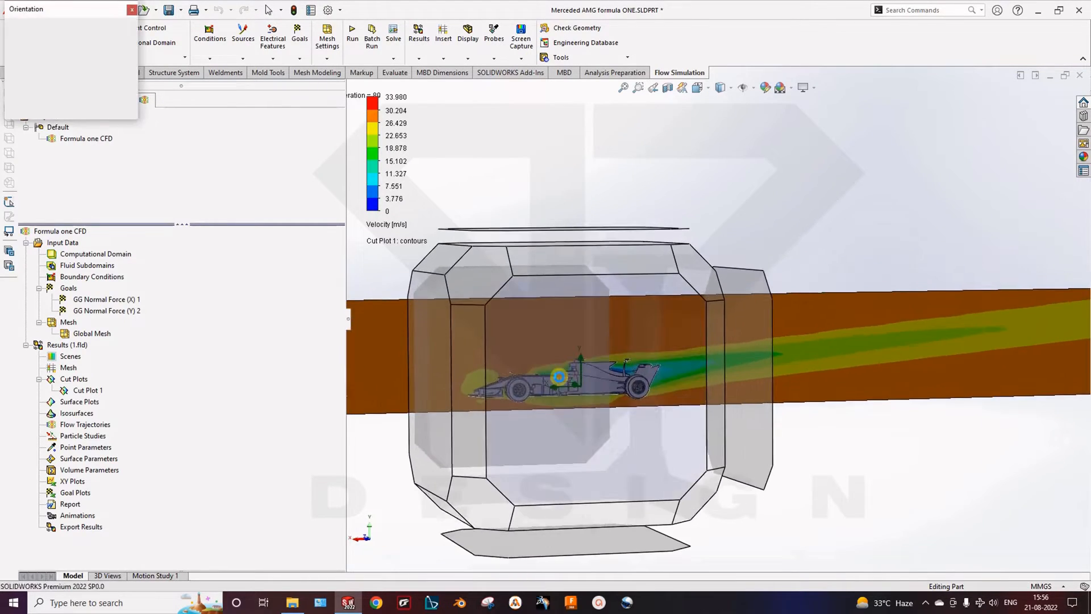
{"action": "left_click", "coordinate": [386, 224]}
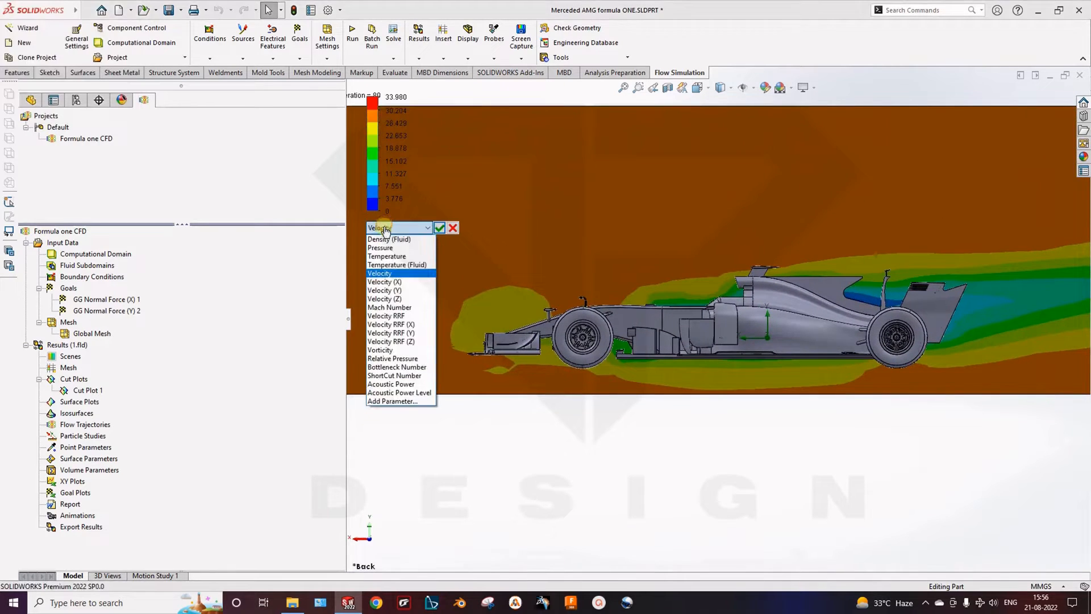
{"action": "left_click", "coordinate": [397, 309]}
{"action": "left_click", "coordinate": [439, 228]}
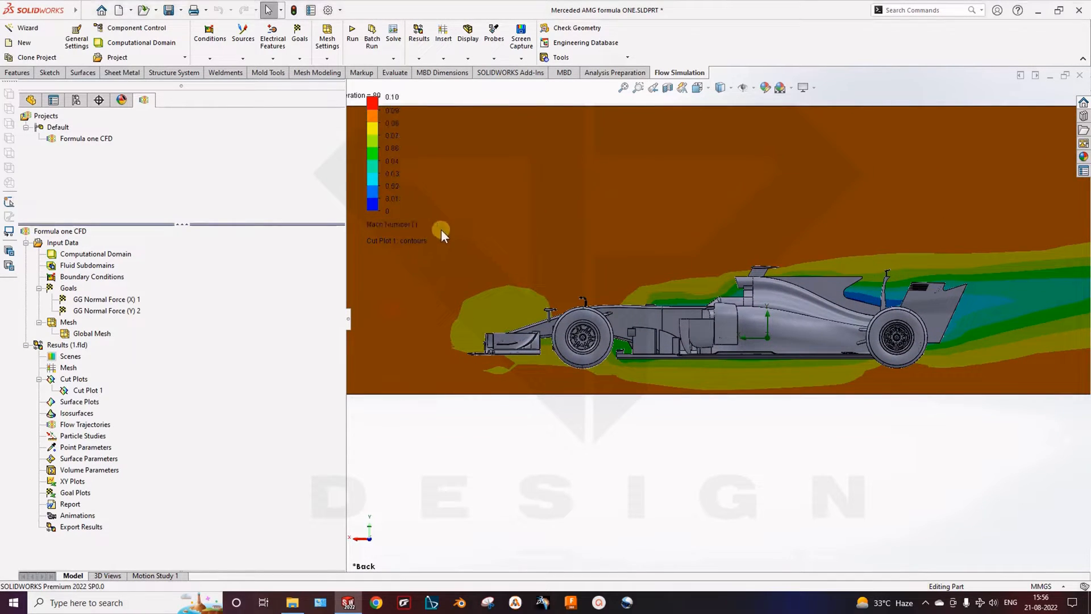
Step: Set the cut plot's parameter back to Pressure and hide the plot
{"action": "scroll", "coordinate": [580, 324], "scroll_direction": "up", "scroll_amount": 4}
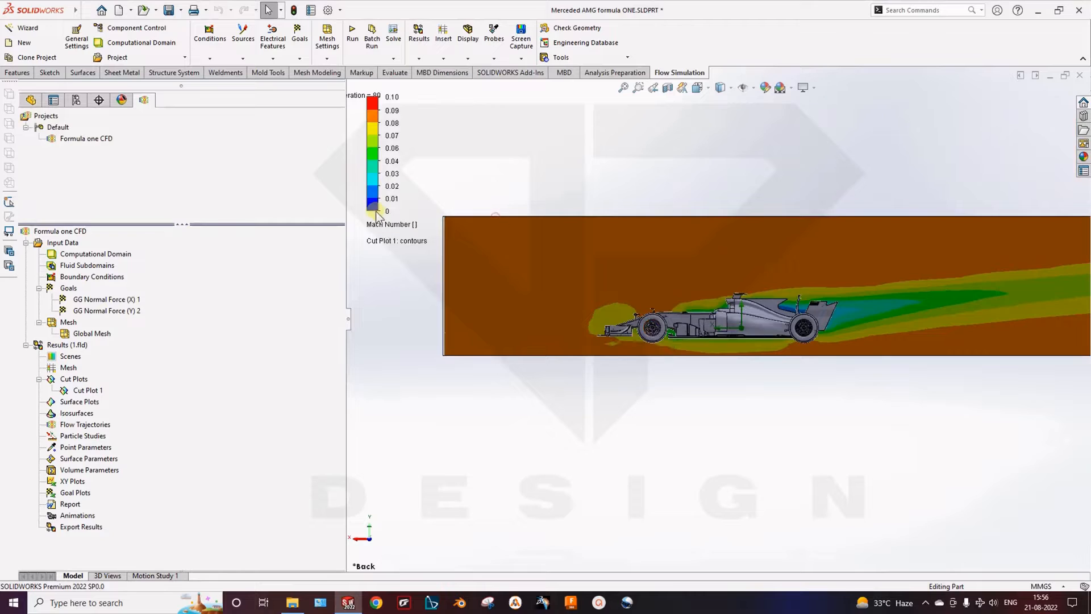
{"action": "left_click", "coordinate": [391, 224]}
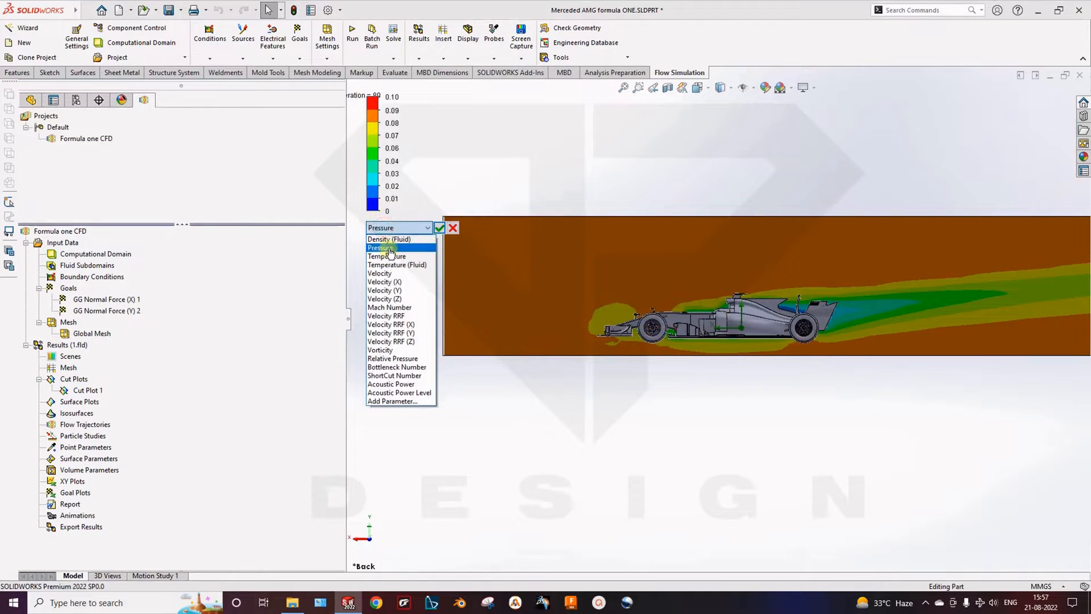
{"action": "left_click", "coordinate": [380, 247]}
{"action": "left_click", "coordinate": [439, 228]}
{"action": "middle_click_drag", "start_coordinate": [368, 364], "coordinate": [414, 398]}
{"action": "right_click", "coordinate": [85, 391]}
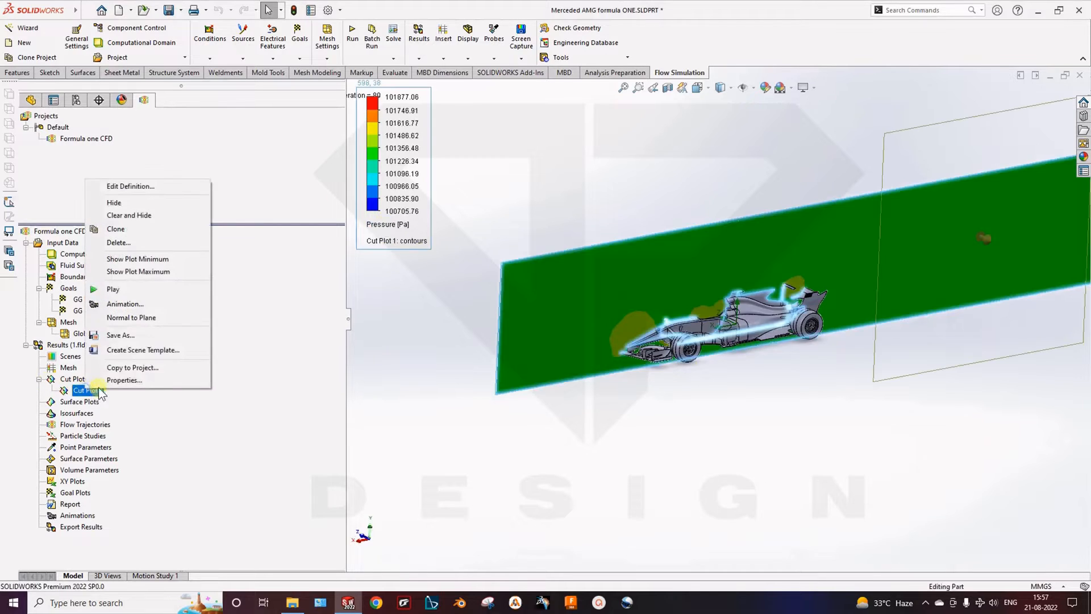
{"action": "left_click", "coordinate": [134, 203]}
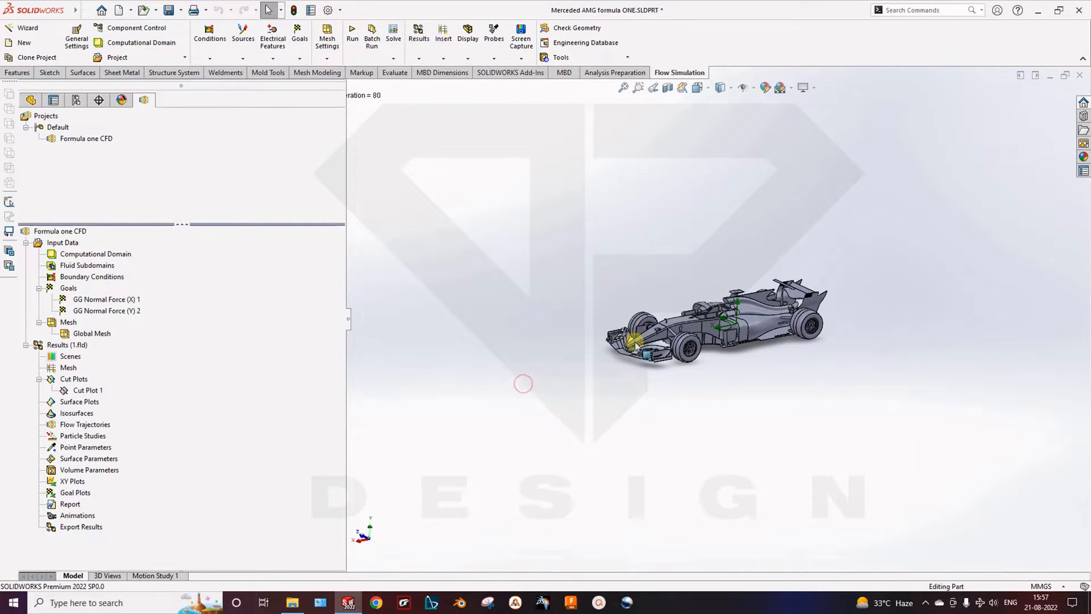
Step: Start a flow trajectories plot and choose the Right Plane as the source of its starting points
{"action": "middle_click_drag", "start_coordinate": [637, 340], "coordinate": [630, 430], "text": "ctrl"}
{"action": "scroll", "coordinate": [703, 398], "scroll_direction": "up", "scroll_amount": 1}
{"action": "scroll", "coordinate": [733, 422], "scroll_direction": "down", "scroll_amount": 4}
{"action": "middle_click_drag", "start_coordinate": [733, 421], "coordinate": [686, 369]}
{"action": "scroll", "coordinate": [683, 425], "scroll_direction": "down", "scroll_amount": 2}
{"action": "middle_click_drag", "start_coordinate": [667, 415], "coordinate": [683, 411]}
{"action": "middle_click_drag", "start_coordinate": [679, 356], "coordinate": [661, 400], "text": "ctrl"}
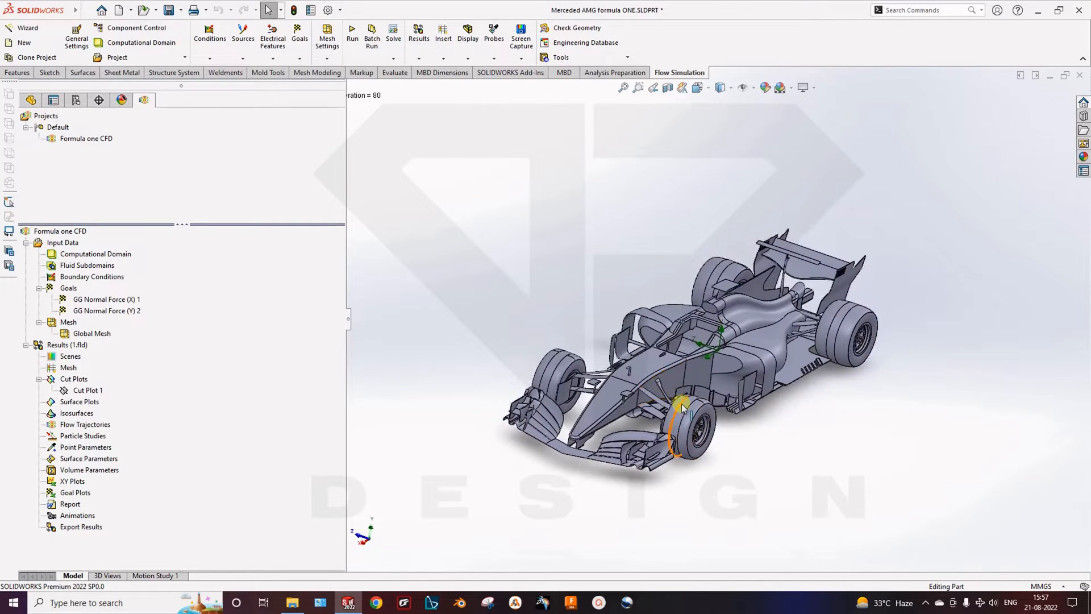
{"action": "scroll", "coordinate": [681, 407], "scroll_direction": "up", "scroll_amount": 1}
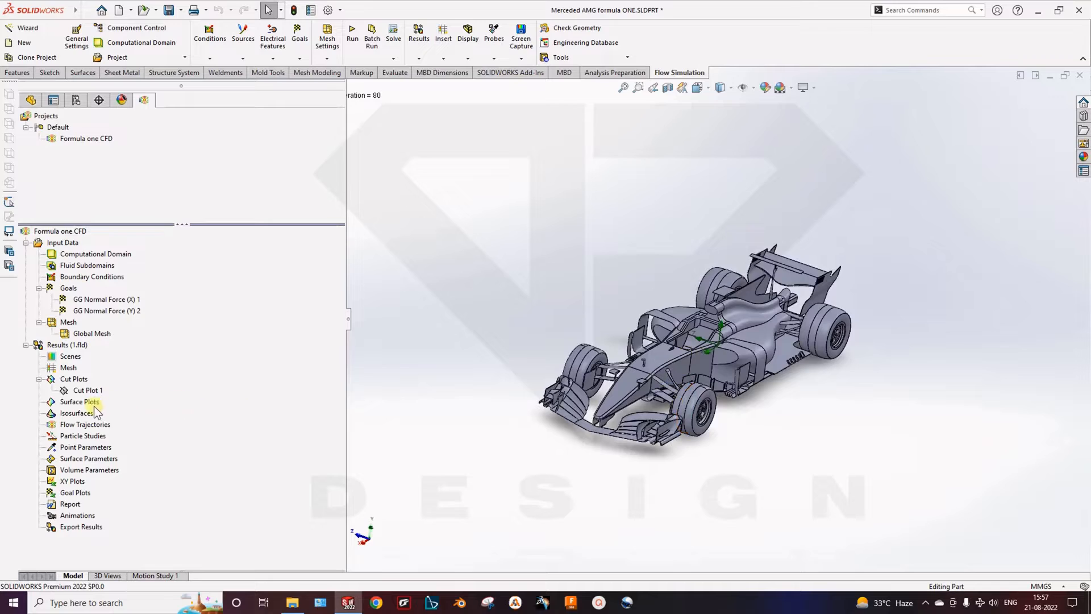
{"action": "right_click", "coordinate": [90, 426]}
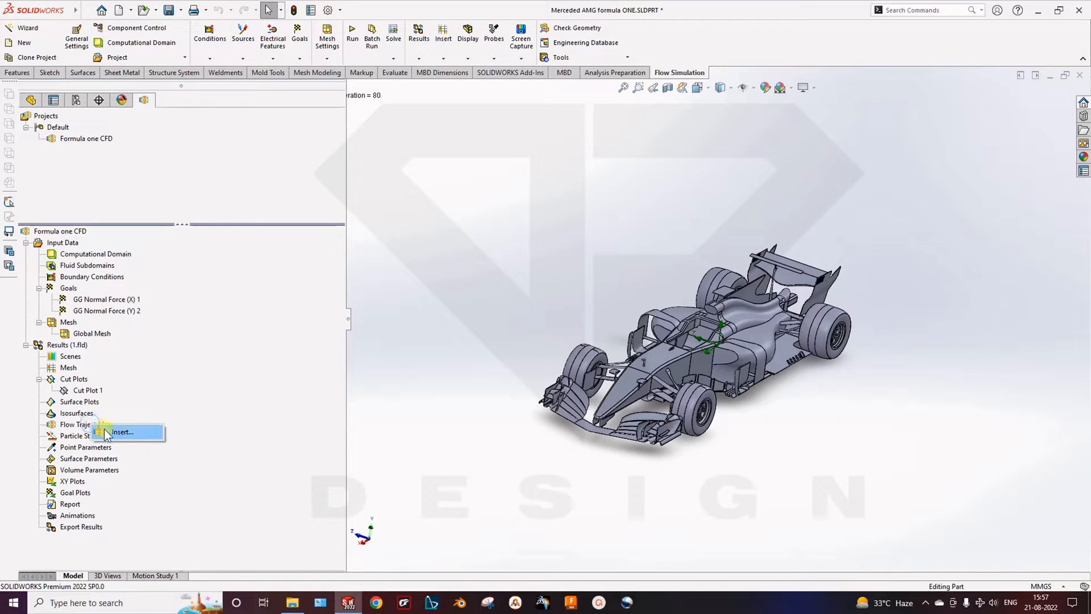
{"action": "left_click", "coordinate": [119, 432]}
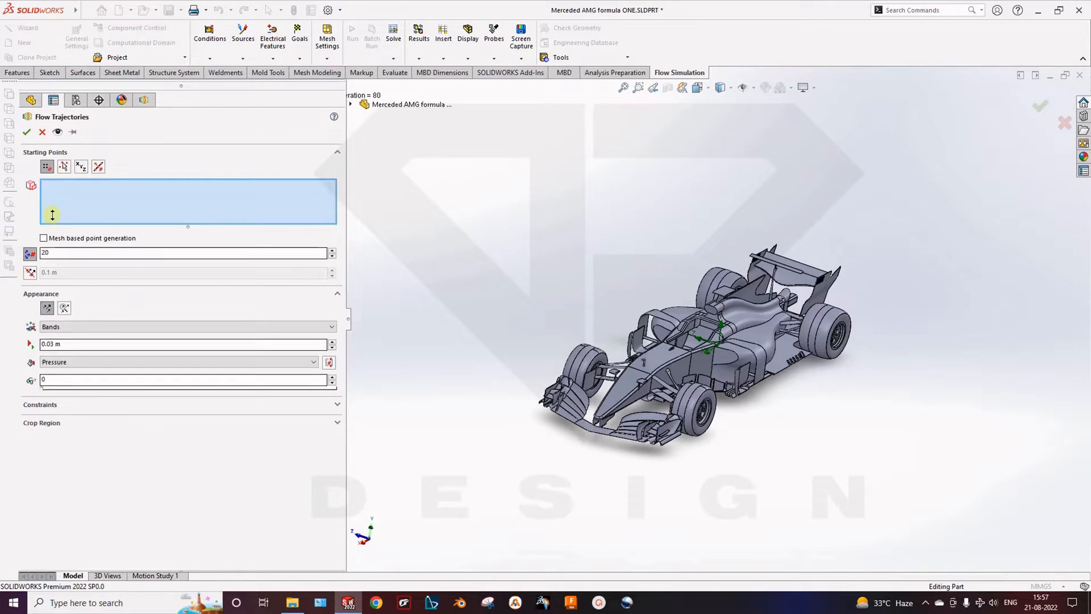
{"action": "middle_click_drag", "start_coordinate": [724, 397], "coordinate": [705, 393]}
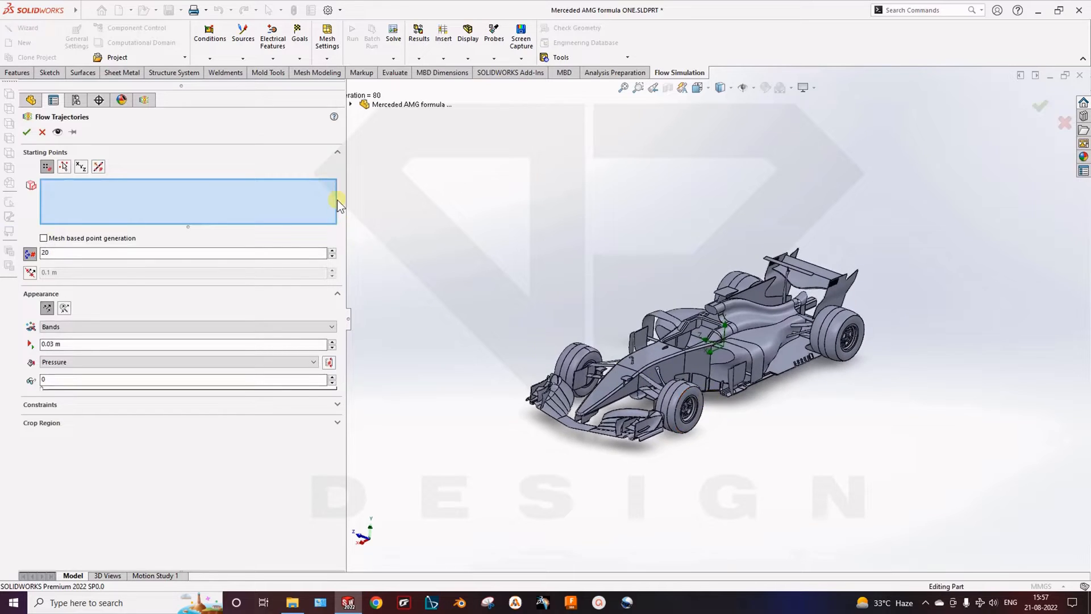
{"action": "left_click", "coordinate": [352, 104]}
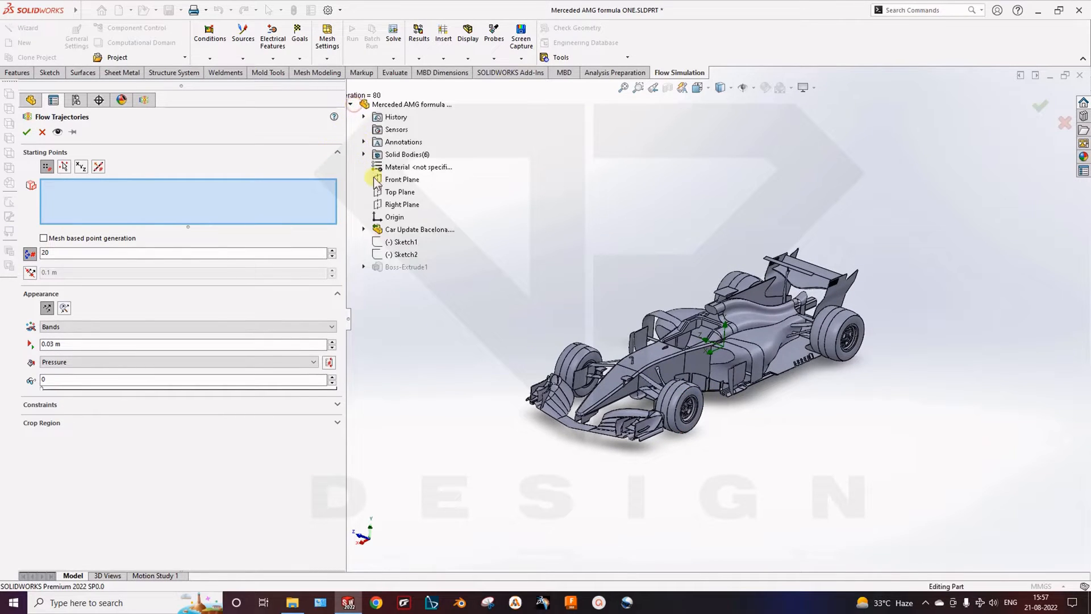
{"action": "left_click", "coordinate": [391, 208]}
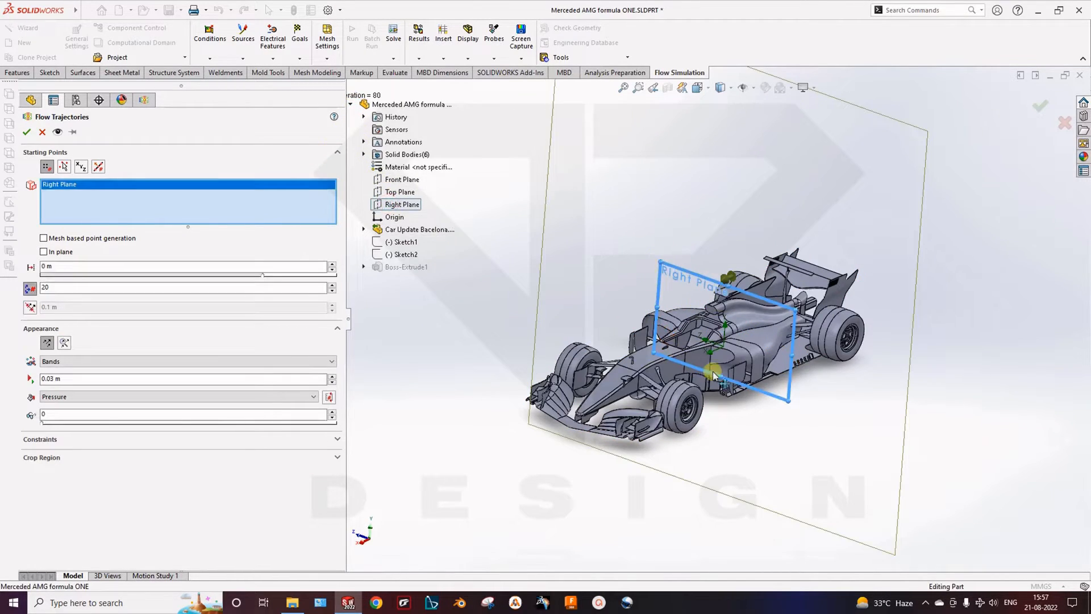
Step: Offset the starting plane about 4.27 m so it sits ahead of the car's nose, and set the number of points to 50
{"action": "scroll", "coordinate": [768, 316], "scroll_direction": "up", "scroll_amount": 3}
{"action": "middle_click_drag", "start_coordinate": [768, 315], "coordinate": [726, 314]}
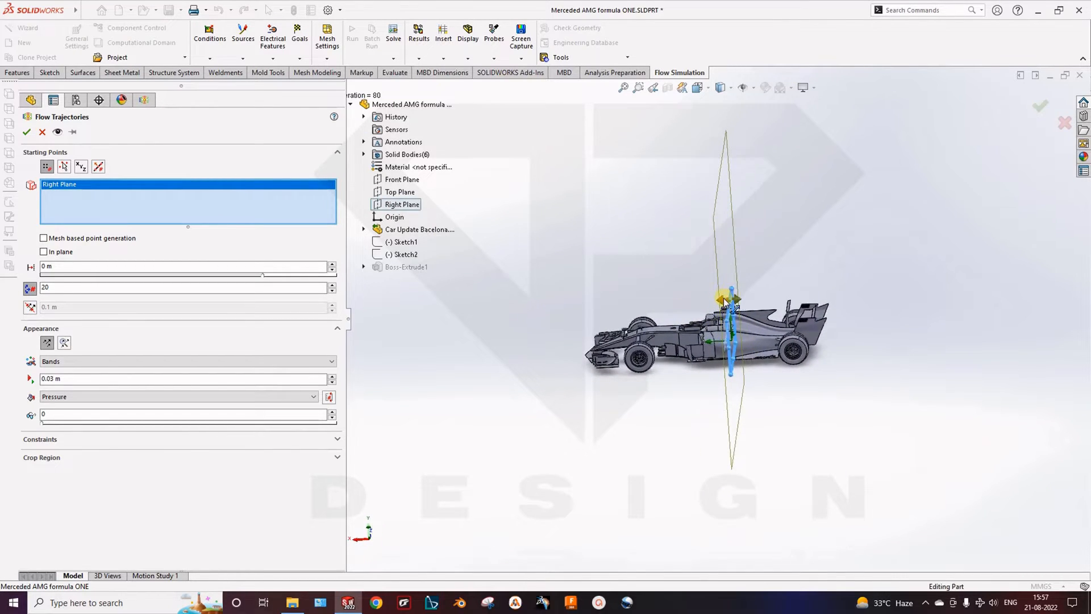
{"action": "left_click_drag", "start_coordinate": [723, 298], "coordinate": [529, 304]}
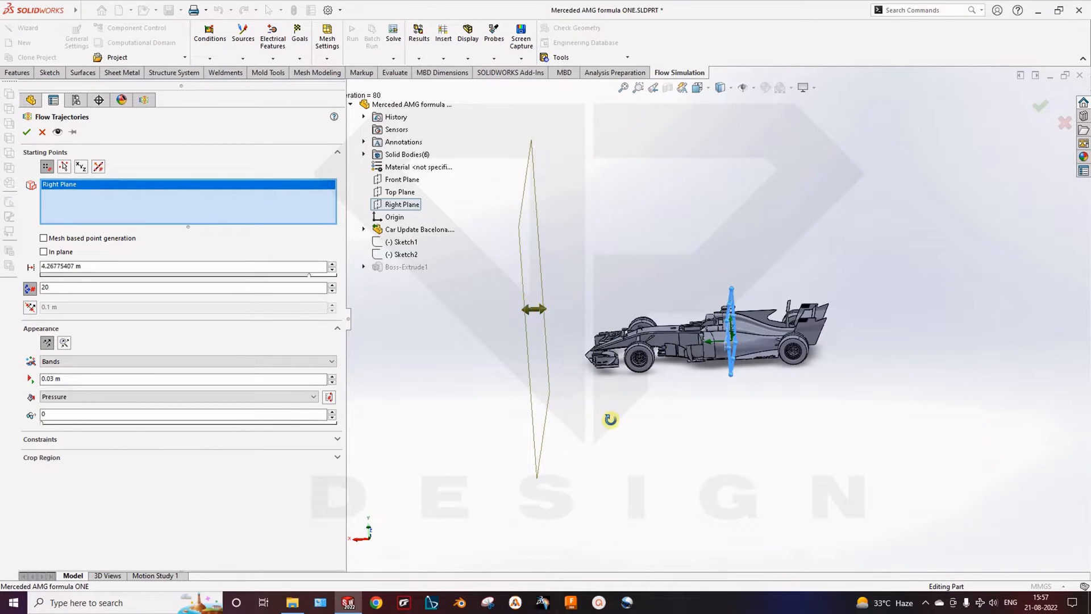
{"action": "middle_click_drag", "start_coordinate": [610, 419], "coordinate": [625, 418]}
{"action": "double_click", "coordinate": [65, 287]}
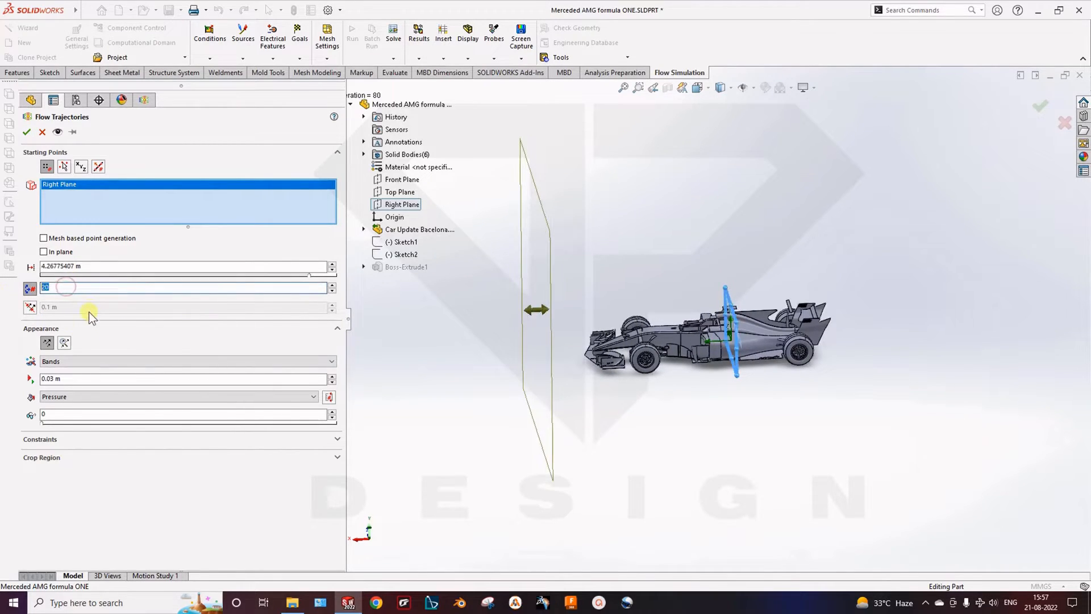
{"action": "type", "text": "50"}
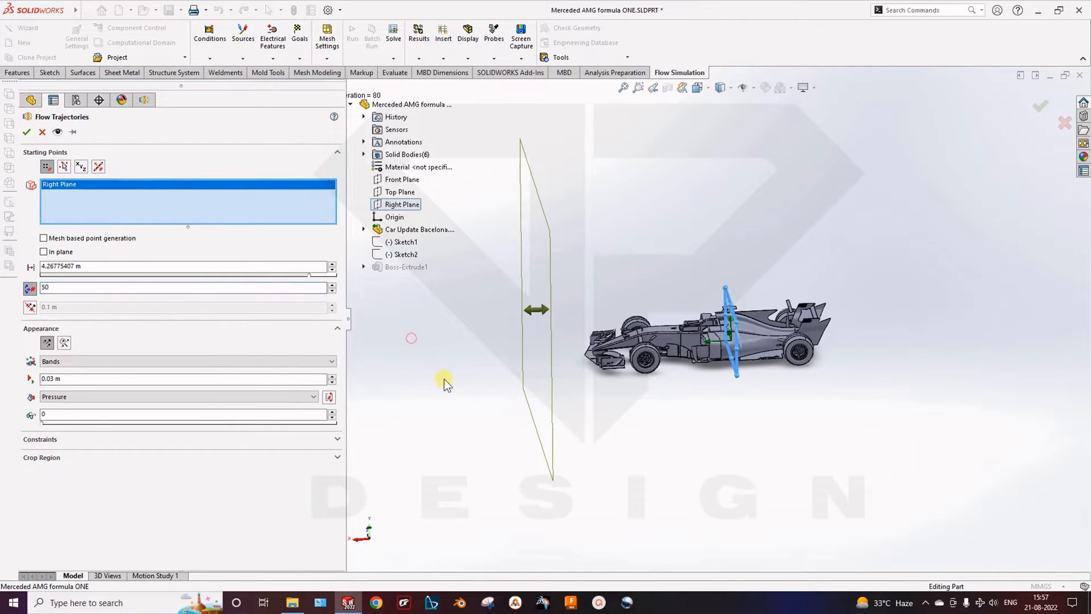
{"action": "middle_click_drag", "start_coordinate": [444, 378], "coordinate": [478, 373]}
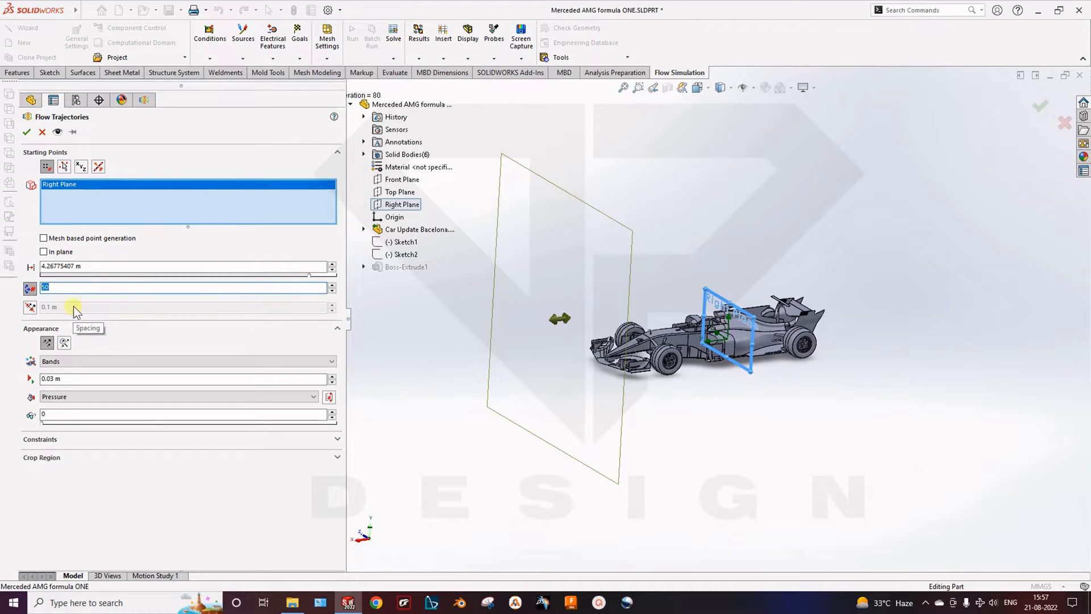
Step: Display the trajectories as Arrows (flat) coloured by Velocity and create the plot
{"action": "left_click", "coordinate": [71, 361]}
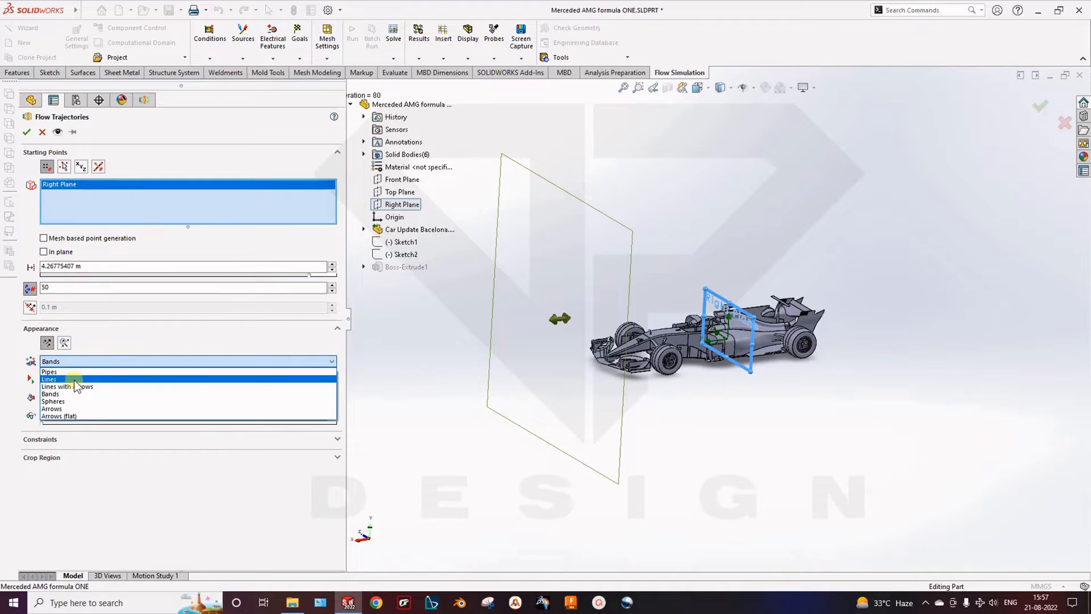
{"action": "left_click", "coordinate": [77, 385]}
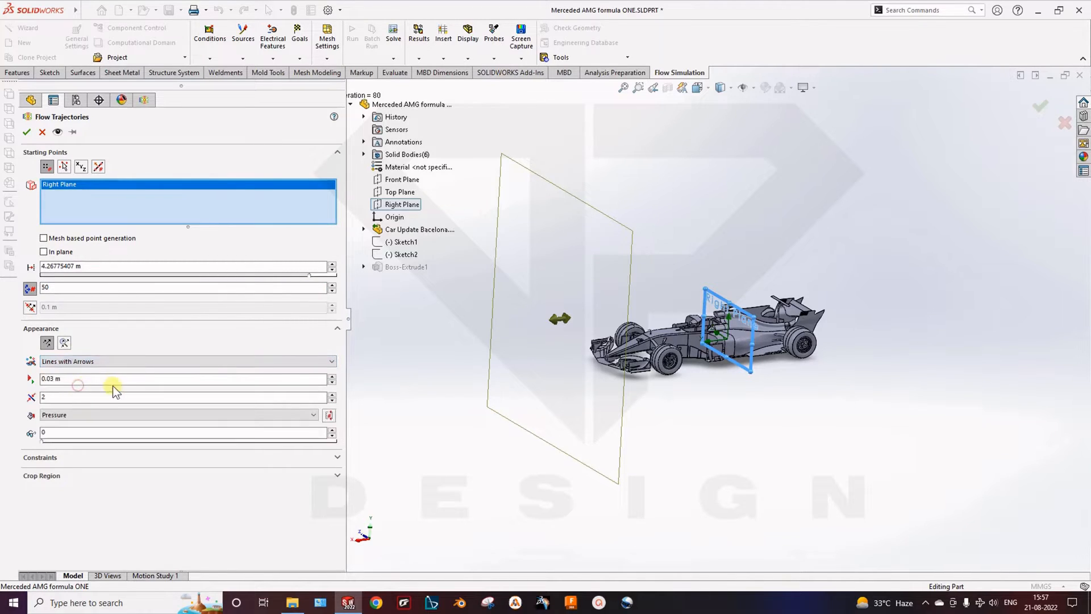
{"action": "left_click", "coordinate": [82, 361]}
{"action": "left_click", "coordinate": [76, 415]}
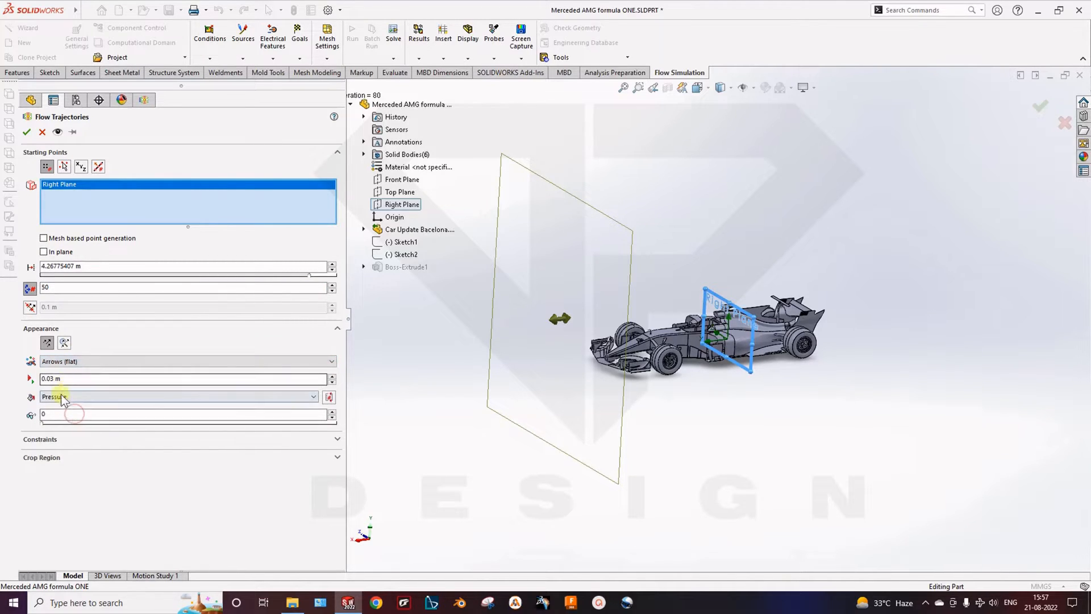
{"action": "left_click", "coordinate": [98, 398]}
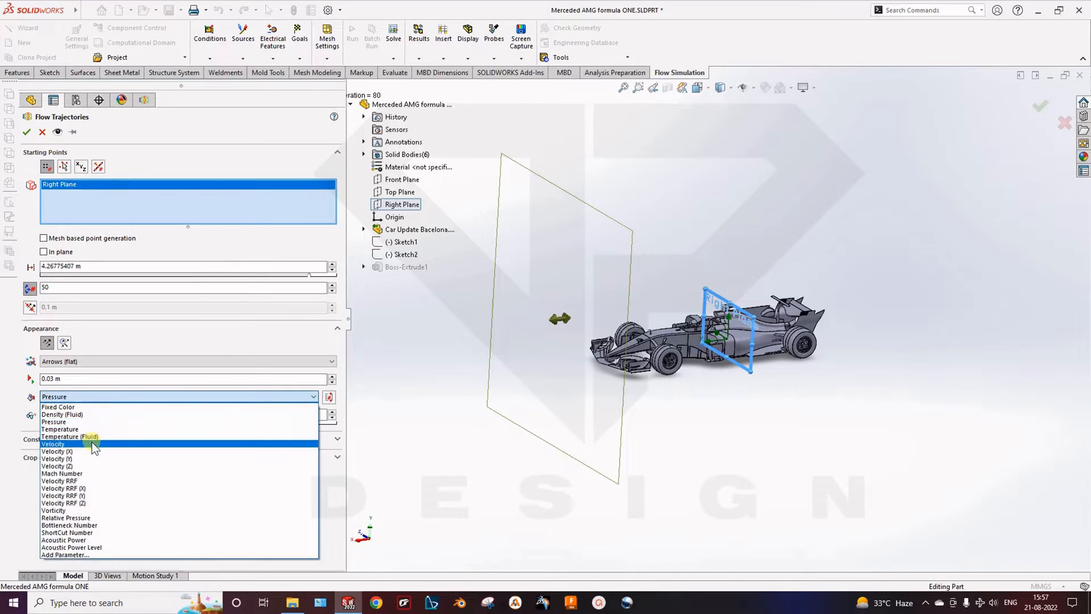
{"action": "left_click", "coordinate": [91, 442]}
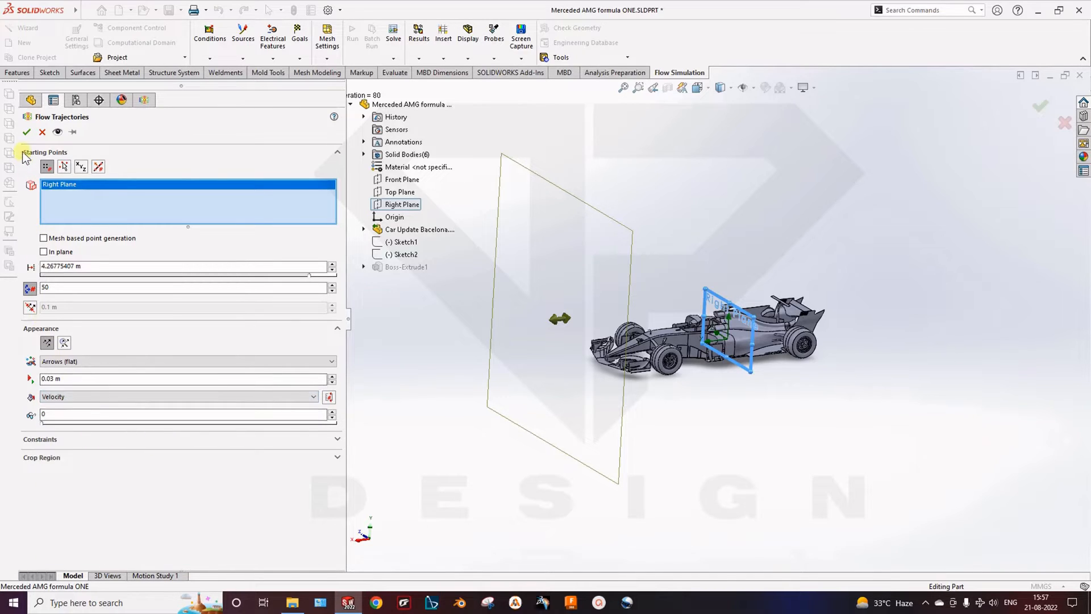
{"action": "left_click", "coordinate": [26, 132]}
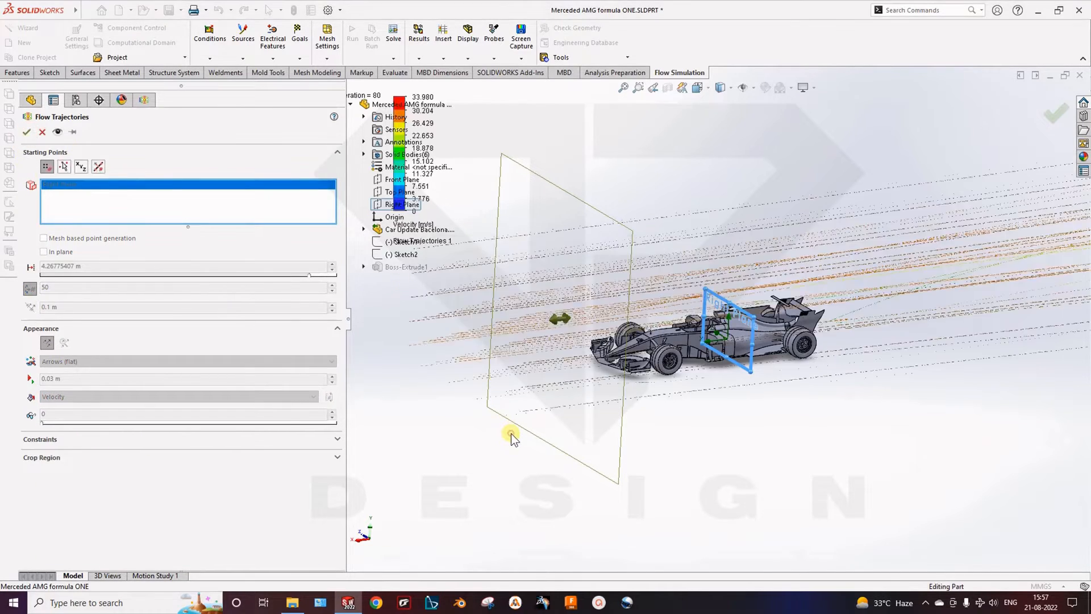
Step: Edit the flow trajectories plot so the trajectories are drawn as Pipes
{"action": "middle_click_drag", "start_coordinate": [676, 392], "coordinate": [721, 397]}
{"action": "scroll", "coordinate": [726, 373], "scroll_direction": "up", "scroll_amount": 3}
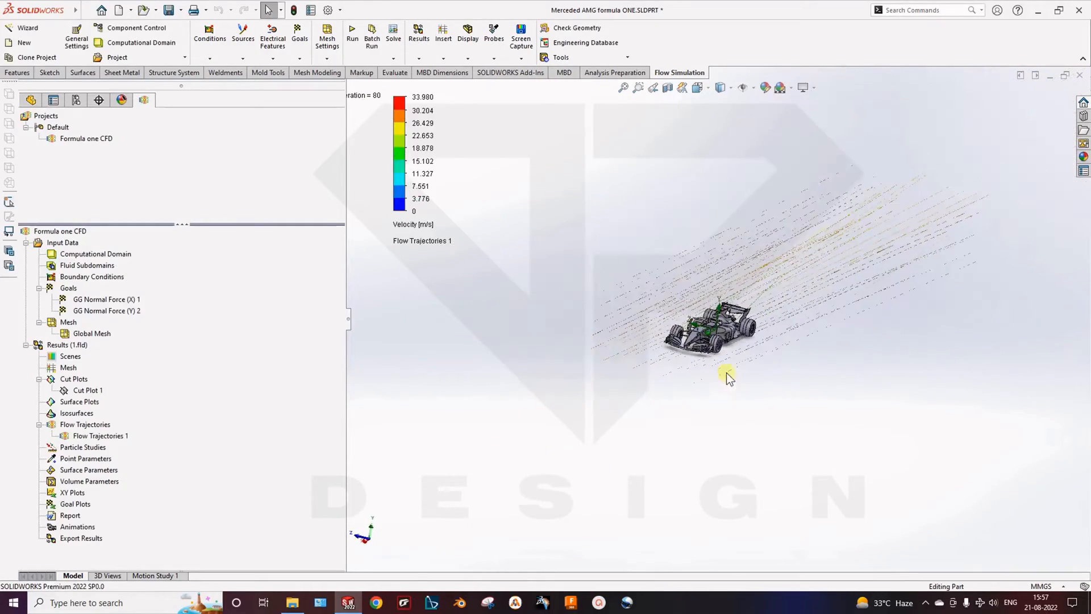
{"action": "scroll", "coordinate": [729, 378], "scroll_direction": "down", "scroll_amount": 6}
{"action": "left_click", "coordinate": [96, 434]}
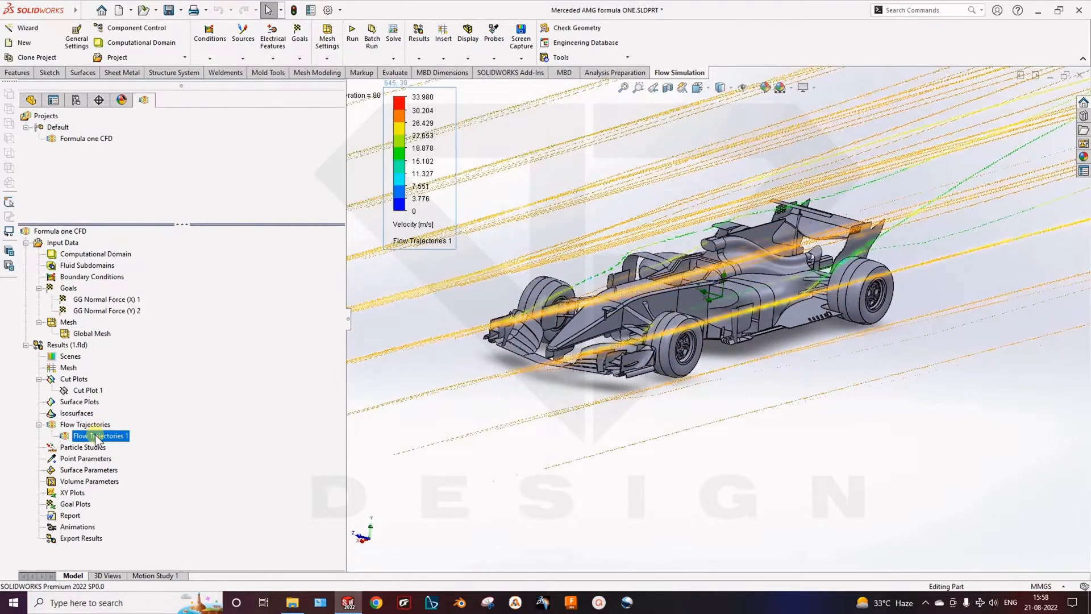
{"action": "right_click", "coordinate": [97, 435]}
{"action": "left_click", "coordinate": [120, 250]}
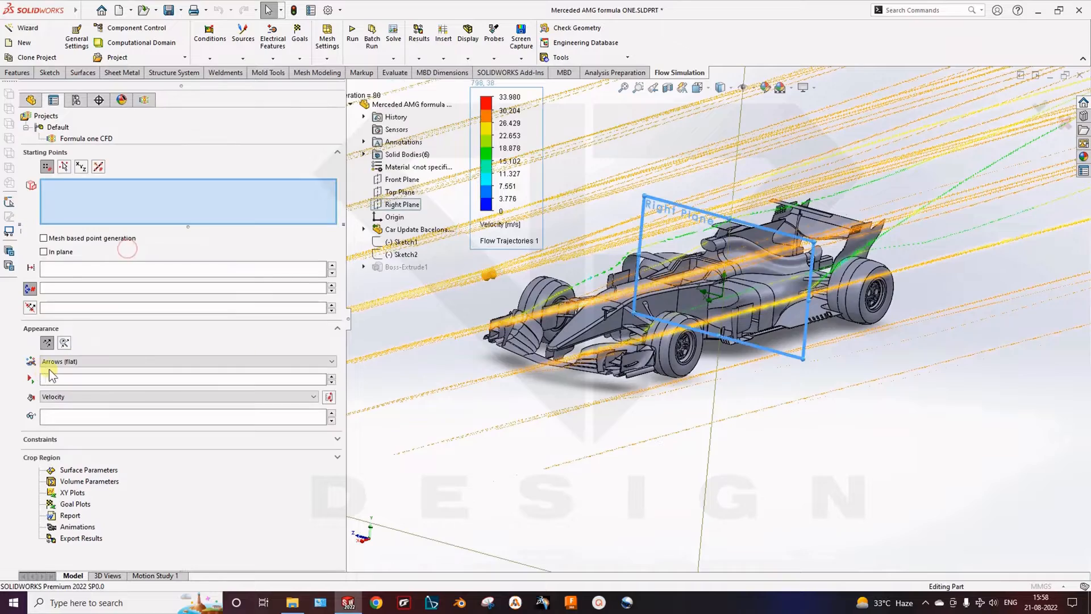
{"action": "left_click", "coordinate": [51, 361]}
{"action": "left_click", "coordinate": [64, 373]}
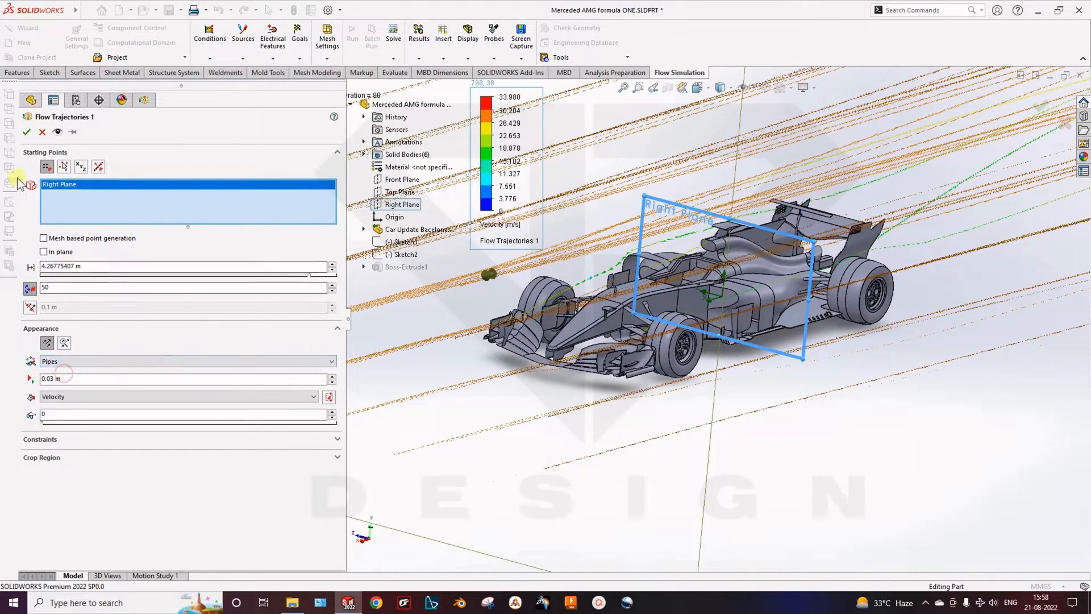
{"action": "left_click", "coordinate": [26, 133]}
Step: Examine the velocity-coloured pipe trajectories around the car from the front, the rear and low along its side
{"action": "mouse_move", "coordinate": [557, 418]}
{"action": "middle_mouse_down"}
{"action": "mouse_move", "coordinate": [682, 351]}
{"action": "mouse_move", "coordinate": [657, 349]}
{"action": "mouse_move", "coordinate": [670, 348]}
{"action": "mouse_move", "coordinate": [638, 360]}
{"action": "mouse_move", "coordinate": [621, 387]}
{"action": "middle_mouse_up"}
{"action": "scroll", "coordinate": [701, 273], "scroll_direction": "up", "scroll_amount": 4}
{"action": "scroll", "coordinate": [704, 274], "scroll_direction": "down", "scroll_amount": 7}
{"action": "middle_click_drag", "start_coordinate": [721, 347], "coordinate": [602, 410]}
{"action": "scroll", "coordinate": [761, 442], "scroll_direction": "down", "scroll_amount": 4}
{"action": "scroll", "coordinate": [743, 435], "scroll_direction": "down", "scroll_amount": 5}
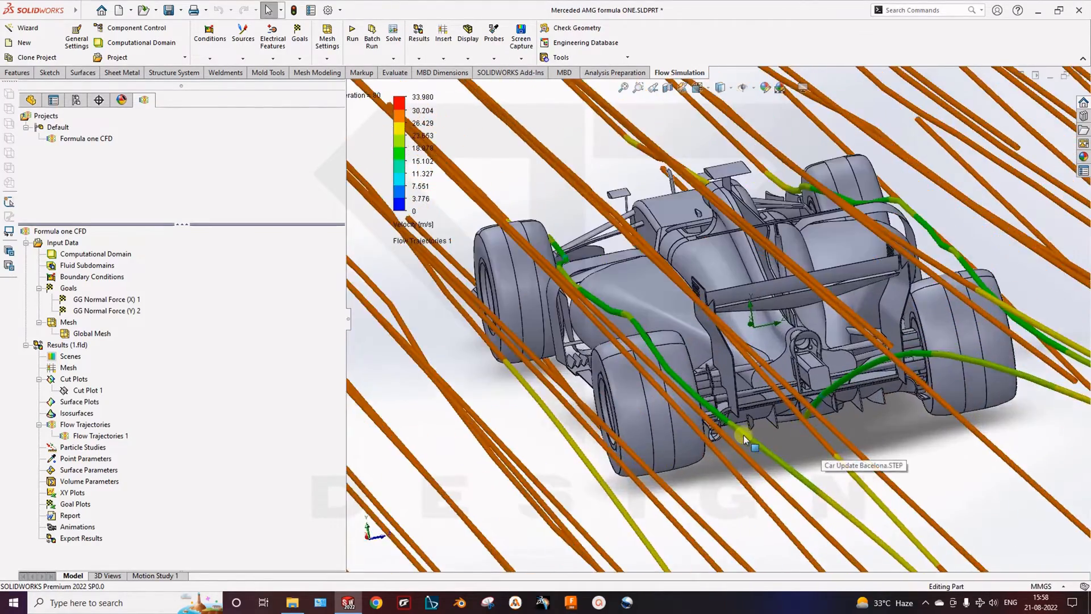
{"action": "scroll", "coordinate": [735, 411], "scroll_direction": "up", "scroll_amount": 4}
{"action": "middle_click_drag", "start_coordinate": [735, 411], "coordinate": [738, 305]}
{"action": "scroll", "coordinate": [739, 305], "scroll_direction": "up", "scroll_amount": 8}
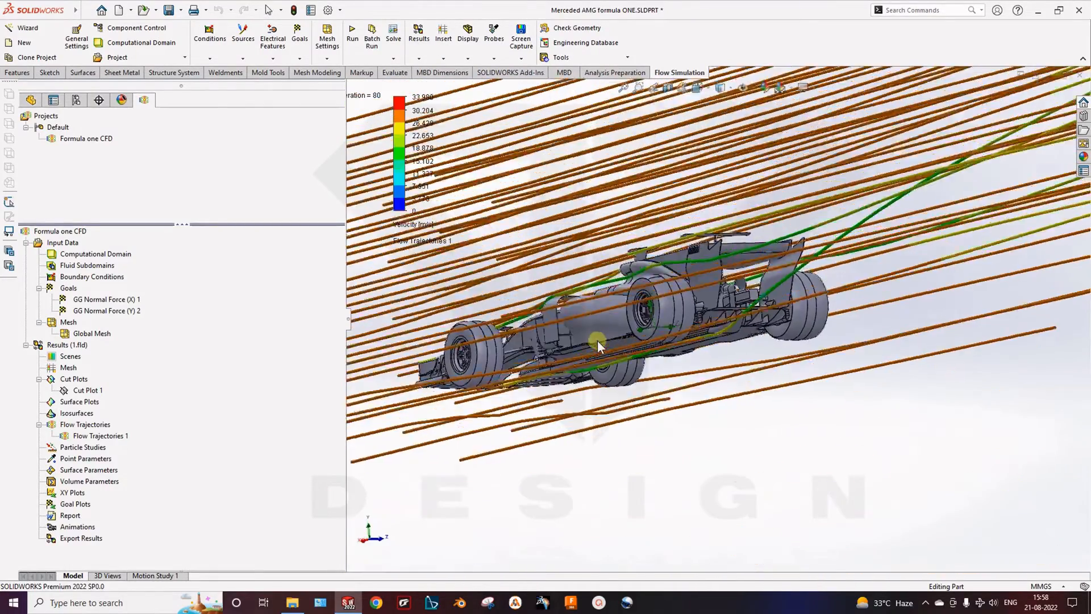
{"action": "scroll", "coordinate": [737, 360], "scroll_direction": "down", "scroll_amount": 2}
{"action": "middle_click_drag", "start_coordinate": [737, 360], "coordinate": [723, 407]}
{"action": "right_click", "coordinate": [78, 430]}
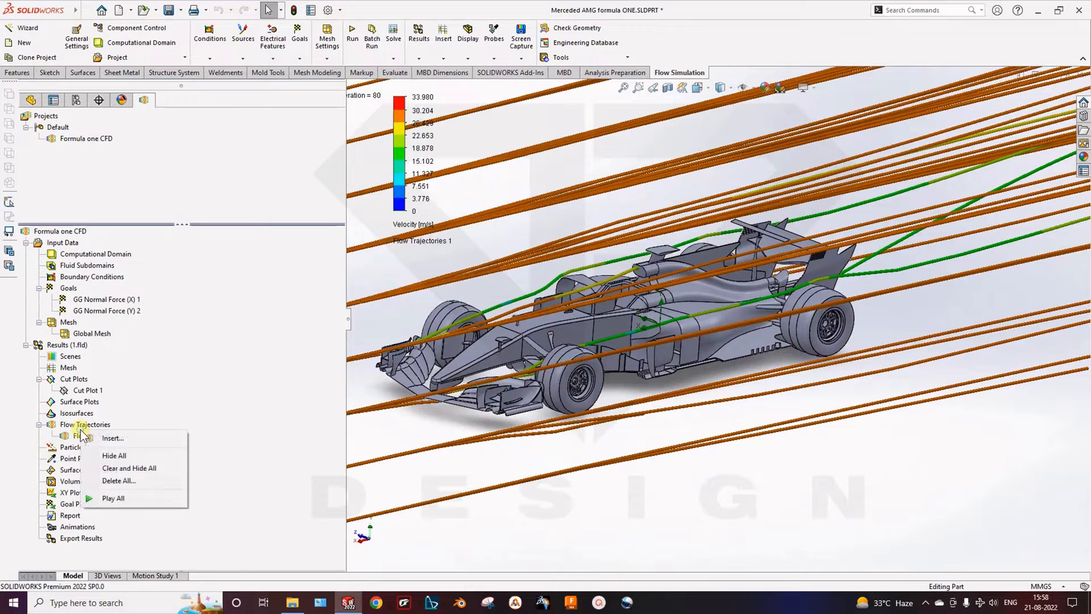
{"action": "right_click", "coordinate": [74, 436]}
{"action": "left_click", "coordinate": [115, 250]}
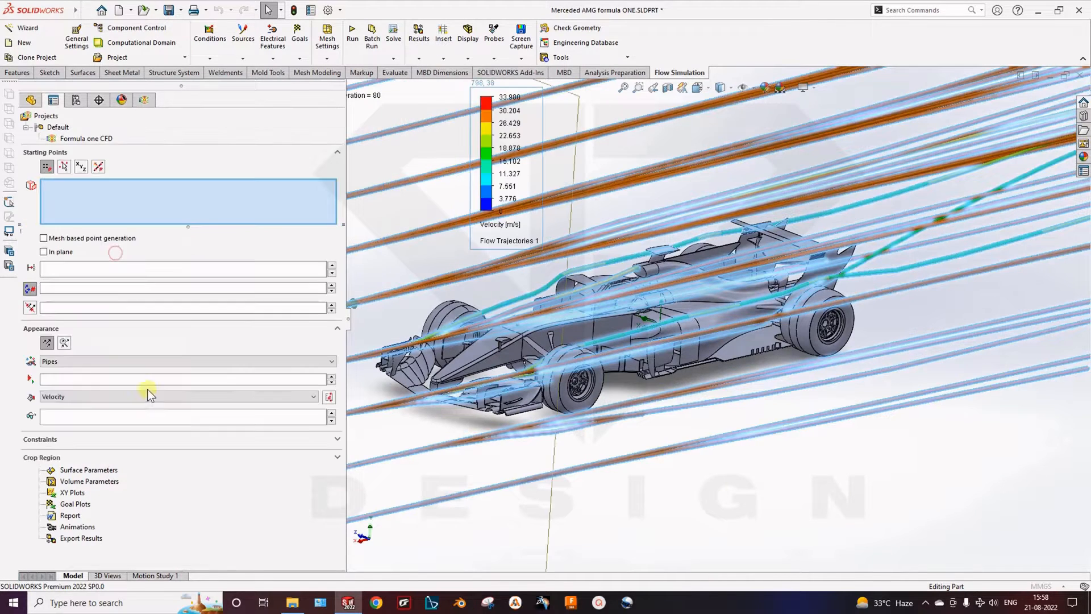
{"action": "left_click", "coordinate": [71, 363]}
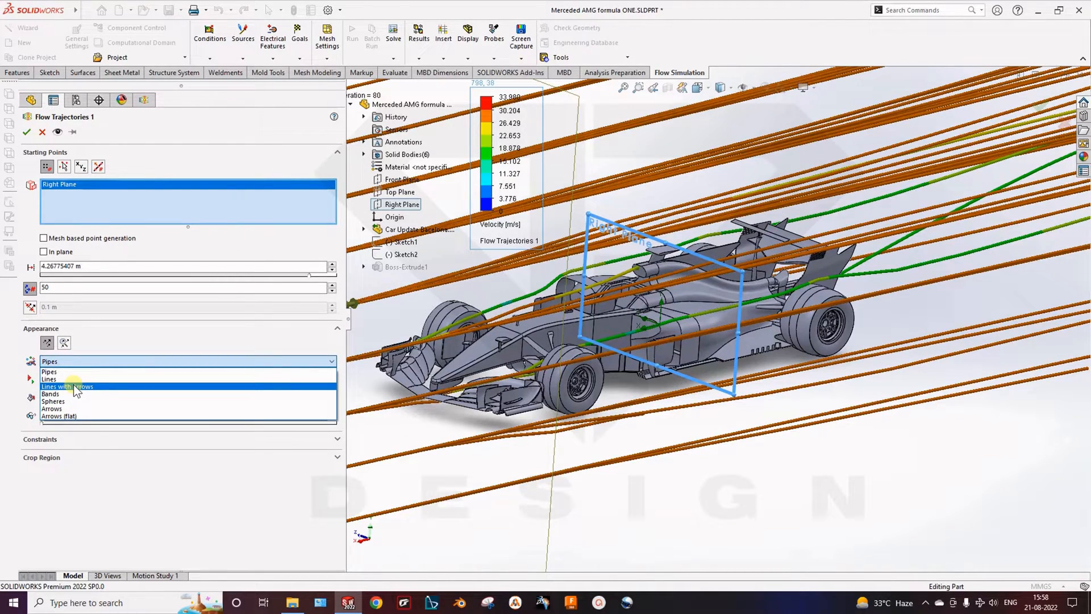
{"action": "left_click", "coordinate": [42, 132]}
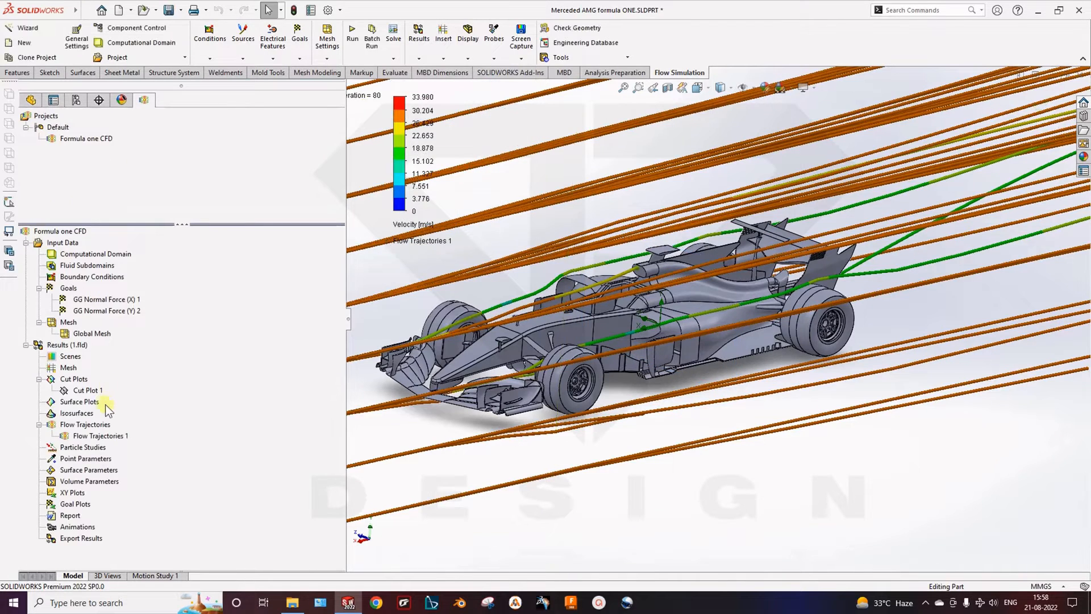
{"action": "right_click", "coordinate": [99, 437]}
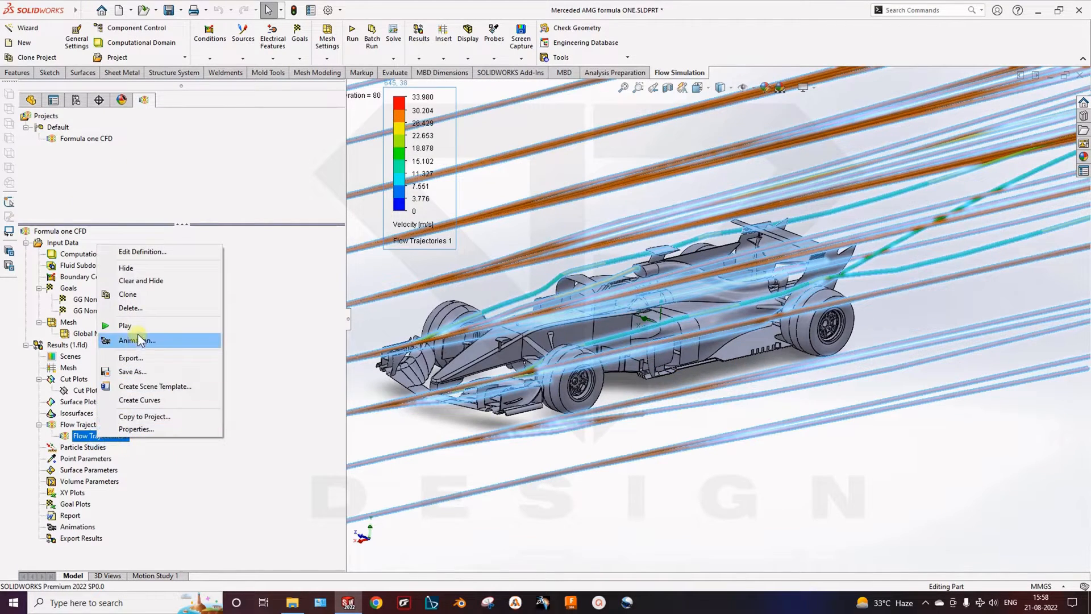
{"action": "left_click", "coordinate": [233, 523]}
Step: Hide the existing flow trajectories plot so only the car model is displayed
{"action": "right_click", "coordinate": [104, 433]}
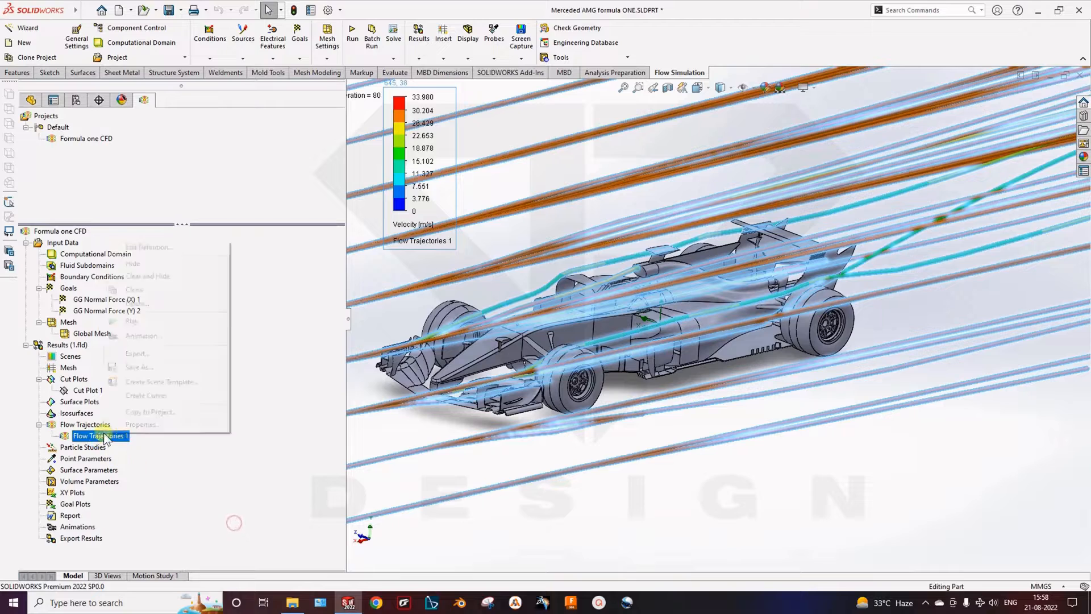
{"action": "left_click", "coordinate": [151, 262]}
{"action": "left_click", "coordinate": [88, 414]}
Step: Insert a second flow trajectories plot in the results
{"action": "right_click", "coordinate": [77, 426]}
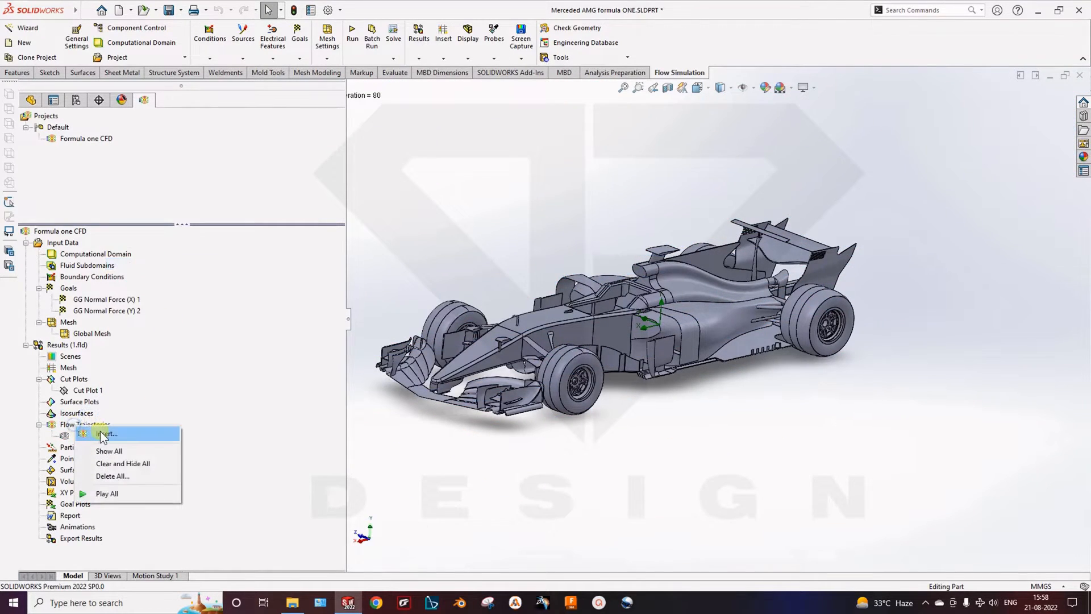
{"action": "left_click", "coordinate": [103, 434]}
{"action": "scroll", "coordinate": [700, 431], "scroll_direction": "down", "scroll_amount": 5}
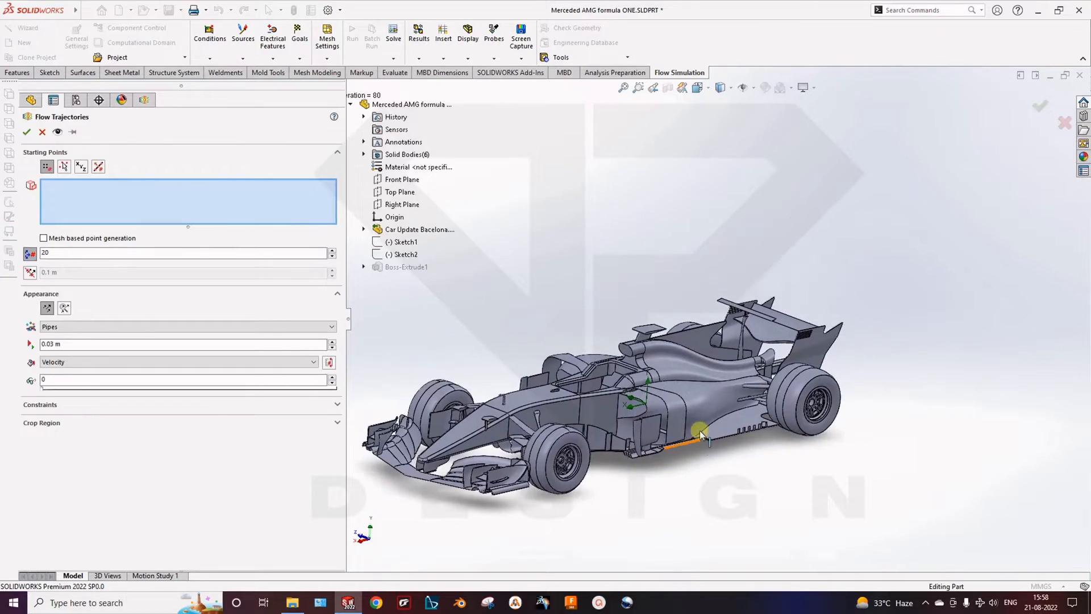
Step: Start the trajectories from the oval duct opening on the inner side of the rear wheel, with 50 points, and create the plot
{"action": "middle_click_drag", "start_coordinate": [742, 404], "coordinate": [720, 453]}
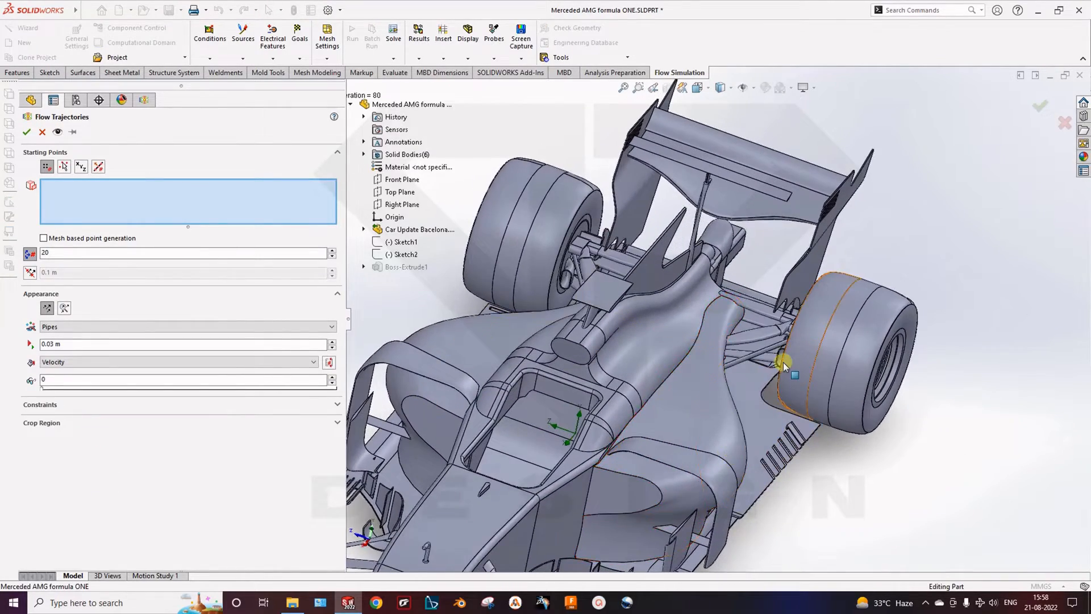
{"action": "scroll", "coordinate": [748, 358], "scroll_direction": "down", "scroll_amount": 5}
{"action": "middle_click_drag", "start_coordinate": [748, 359], "coordinate": [678, 348]}
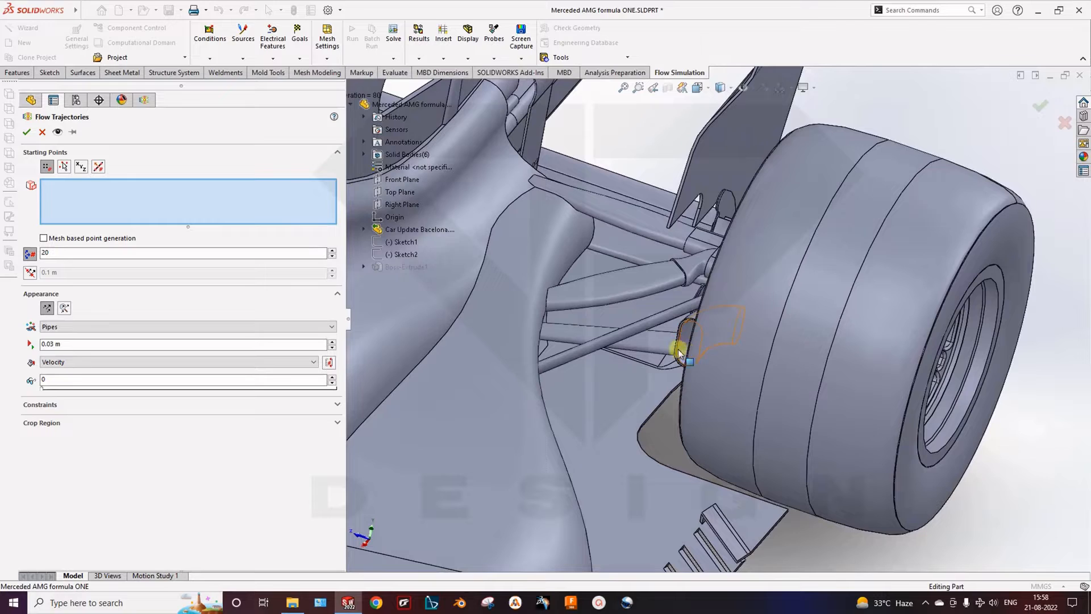
{"action": "scroll", "coordinate": [692, 394], "scroll_direction": "down", "scroll_amount": 4}
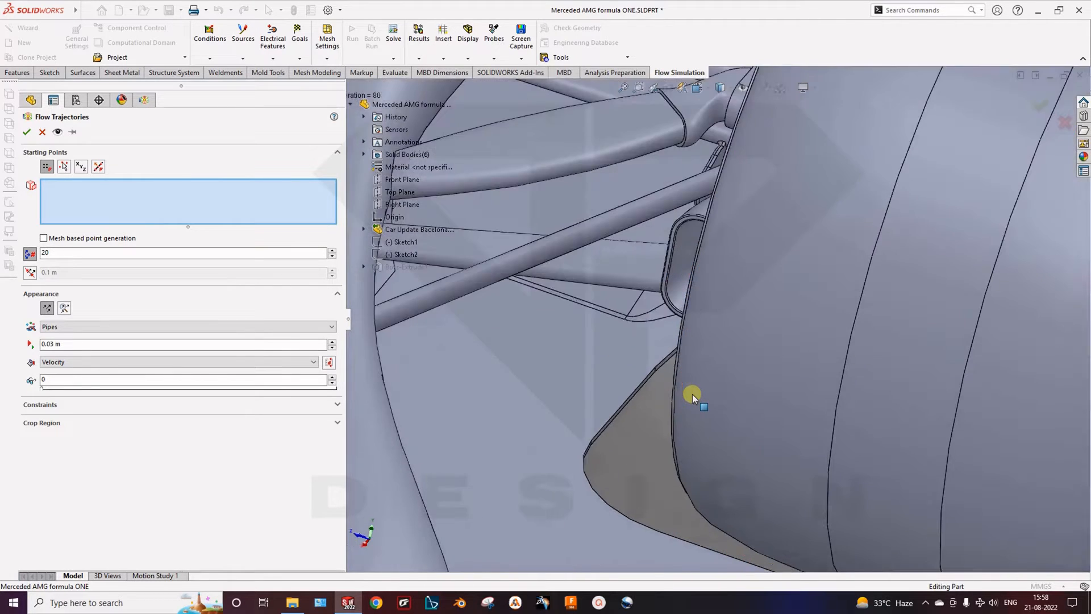
{"action": "scroll", "coordinate": [692, 394], "scroll_direction": "up", "scroll_amount": 9}
{"action": "middle_click_drag", "start_coordinate": [692, 397], "coordinate": [722, 347], "text": "ctrl"}
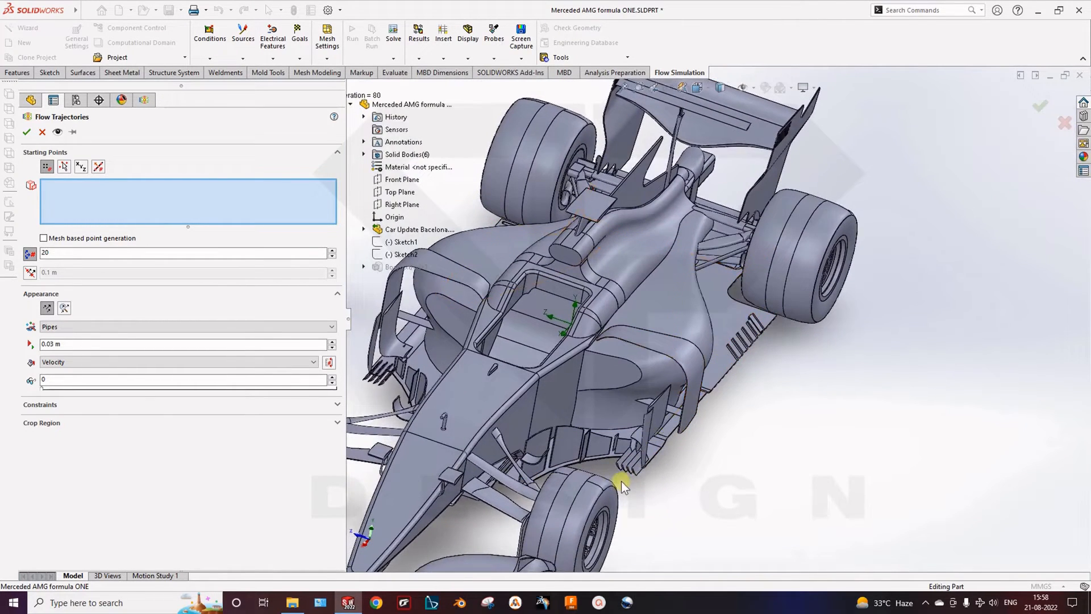
{"action": "middle_click_drag", "start_coordinate": [624, 481], "coordinate": [683, 350], "text": "ctrl"}
{"action": "middle_click_drag", "start_coordinate": [647, 425], "coordinate": [688, 425], "text": "ctrl"}
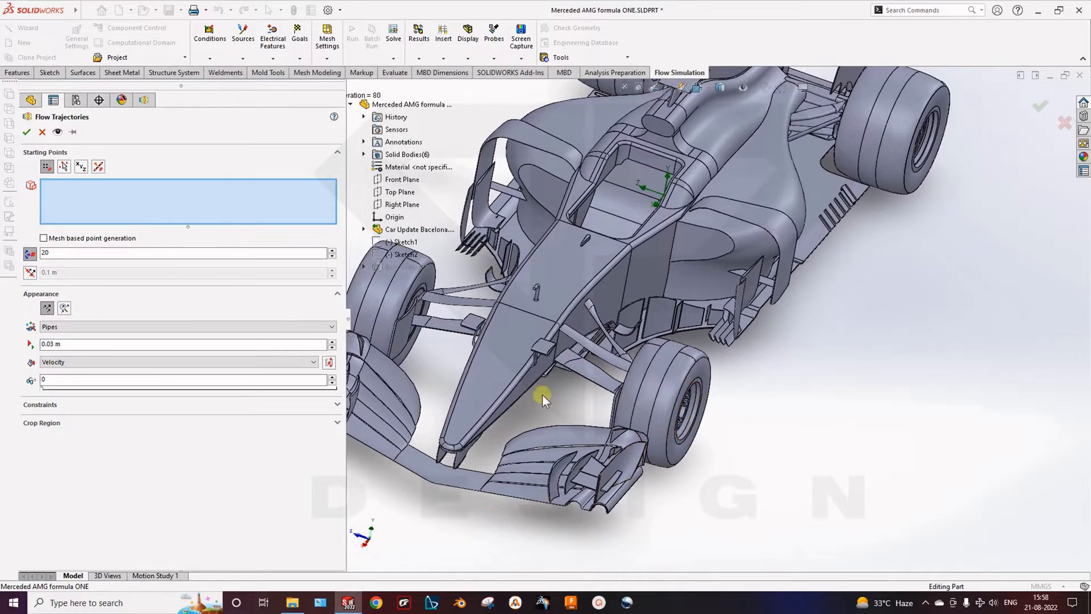
{"action": "middle_click_drag", "start_coordinate": [542, 394], "coordinate": [775, 376]}
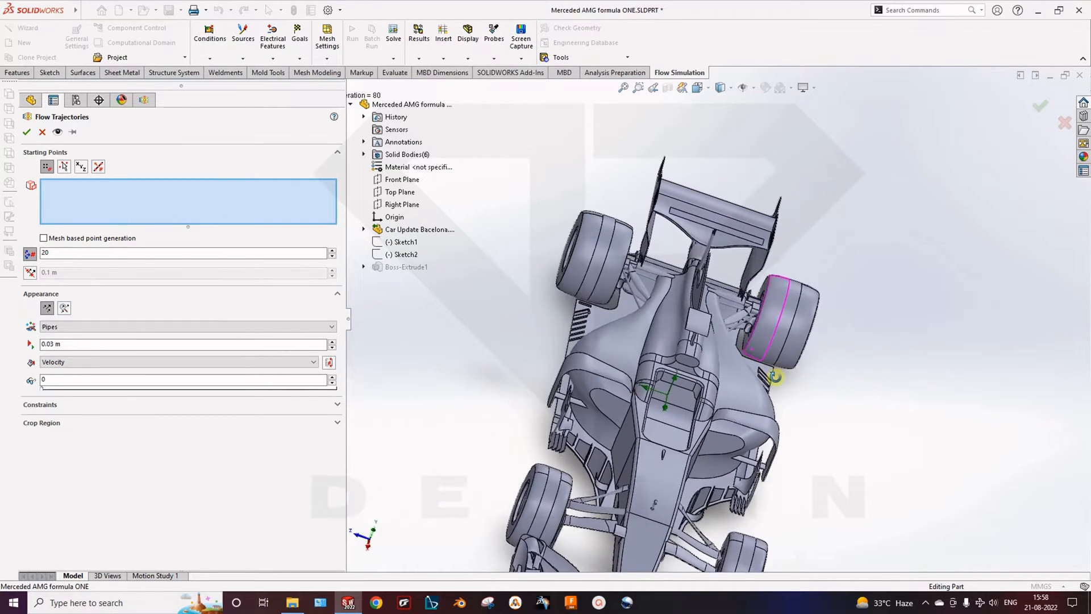
{"action": "scroll", "coordinate": [774, 376], "scroll_direction": "down", "scroll_amount": 10}
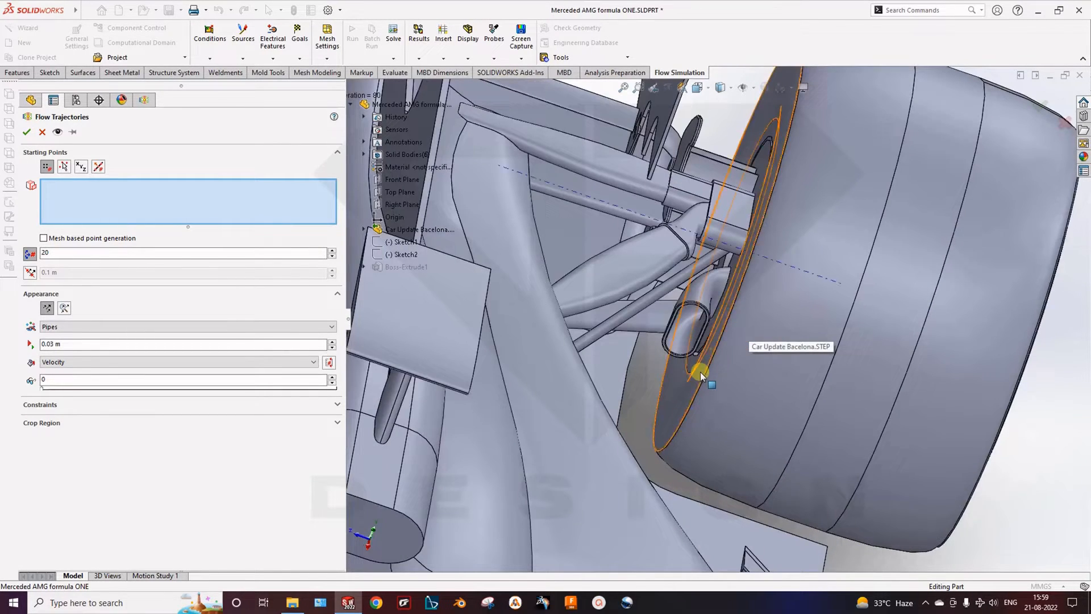
{"action": "mouse_move", "coordinate": [711, 371]}
{"action": "middle_mouse_down"}
{"action": "mouse_move", "coordinate": [706, 404]}
{"action": "mouse_move", "coordinate": [699, 380]}
{"action": "middle_mouse_up"}
{"action": "scroll", "coordinate": [699, 380], "scroll_direction": "up", "scroll_amount": 10}
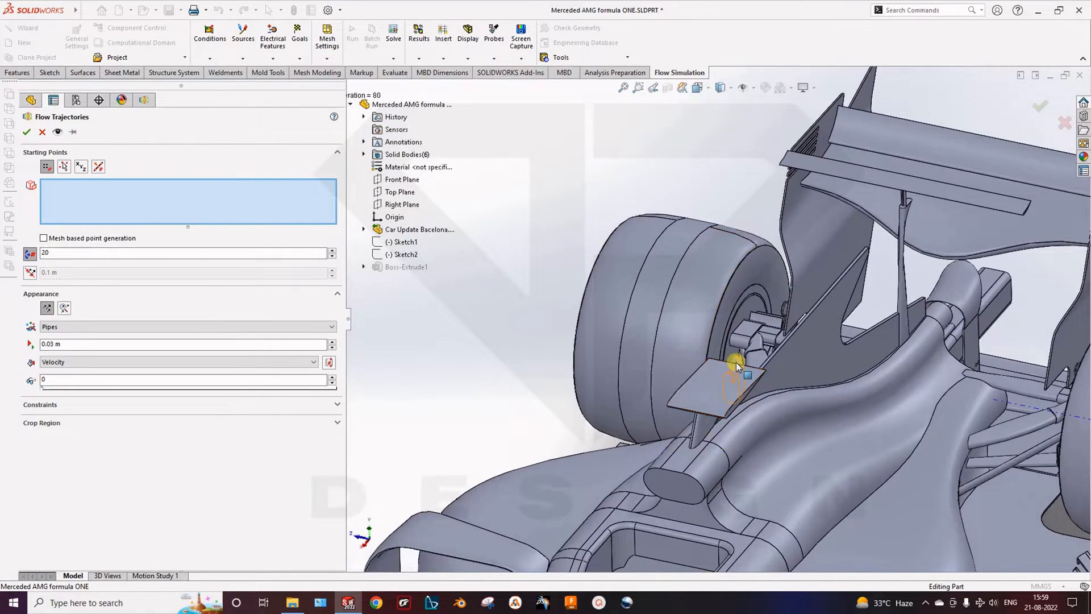
{"action": "scroll", "coordinate": [737, 366], "scroll_direction": "down", "scroll_amount": 3}
{"action": "middle_click_drag", "start_coordinate": [932, 483], "coordinate": [656, 408], "text": "ctrl"}
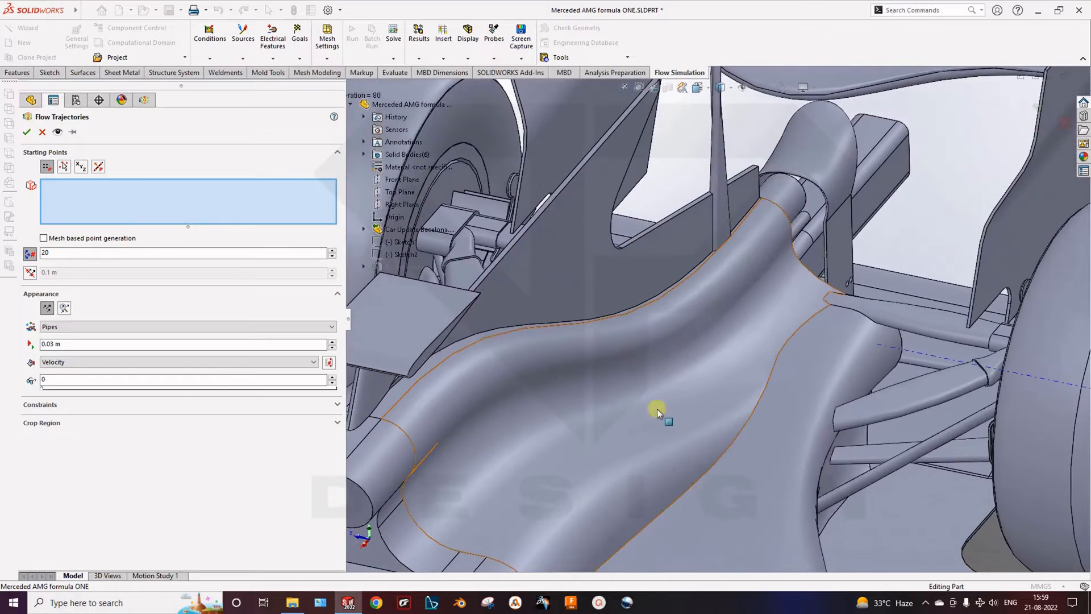
{"action": "middle_click_drag", "start_coordinate": [789, 424], "coordinate": [812, 429]}
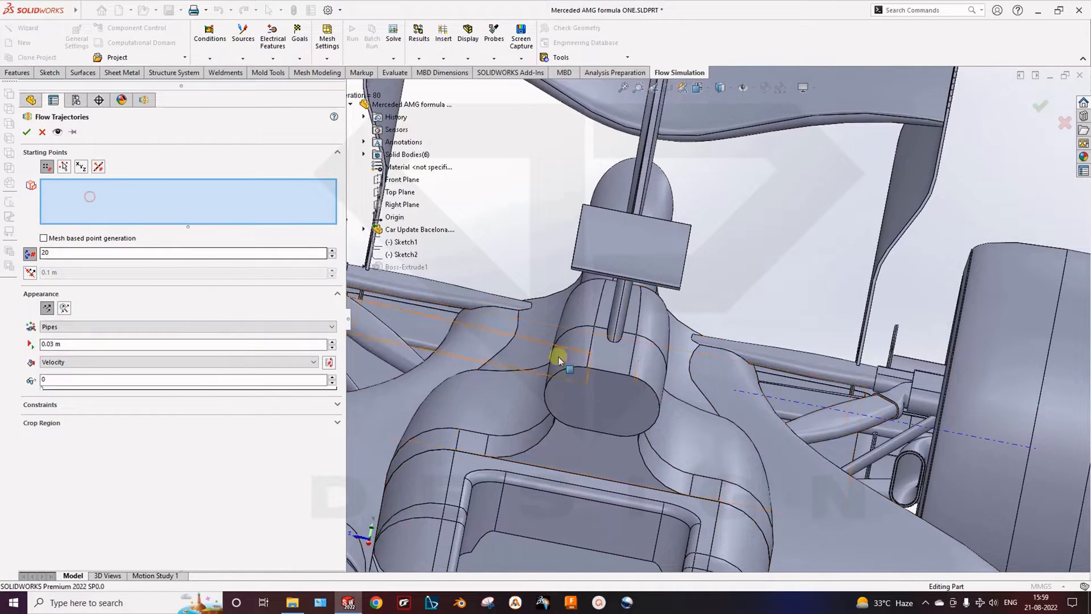
{"action": "middle_click_drag", "start_coordinate": [762, 405], "coordinate": [624, 283], "text": "ctrl"}
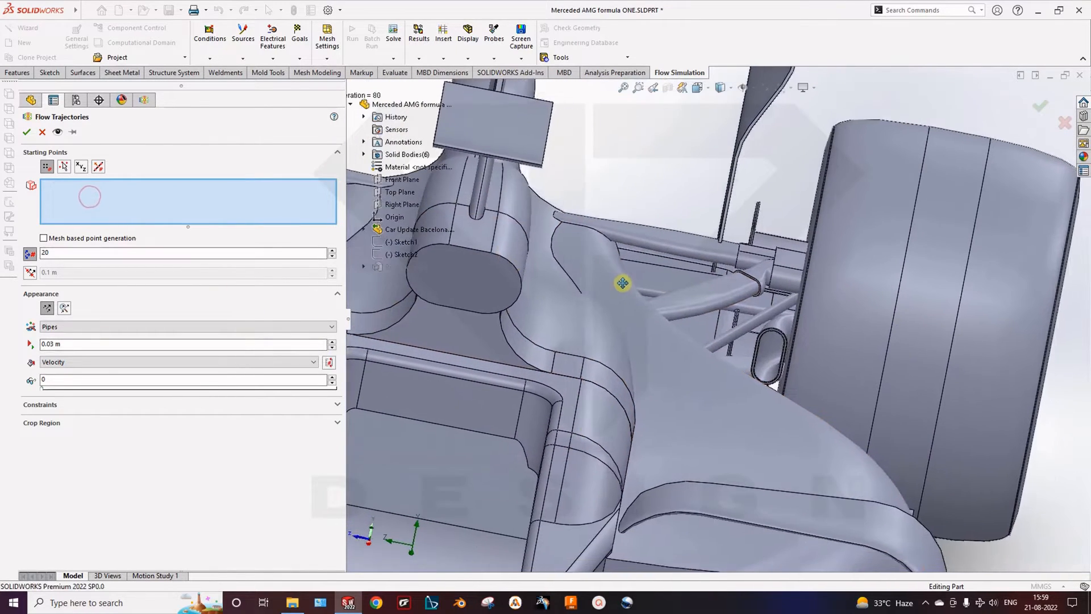
{"action": "middle_click_drag", "start_coordinate": [763, 349], "coordinate": [718, 392]}
{"action": "left_click", "coordinate": [770, 360]}
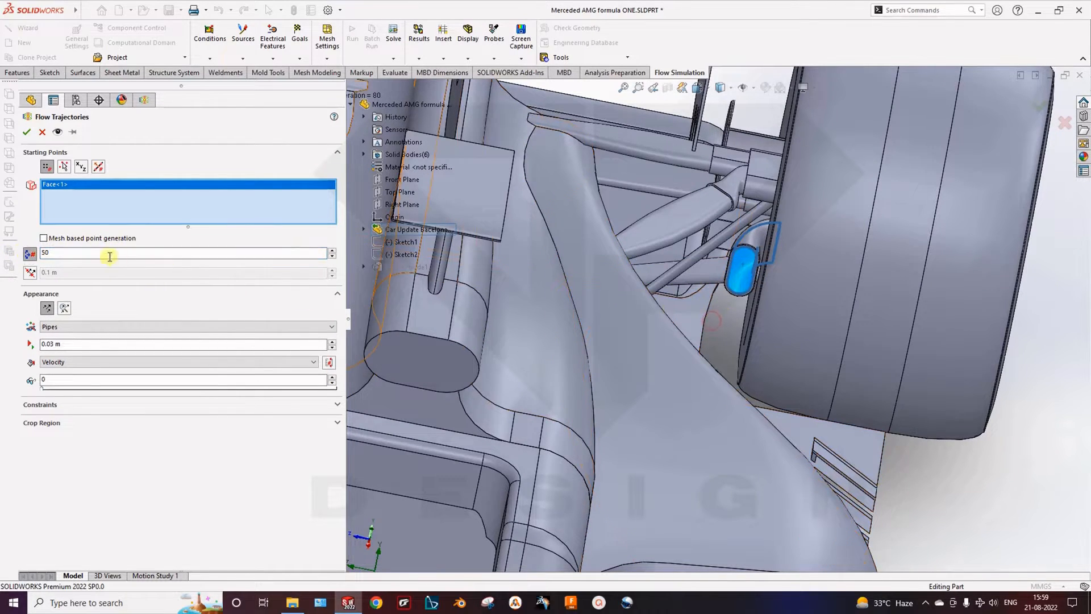
{"action": "left_click", "coordinate": [26, 135]}
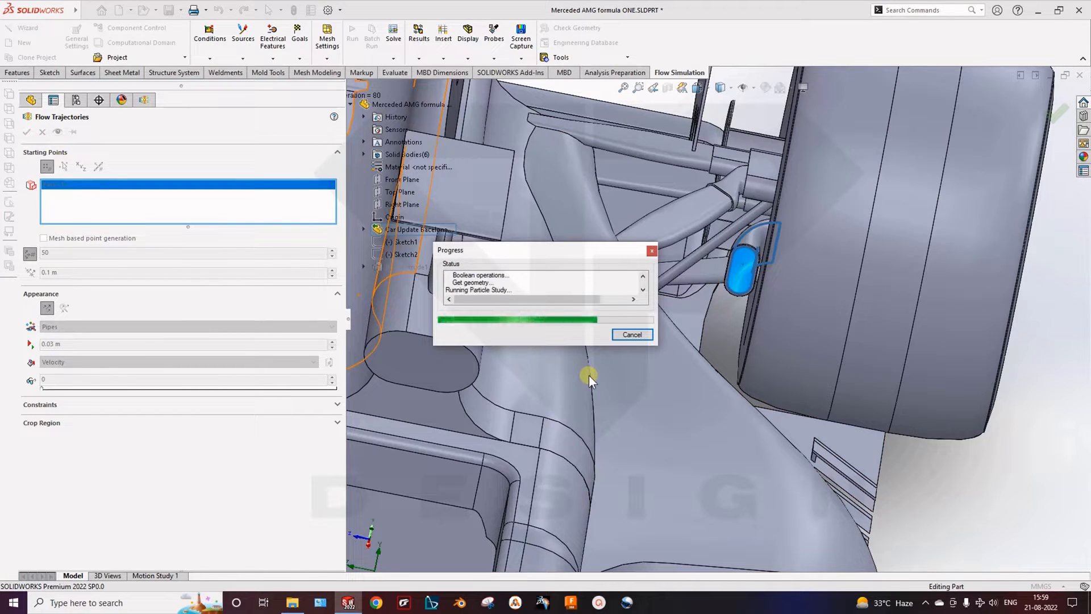
Step: Examine the duct's pipe trajectories at the car's nose, front wing and front suspension
{"action": "scroll", "coordinate": [671, 421], "scroll_direction": "up", "scroll_amount": 10}
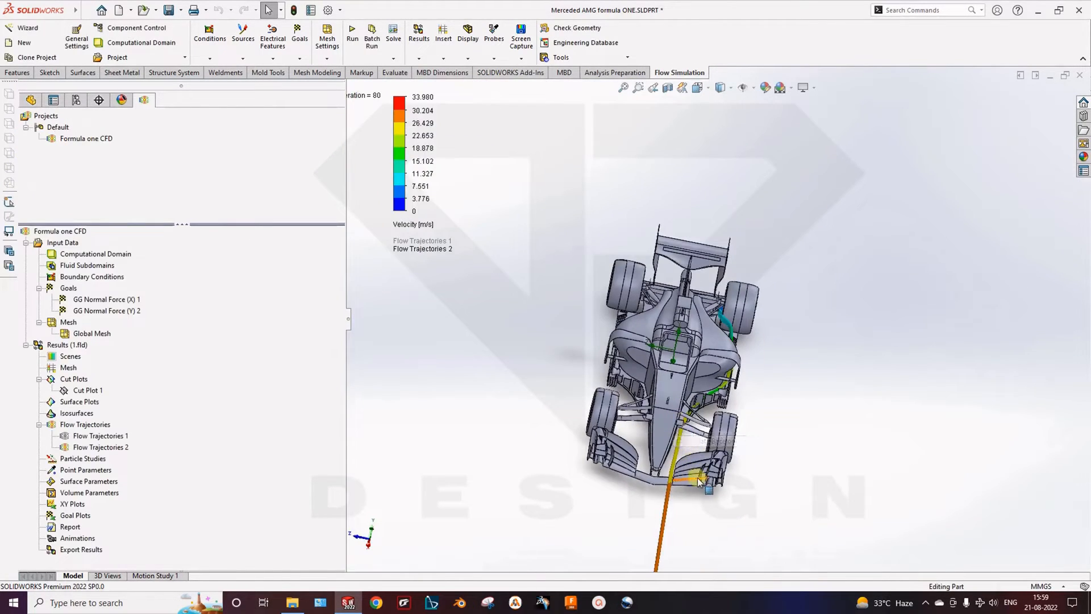
{"action": "middle_click_drag", "start_coordinate": [697, 480], "coordinate": [611, 476]}
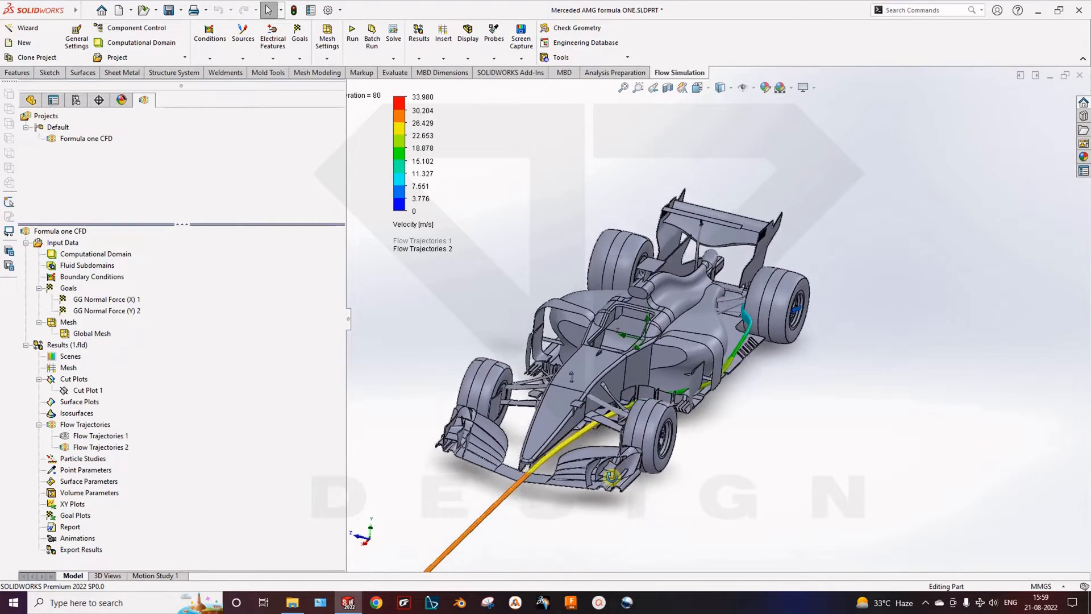
{"action": "scroll", "coordinate": [449, 496], "scroll_direction": "down", "scroll_amount": 5}
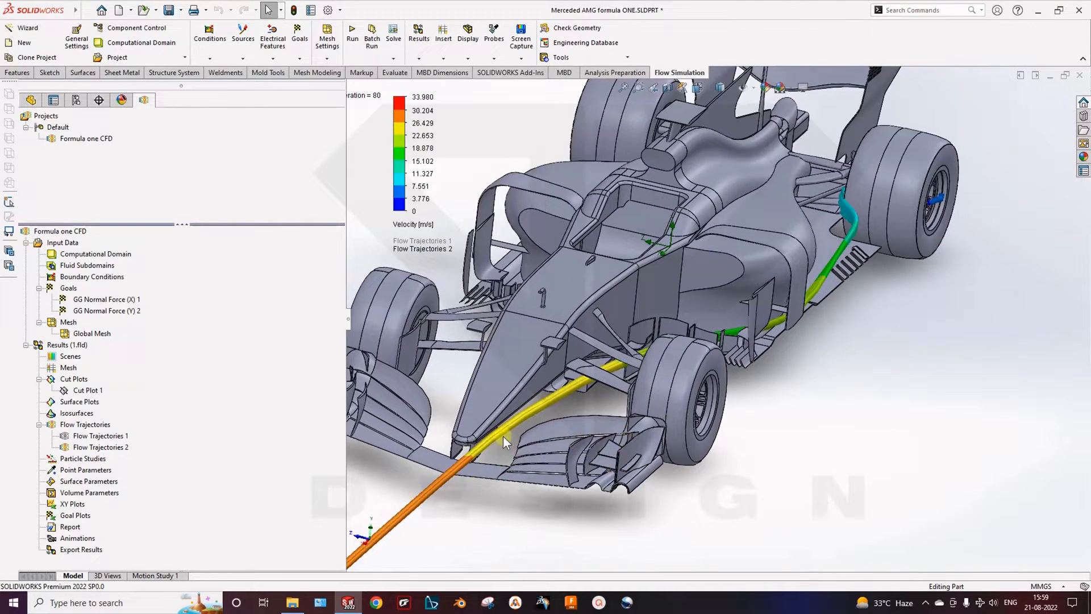
{"action": "middle_click_drag", "start_coordinate": [502, 435], "coordinate": [538, 365]}
{"action": "scroll", "coordinate": [538, 365], "scroll_direction": "down", "scroll_amount": 6}
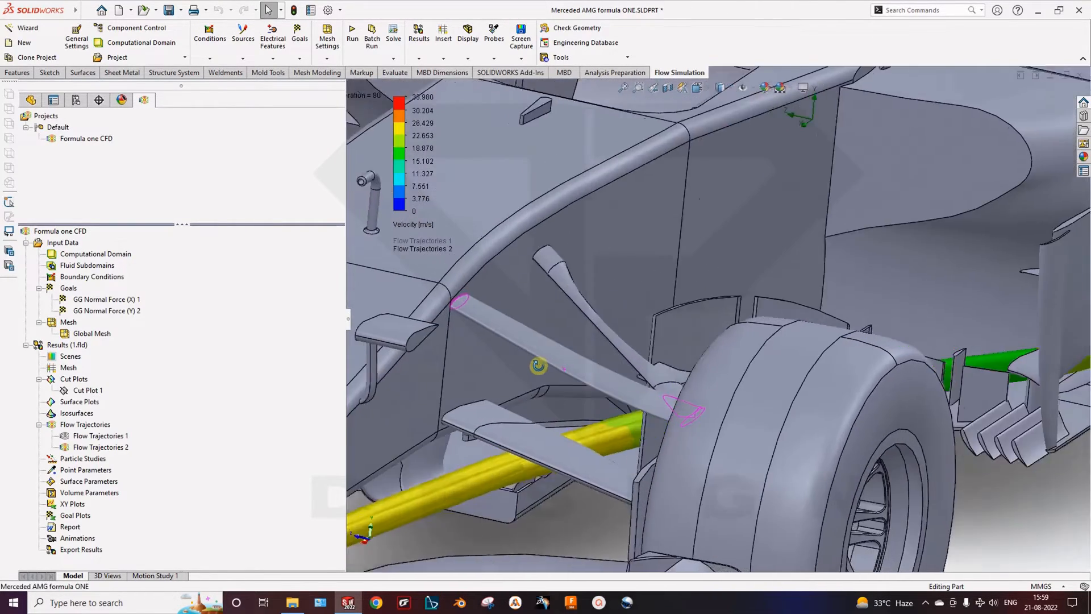
{"action": "scroll", "coordinate": [538, 365], "scroll_direction": "up", "scroll_amount": 6}
{"action": "scroll", "coordinate": [679, 350], "scroll_direction": "down", "scroll_amount": 2}
Step: Follow the pipe trajectories along the sidepod and floor, into the rear wheel duct and out through the rim
{"action": "middle_click_drag", "start_coordinate": [678, 349], "coordinate": [638, 376]}
{"action": "middle_click_drag", "start_coordinate": [813, 348], "coordinate": [493, 418], "text": "ctrl"}
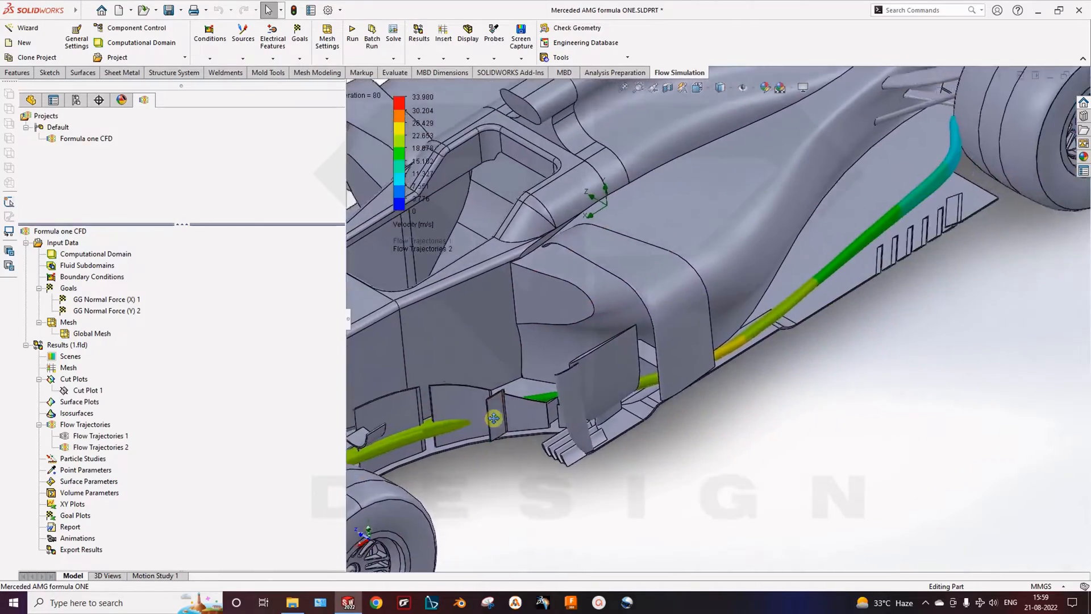
{"action": "scroll", "coordinate": [706, 377], "scroll_direction": "down", "scroll_amount": 2}
{"action": "middle_click_drag", "start_coordinate": [965, 107], "coordinate": [843, 428], "text": "ctrl"}
{"action": "scroll", "coordinate": [880, 372], "scroll_direction": "down", "scroll_amount": 4}
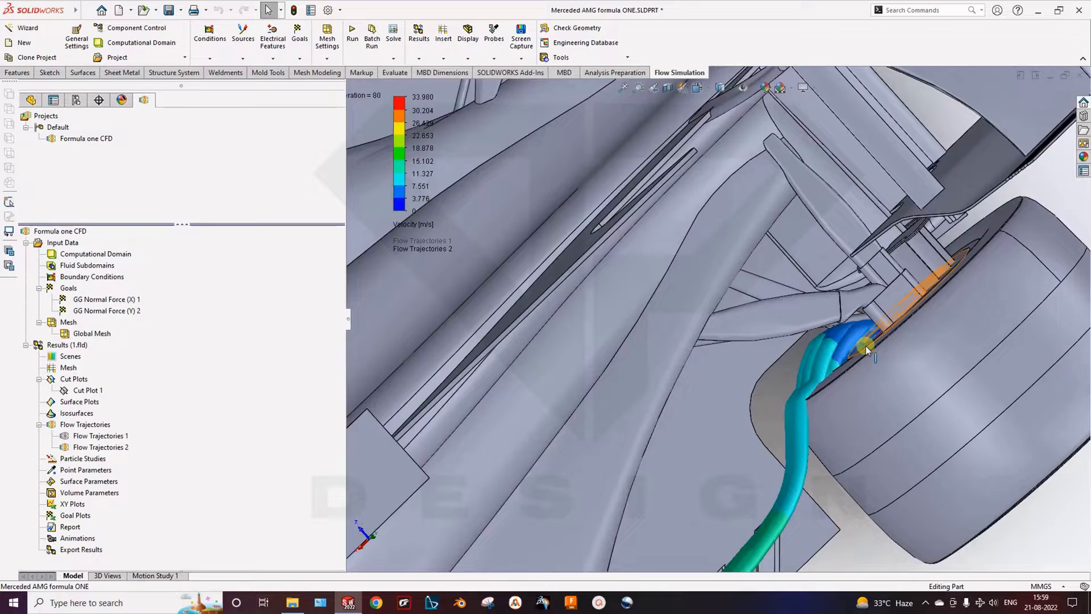
{"action": "scroll", "coordinate": [866, 350], "scroll_direction": "up", "scroll_amount": 10}
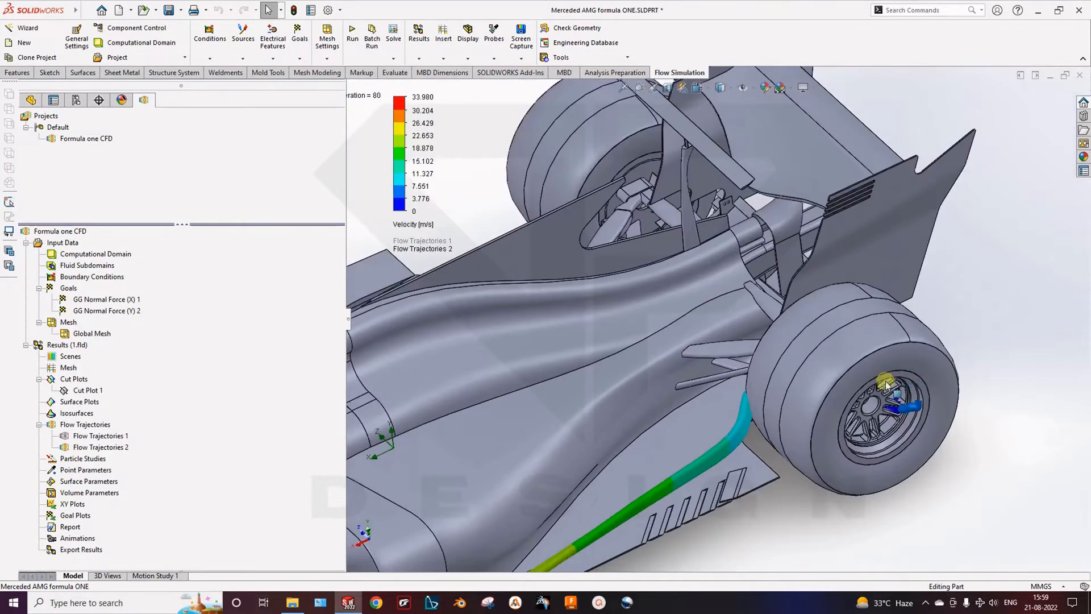
{"action": "middle_click_drag", "start_coordinate": [886, 385], "coordinate": [846, 386]}
{"action": "scroll", "coordinate": [819, 410], "scroll_direction": "up", "scroll_amount": 3}
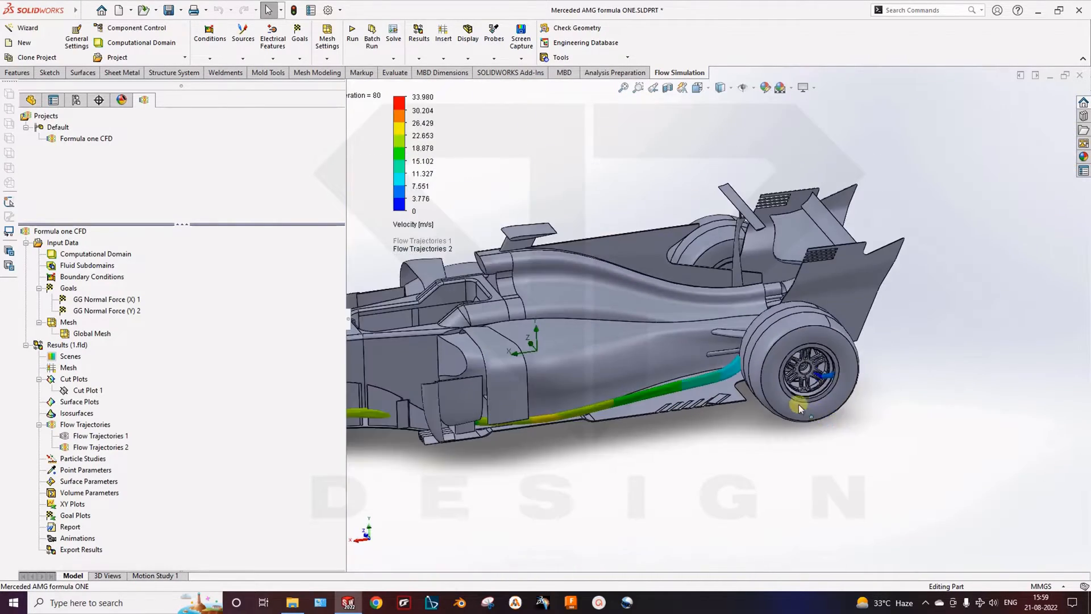
{"action": "scroll", "coordinate": [799, 404], "scroll_direction": "up", "scroll_amount": 5}
{"action": "middle_click_drag", "start_coordinate": [784, 401], "coordinate": [751, 392]}
{"action": "scroll", "coordinate": [751, 391], "scroll_direction": "down", "scroll_amount": 3}
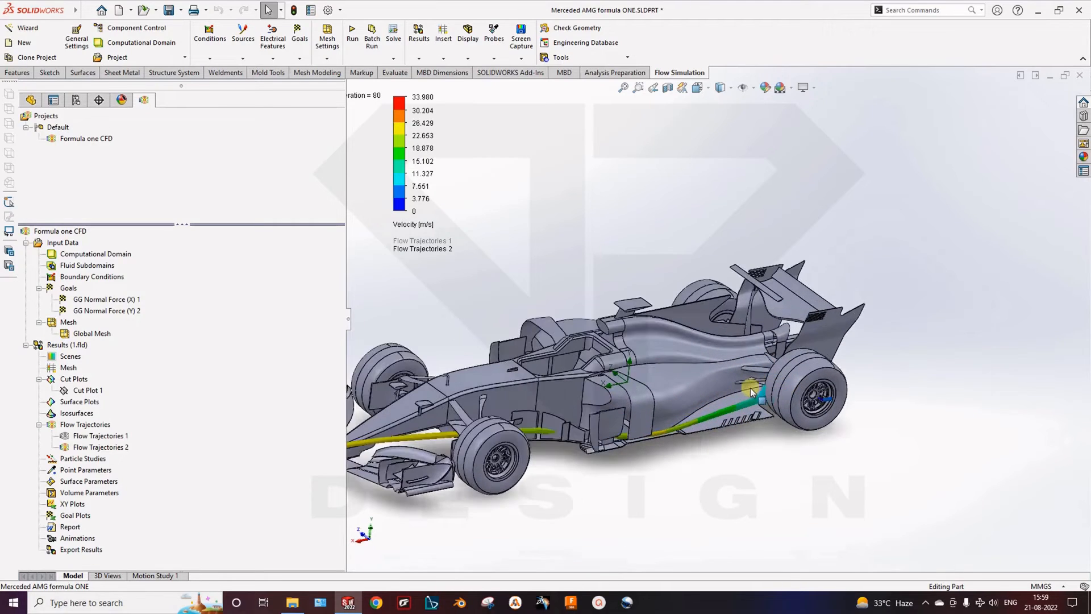
Step: Edit the definition of Flow Trajectories 2 and clear its starting-point selection
{"action": "right_click", "coordinate": [96, 447]}
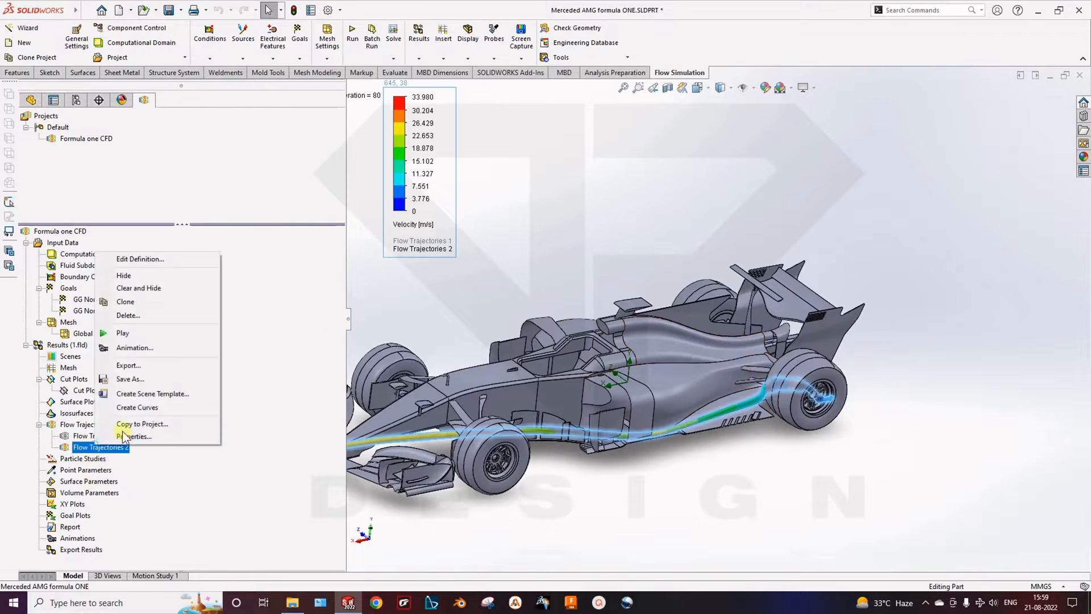
{"action": "left_click", "coordinate": [131, 259]}
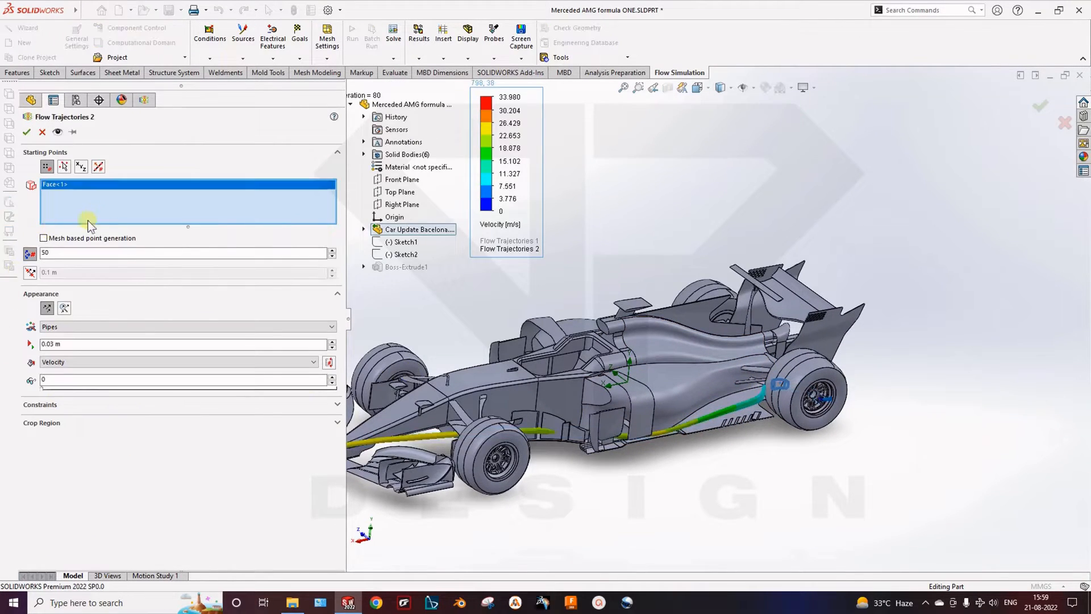
{"action": "right_click", "coordinate": [100, 202]}
{"action": "left_click", "coordinate": [139, 210]}
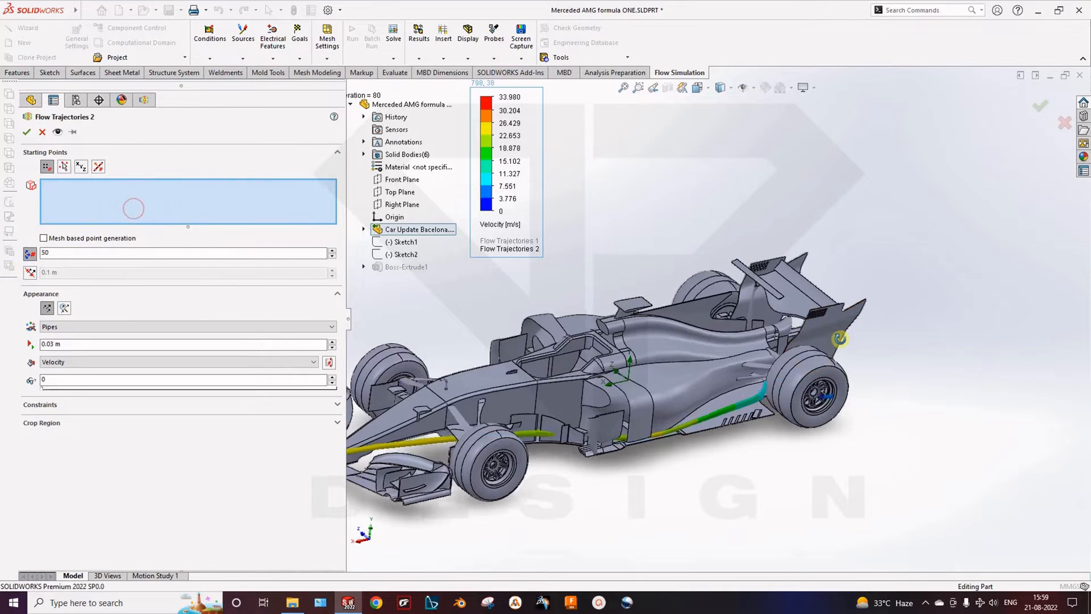
Step: Select the two rear wing faces, the narrow wing ahead of them and the plate above the air intake as starting faces, with 100 points, and update the plot
{"action": "middle_click_drag", "start_coordinate": [805, 275], "coordinate": [736, 346]}
{"action": "scroll", "coordinate": [822, 404], "scroll_direction": "down", "scroll_amount": 4}
{"action": "middle_click_drag", "start_coordinate": [649, 369], "coordinate": [675, 407]}
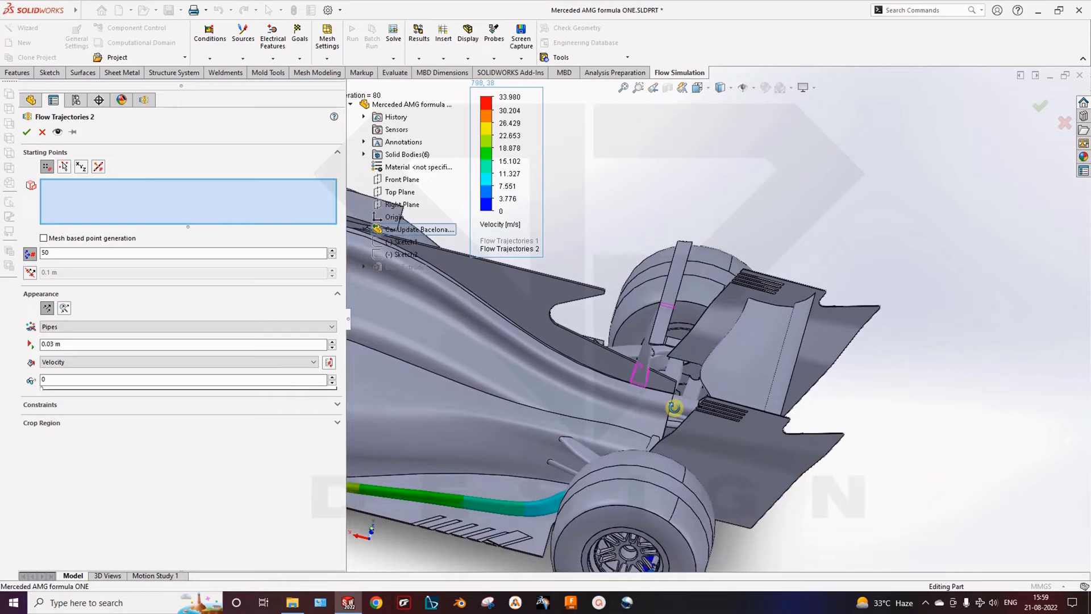
{"action": "left_click", "coordinate": [732, 351]}
{"action": "left_click", "coordinate": [791, 341]}
{"action": "middle_click_drag", "start_coordinate": [820, 389], "coordinate": [779, 363]}
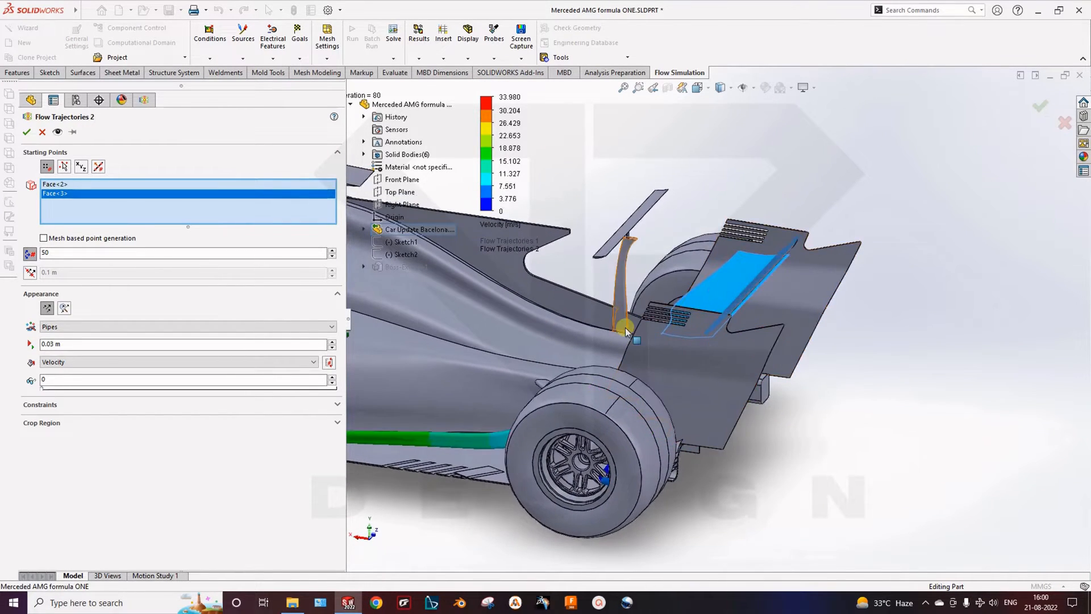
{"action": "left_click", "coordinate": [626, 229]}
{"action": "middle_click_drag", "start_coordinate": [588, 306], "coordinate": [841, 397], "text": "ctrl"}
{"action": "left_click", "coordinate": [580, 258]}
{"action": "middle_click_drag", "start_coordinate": [729, 310], "coordinate": [786, 328]}
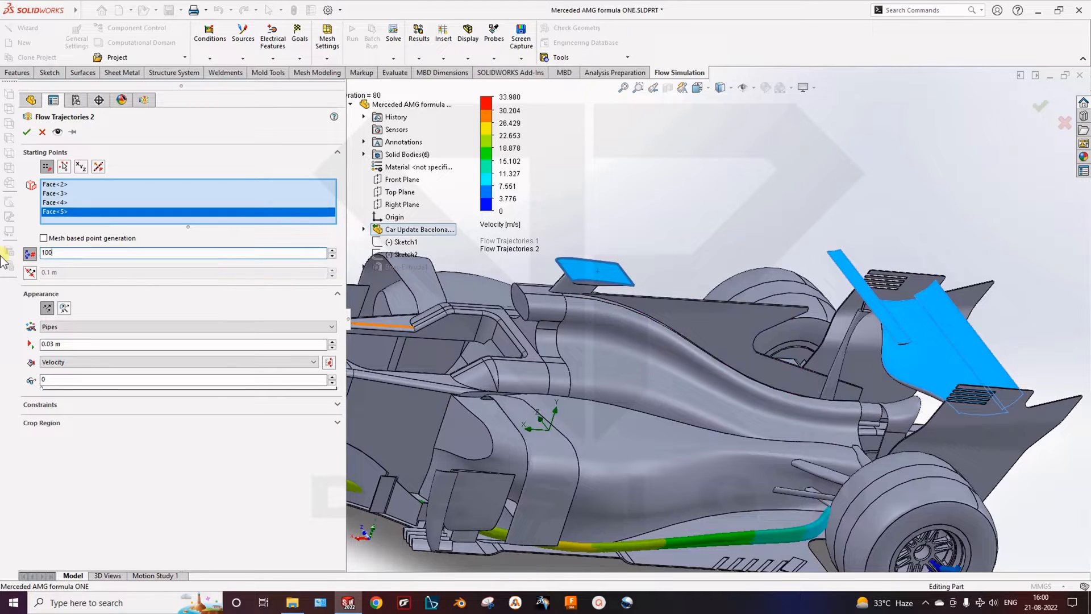
{"action": "left_click", "coordinate": [26, 133]}
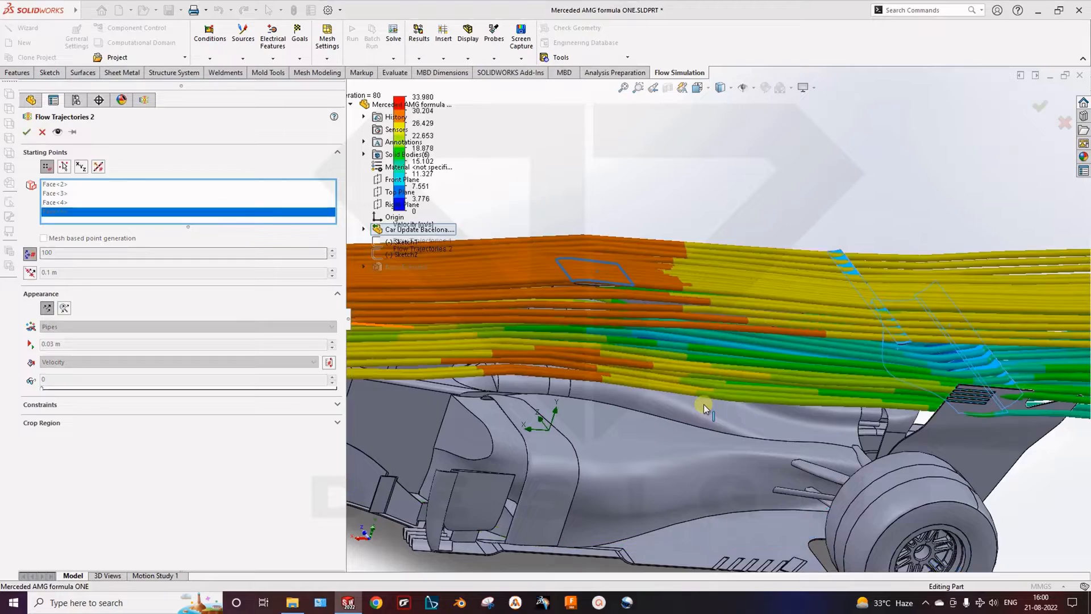
Step: Examine the updated velocity-coloured trajectories over the car in the Right view, from the front corner and behind the rear wing
{"action": "scroll", "coordinate": [704, 403], "scroll_direction": "up", "scroll_amount": 5}
{"action": "middle_click_drag", "start_coordinate": [580, 377], "coordinate": [675, 418]}
{"action": "key", "text": "space"}
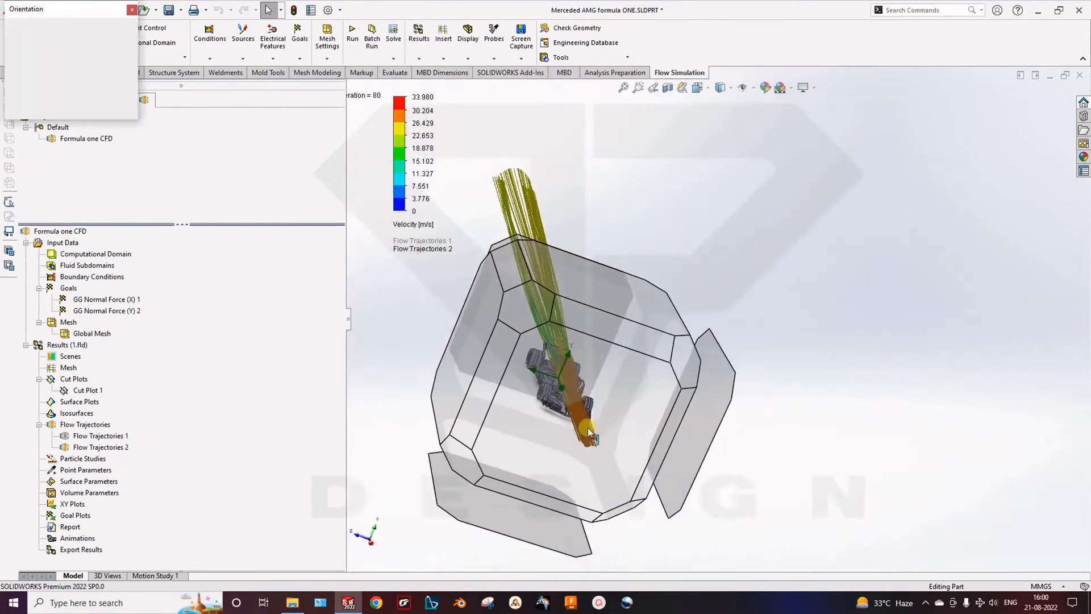
{"action": "left_click", "coordinate": [588, 427]}
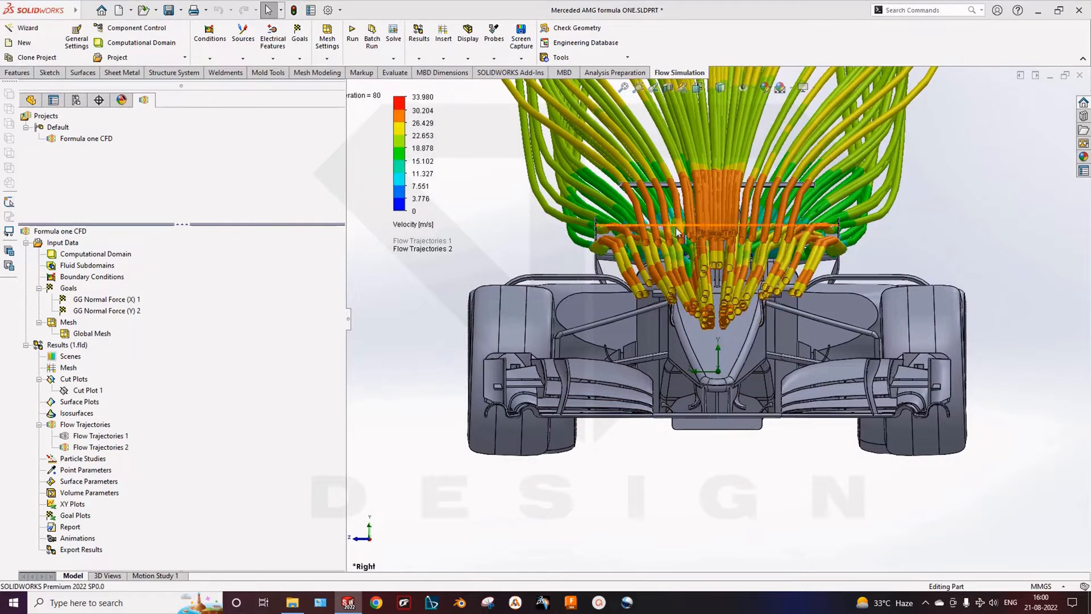
{"action": "middle_click_drag", "start_coordinate": [788, 272], "coordinate": [507, 298]}
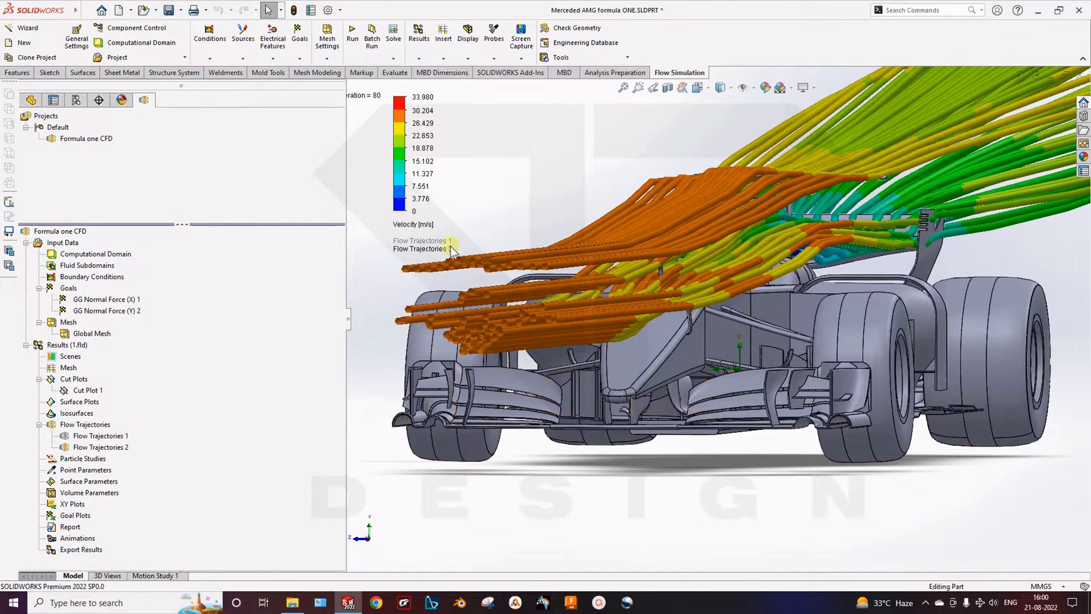
{"action": "middle_click_drag", "start_coordinate": [529, 344], "coordinate": [604, 408]}
{"action": "middle_click_drag", "start_coordinate": [724, 336], "coordinate": [679, 304], "text": "ctrl"}
{"action": "scroll", "coordinate": [691, 311], "scroll_direction": "down", "scroll_amount": 2}
{"action": "scroll", "coordinate": [591, 337], "scroll_direction": "up", "scroll_amount": 5}
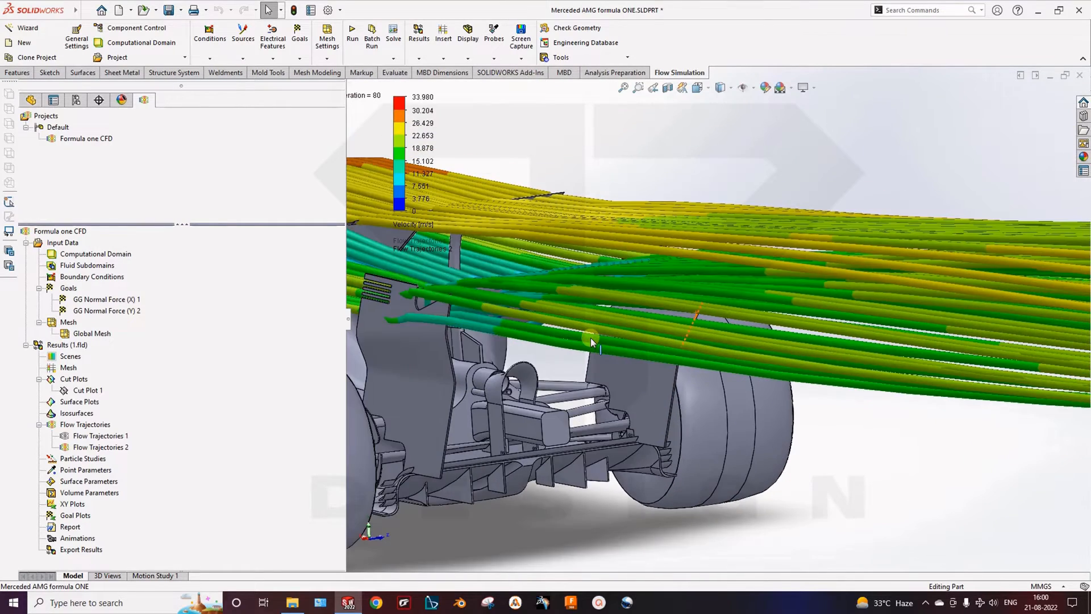
Step: Examine the pipe trajectories around the car in the Back view, along their full length, and from the front corner
{"action": "middle_click_drag", "start_coordinate": [568, 325], "coordinate": [652, 305]}
{"action": "key", "text": "space"}
{"action": "left_click", "coordinate": [549, 357]}
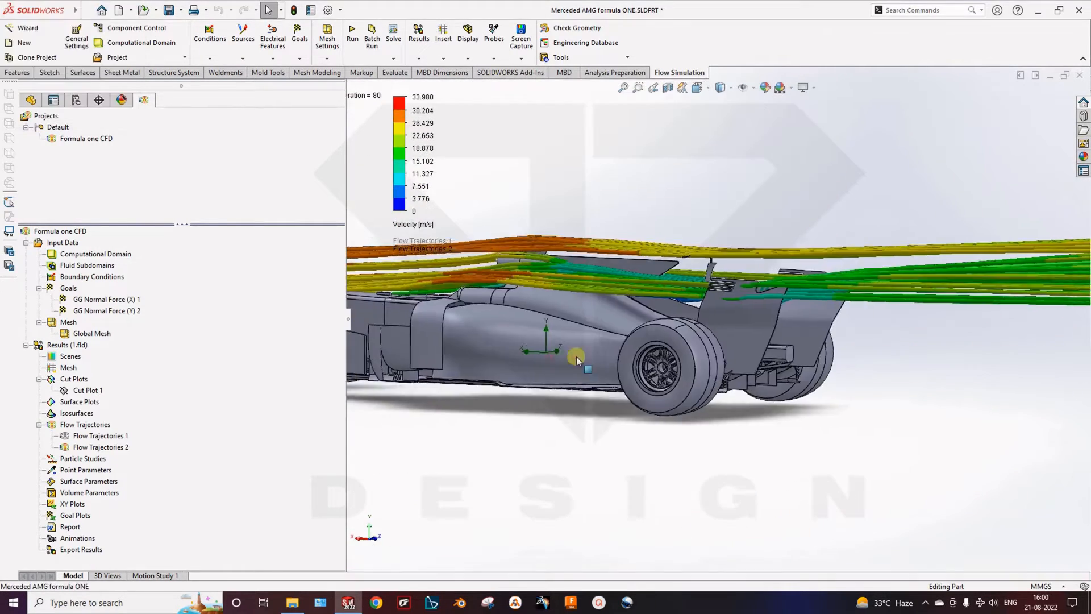
{"action": "middle_click_drag", "start_coordinate": [750, 308], "coordinate": [731, 368], "text": "ctrl"}
{"action": "middle_click_drag", "start_coordinate": [827, 364], "coordinate": [564, 382], "text": "ctrl"}
{"action": "middle_click_drag", "start_coordinate": [878, 328], "coordinate": [587, 362], "text": "ctrl"}
{"action": "middle_click_drag", "start_coordinate": [836, 369], "coordinate": [1044, 294], "text": "ctrl"}
{"action": "scroll", "coordinate": [774, 359], "scroll_direction": "up", "scroll_amount": 5}
{"action": "middle_click_drag", "start_coordinate": [739, 392], "coordinate": [812, 402], "text": "ctrl"}
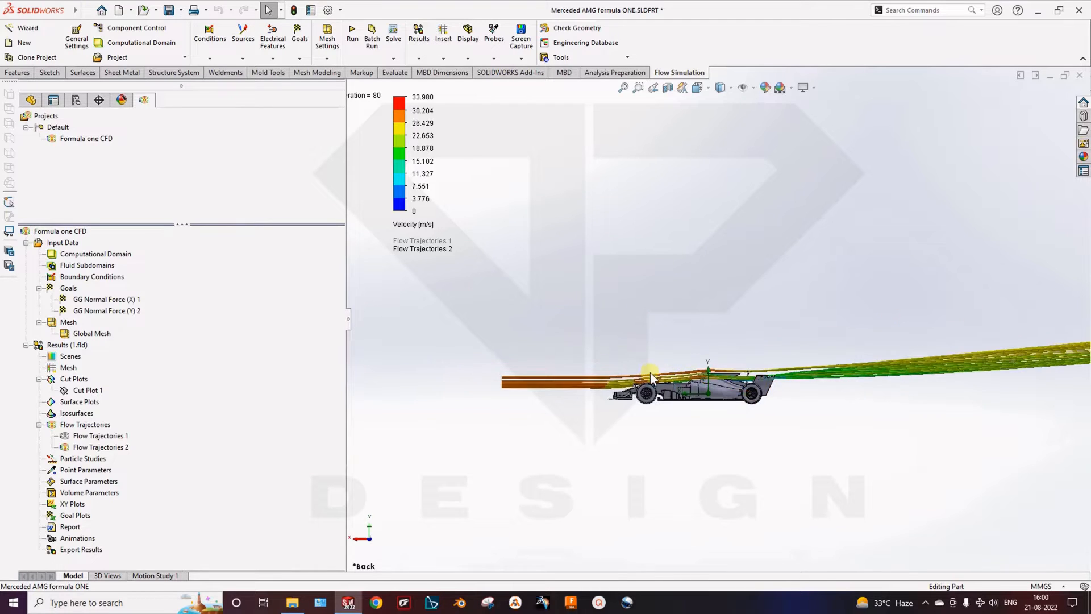
{"action": "scroll", "coordinate": [728, 367], "scroll_direction": "up", "scroll_amount": 4}
{"action": "scroll", "coordinate": [718, 350], "scroll_direction": "down", "scroll_amount": 9}
{"action": "middle_click_drag", "start_coordinate": [718, 349], "coordinate": [747, 421]}
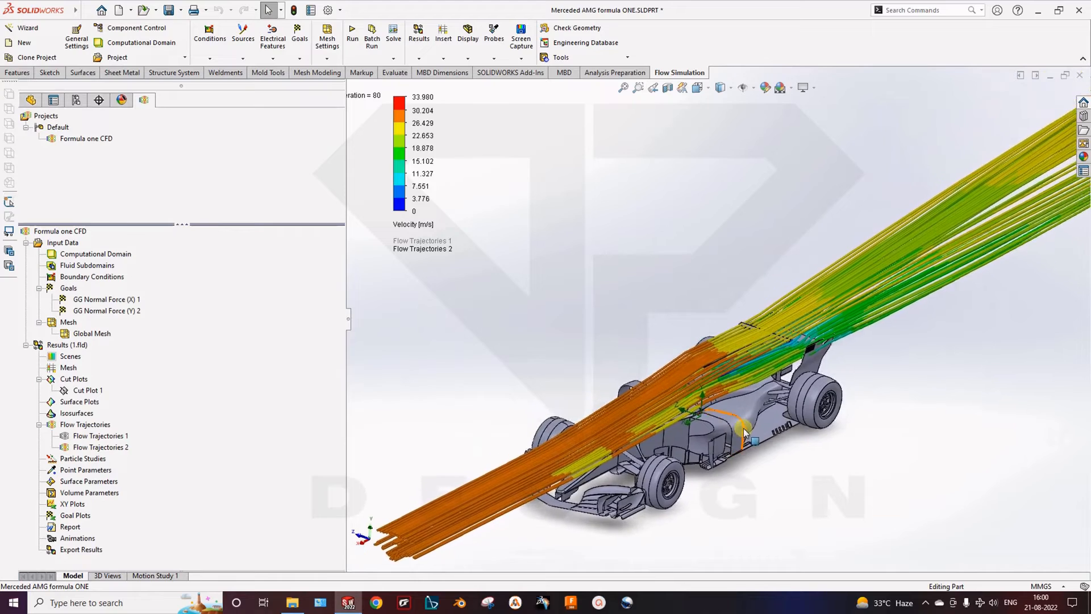
{"action": "scroll", "coordinate": [744, 398], "scroll_direction": "up", "scroll_amount": 3}
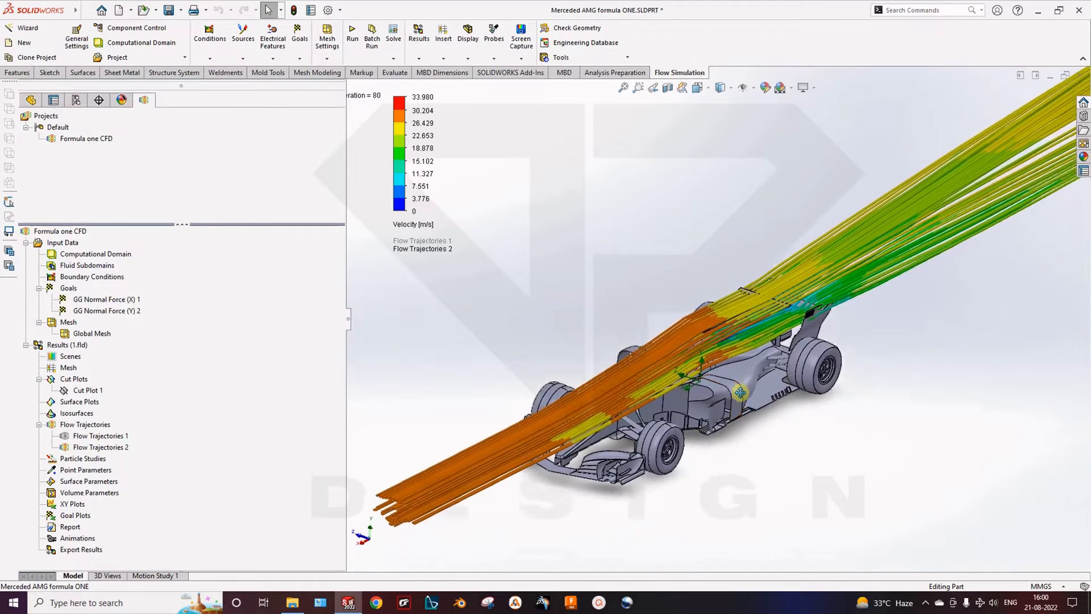
Step: Play the Flow Trajectories 2 animation and watch the flow develop over the car from the front corner
{"action": "right_click", "coordinate": [76, 449]}
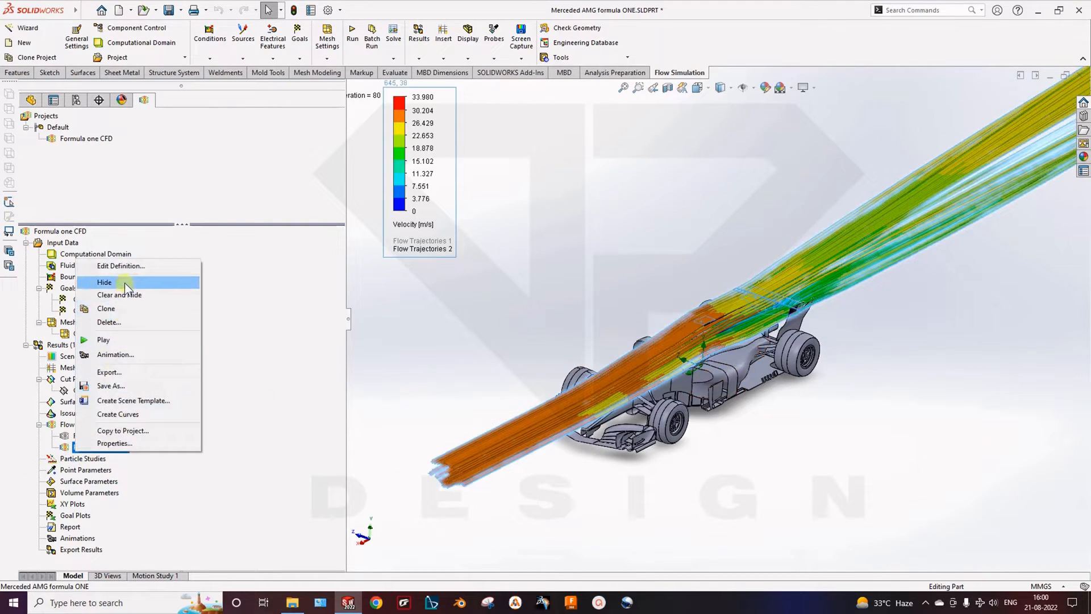
{"action": "left_click", "coordinate": [170, 340]}
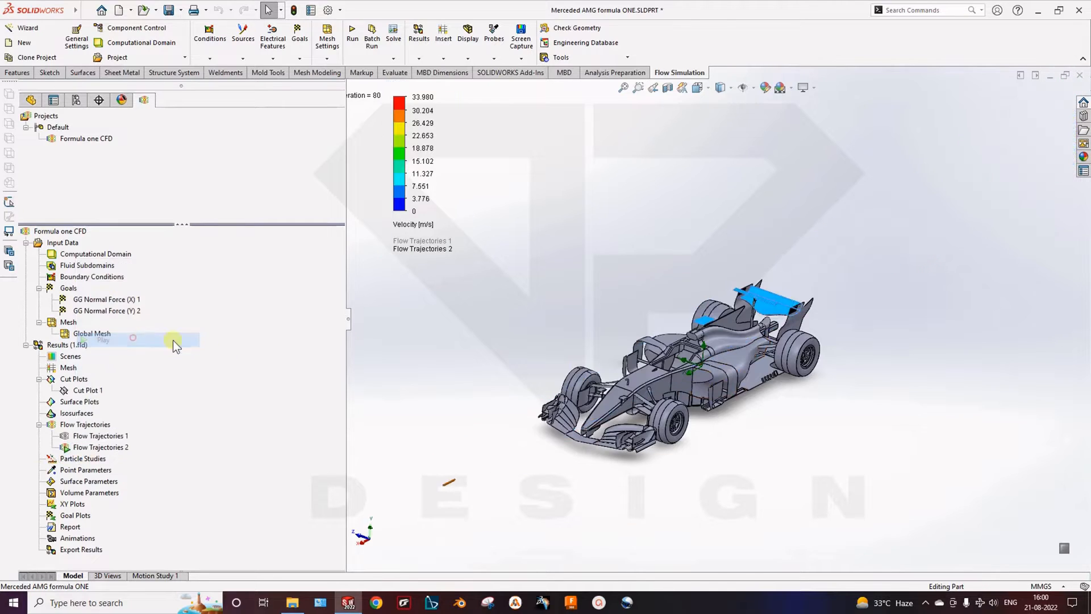
{"action": "middle_click_drag", "start_coordinate": [653, 411], "coordinate": [654, 476]}
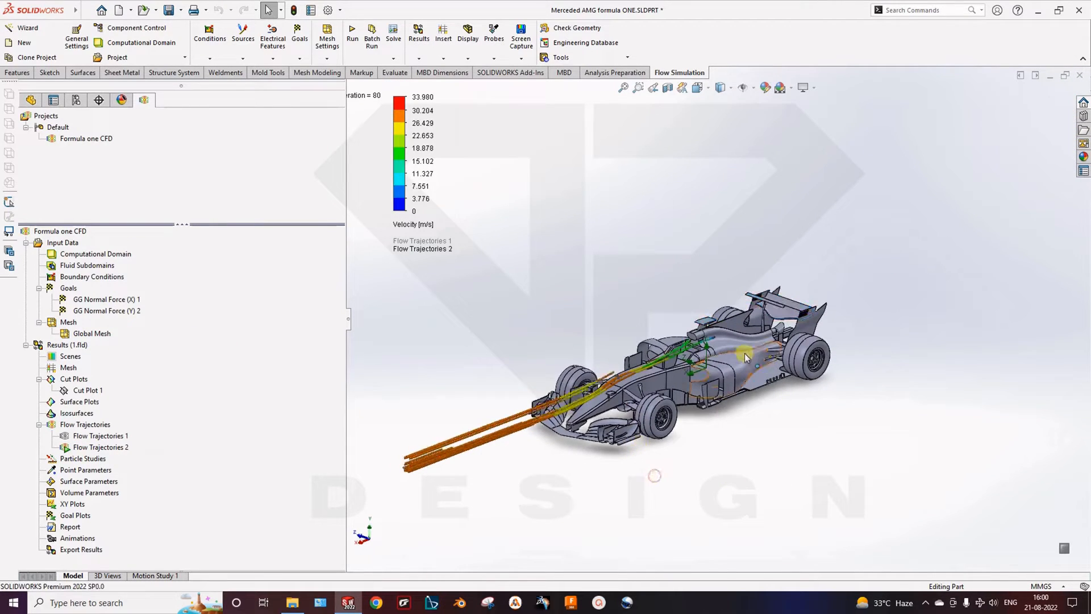
{"action": "scroll", "coordinate": [732, 366], "scroll_direction": "down", "scroll_amount": 4}
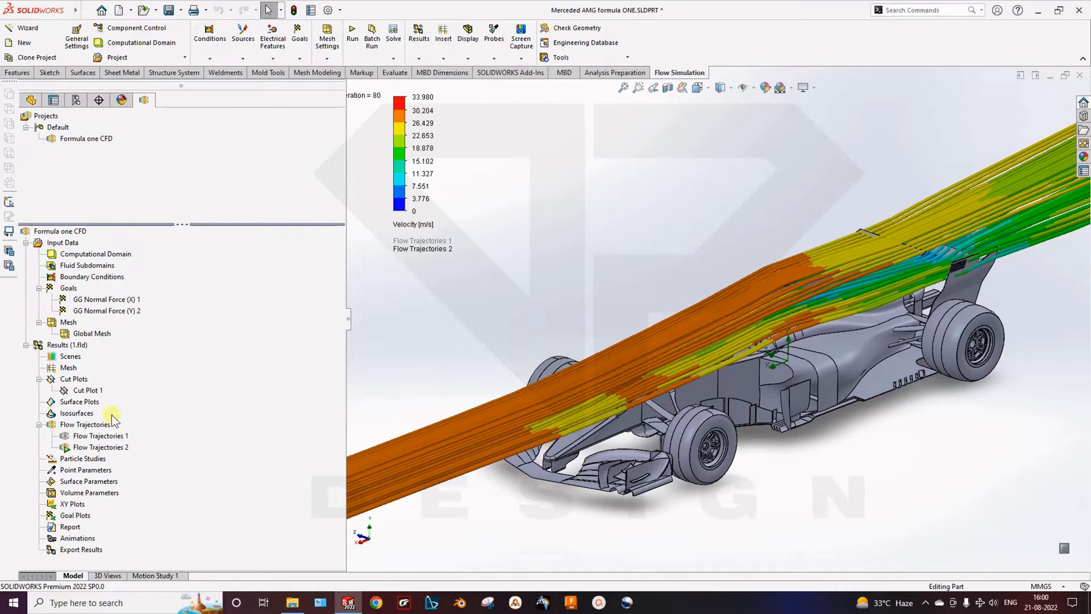
Step: Edit the definition of Flow Trajectories 2 and clear its four starting faces
{"action": "right_click", "coordinate": [108, 446]}
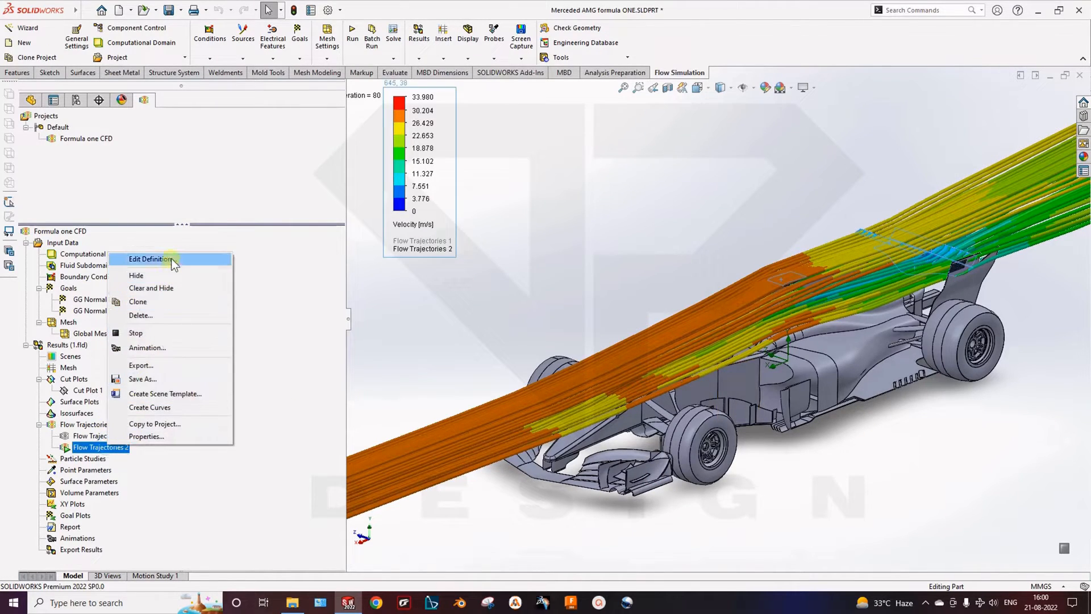
{"action": "left_click", "coordinate": [171, 258]}
{"action": "type", "text": "3"}
{"action": "right_click", "coordinate": [86, 208]}
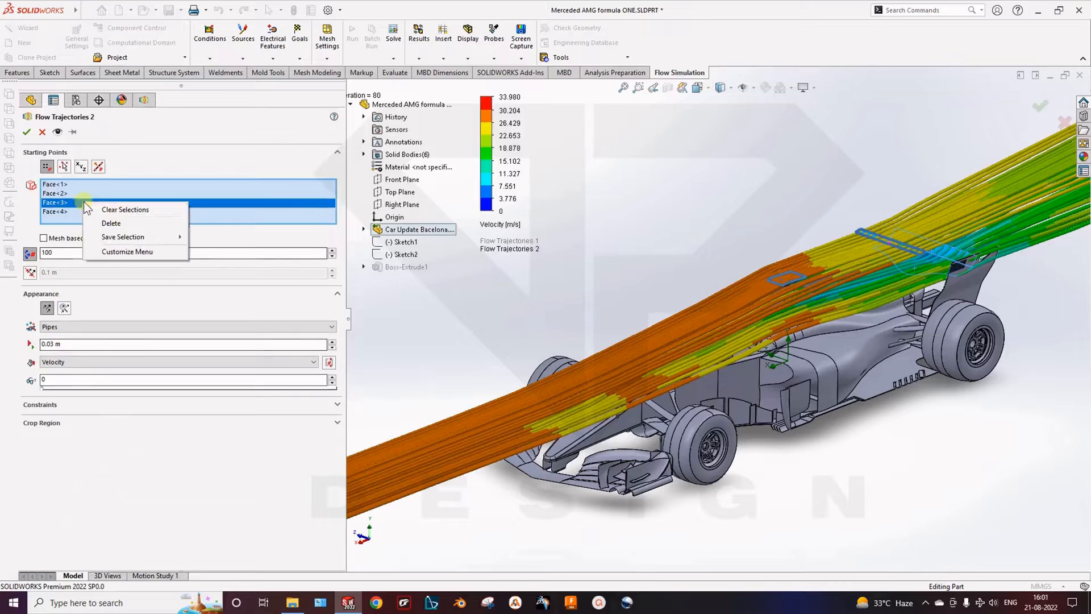
{"action": "left_click", "coordinate": [120, 210]}
Step: Select the flap faces on both sides of the front wing as starting points and update the trajectory plot
{"action": "middle_click_drag", "start_coordinate": [609, 501], "coordinate": [751, 571]}
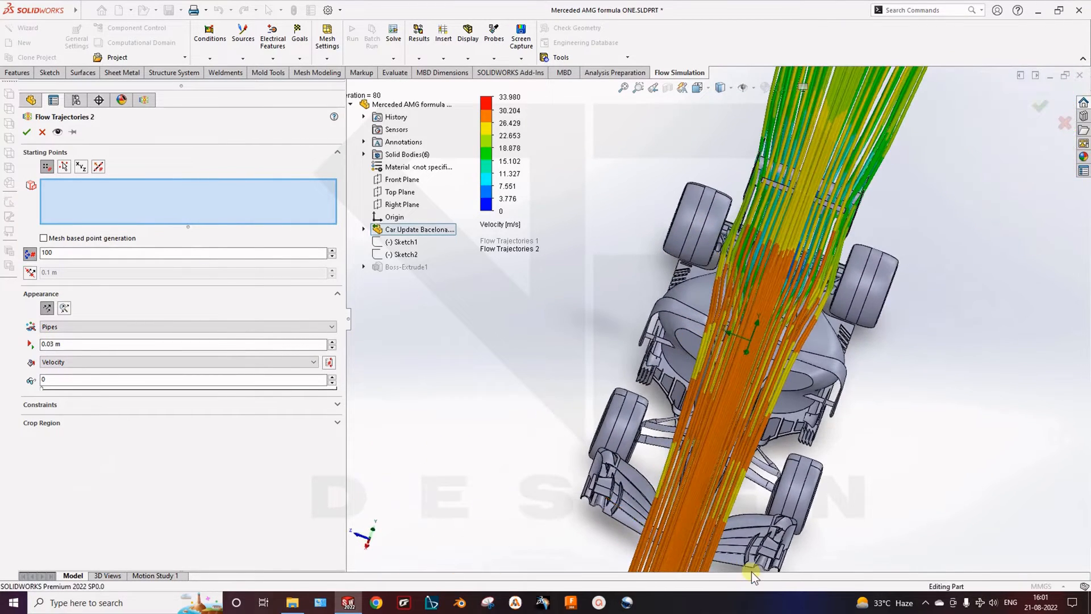
{"action": "left_click", "coordinate": [739, 531]}
{"action": "left_click", "coordinate": [741, 546]}
{"action": "left_click", "coordinate": [741, 547]}
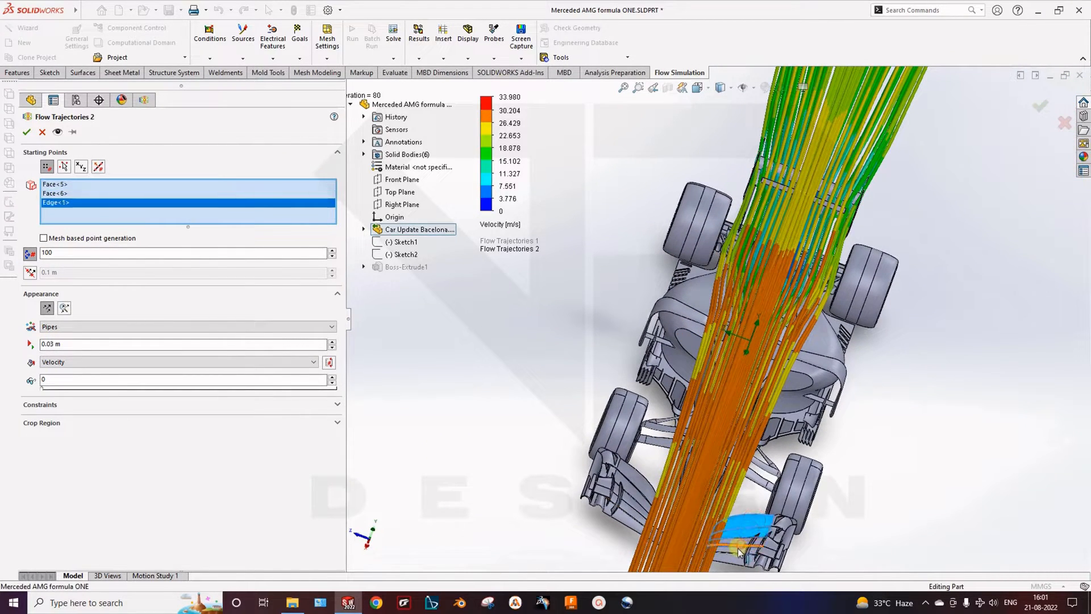
{"action": "left_click", "coordinate": [739, 552]}
{"action": "left_click", "coordinate": [733, 559]}
{"action": "left_click", "coordinate": [625, 519]}
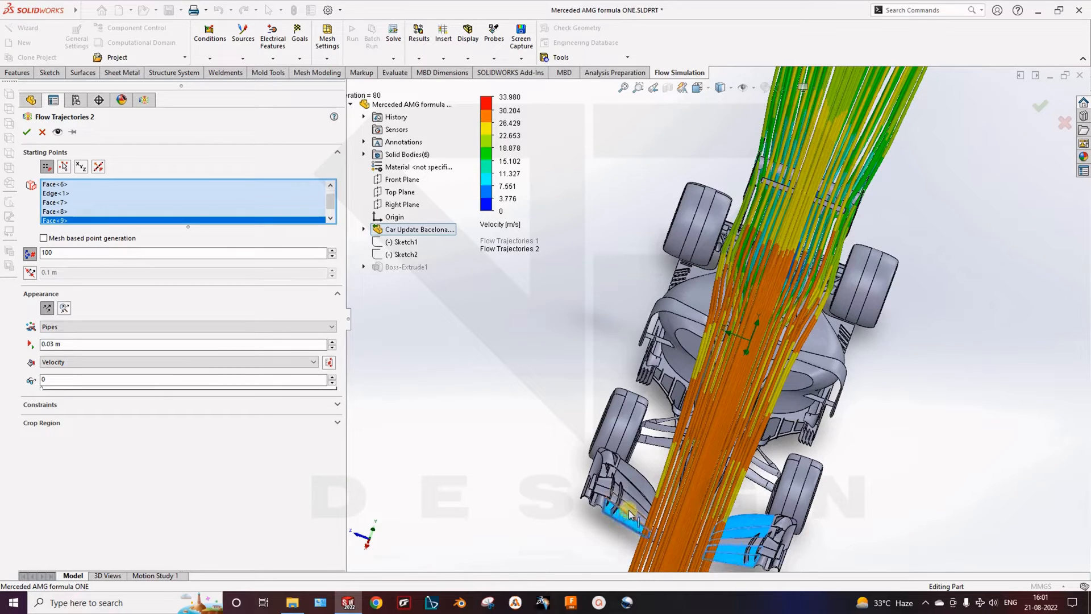
{"action": "left_click", "coordinate": [633, 510]}
{"action": "left_click", "coordinate": [632, 502]}
{"action": "left_click", "coordinate": [635, 495]}
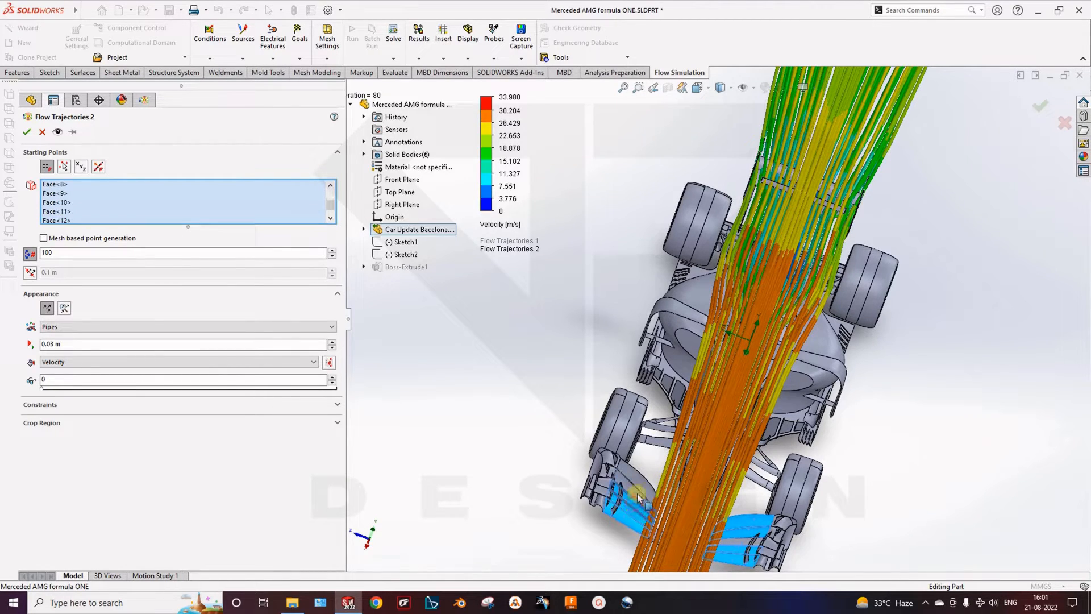
{"action": "left_click", "coordinate": [631, 491]}
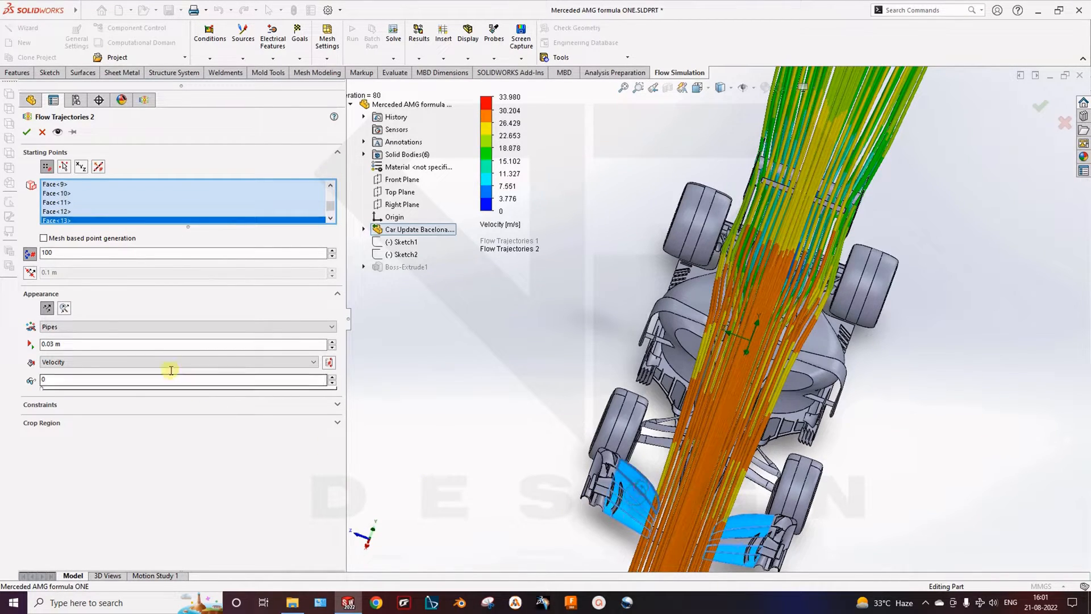
{"action": "left_click", "coordinate": [27, 132]}
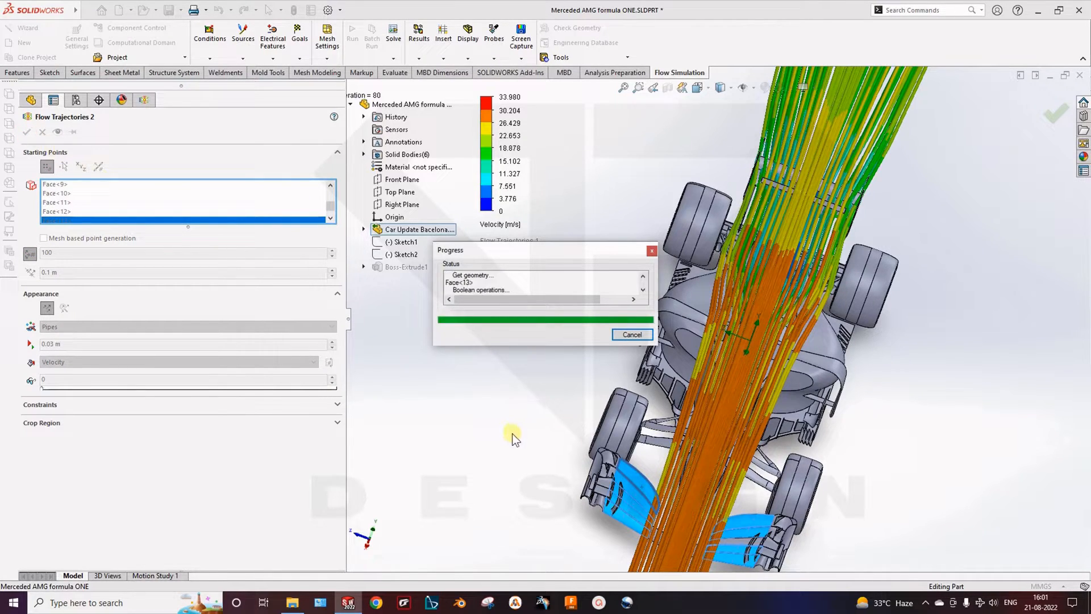
Step: Examine the trajectories from the front wing as they pass the front wheel, sidepod and floor edge
{"action": "mouse_move", "coordinate": [584, 419]}
{"action": "middle_mouse_down"}
{"action": "mouse_move", "coordinate": [598, 398]}
{"action": "mouse_move", "coordinate": [614, 409]}
{"action": "mouse_move", "coordinate": [569, 432]}
{"action": "mouse_move", "coordinate": [579, 433]}
{"action": "middle_mouse_up"}
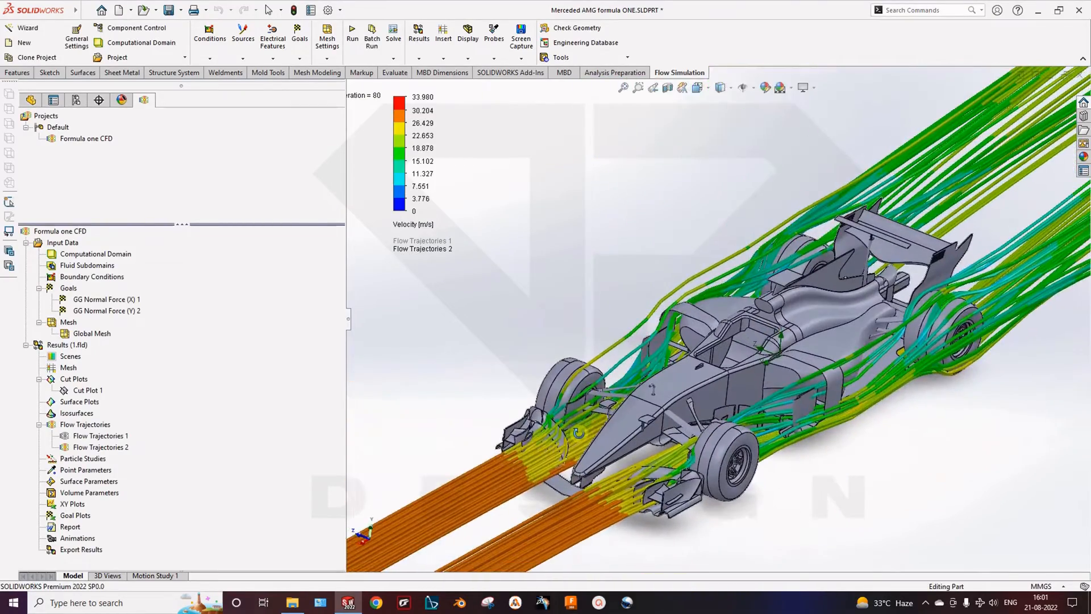
{"action": "scroll", "coordinate": [692, 482], "scroll_direction": "down", "scroll_amount": 2}
{"action": "middle_click_drag", "start_coordinate": [692, 484], "coordinate": [517, 455], "text": "ctrl"}
{"action": "middle_click_drag", "start_coordinate": [810, 401], "coordinate": [719, 495], "text": "ctrl"}
{"action": "scroll", "coordinate": [733, 486], "scroll_direction": "up", "scroll_amount": 2}
{"action": "scroll", "coordinate": [748, 473], "scroll_direction": "down", "scroll_amount": 5}
{"action": "middle_click_drag", "start_coordinate": [676, 427], "coordinate": [589, 396], "text": "ctrl"}
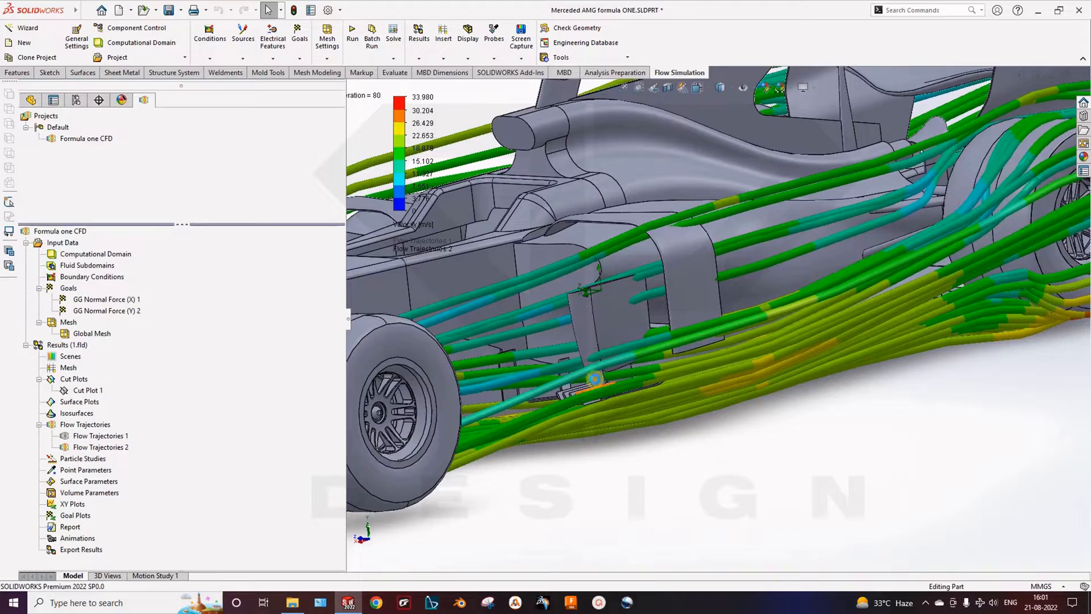
{"action": "scroll", "coordinate": [579, 373], "scroll_direction": "up", "scroll_amount": 2}
{"action": "scroll", "coordinate": [711, 450], "scroll_direction": "down", "scroll_amount": 4}
{"action": "scroll", "coordinate": [670, 384], "scroll_direction": "down", "scroll_amount": 2}
{"action": "scroll", "coordinate": [677, 422], "scroll_direction": "up", "scroll_amount": 2}
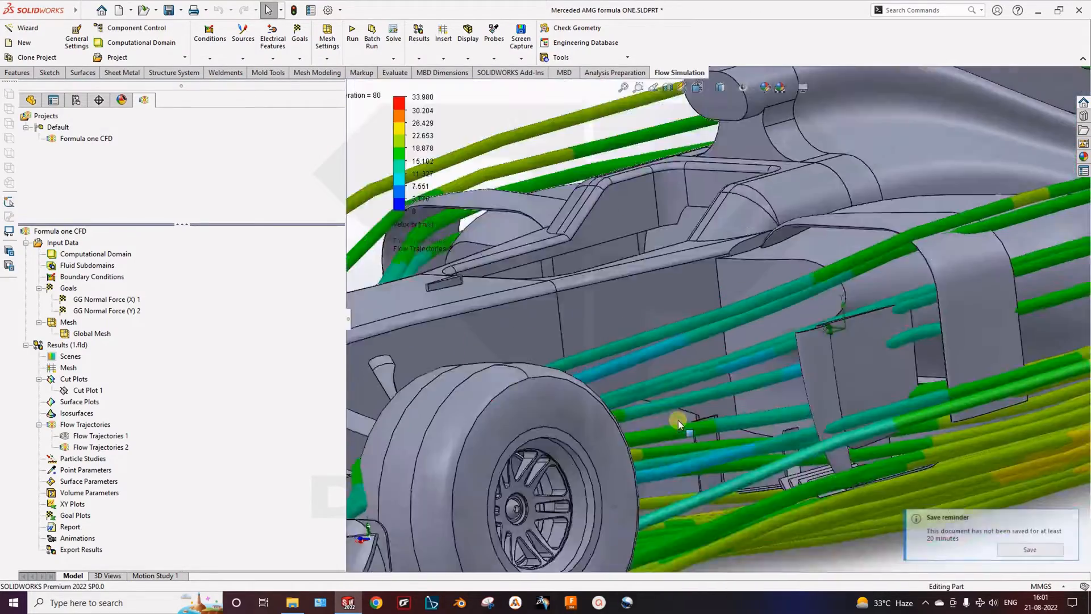
Step: Review the front wing trajectories over the whole car from the front corner
{"action": "scroll", "coordinate": [677, 421], "scroll_direction": "up", "scroll_amount": 4}
{"action": "middle_click_drag", "start_coordinate": [677, 420], "coordinate": [663, 397]}
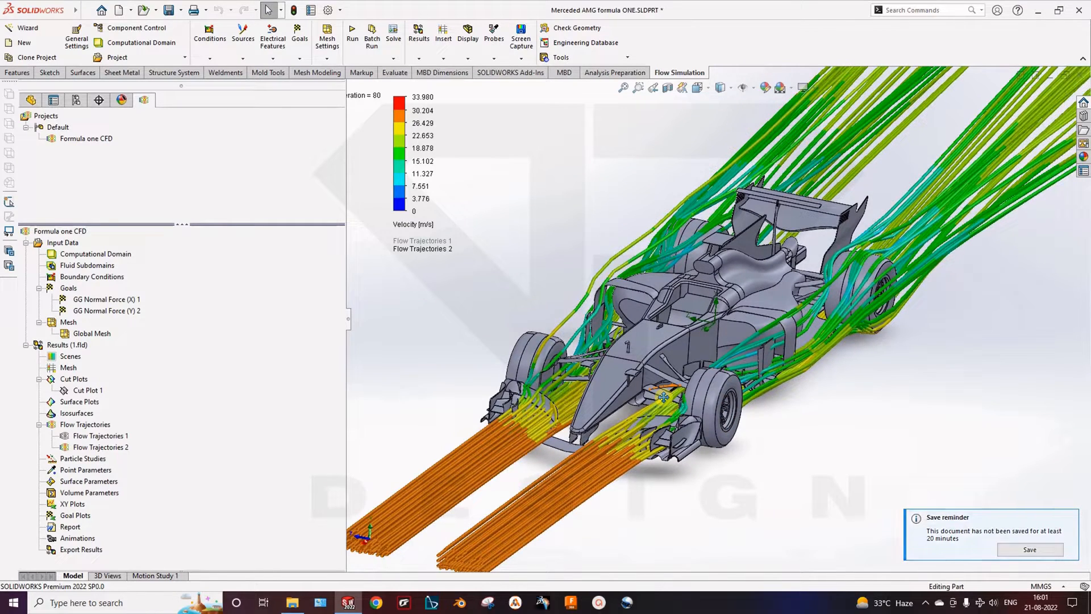
{"action": "middle_click_drag", "start_coordinate": [662, 401], "coordinate": [635, 463]}
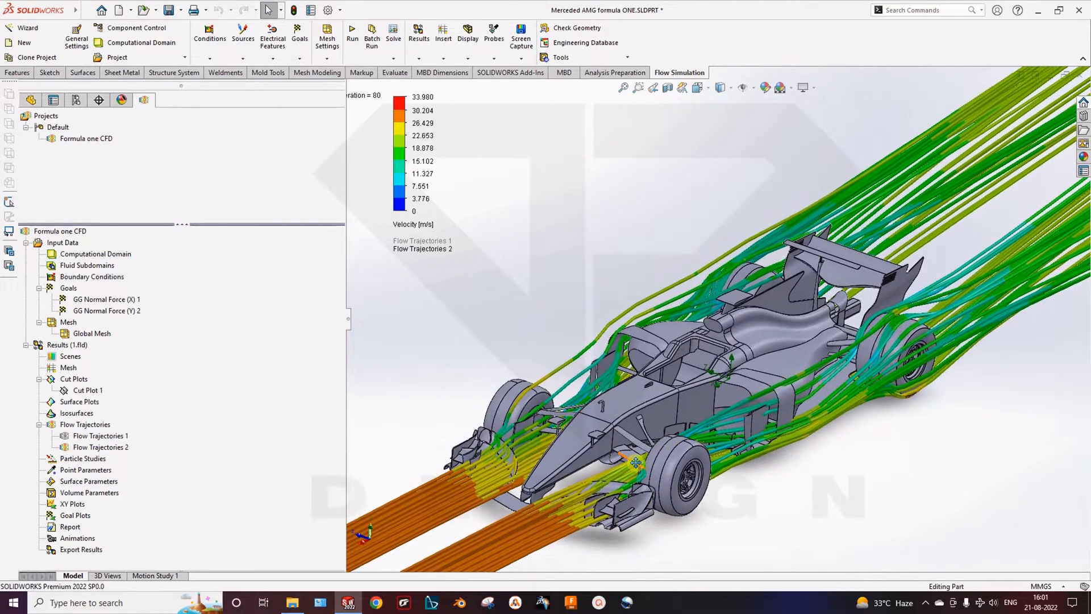
{"action": "middle_click_drag", "start_coordinate": [717, 485], "coordinate": [741, 400], "text": "ctrl"}
{"action": "scroll", "coordinate": [741, 431], "scroll_direction": "up", "scroll_amount": 1}
{"action": "scroll", "coordinate": [721, 396], "scroll_direction": "down", "scroll_amount": 2}
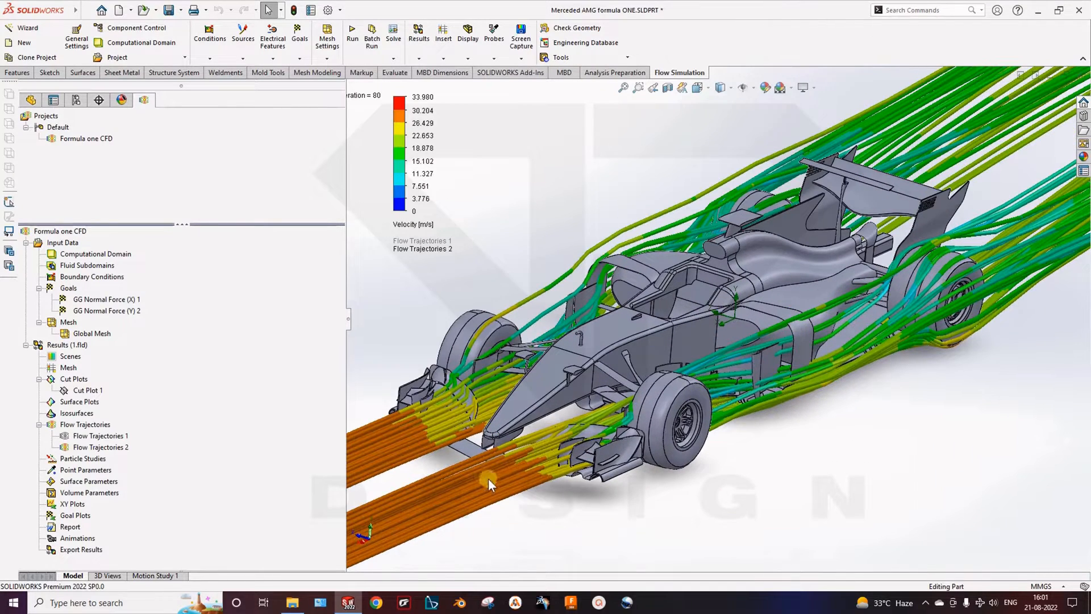
{"action": "middle_click_drag", "start_coordinate": [489, 478], "coordinate": [497, 494], "text": "ctrl"}
Step: Hide Flow Trajectories 2 and point out the X and Y normal force goals in the analysis tree
{"action": "right_click", "coordinate": [95, 448]}
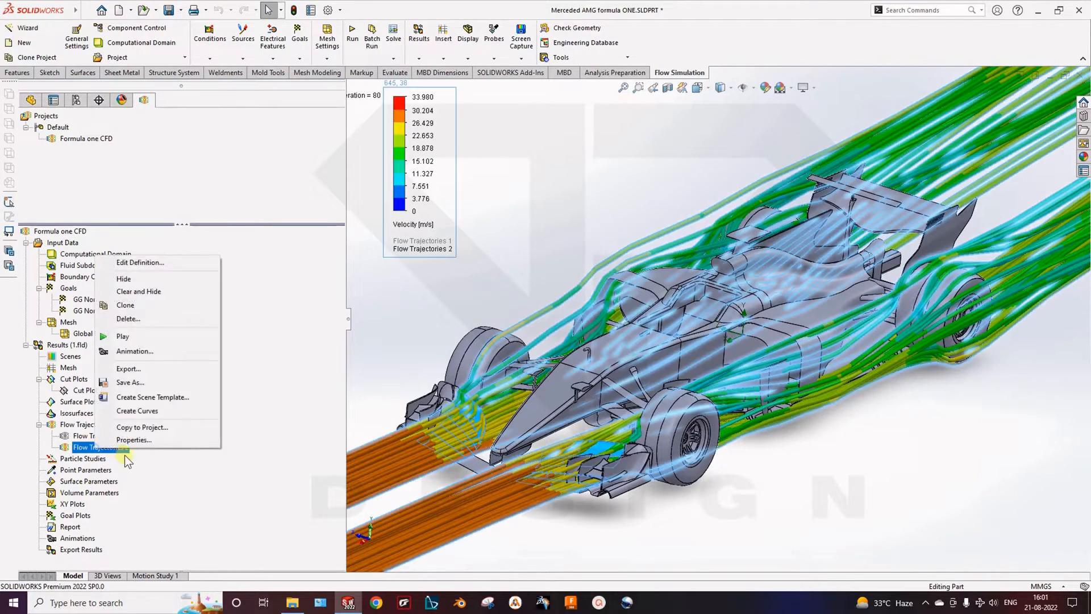
{"action": "left_click", "coordinate": [178, 292]}
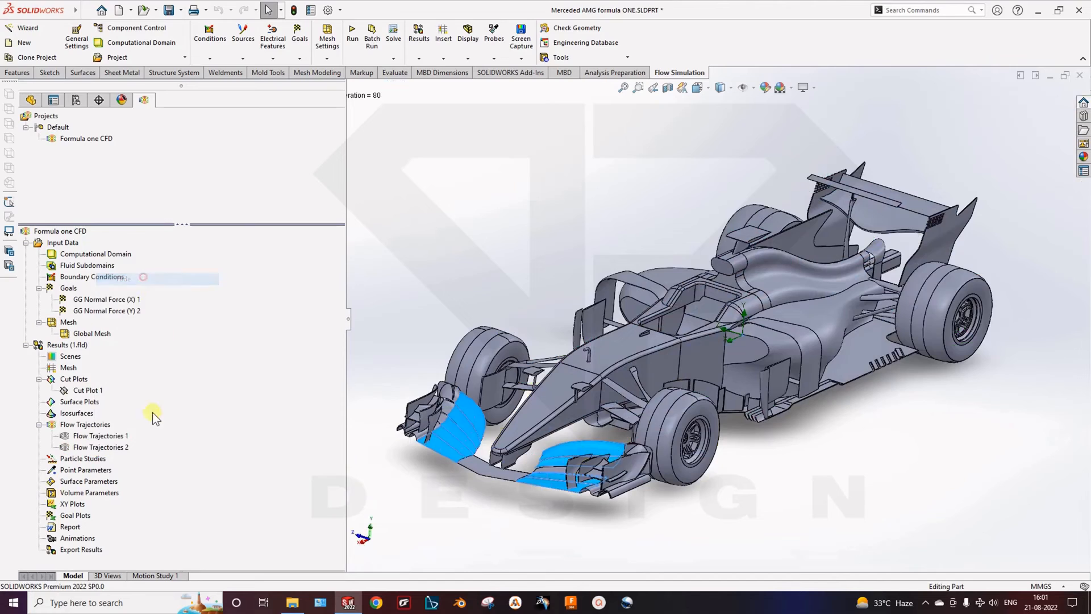
{"action": "left_click", "coordinate": [106, 299]}
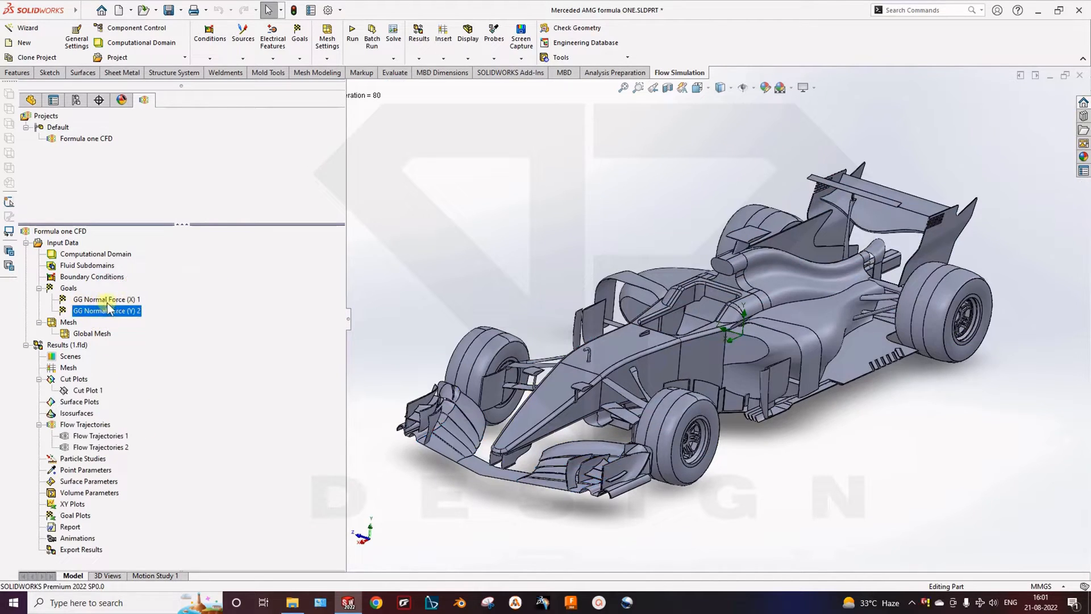
{"action": "left_click", "coordinate": [61, 299]}
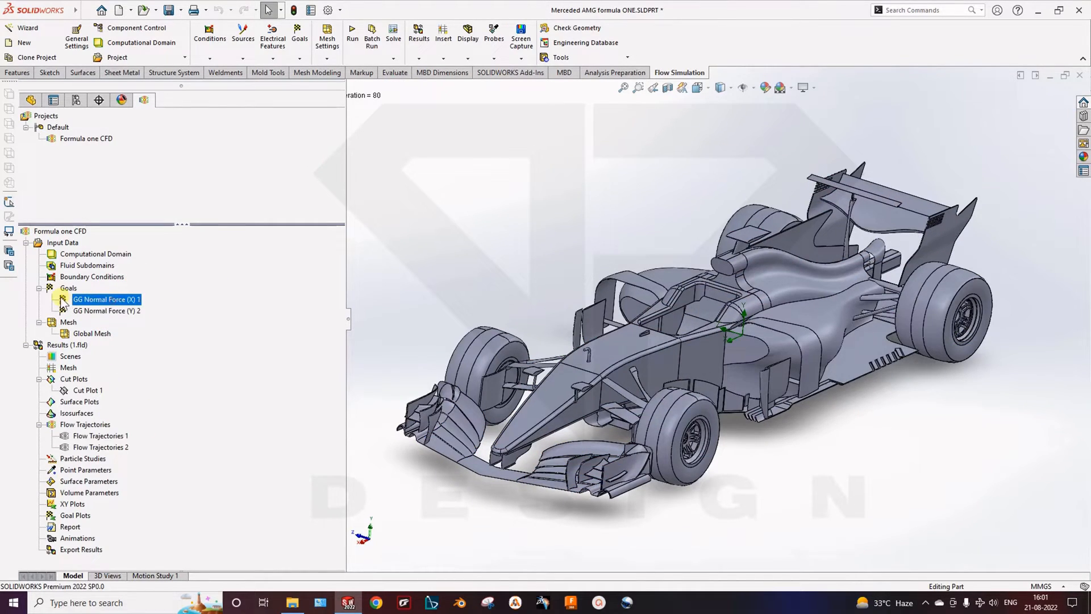
{"action": "left_click", "coordinate": [107, 311]}
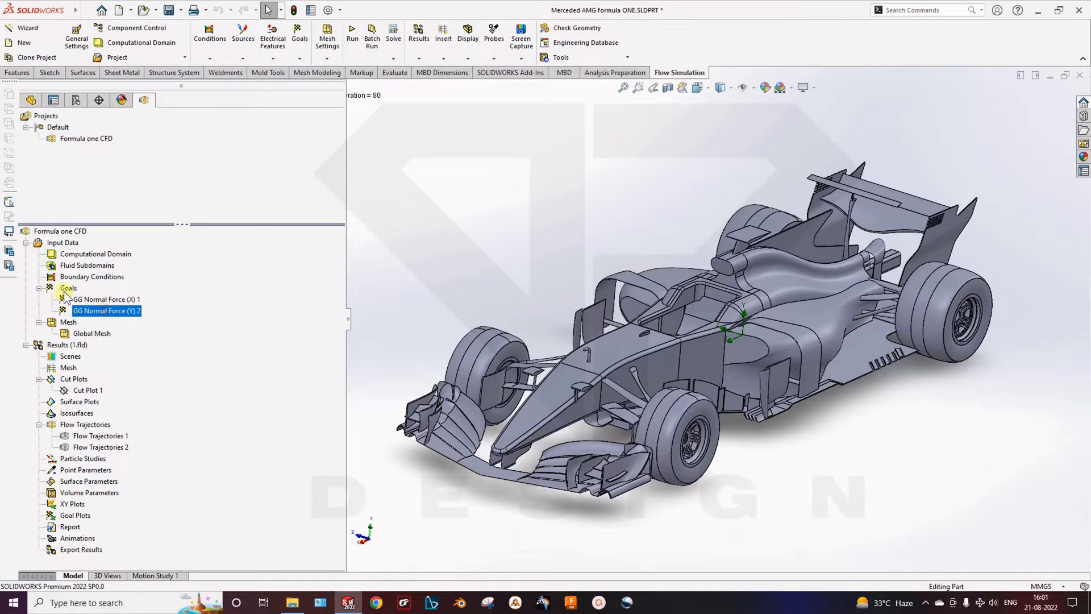
Step: Insert a goal plot that includes all goals over iterations and show its results
{"action": "right_click", "coordinate": [73, 517]}
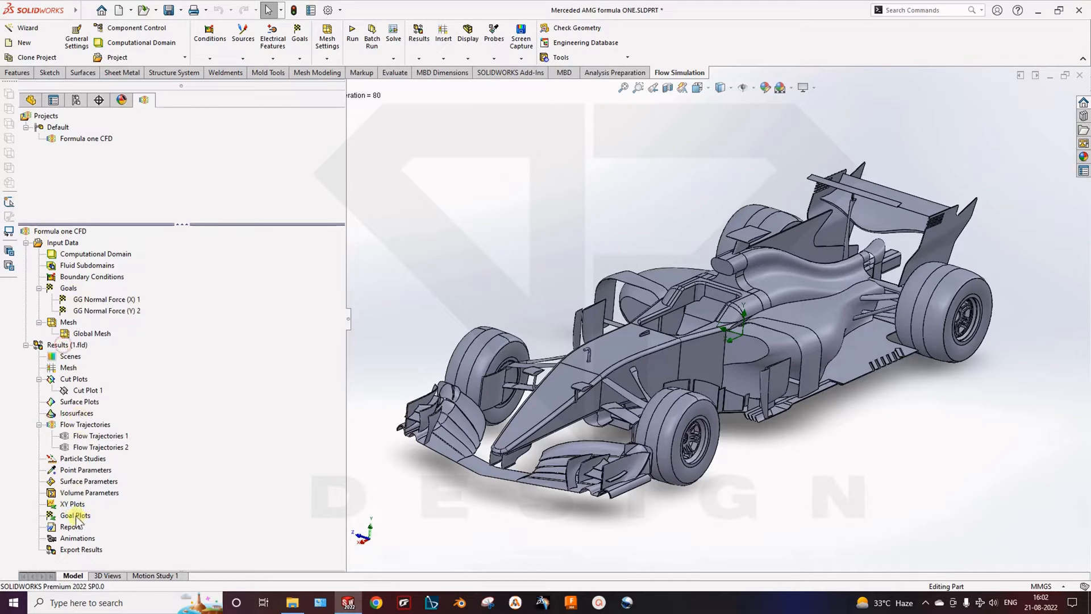
{"action": "right_click", "coordinate": [76, 517]}
{"action": "left_click", "coordinate": [111, 525]}
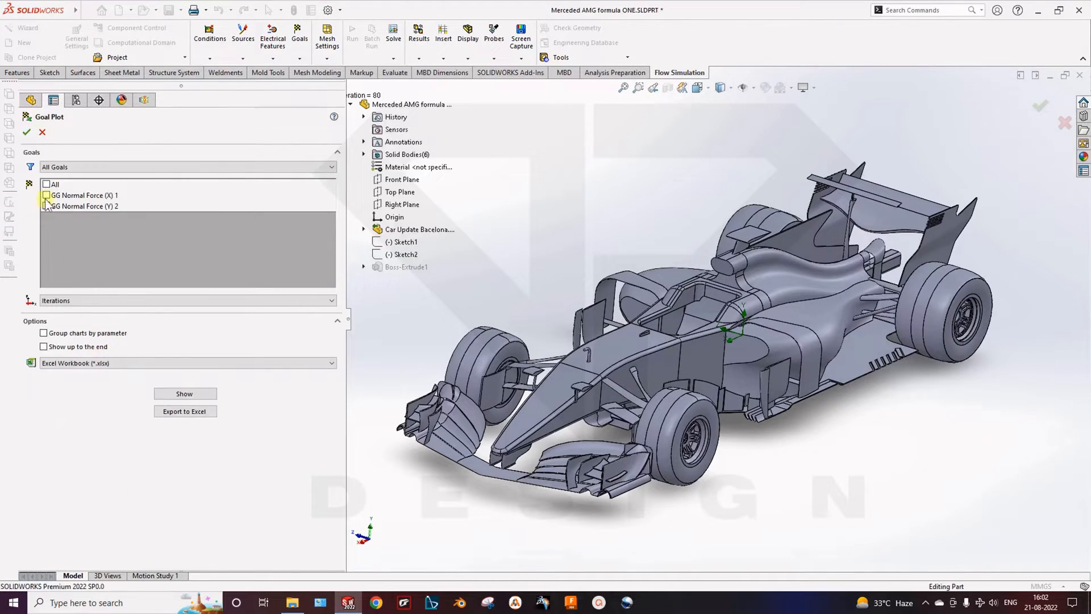
{"action": "left_click", "coordinate": [46, 184]}
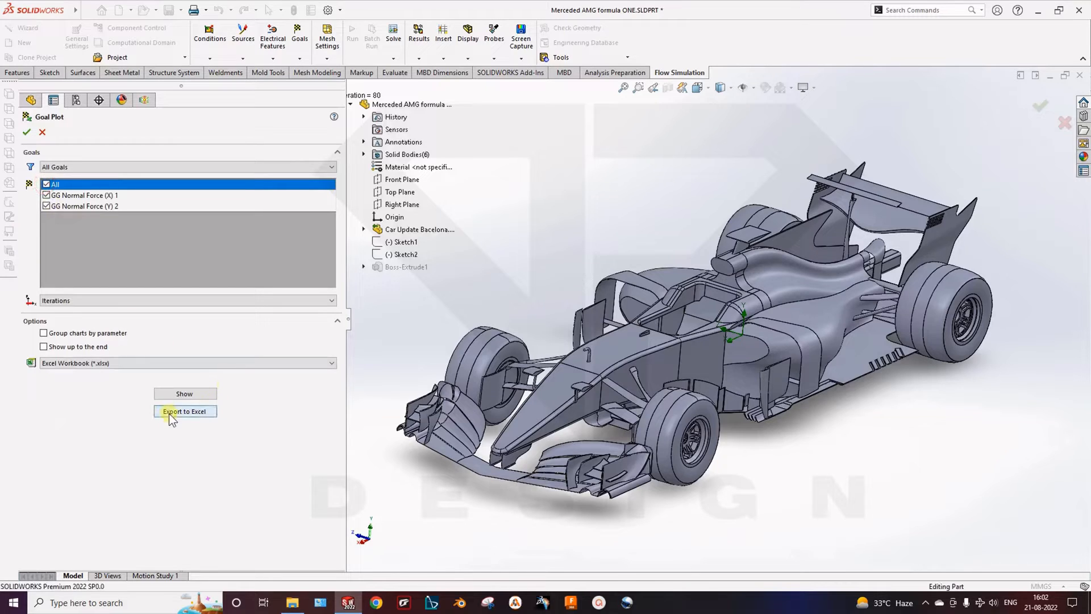
{"action": "left_click", "coordinate": [196, 394]}
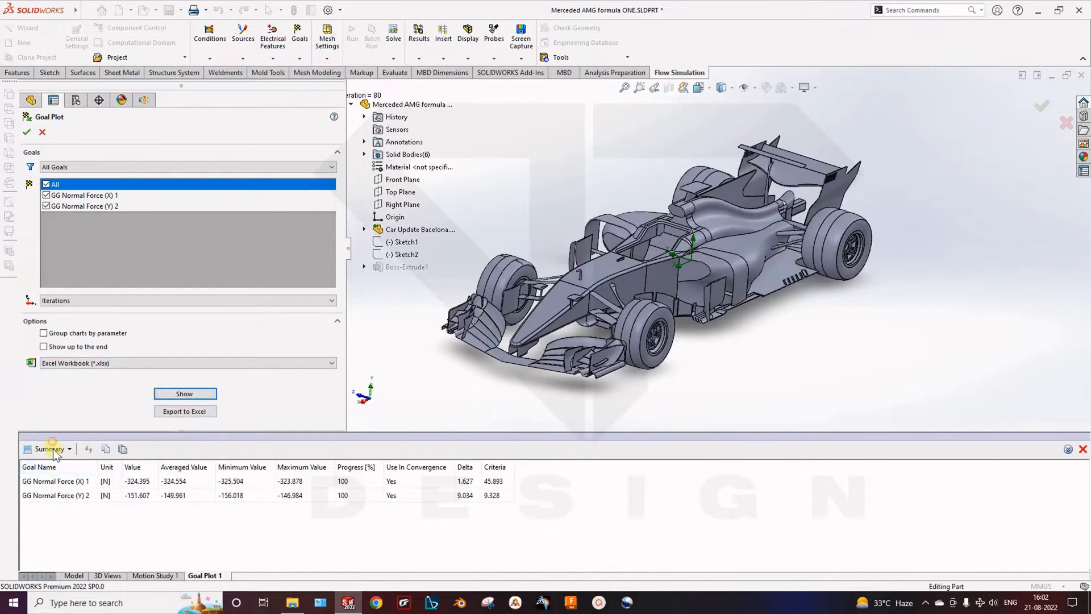
Step: Inspect the goals' history charts and the summary table with the maximum X force, and close the results pane
{"action": "left_click", "coordinate": [54, 449]}
{"action": "left_click", "coordinate": [62, 476]}
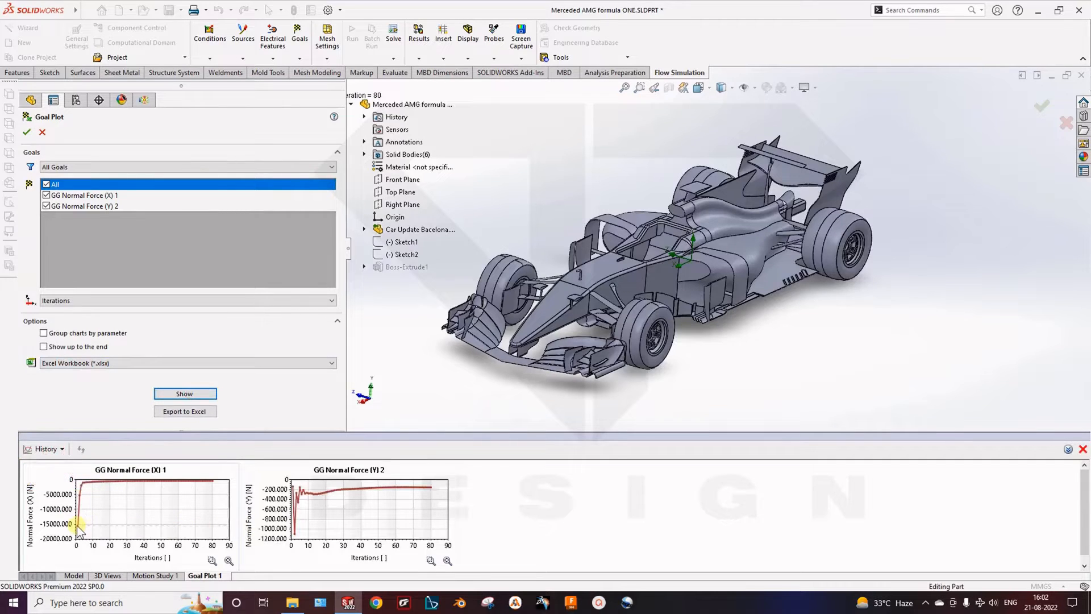
{"action": "mouse_move", "coordinate": [101, 484]}
{"action": "left_click", "coordinate": [51, 449]}
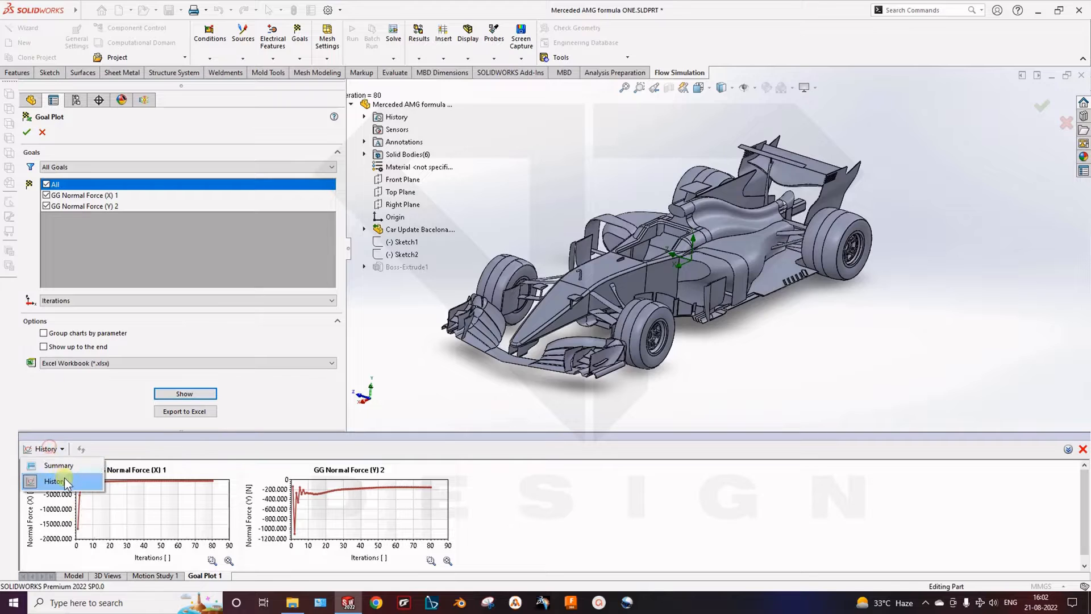
{"action": "left_click", "coordinate": [67, 464]}
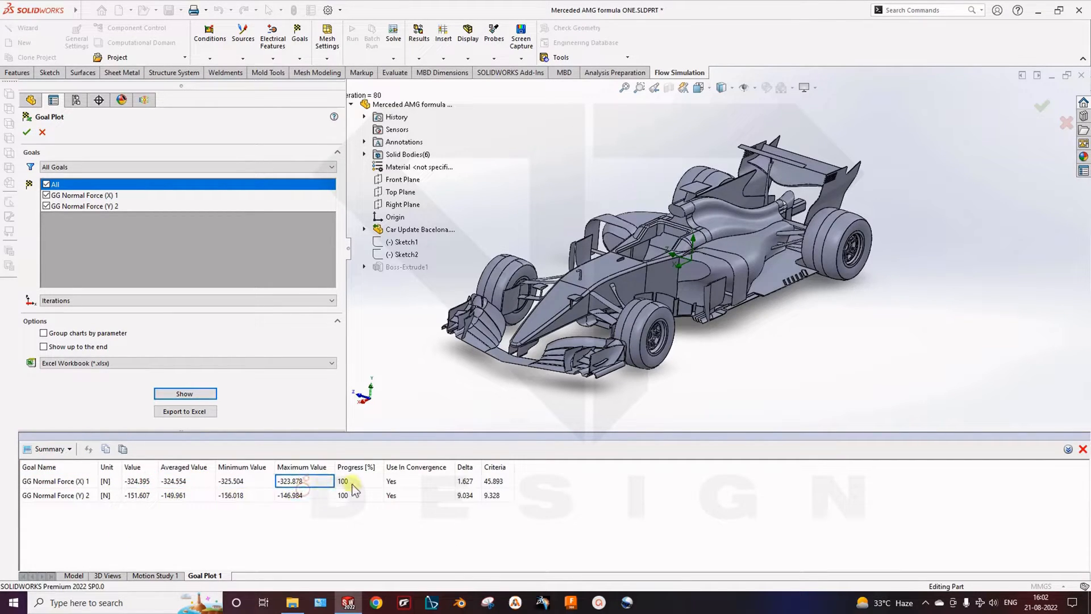
{"action": "left_click", "coordinate": [293, 482]}
{"action": "left_click", "coordinate": [1082, 449]}
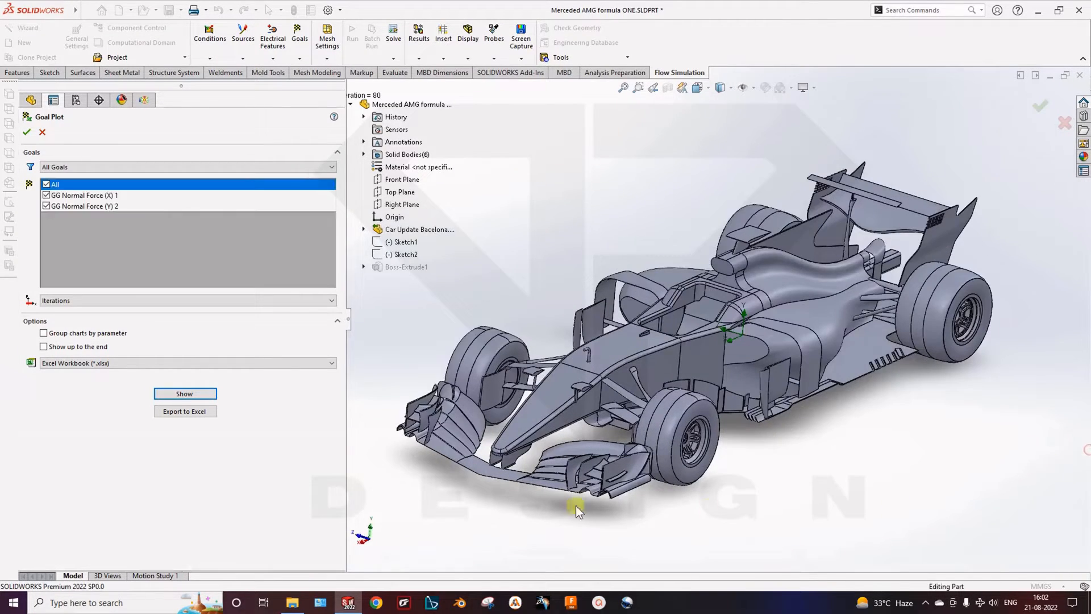
Step: Close the goal plot settings and inspect the car without any result plots shown
{"action": "left_click", "coordinate": [42, 133]}
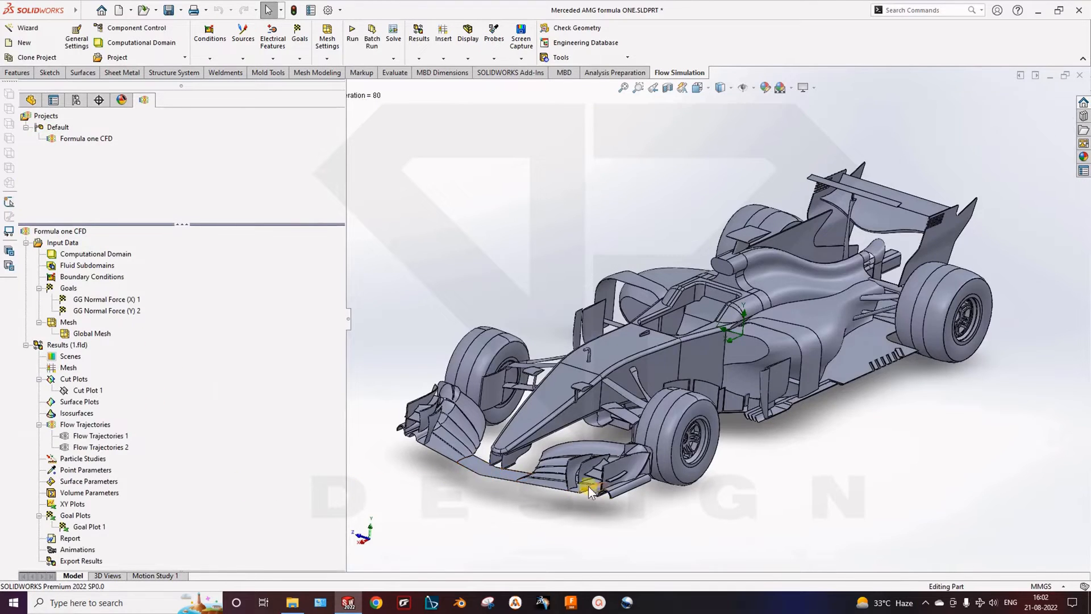
{"action": "middle_click_drag", "start_coordinate": [503, 412], "coordinate": [492, 442]}
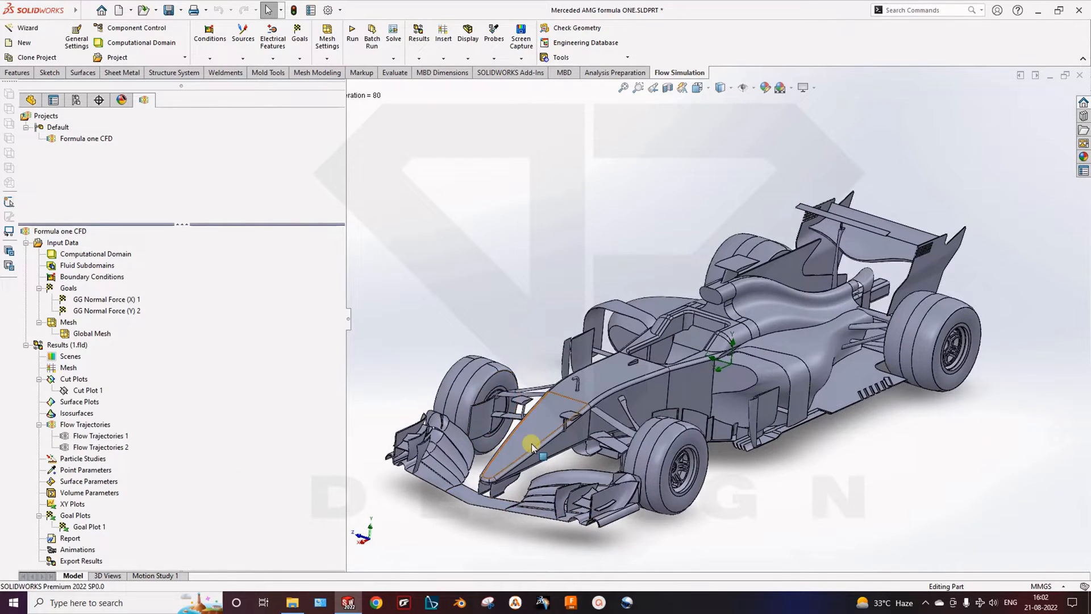
{"action": "middle_click_drag", "start_coordinate": [603, 453], "coordinate": [196, 508]}
Step: Open the analysis report setup, look through its documents, pictures and charts, and IDs options, and close it without adding anything
{"action": "right_click", "coordinate": [78, 536]}
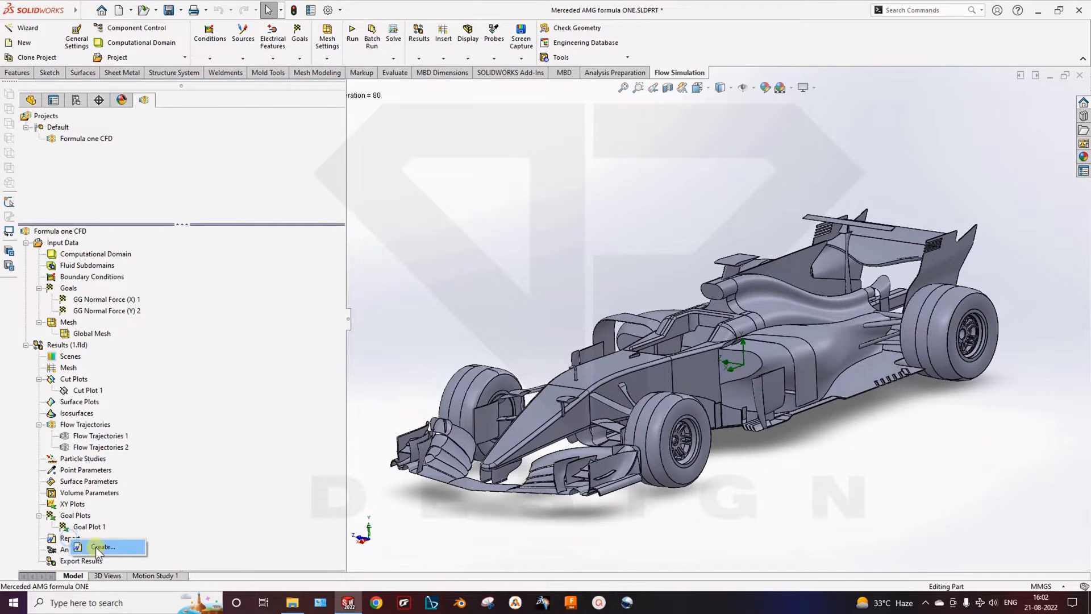
{"action": "left_click", "coordinate": [97, 548]}
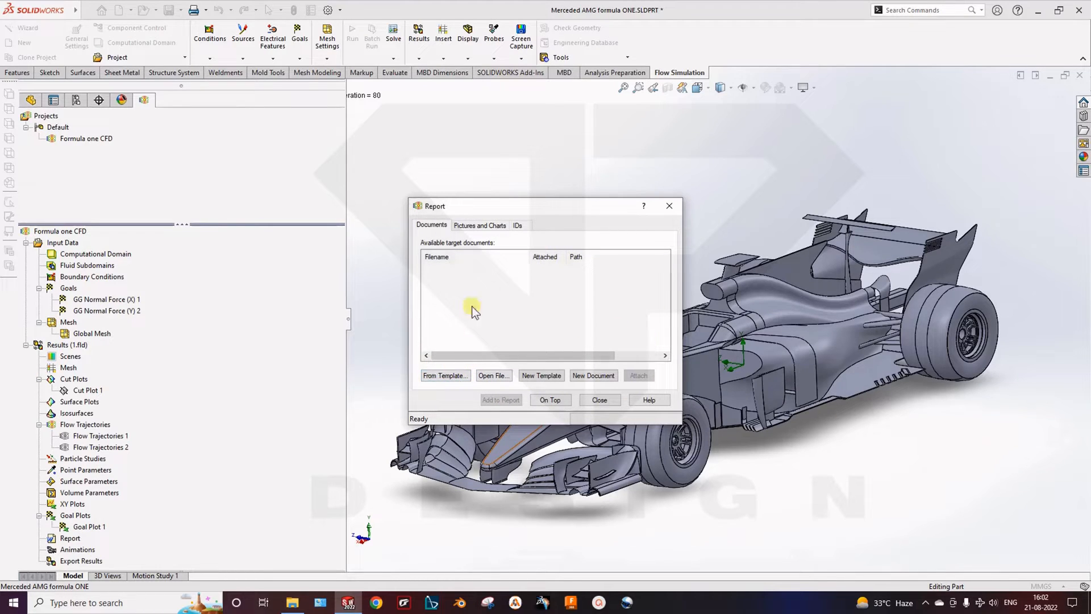
{"action": "left_click", "coordinate": [465, 225]}
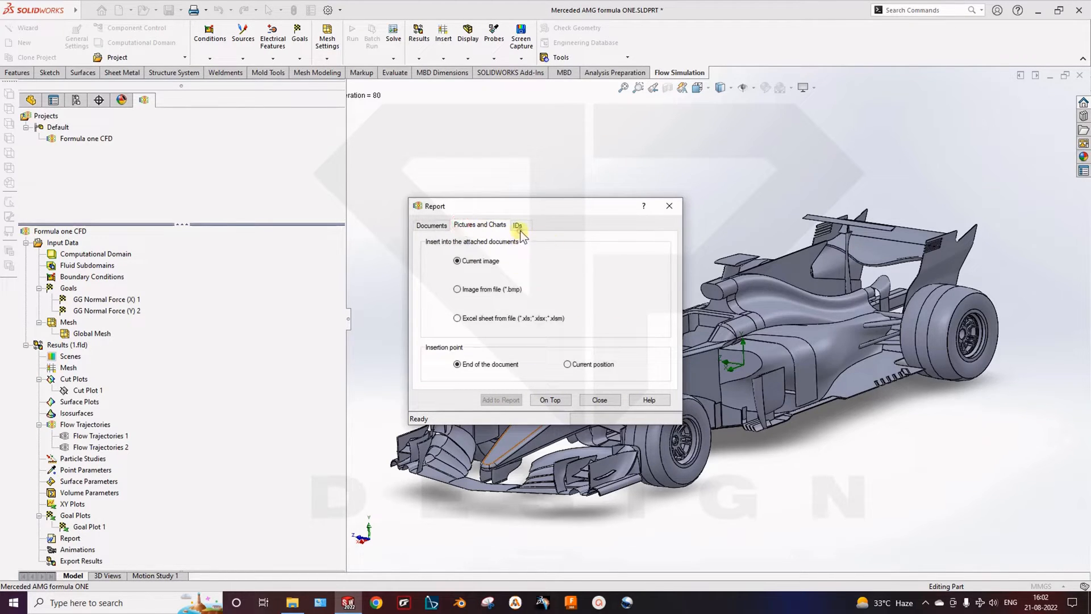
{"action": "left_click", "coordinate": [520, 226]}
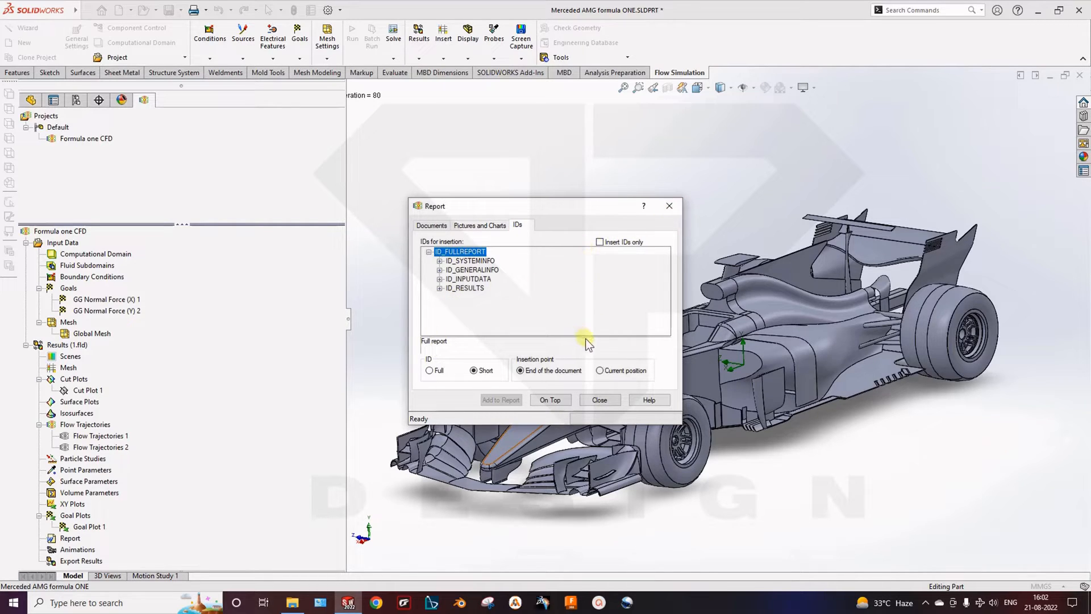
{"action": "left_click", "coordinate": [600, 398]}
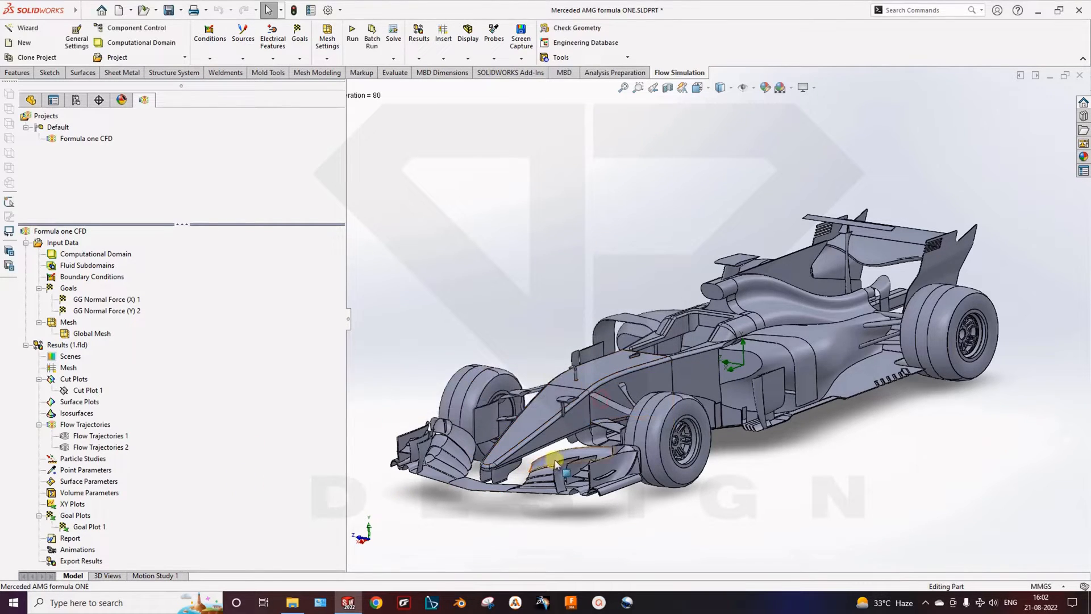
Step: Set the car's display style to Hidden Lines Removed
{"action": "middle_click_drag", "start_coordinate": [592, 459], "coordinate": [571, 448]}
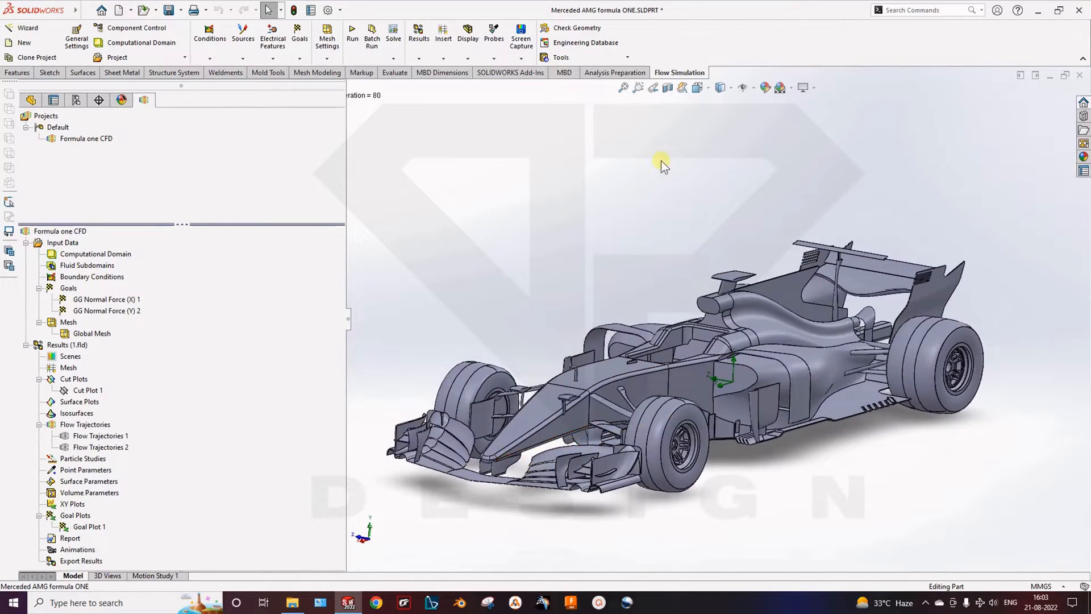
{"action": "left_click", "coordinate": [705, 91]}
{"action": "left_click", "coordinate": [720, 89]}
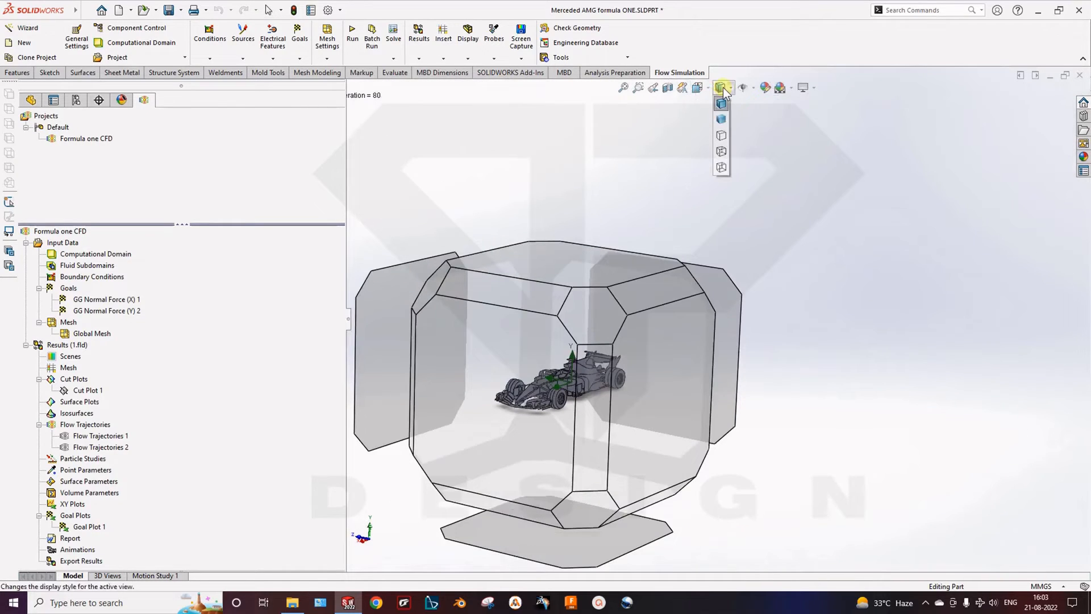
{"action": "left_click", "coordinate": [723, 140]}
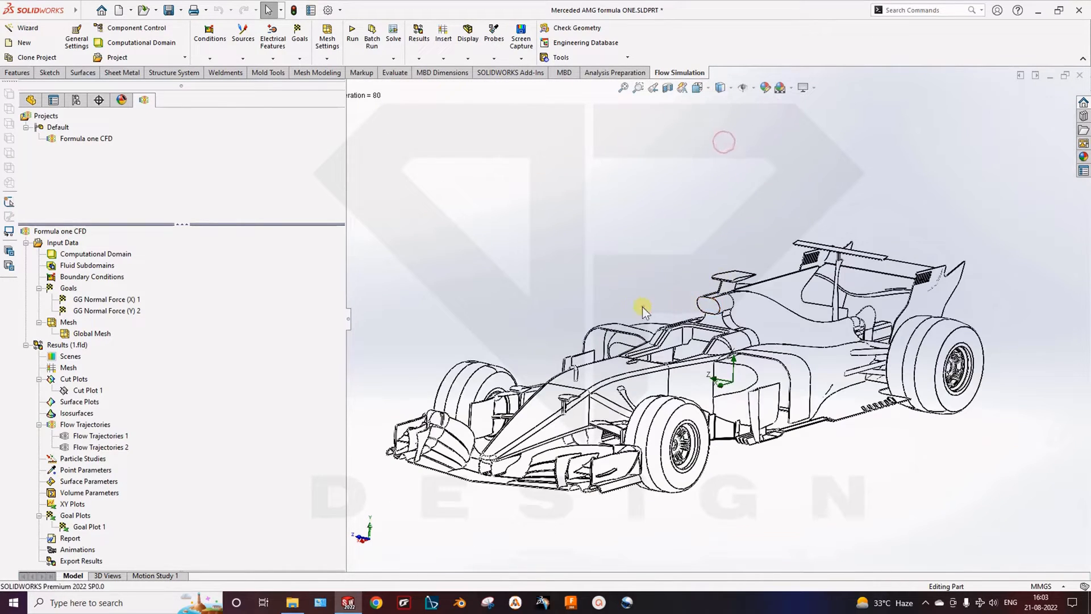
{"action": "left_click", "coordinate": [729, 94]}
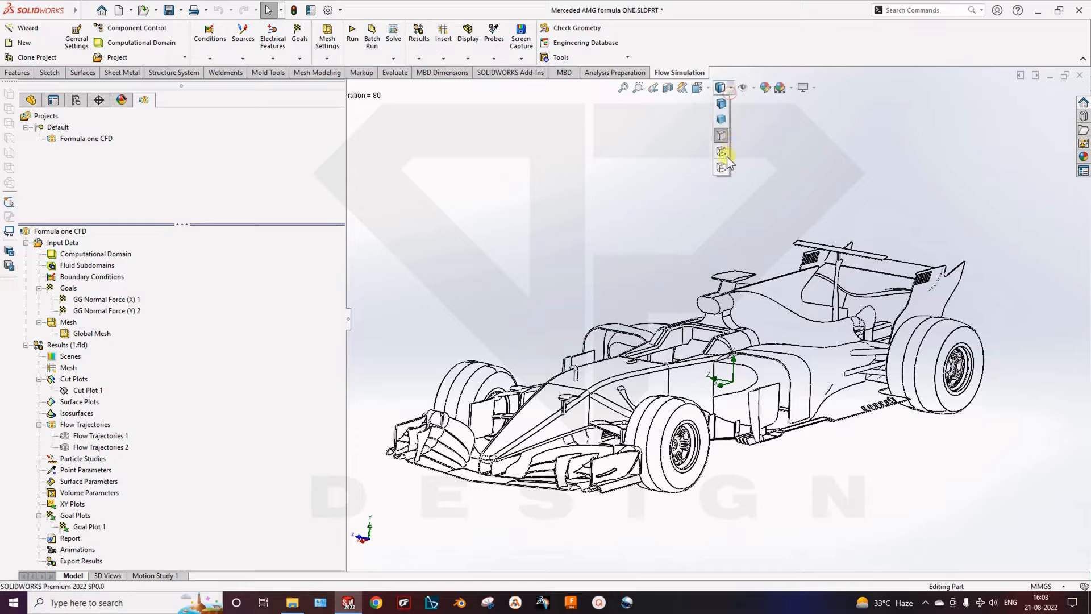
Step: Create a planar section view of the car through the Top Plane at 0.00 mm offset
{"action": "left_click", "coordinate": [666, 91]}
{"action": "left_click", "coordinate": [640, 149]}
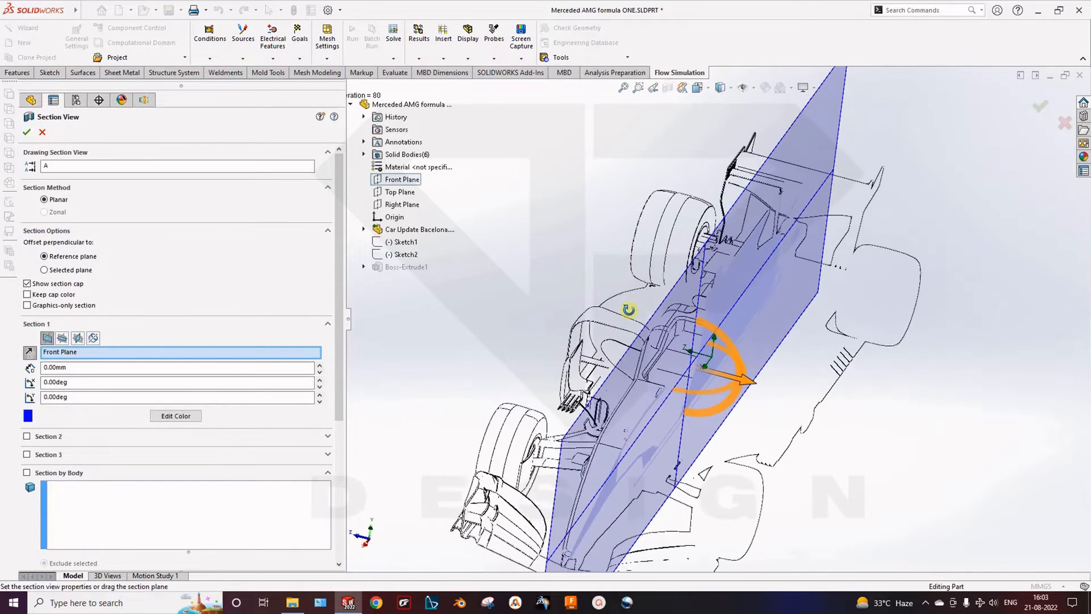
{"action": "left_click", "coordinate": [62, 337]}
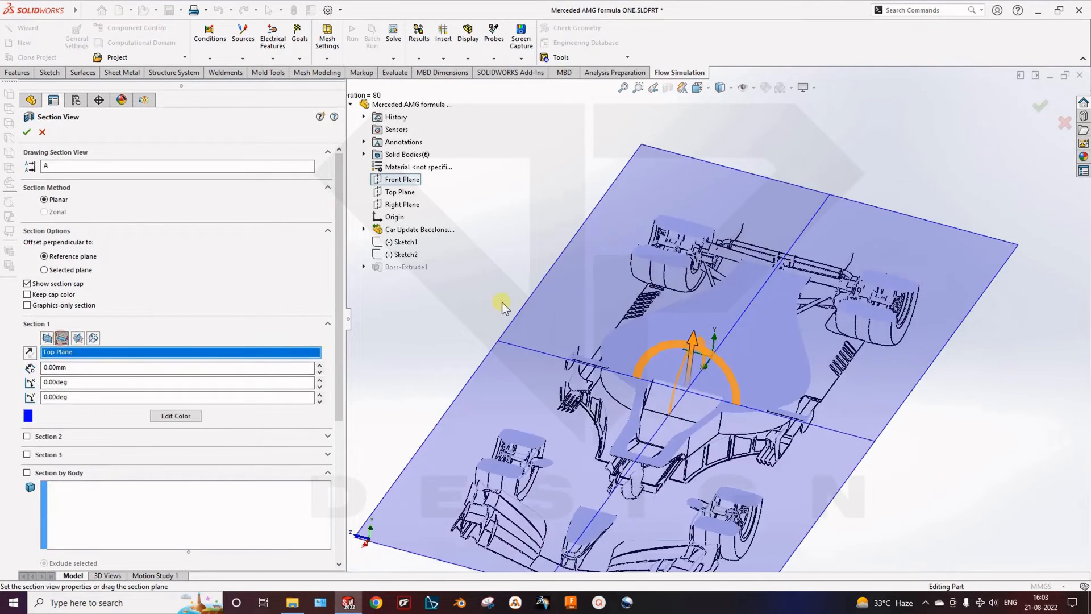
{"action": "left_click", "coordinate": [27, 132]}
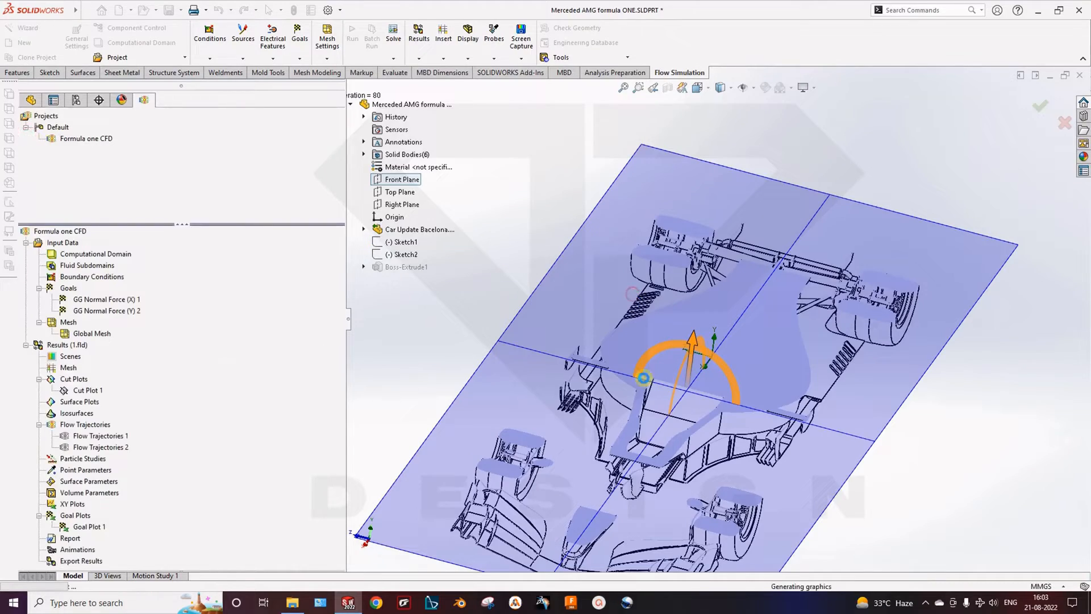
{"action": "middle_click_drag", "start_coordinate": [479, 315], "coordinate": [653, 261]}
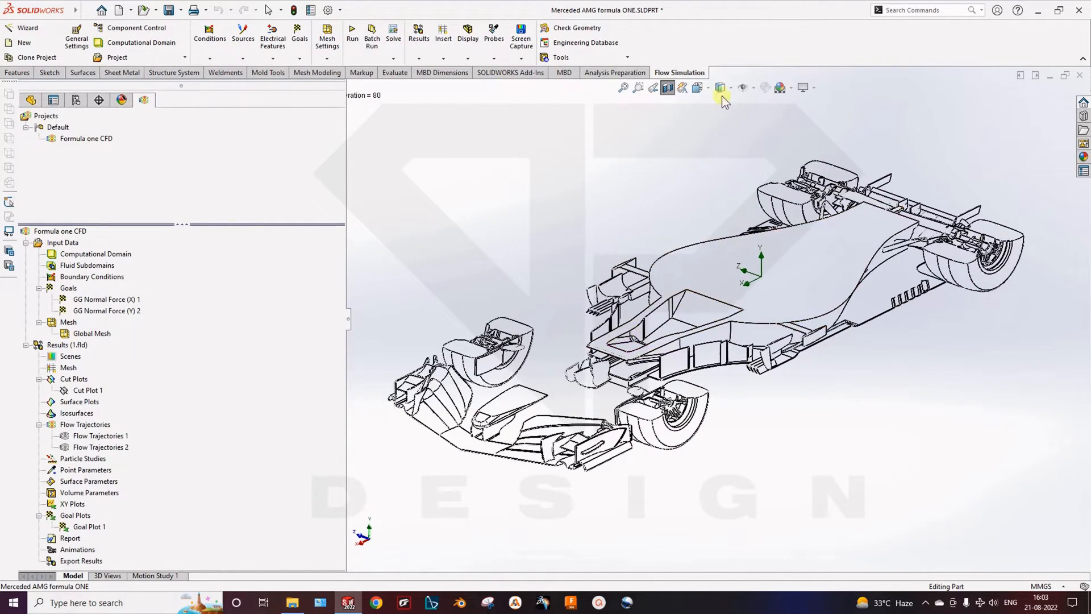
Step: Change the sectioned car's display style from lines only to shaded without edges
{"action": "left_click", "coordinate": [722, 88]}
{"action": "left_click", "coordinate": [727, 104]}
{"action": "left_click", "coordinate": [720, 87]}
{"action": "left_click", "coordinate": [720, 119]}
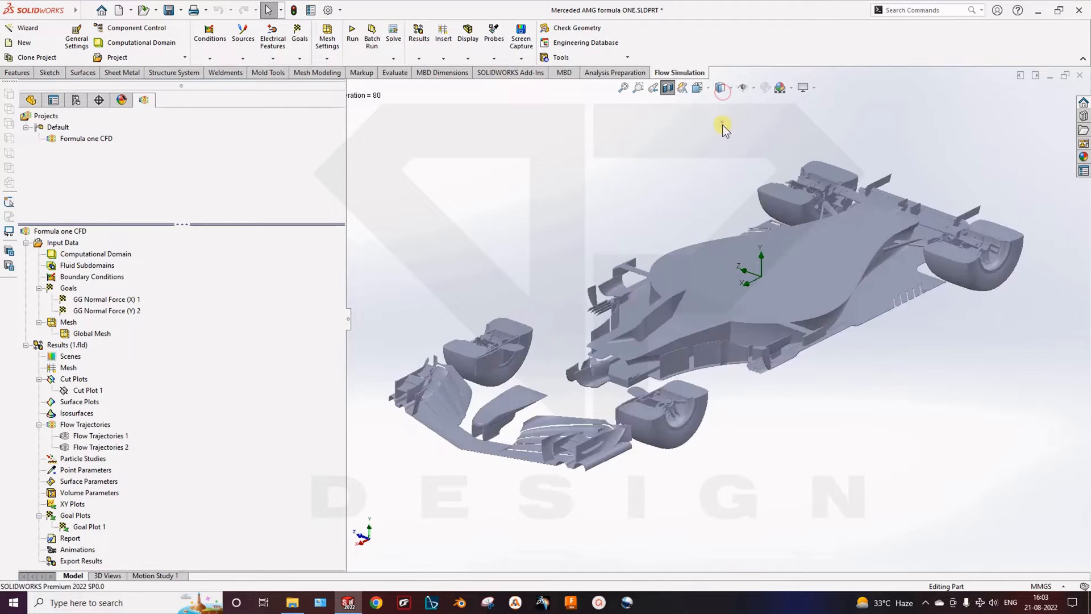
Step: Cycle through the available scenes and apply the light gradient background that renders the car body dark
{"action": "left_click", "coordinate": [779, 88]}
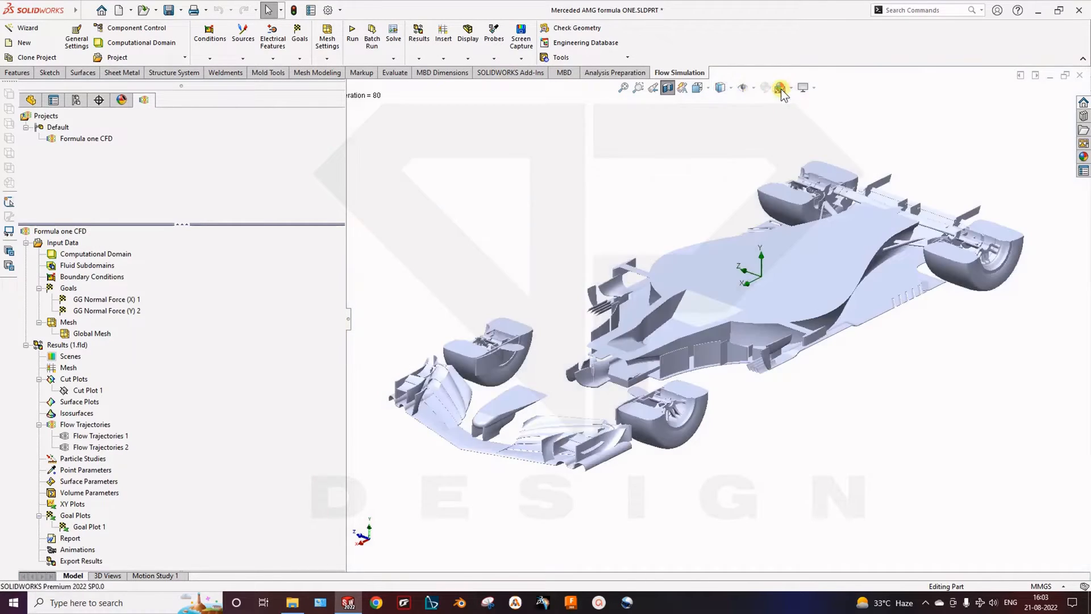
{"action": "left_click", "coordinate": [780, 89]}
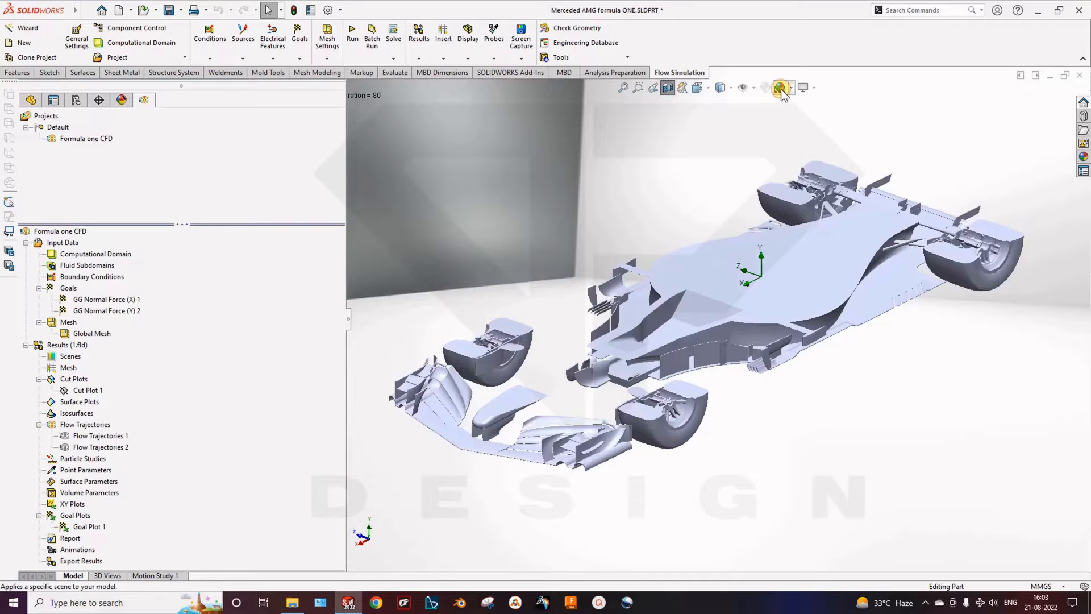
{"action": "left_click", "coordinate": [780, 89]}
{"action": "left_click", "coordinate": [781, 88]}
{"action": "left_click", "coordinate": [781, 89]}
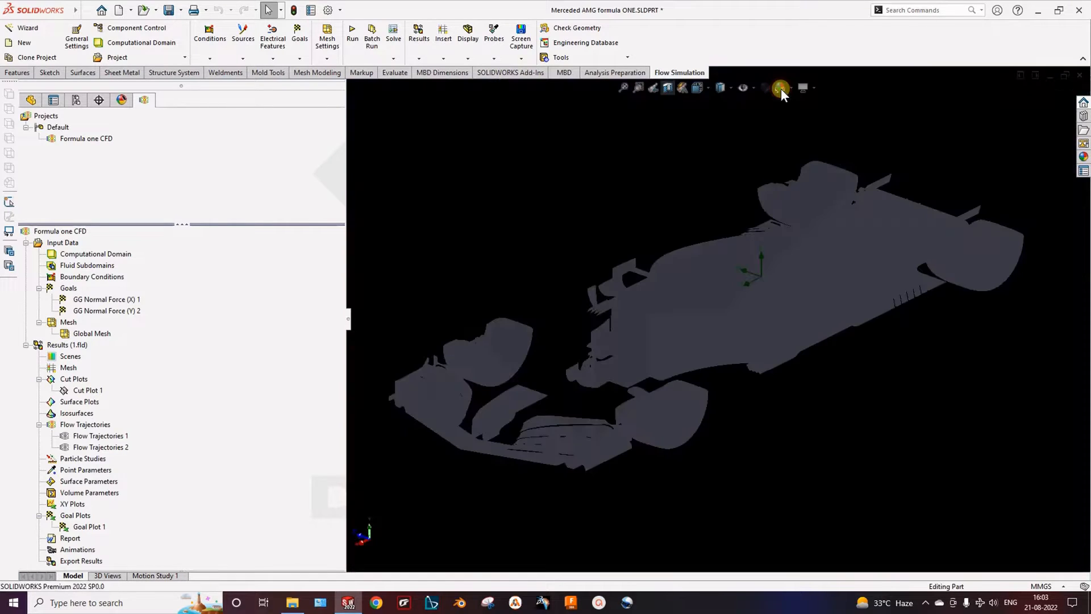
{"action": "left_click", "coordinate": [781, 89]}
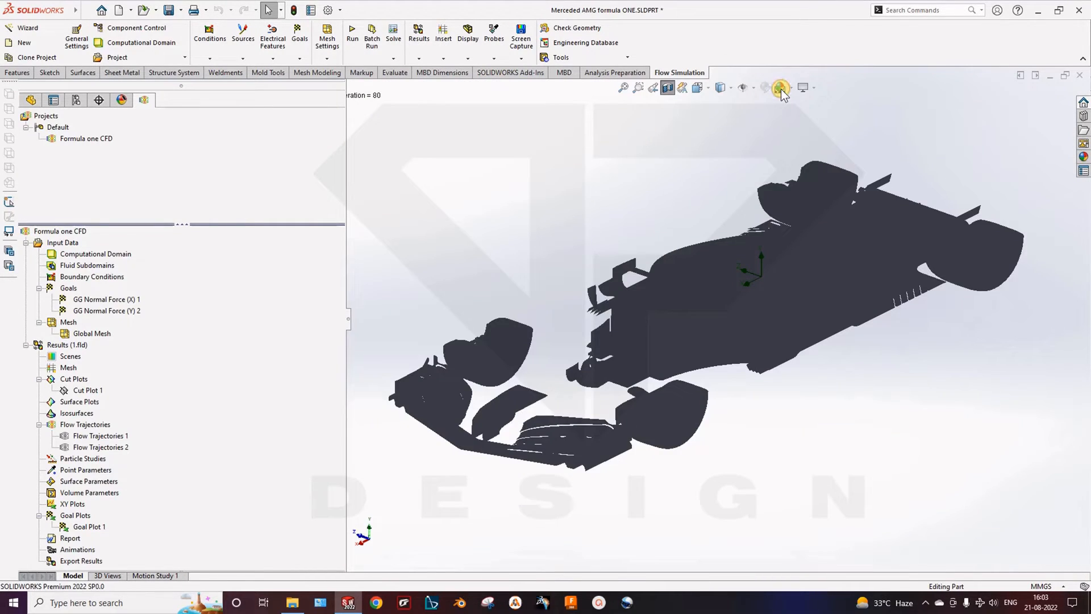
Step: Insert a new Flow Trajectories plot in the results
{"action": "right_click", "coordinate": [104, 448]}
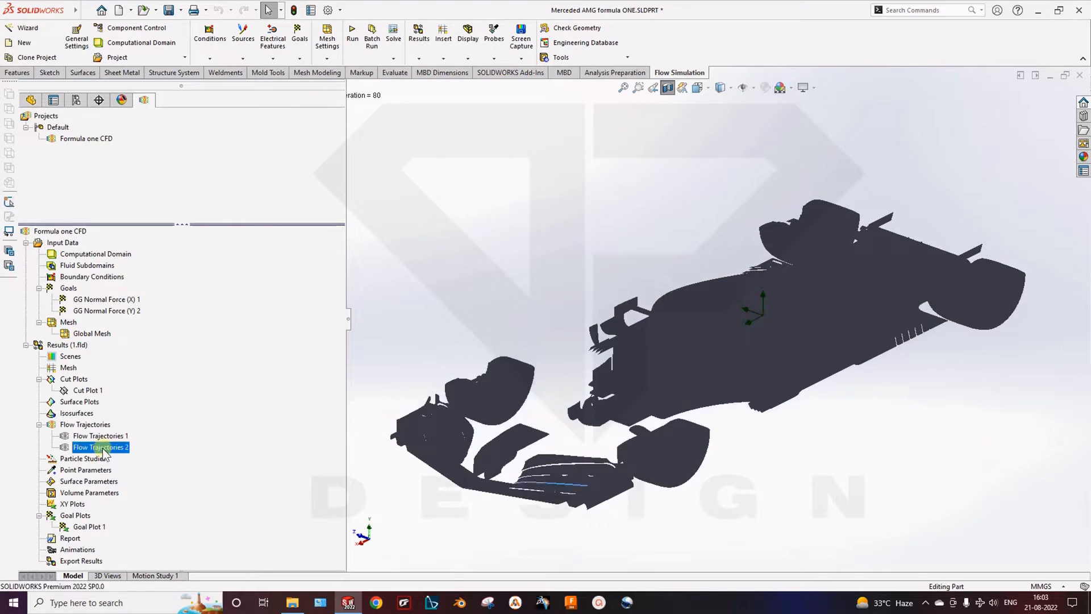
{"action": "right_click", "coordinate": [76, 426]}
{"action": "left_click", "coordinate": [106, 437]}
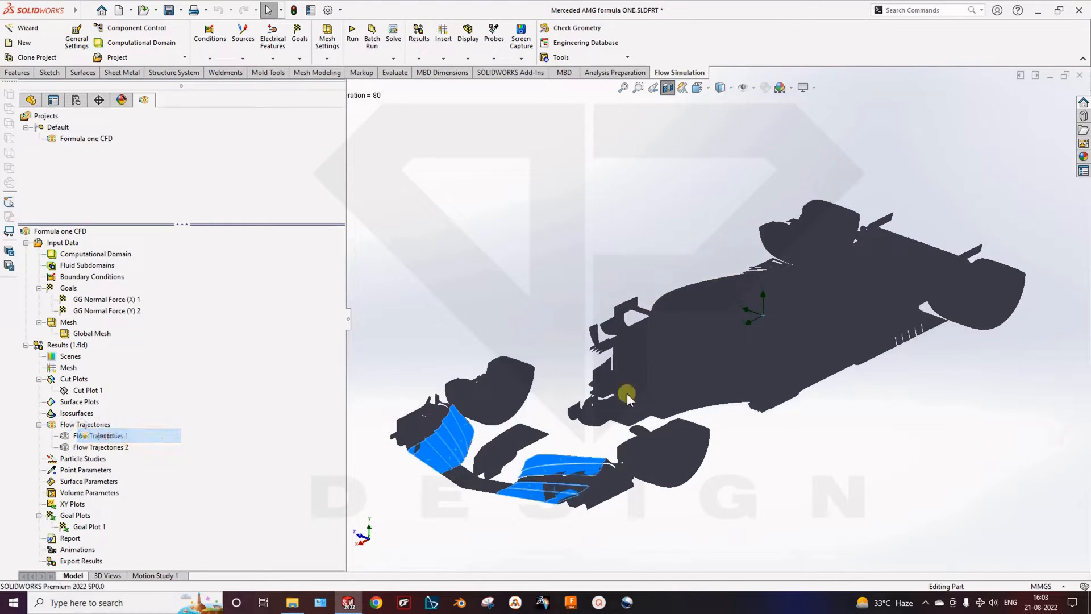
{"action": "right_click", "coordinate": [134, 194]}
{"action": "left_click", "coordinate": [151, 202]}
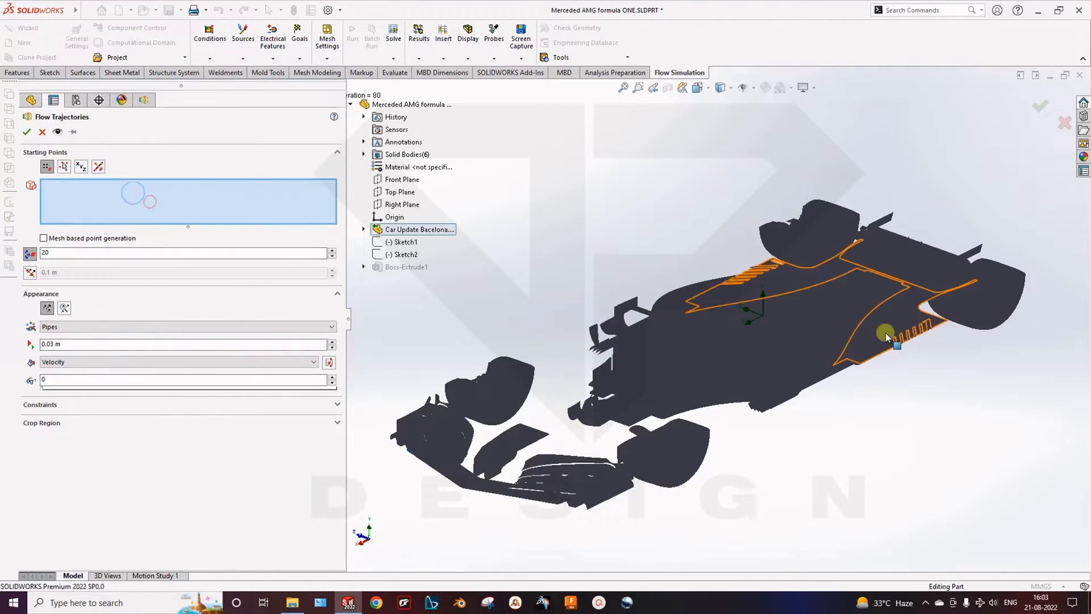
Step: Show the model shaded with edges and pick the curved arm and bracket faces inside the rear wheel as trajectory starting points
{"action": "middle_click_drag", "start_coordinate": [887, 334], "coordinate": [923, 284]}
{"action": "scroll", "coordinate": [924, 285], "scroll_direction": "down", "scroll_amount": 8}
{"action": "middle_click_drag", "start_coordinate": [852, 301], "coordinate": [681, 309]}
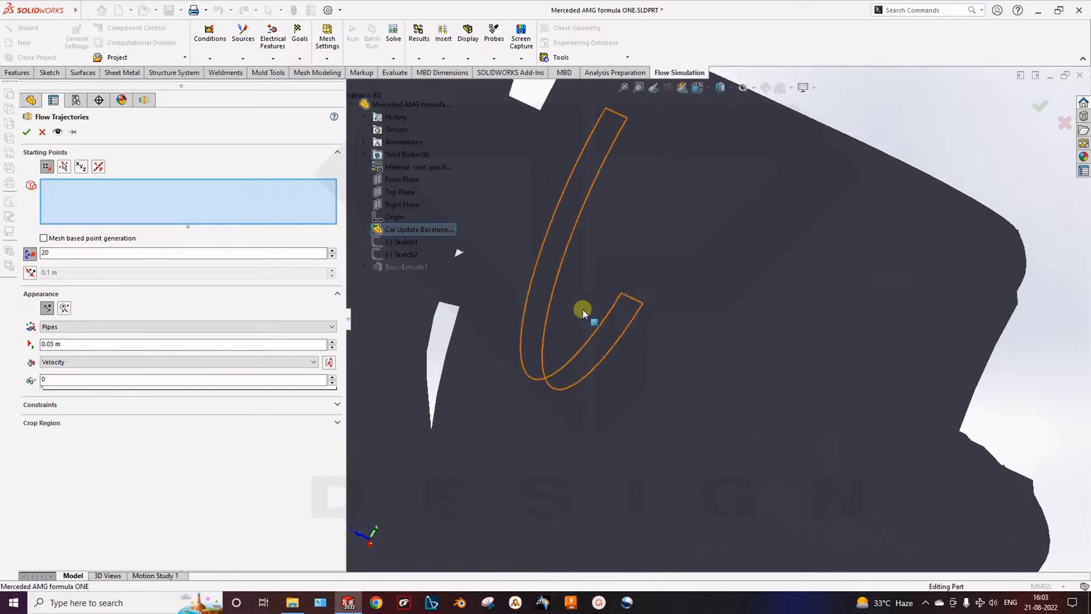
{"action": "middle_click_drag", "start_coordinate": [529, 328], "coordinate": [706, 93]}
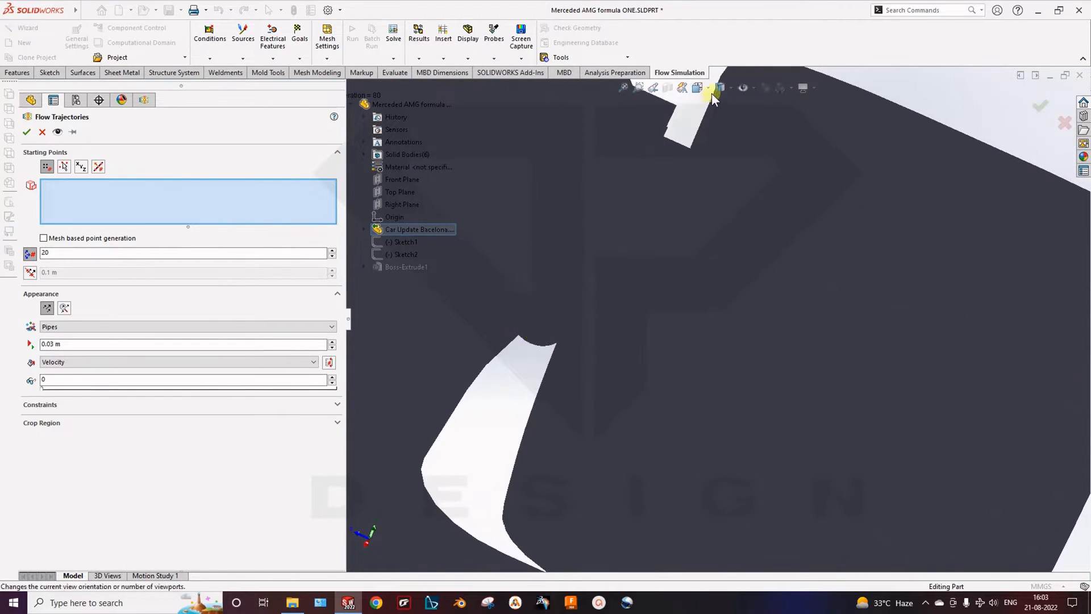
{"action": "middle_click_drag", "start_coordinate": [597, 342], "coordinate": [742, 276]}
{"action": "left_click", "coordinate": [570, 312]}
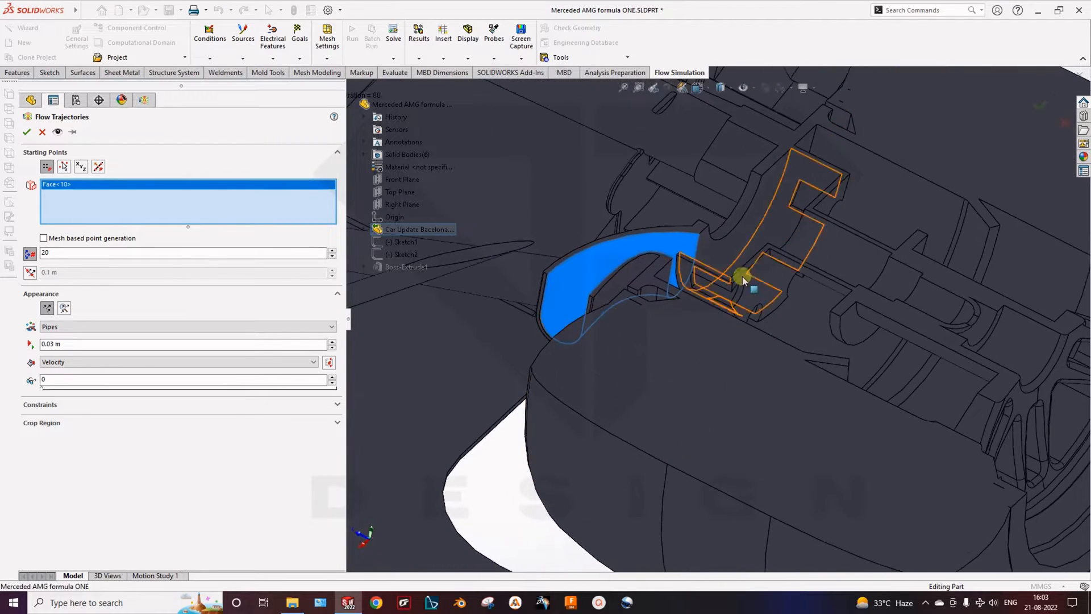
{"action": "left_click", "coordinate": [742, 277]}
{"action": "left_click", "coordinate": [811, 253]}
{"action": "left_click", "coordinate": [796, 213]}
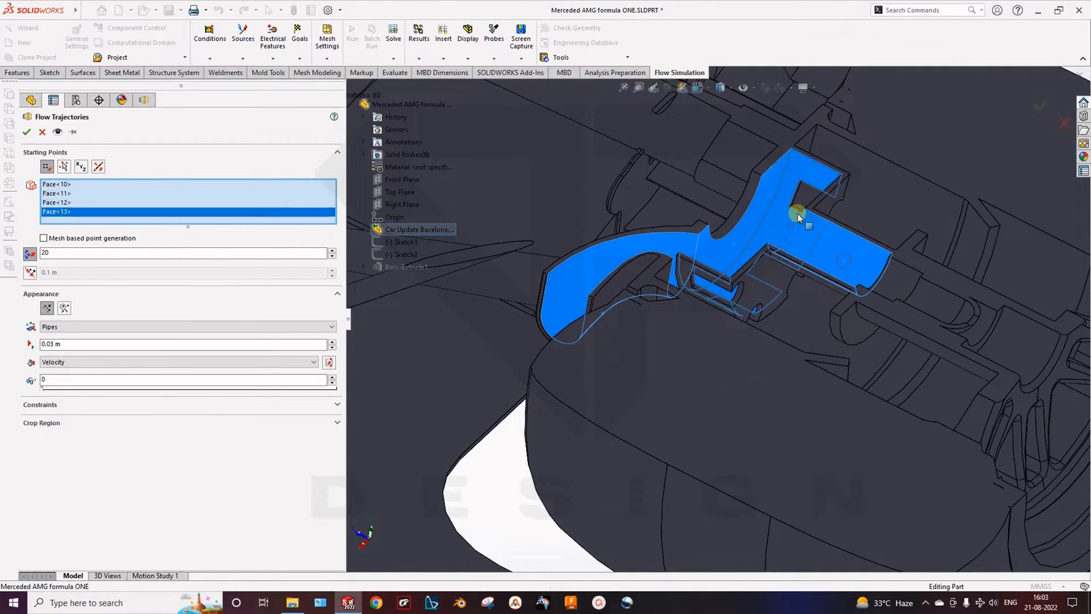
Step: Add the remaining stepped shaft faces leading to the rear wheel hub to the trajectory starting points
{"action": "middle_click_drag", "start_coordinate": [671, 307], "coordinate": [876, 324]}
{"action": "left_click", "coordinate": [745, 295]}
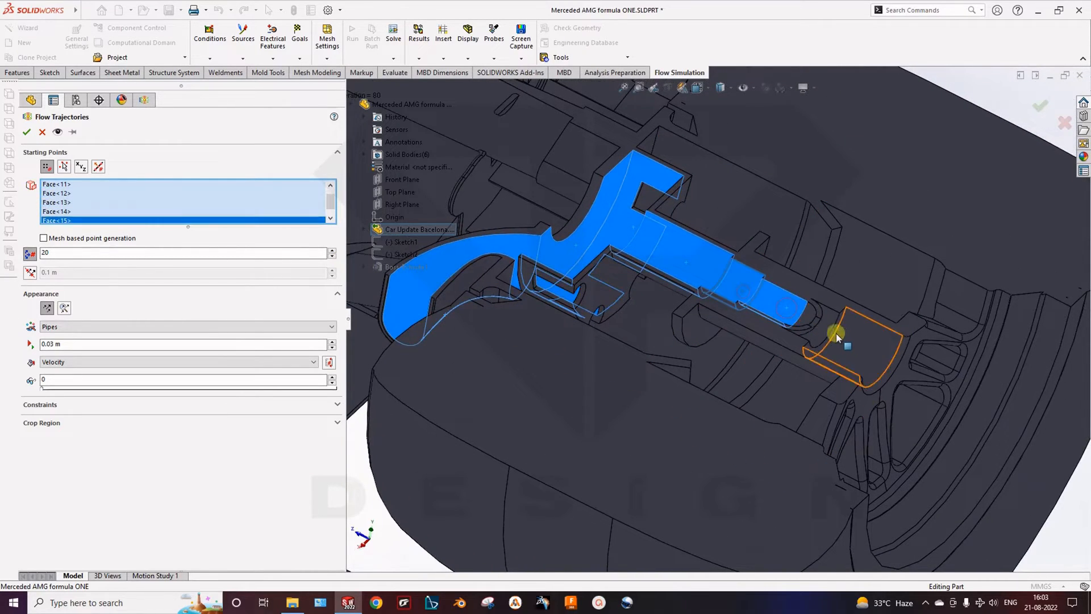
{"action": "left_click", "coordinate": [797, 319]}
{"action": "left_click", "coordinate": [878, 368]}
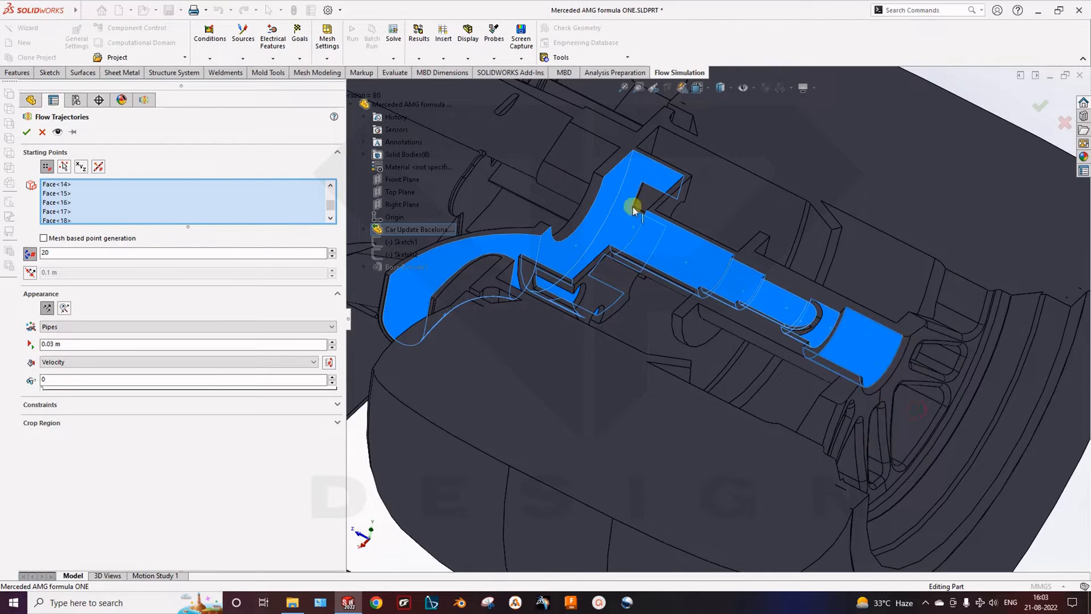
Step: Set the number of trajectory points to 100 and create the plot as 0.03 m pipes coloured by velocity
{"action": "scroll", "coordinate": [643, 339], "scroll_direction": "down", "scroll_amount": 5}
{"action": "scroll", "coordinate": [643, 339], "scroll_direction": "up", "scroll_amount": 5}
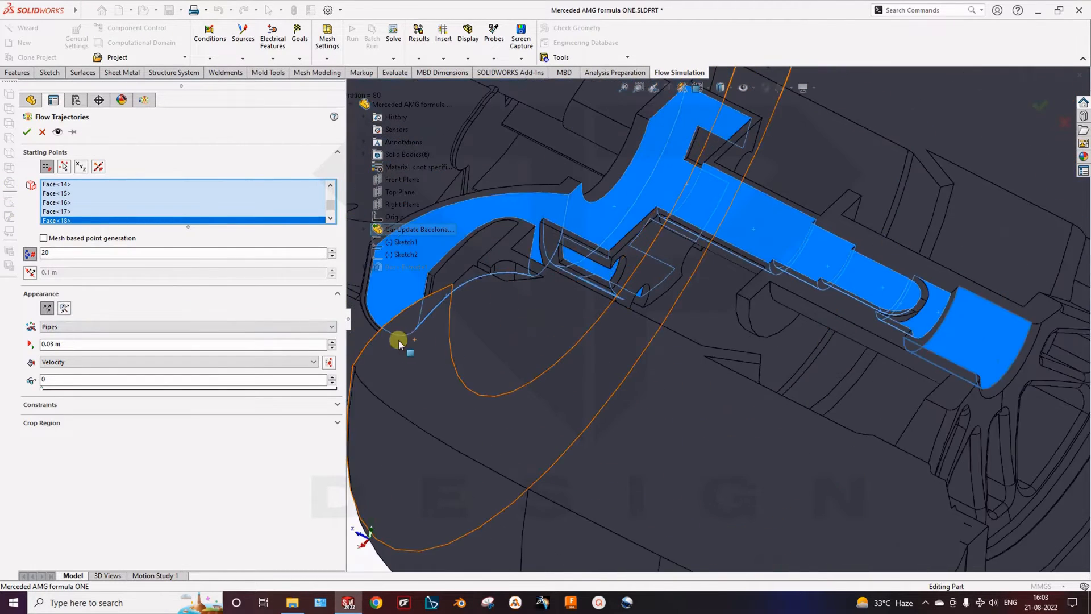
{"action": "left_click", "coordinate": [63, 254]}
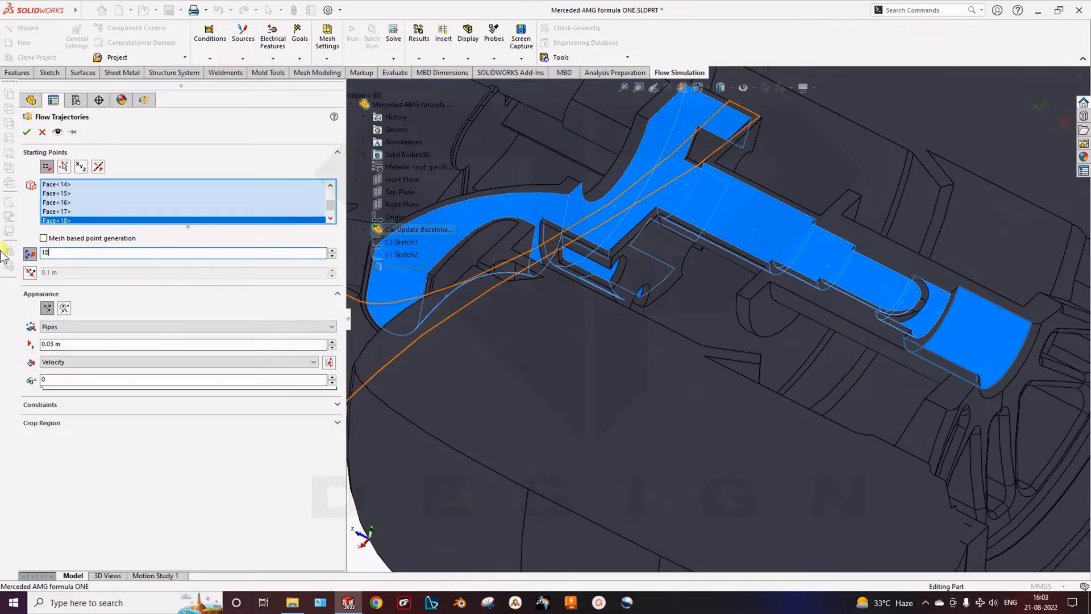
{"action": "scroll", "coordinate": [534, 370], "scroll_direction": "up", "scroll_amount": 5}
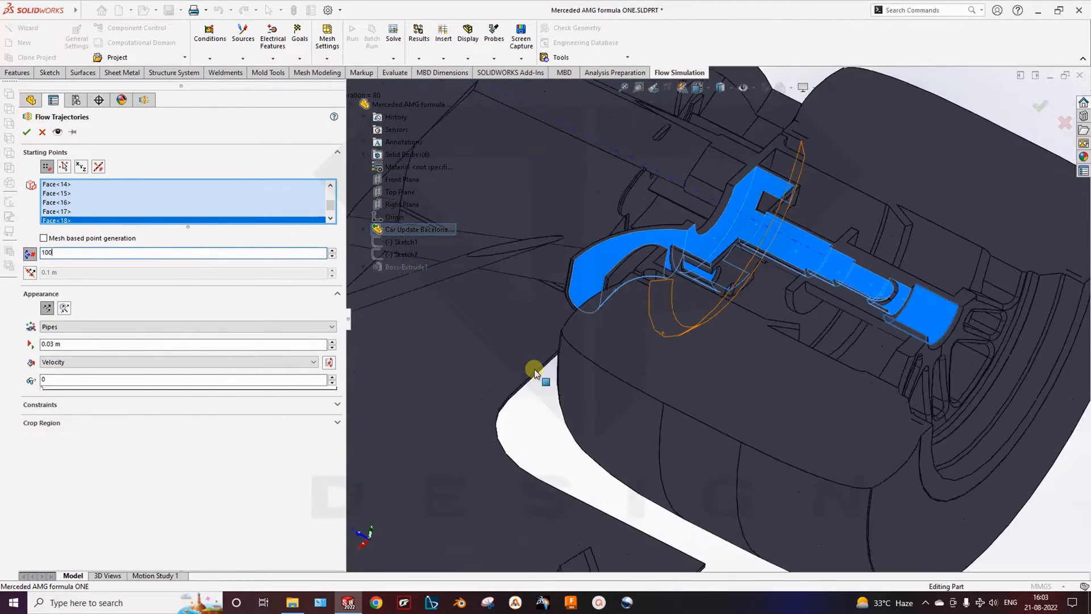
{"action": "double_click", "coordinate": [43, 251]}
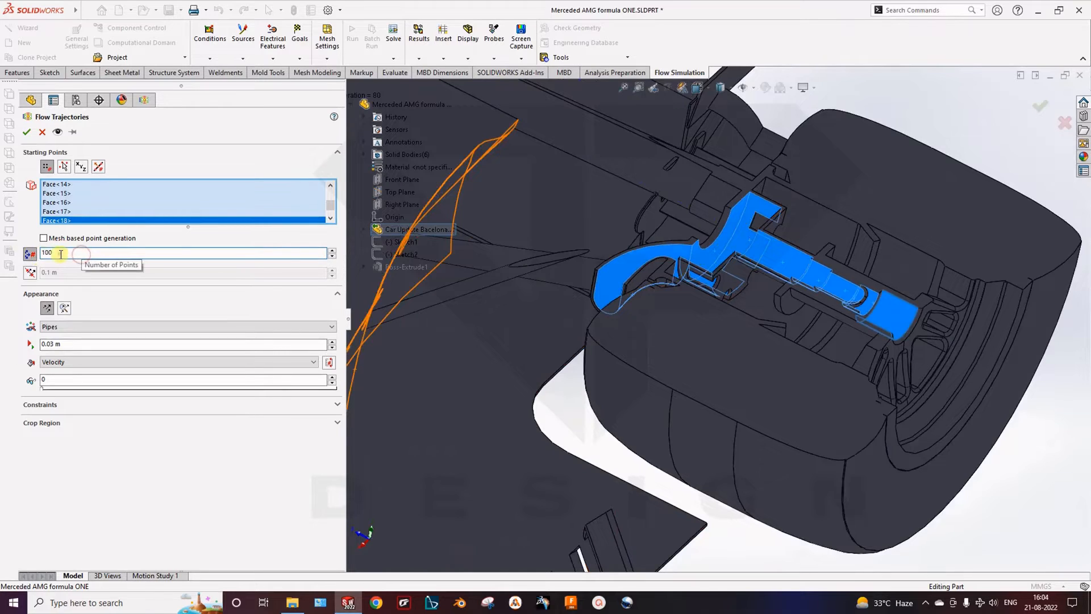
{"action": "double_click", "coordinate": [61, 254]}
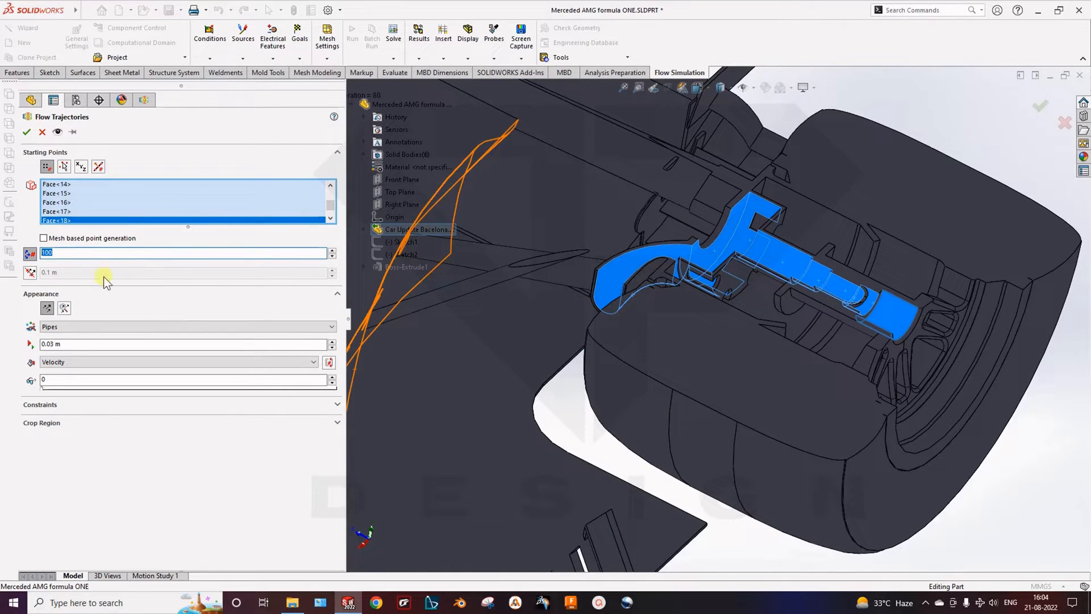
{"action": "left_click", "coordinate": [25, 132]}
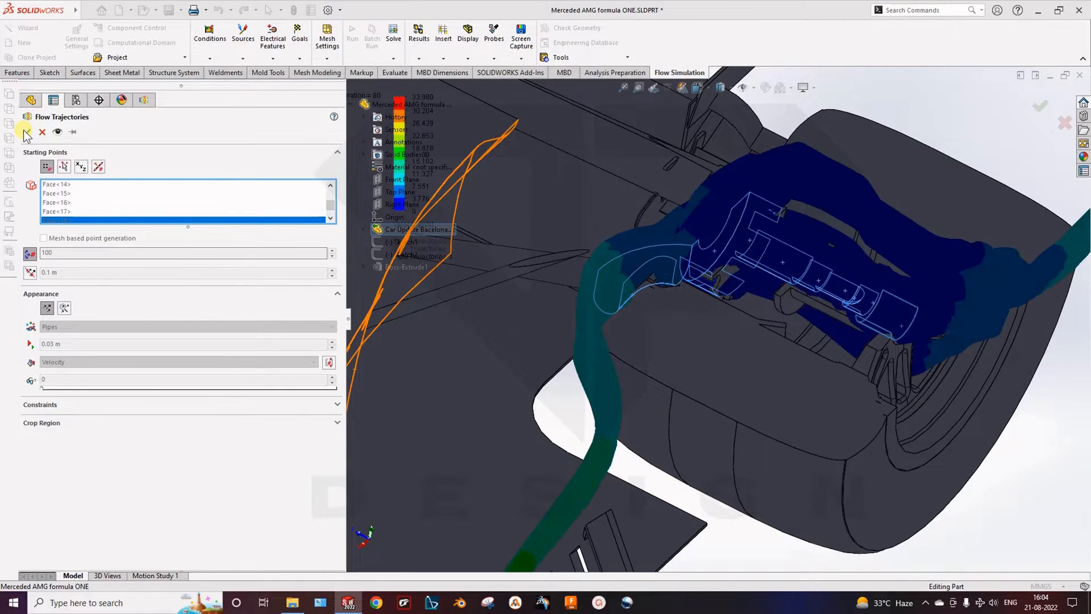
Step: Examine the velocity-coloured flow trajectory around the rear wheel and along the sectioned car's side and floor
{"action": "scroll", "coordinate": [628, 396], "scroll_direction": "up", "scroll_amount": 12}
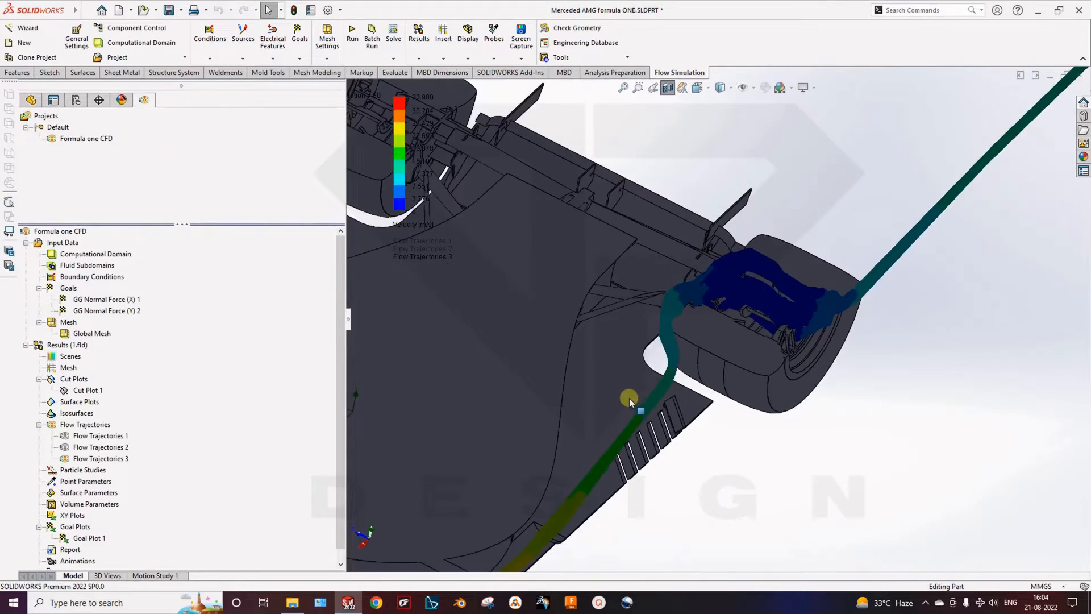
{"action": "scroll", "coordinate": [609, 400], "scroll_direction": "down", "scroll_amount": 10}
{"action": "middle_click_drag", "start_coordinate": [749, 305], "coordinate": [537, 503], "text": "ctrl"}
{"action": "middle_click_drag", "start_coordinate": [901, 244], "coordinate": [634, 433], "text": "ctrl"}
{"action": "middle_click_drag", "start_coordinate": [726, 355], "coordinate": [613, 352], "text": "ctrl"}
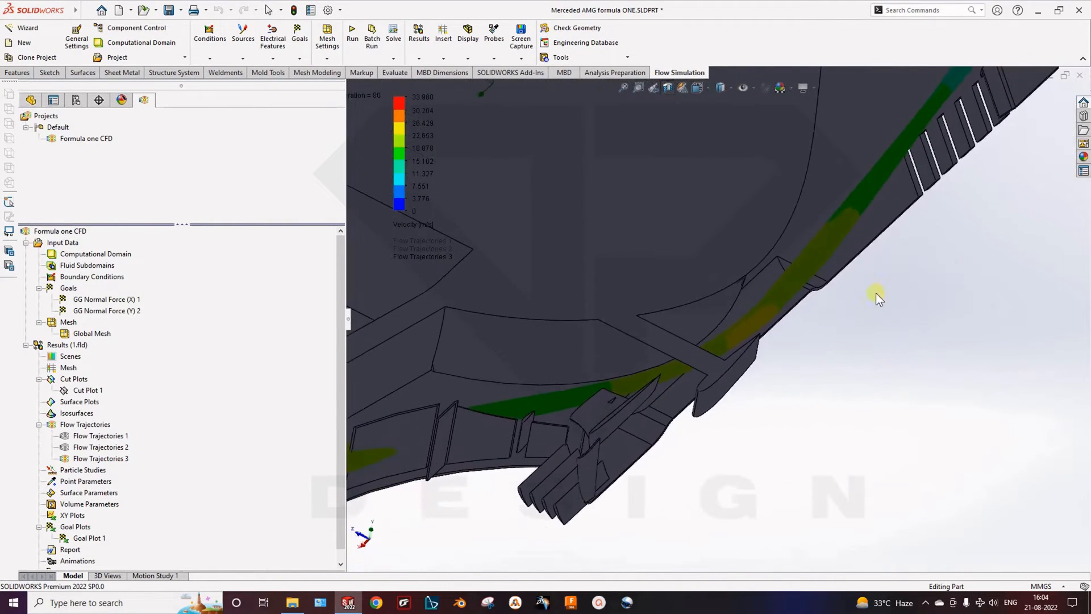
{"action": "middle_click_drag", "start_coordinate": [910, 250], "coordinate": [876, 354], "text": "ctrl"}
{"action": "middle_click_drag", "start_coordinate": [920, 307], "coordinate": [850, 463], "text": "ctrl"}
{"action": "mouse_move", "coordinate": [921, 284]}
{"action": "middle_mouse_down", "text": "ctrl"}
{"action": "mouse_move", "coordinate": [903, 333]}
{"action": "mouse_move", "coordinate": [987, 309]}
{"action": "mouse_move", "coordinate": [704, 299]}
{"action": "mouse_move", "coordinate": [813, 324]}
{"action": "mouse_move", "coordinate": [761, 312]}
{"action": "mouse_move", "coordinate": [701, 243]}
{"action": "mouse_move", "coordinate": [652, 285]}
{"action": "mouse_move", "coordinate": [747, 173]}
{"action": "middle_mouse_up", "text": "ctrl"}
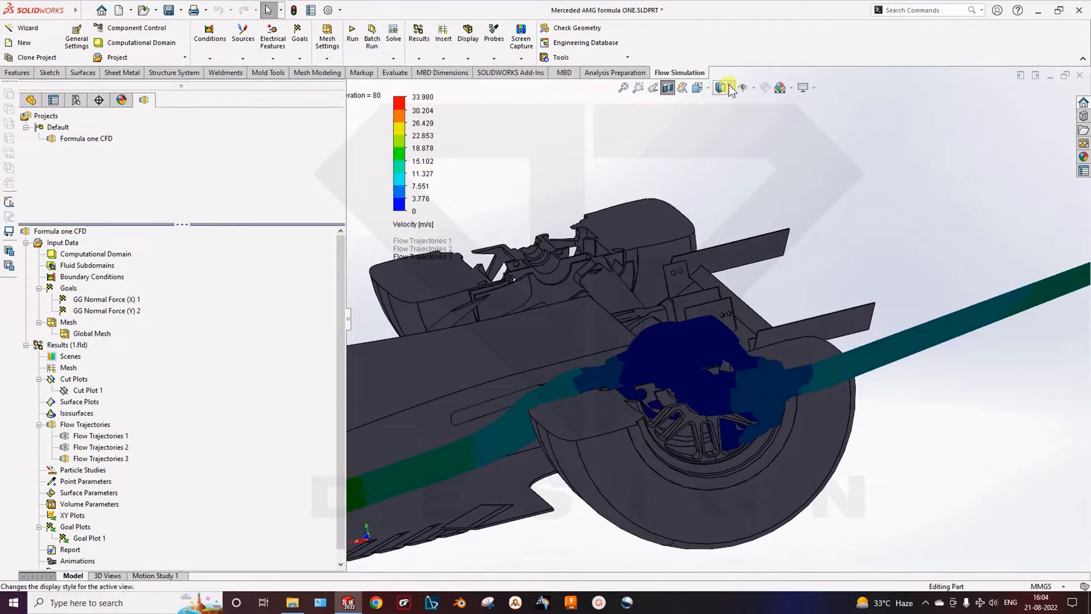
{"action": "middle_click_drag", "start_coordinate": [722, 102], "coordinate": [767, 149], "text": "ctrl"}
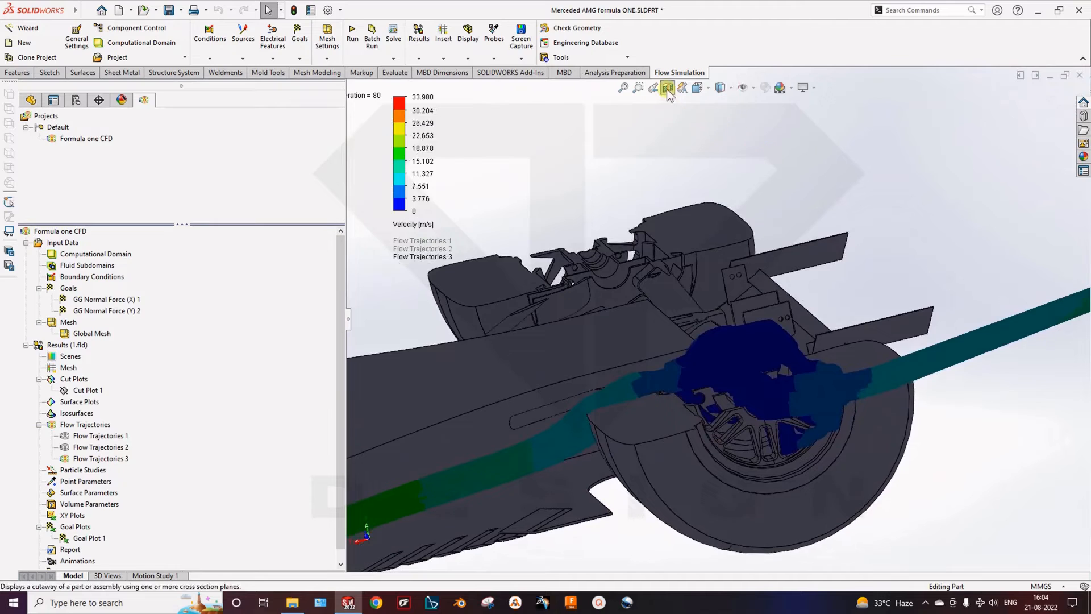
Step: Turn off the section view and inspect the flow trajectory along the complete car from front wing to rear wheel
{"action": "left_click", "coordinate": [666, 89]}
{"action": "middle_click_drag", "start_coordinate": [722, 261], "coordinate": [711, 298]}
{"action": "scroll", "coordinate": [597, 252], "scroll_direction": "down", "scroll_amount": 4}
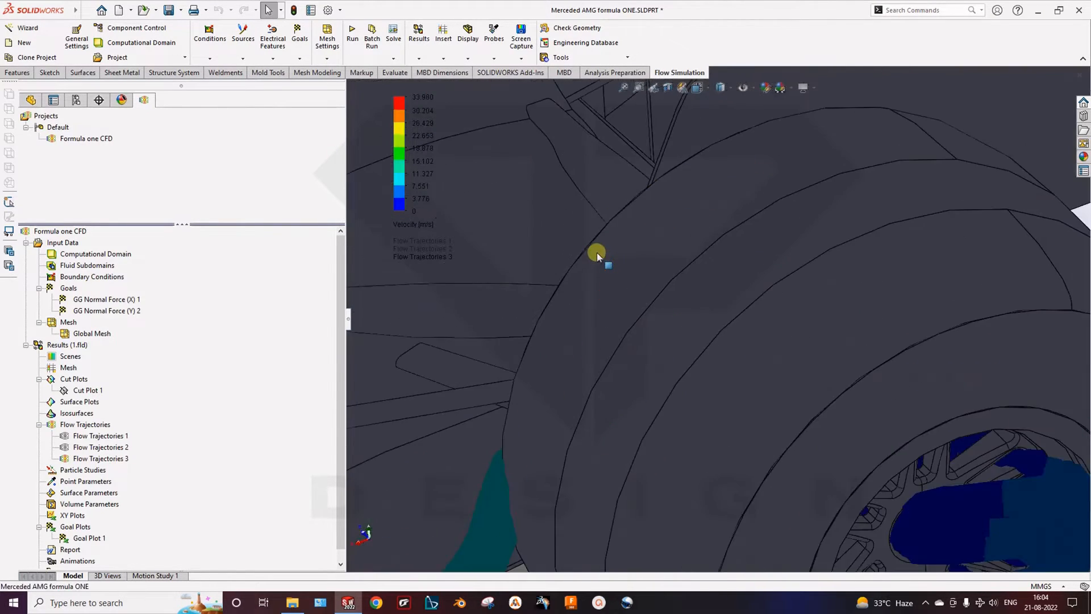
{"action": "scroll", "coordinate": [669, 258], "scroll_direction": "up", "scroll_amount": 10}
{"action": "middle_click_drag", "start_coordinate": [667, 259], "coordinate": [784, 242], "text": "ctrl"}
{"action": "scroll", "coordinate": [739, 296], "scroll_direction": "up", "scroll_amount": 5}
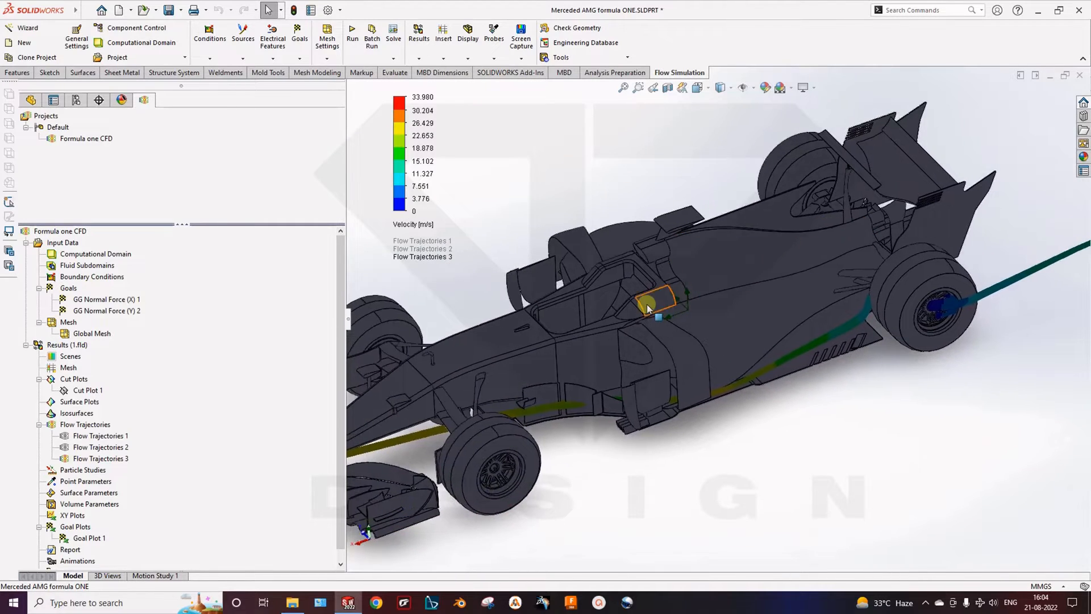
{"action": "scroll", "coordinate": [746, 291], "scroll_direction": "down", "scroll_amount": 3}
{"action": "scroll", "coordinate": [746, 291], "scroll_direction": "up", "scroll_amount": 4}
{"action": "middle_click_drag", "start_coordinate": [747, 291], "coordinate": [732, 378]}
{"action": "scroll", "coordinate": [733, 378], "scroll_direction": "down", "scroll_amount": 5}
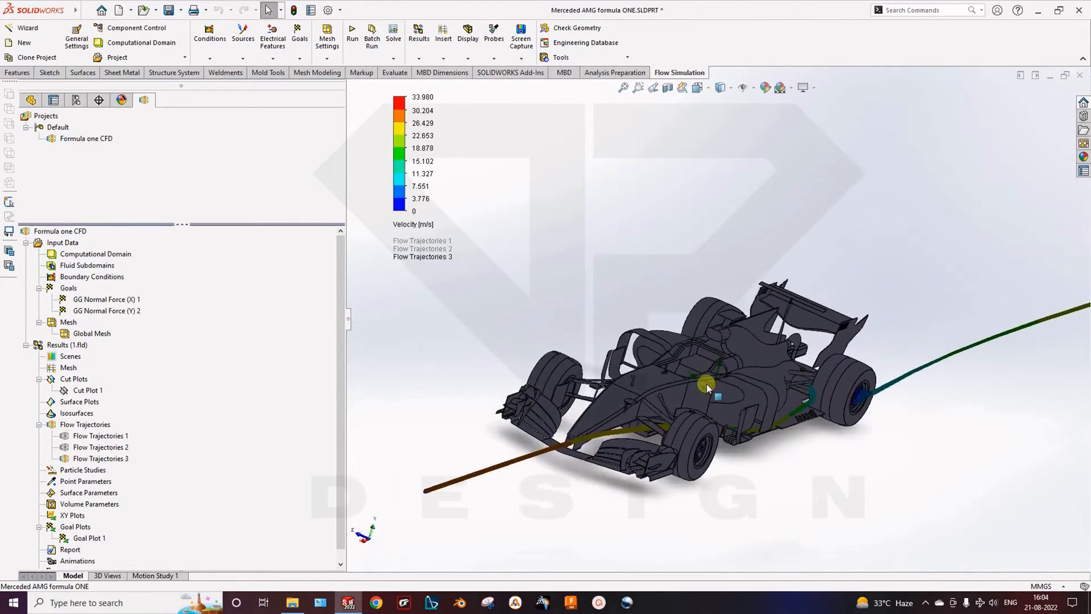
{"action": "scroll", "coordinate": [749, 352], "scroll_direction": "down", "scroll_amount": 3}
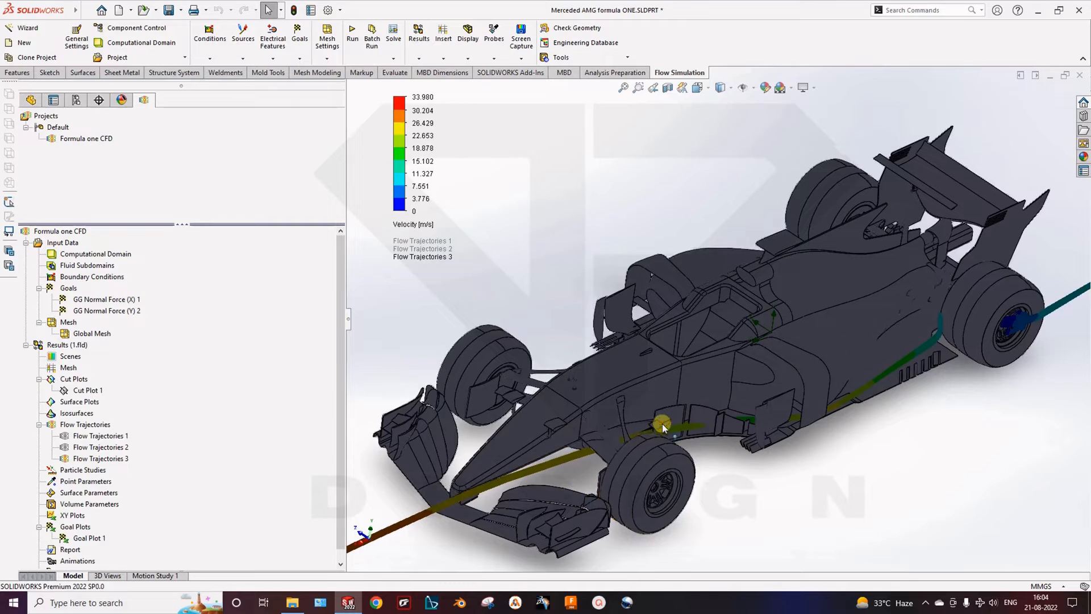
{"action": "middle_click_drag", "start_coordinate": [663, 424], "coordinate": [658, 414], "text": "ctrl"}
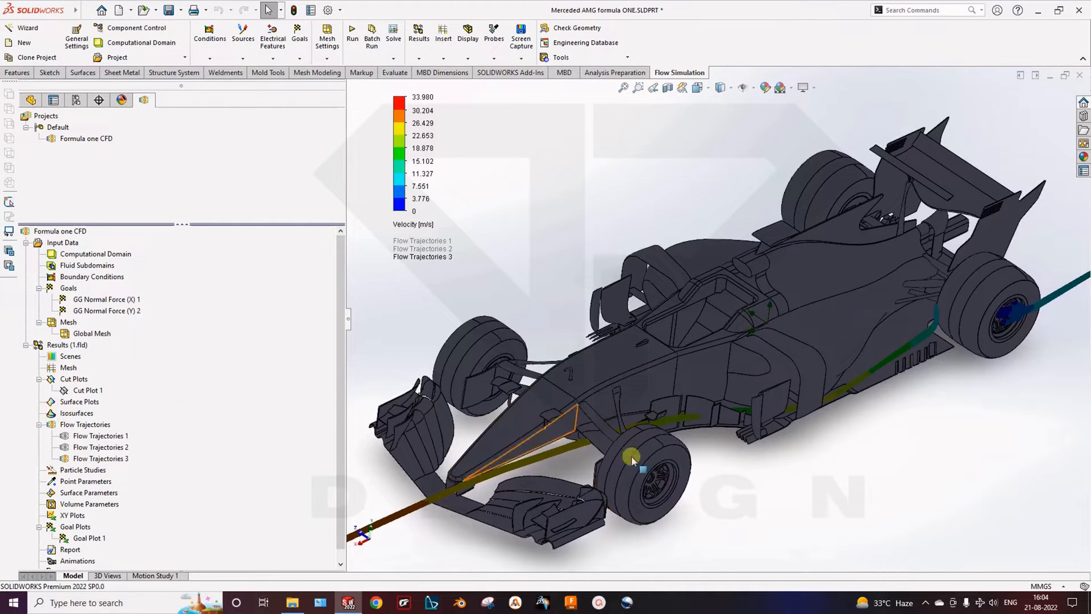
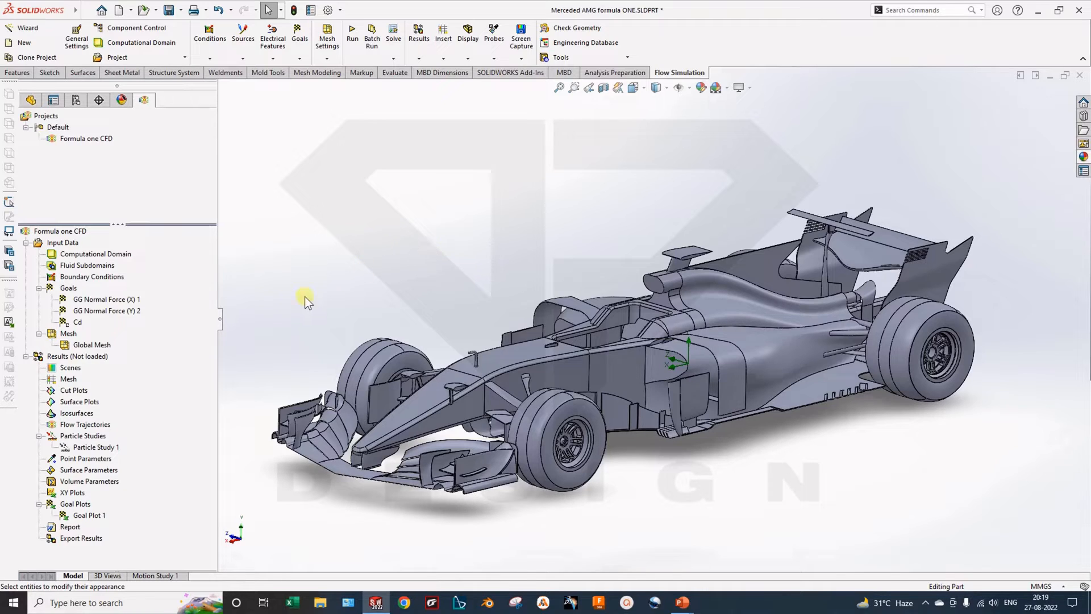
Step: Review the project's general settings, covering the external analysis type, air as project fluid with its flow type, and the initial and ambient conditions
{"action": "middle_click_drag", "start_coordinate": [530, 309], "coordinate": [531, 316]}
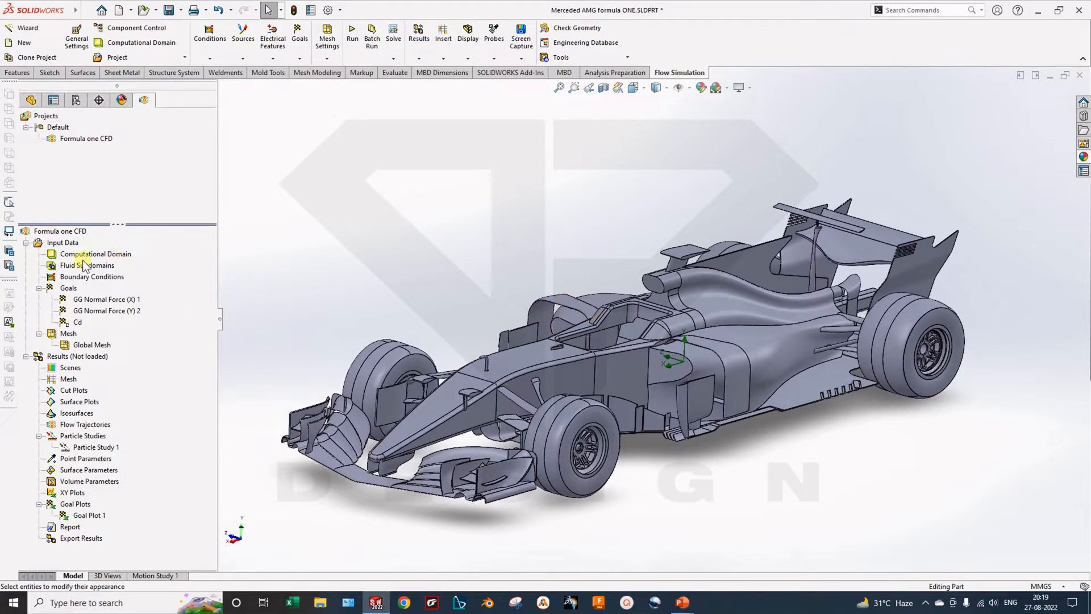
{"action": "right_click", "coordinate": [63, 243]}
{"action": "left_click", "coordinate": [116, 251]}
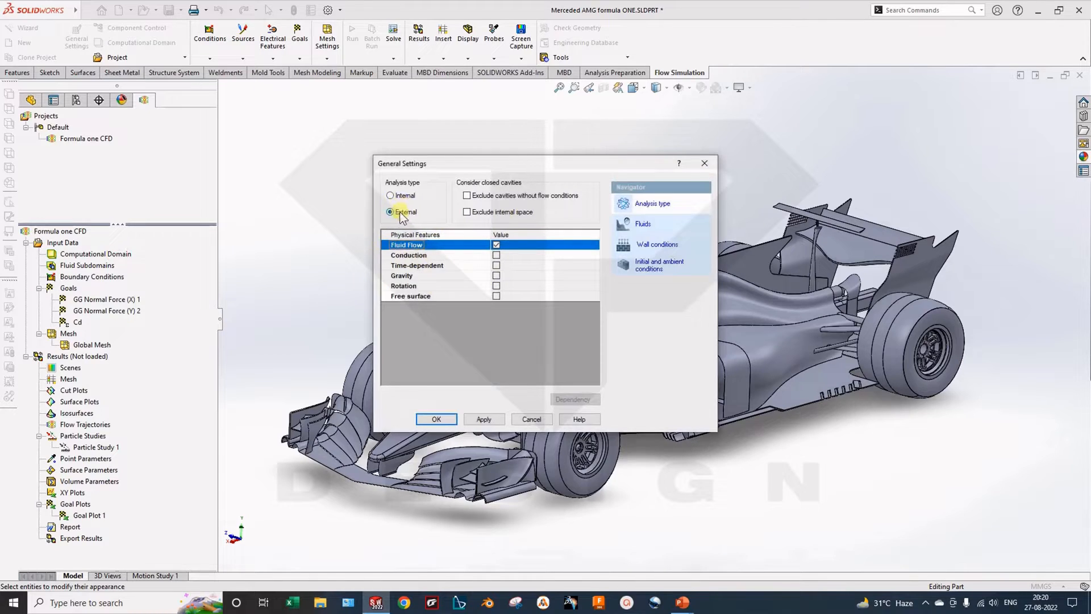
{"action": "left_click", "coordinate": [656, 223]}
{"action": "left_click", "coordinate": [660, 226]}
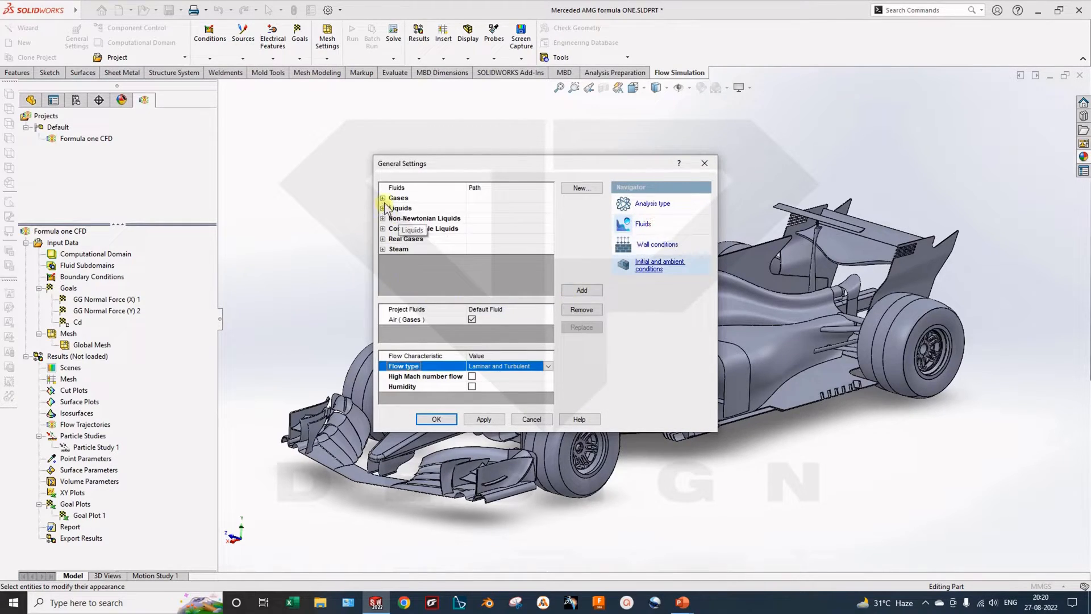
{"action": "left_click", "coordinate": [417, 322]}
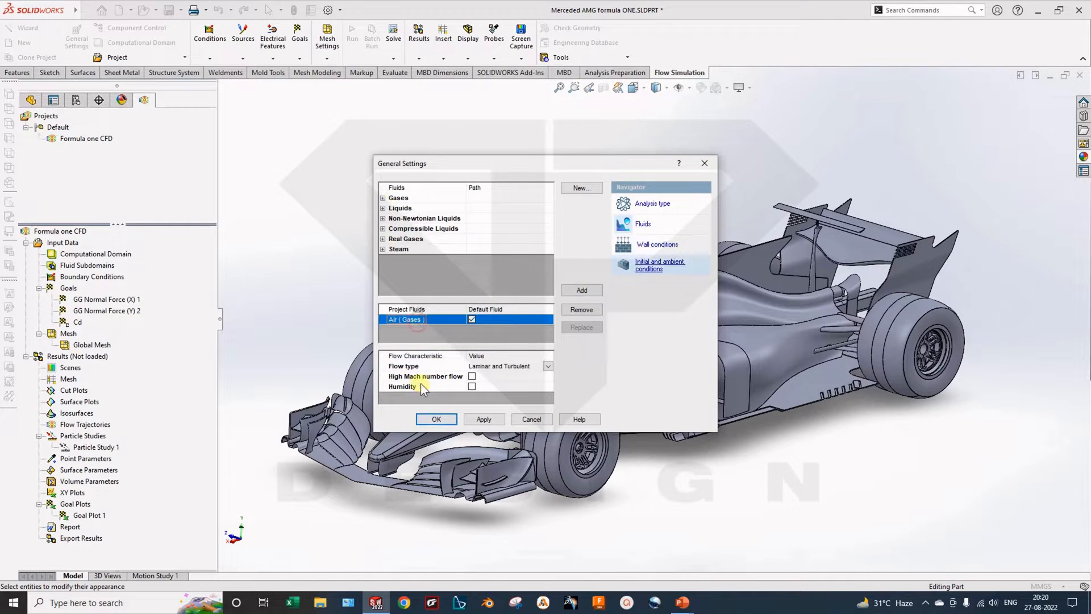
{"action": "left_click", "coordinate": [503, 366]}
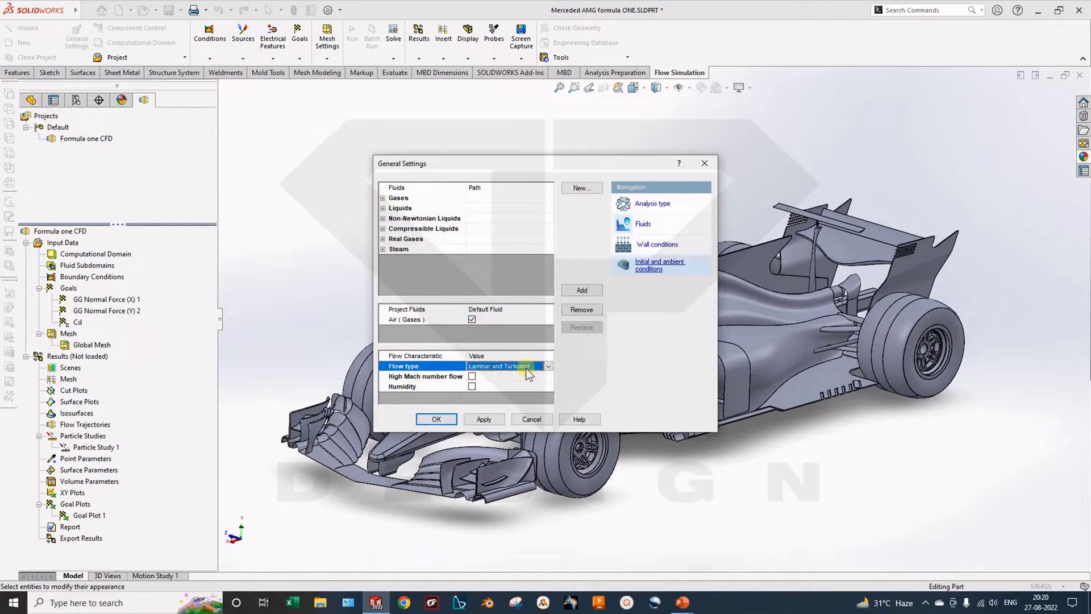
{"action": "left_click", "coordinate": [650, 256]}
{"action": "left_click", "coordinate": [654, 265]}
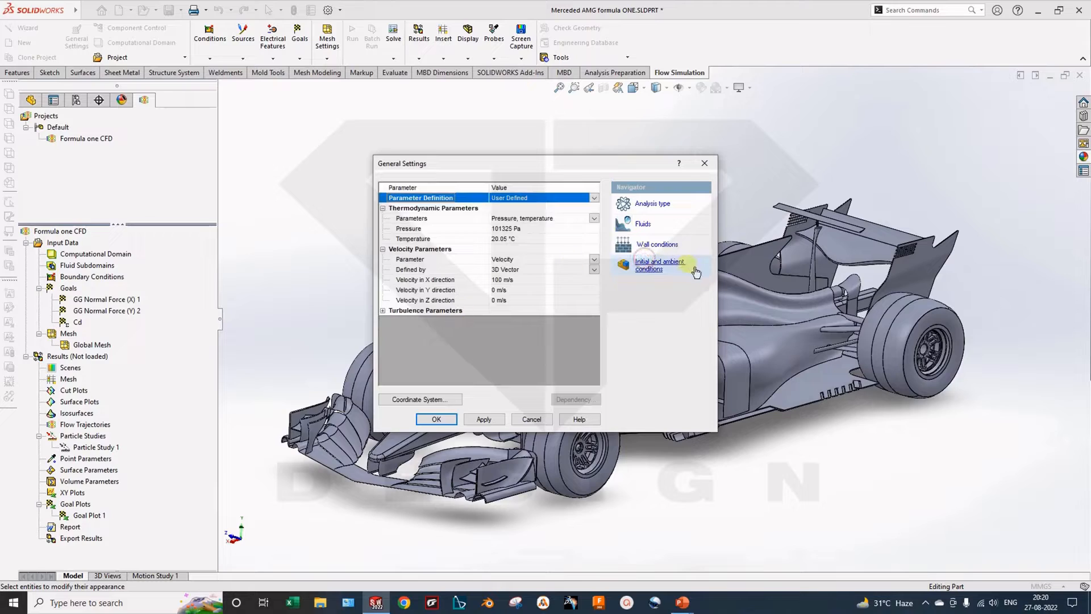
Step: Set the ambient velocity in the X direction to -100 m/s so the flow reverses along the car
{"action": "left_click", "coordinate": [507, 279]}
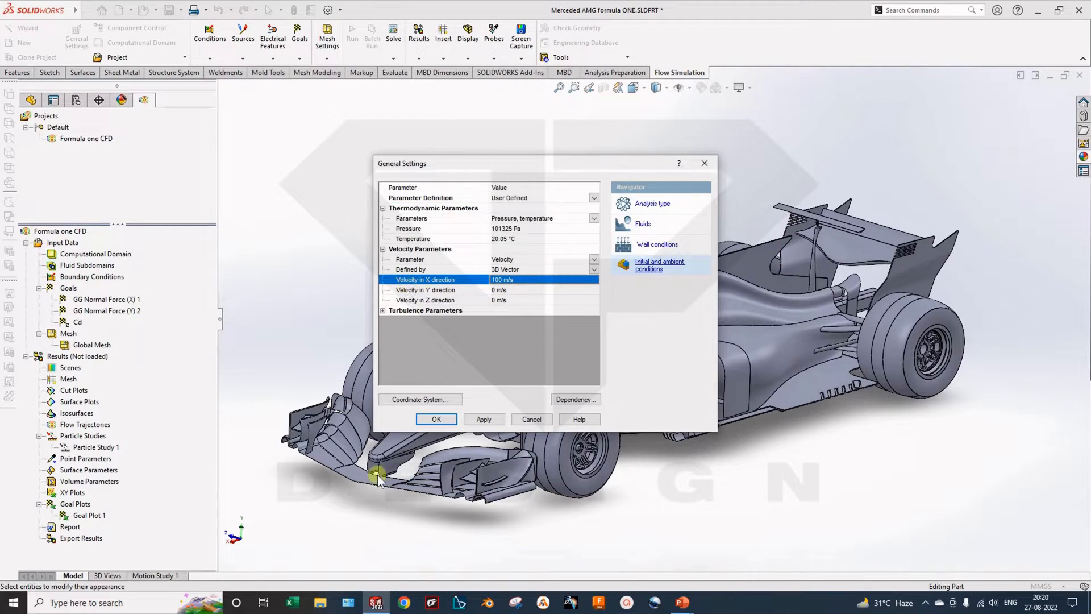
{"action": "middle_click_drag", "start_coordinate": [297, 517], "coordinate": [240, 534]}
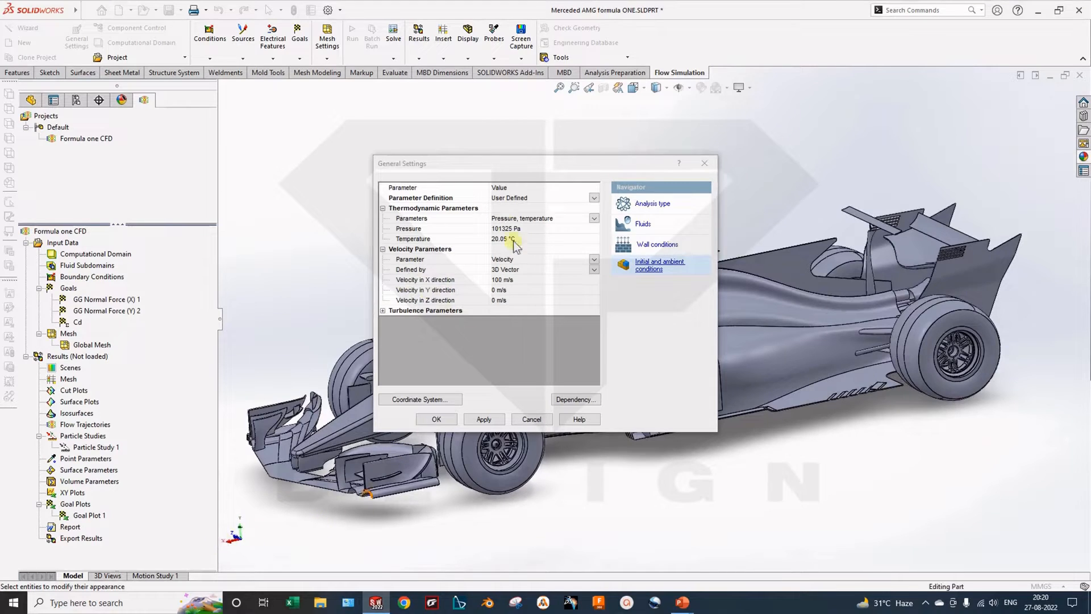
{"action": "left_click_drag", "start_coordinate": [493, 165], "coordinate": [147, 198]}
{"action": "middle_click_drag", "start_coordinate": [514, 366], "coordinate": [540, 390]}
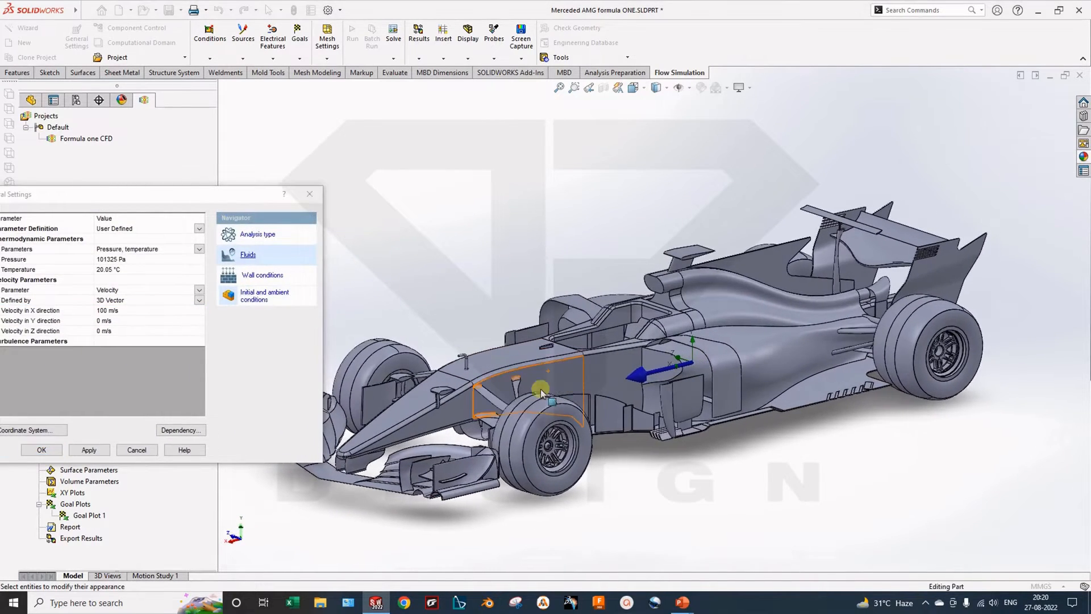
{"action": "left_click", "coordinate": [130, 205]}
{"action": "left_click_drag", "start_coordinate": [166, 203], "coordinate": [259, 208]}
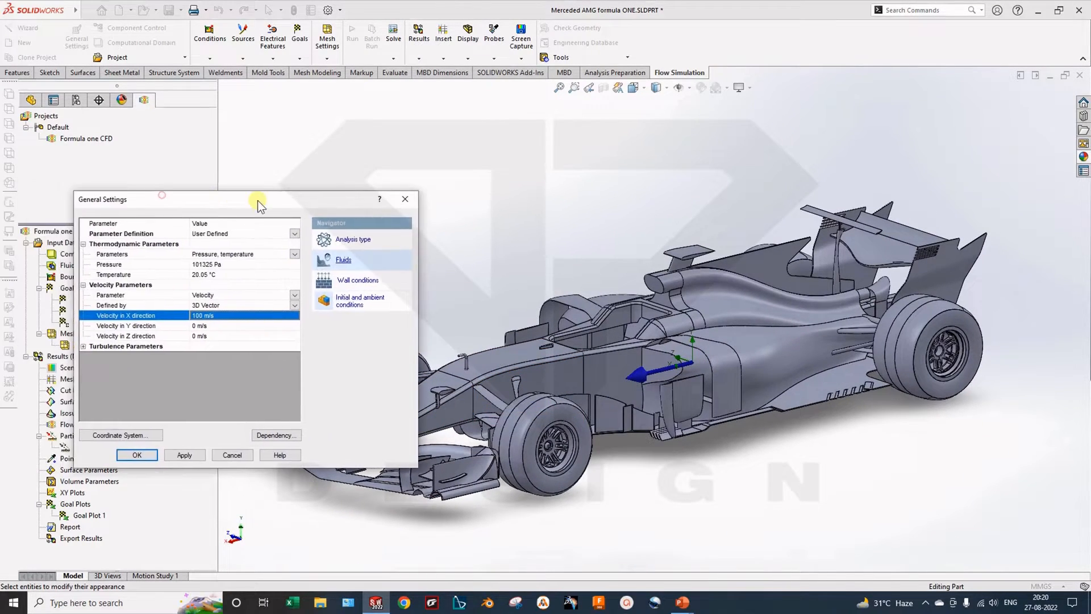
{"action": "left_click", "coordinate": [215, 319]}
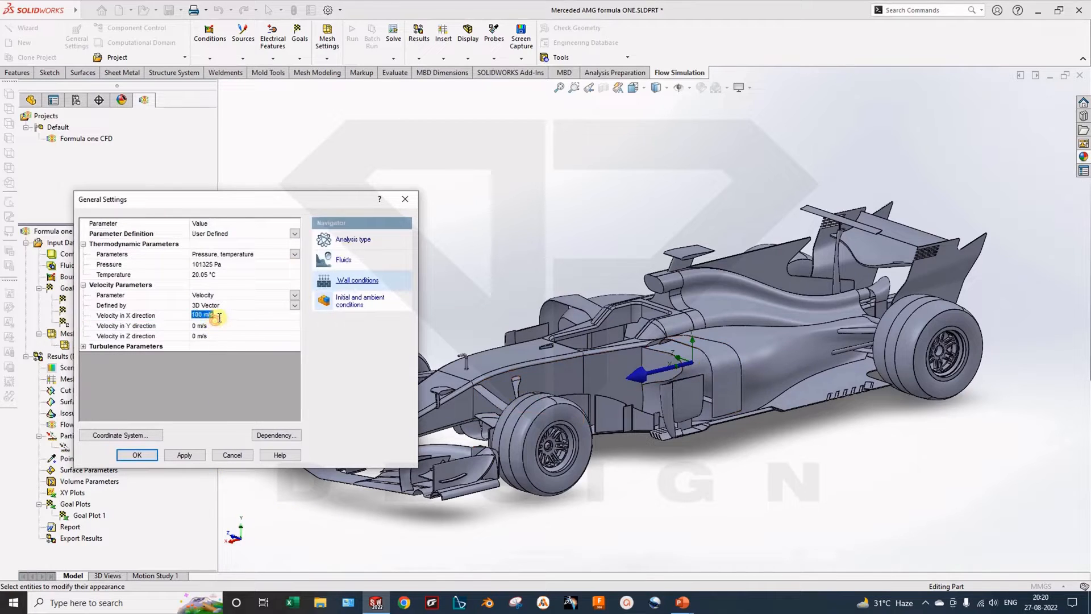
{"action": "type", "text": "-100"}
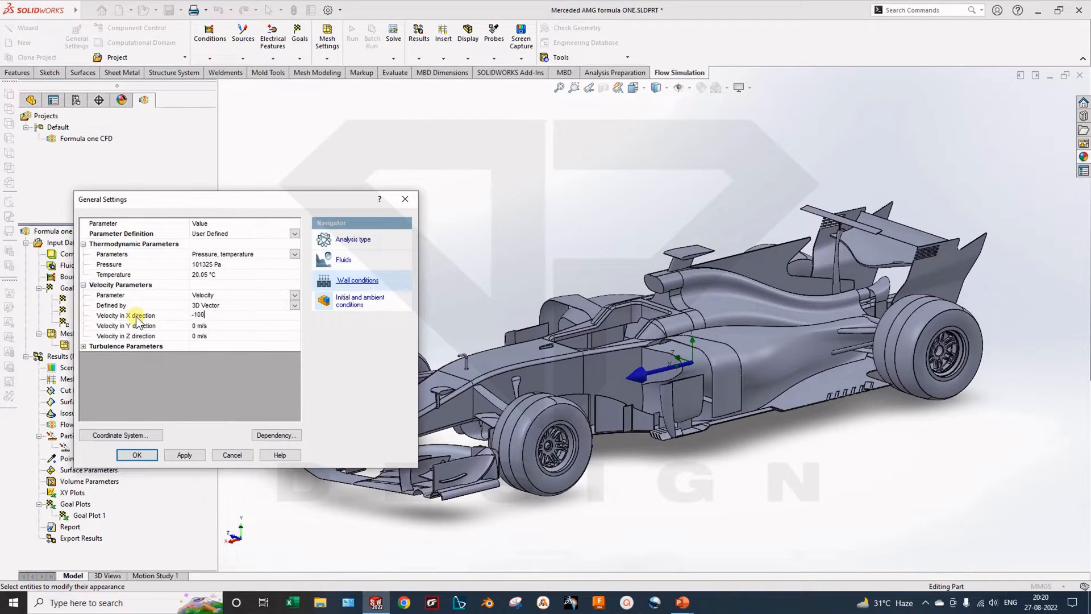
{"action": "key", "text": "Return"}
Step: Check the velocity arrow's direction against the car from several angles, and apply the general settings
{"action": "left_click", "coordinate": [759, 434]}
{"action": "middle_click_drag", "start_coordinate": [759, 433], "coordinate": [741, 434]}
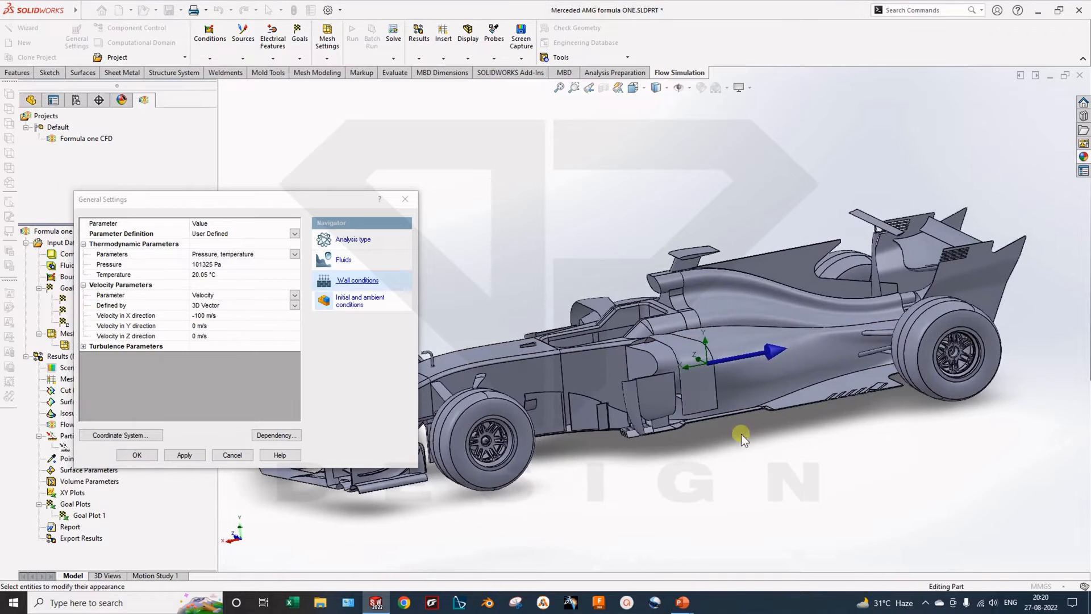
{"action": "middle_click_drag", "start_coordinate": [533, 516], "coordinate": [541, 517]}
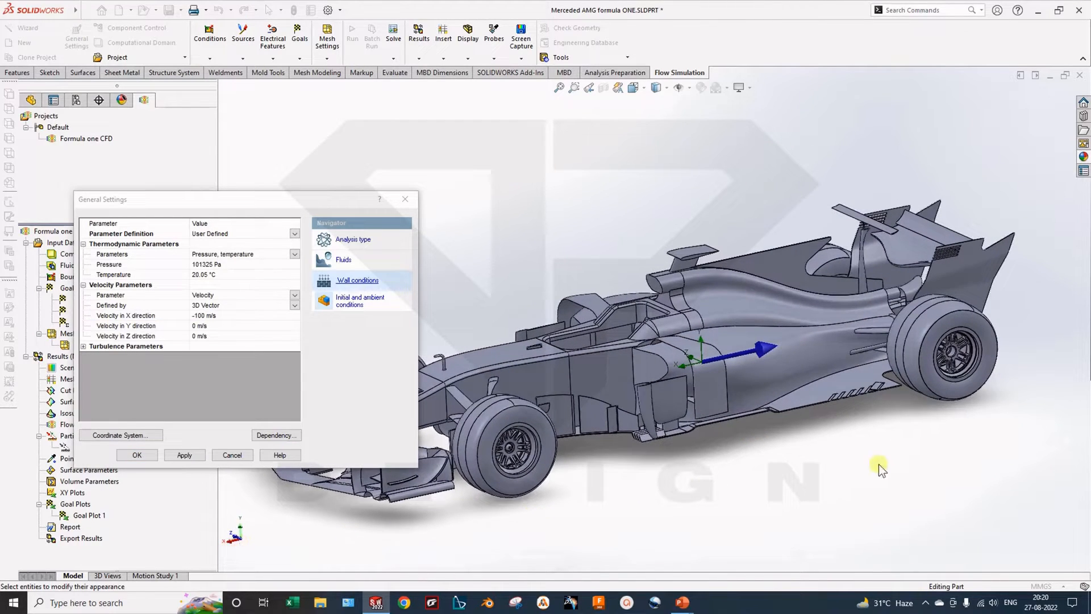
{"action": "middle_click_drag", "start_coordinate": [863, 465], "coordinate": [803, 493]}
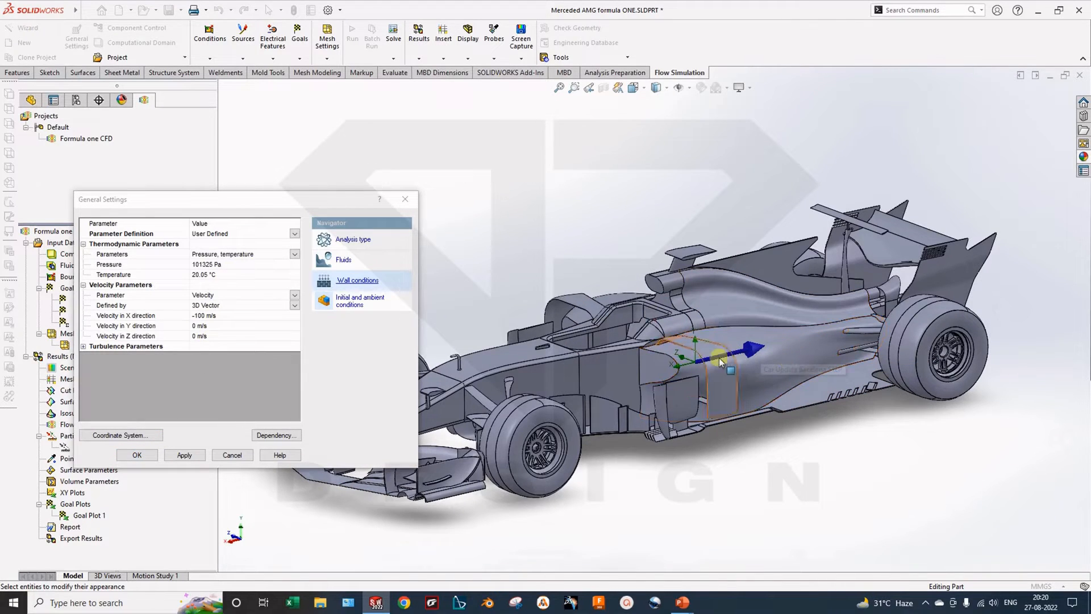
{"action": "middle_click_drag", "start_coordinate": [713, 341], "coordinate": [735, 350]}
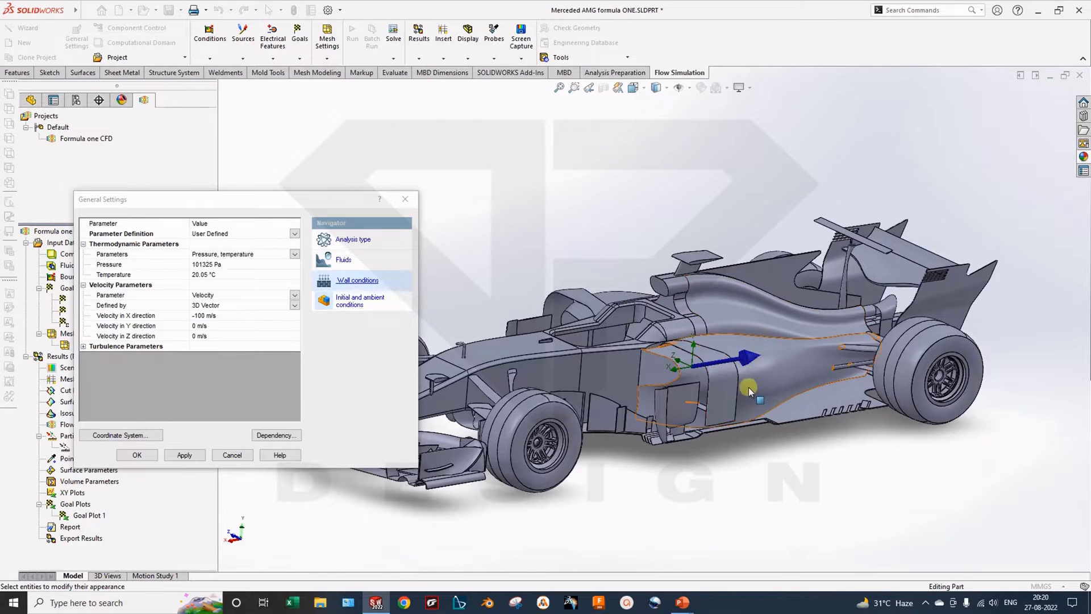
{"action": "middle_click_drag", "start_coordinate": [749, 388], "coordinate": [805, 382]}
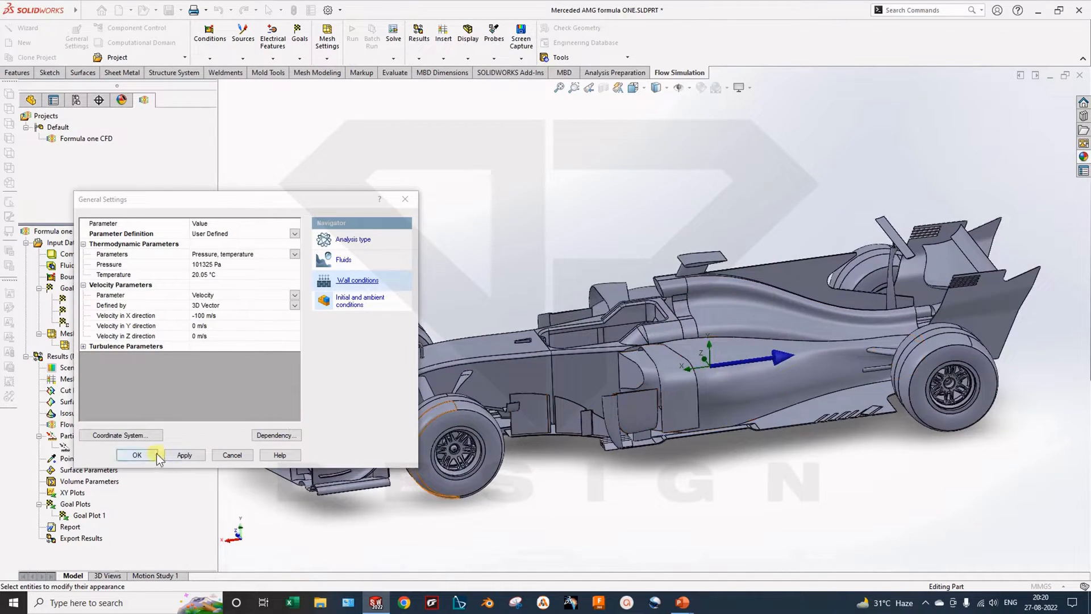
{"action": "left_click", "coordinate": [183, 455]}
{"action": "left_click", "coordinate": [132, 459]}
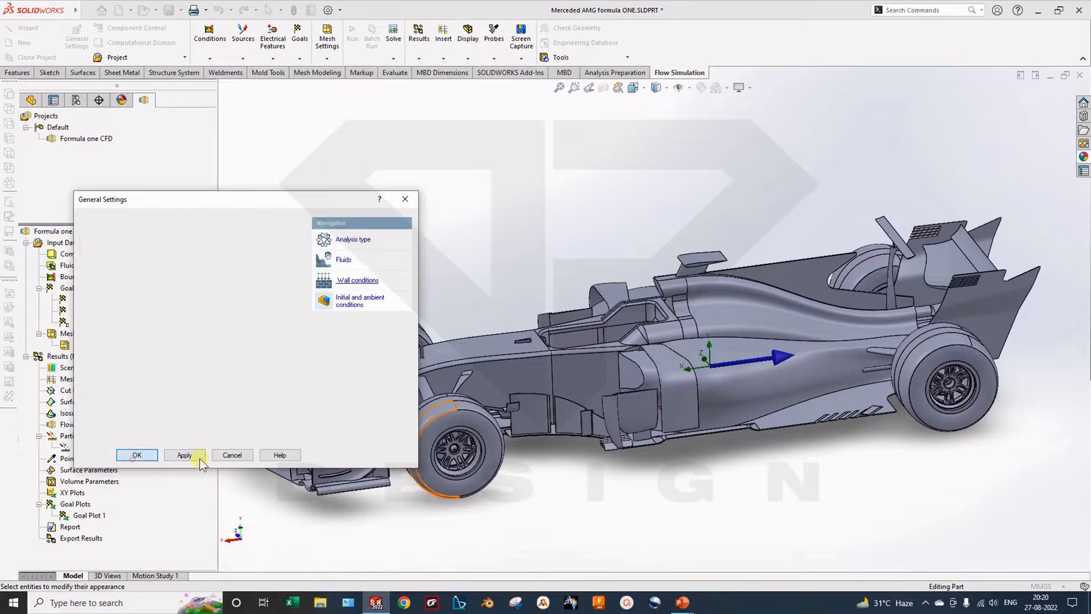
Step: Start a new boundary condition and review its wall and flow-opening types, including Inlet Mass Flux
{"action": "middle_click_drag", "start_coordinate": [633, 518], "coordinate": [582, 494]}
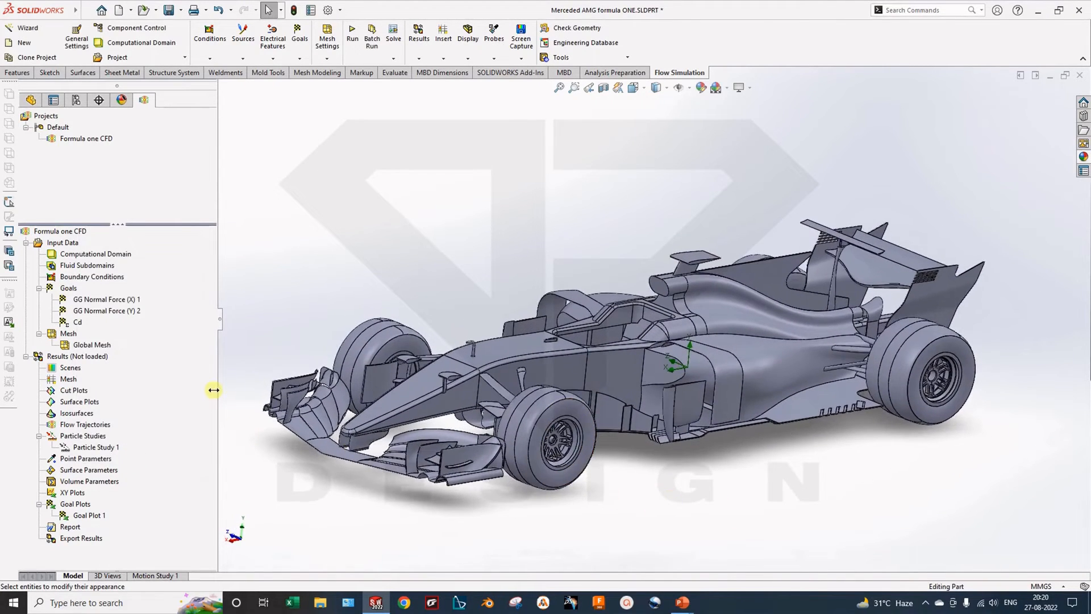
{"action": "middle_click_drag", "start_coordinate": [435, 461], "coordinate": [469, 451]}
{"action": "right_click", "coordinate": [85, 278]}
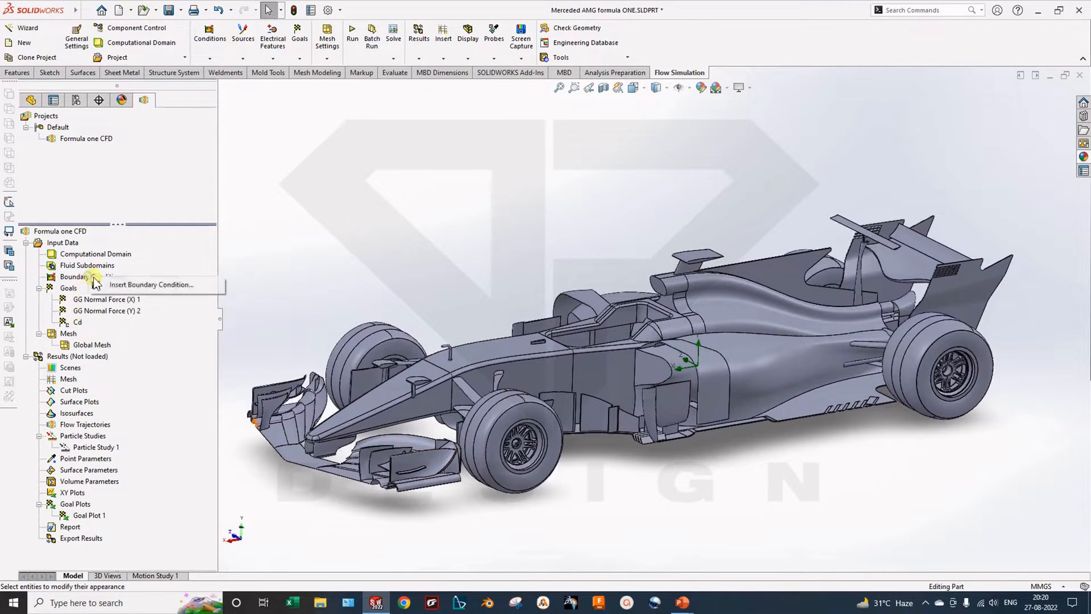
{"action": "left_click", "coordinate": [171, 283]}
{"action": "left_click", "coordinate": [78, 272]}
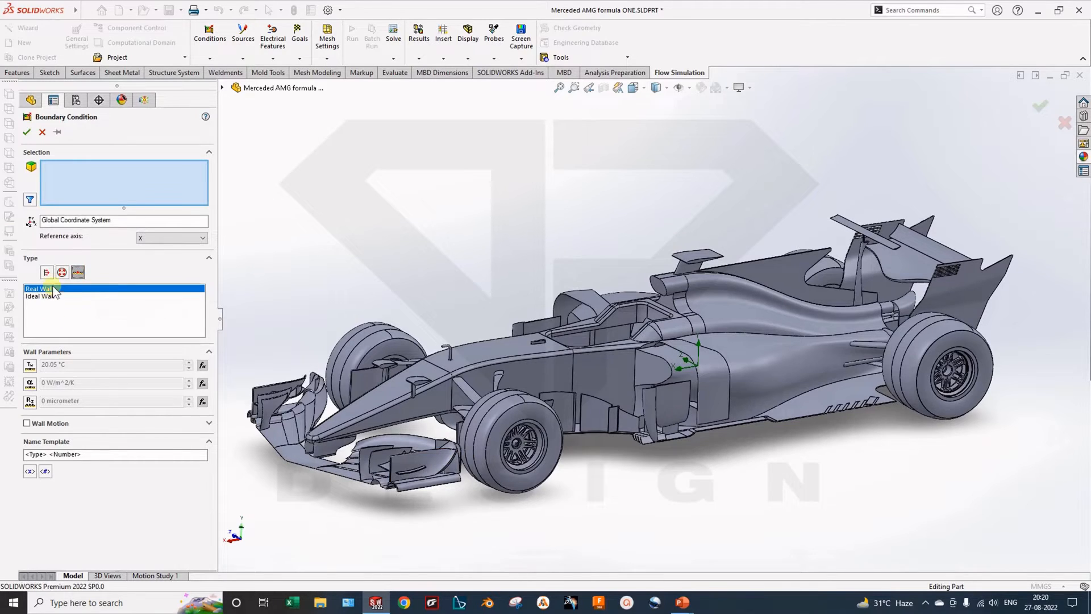
{"action": "left_click", "coordinate": [47, 272]}
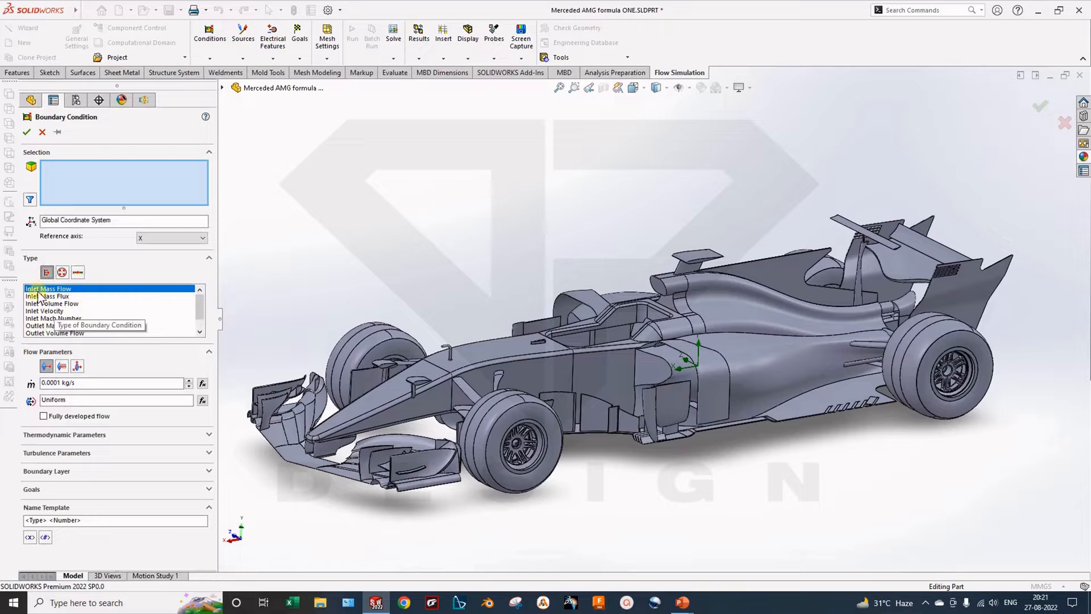
{"action": "left_click", "coordinate": [58, 296]}
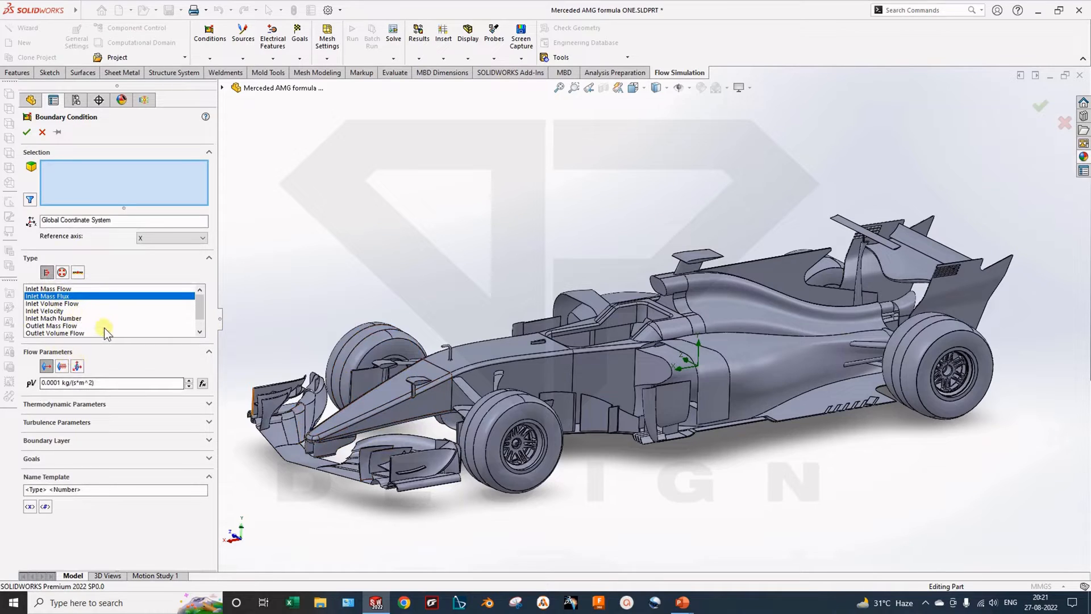
Step: Review the boundary condition's pressure-opening types and the Real Wall option
{"action": "middle_click_drag", "start_coordinate": [410, 396], "coordinate": [425, 386]}
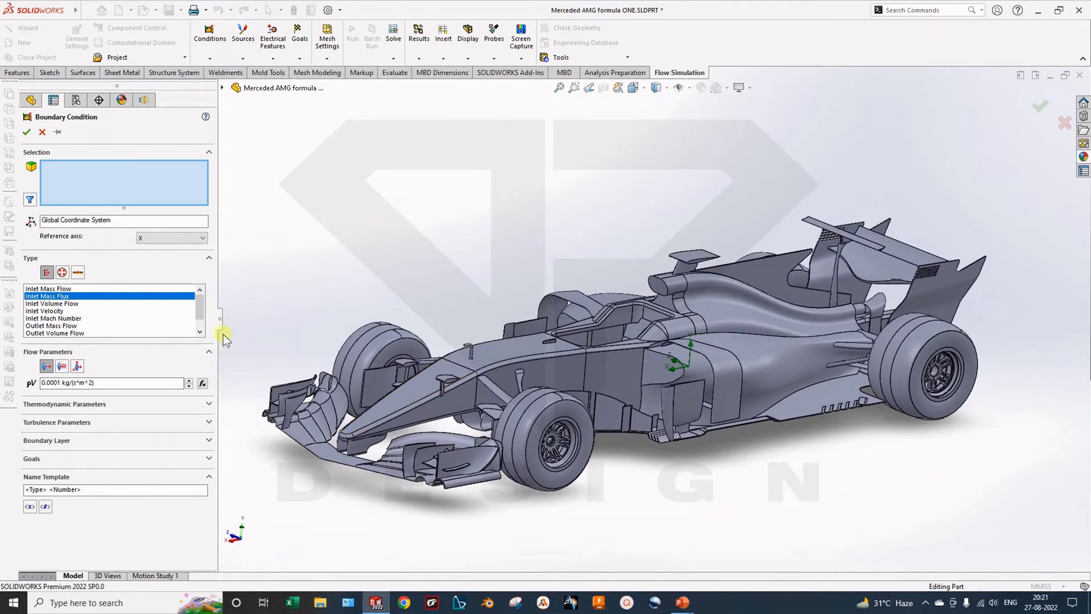
{"action": "left_click", "coordinate": [62, 274]}
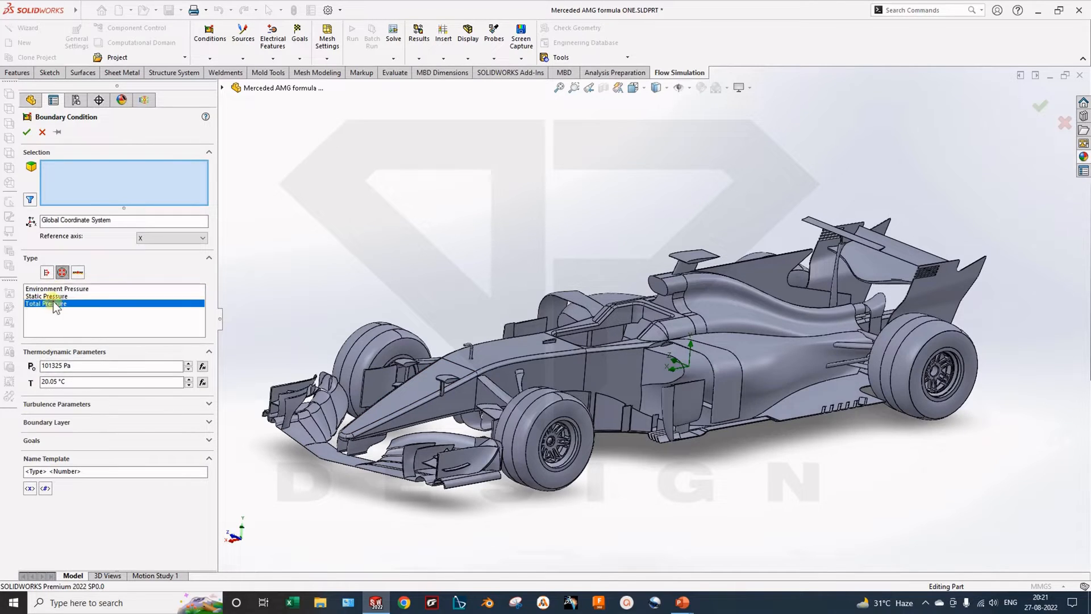
{"action": "left_click", "coordinate": [79, 273]}
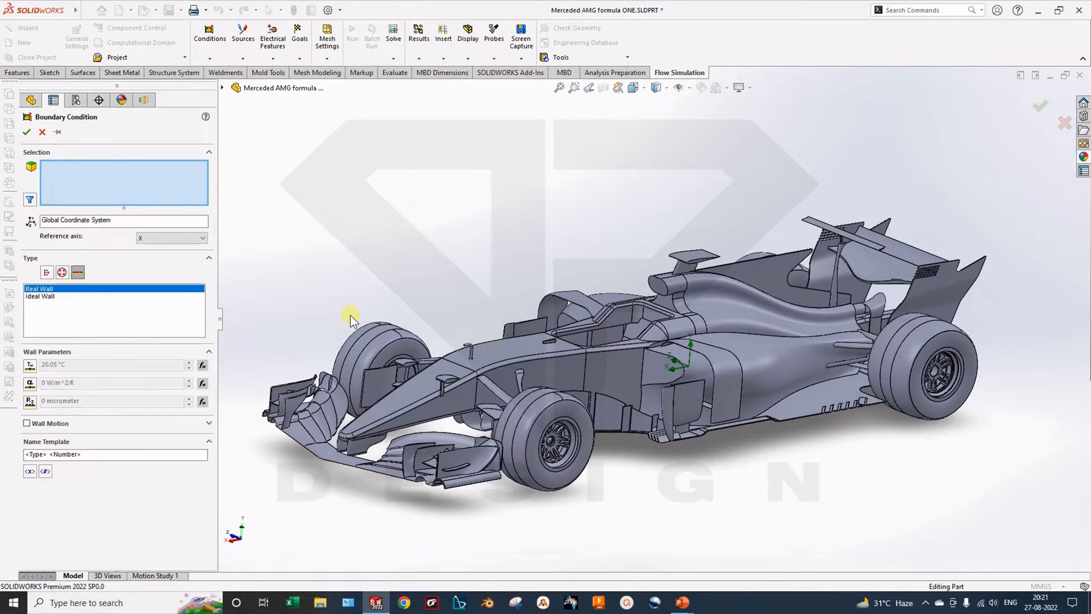
{"action": "middle_click_drag", "start_coordinate": [398, 325], "coordinate": [389, 325]}
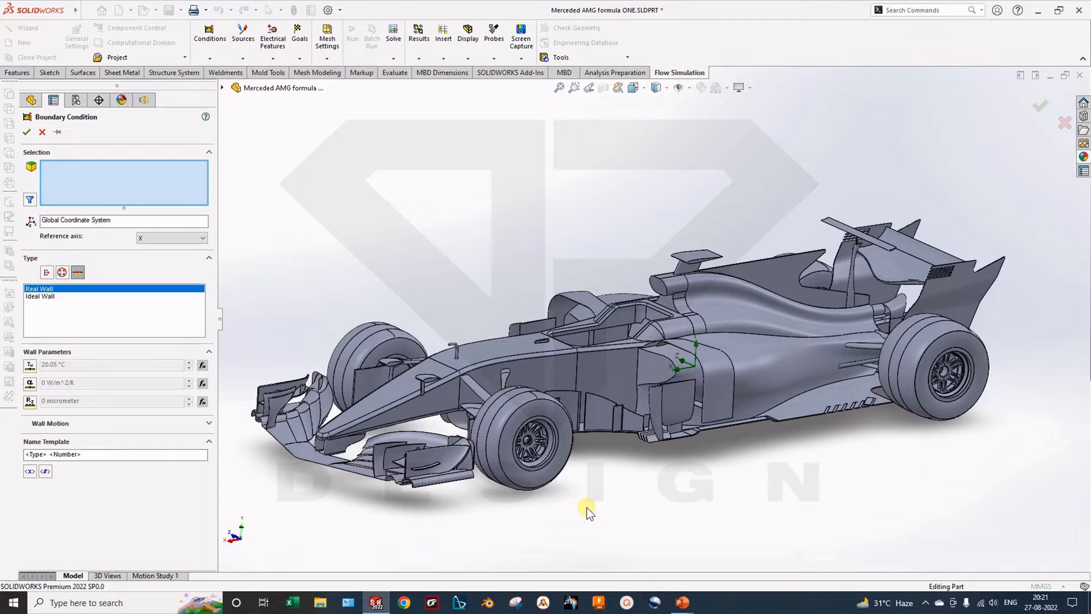
Step: Switch to PowerPoint, exit the slide show and draw a vertical line about 7.4 cm high beside the drag coefficient formula
{"action": "key", "text": "alt+Tab"}
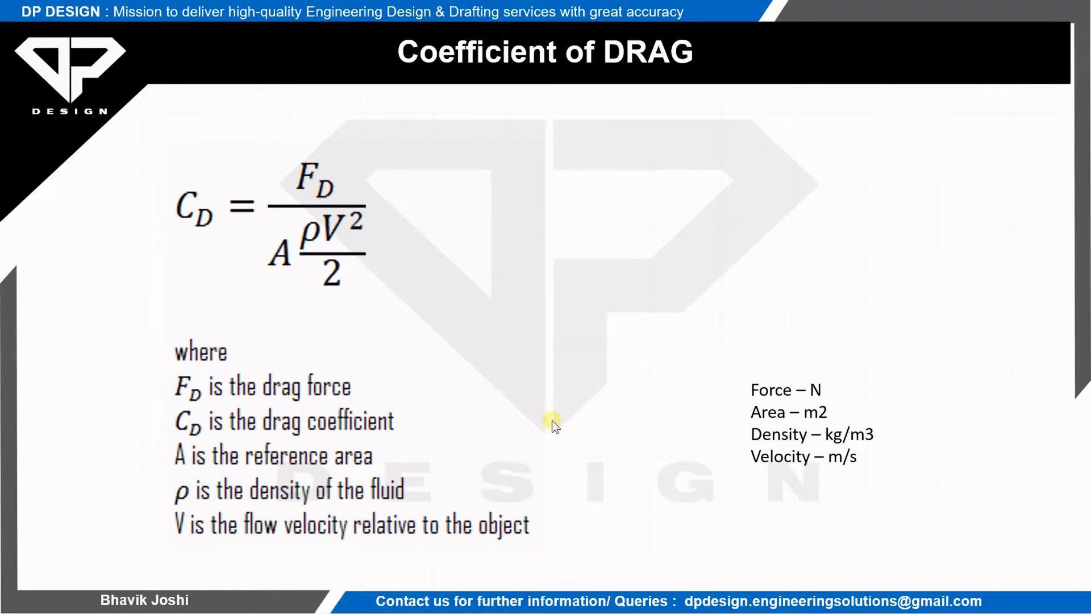
{"action": "key", "text": "Escape"}
{"action": "left_click", "coordinate": [538, 55]}
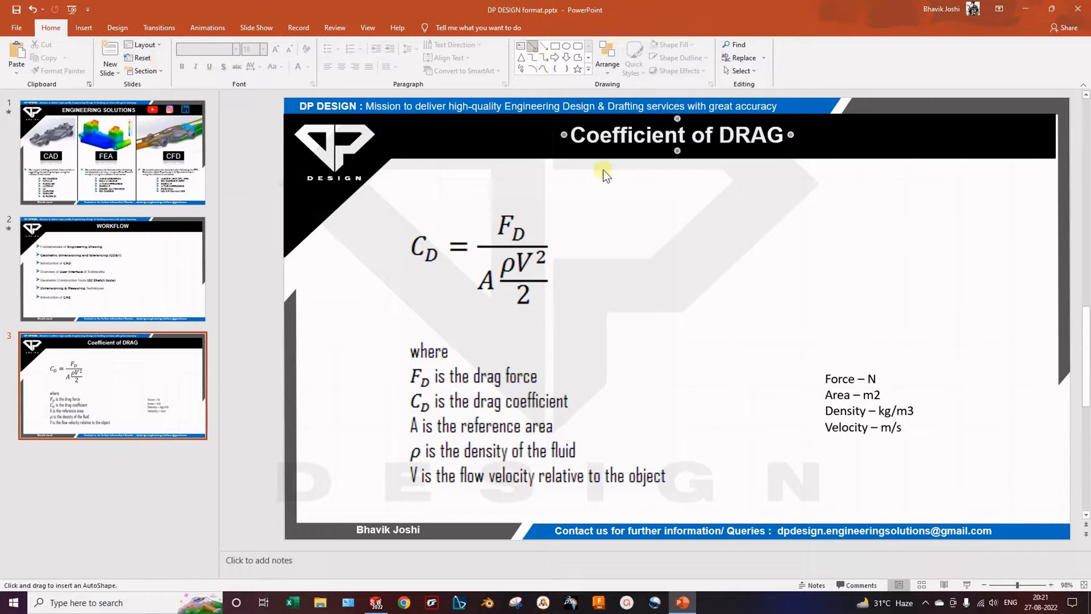
{"action": "left_click_drag", "start_coordinate": [681, 203], "coordinate": [681, 359]}
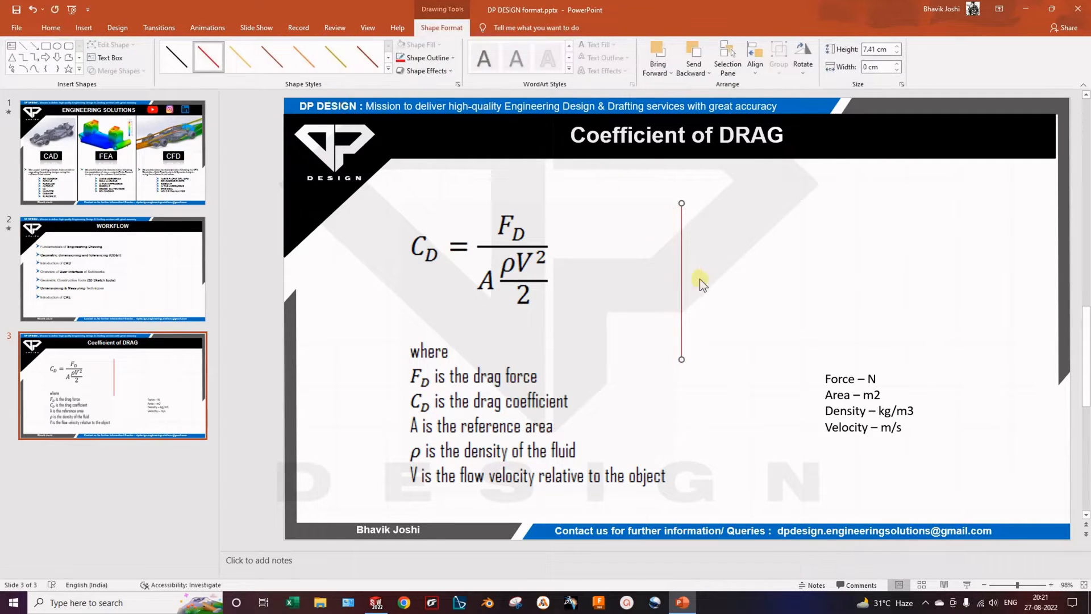
Step: Present the drag slide and pen three rightward flow arrows starting from the upper part of the vertical line
{"action": "left_click", "coordinate": [966, 585]}
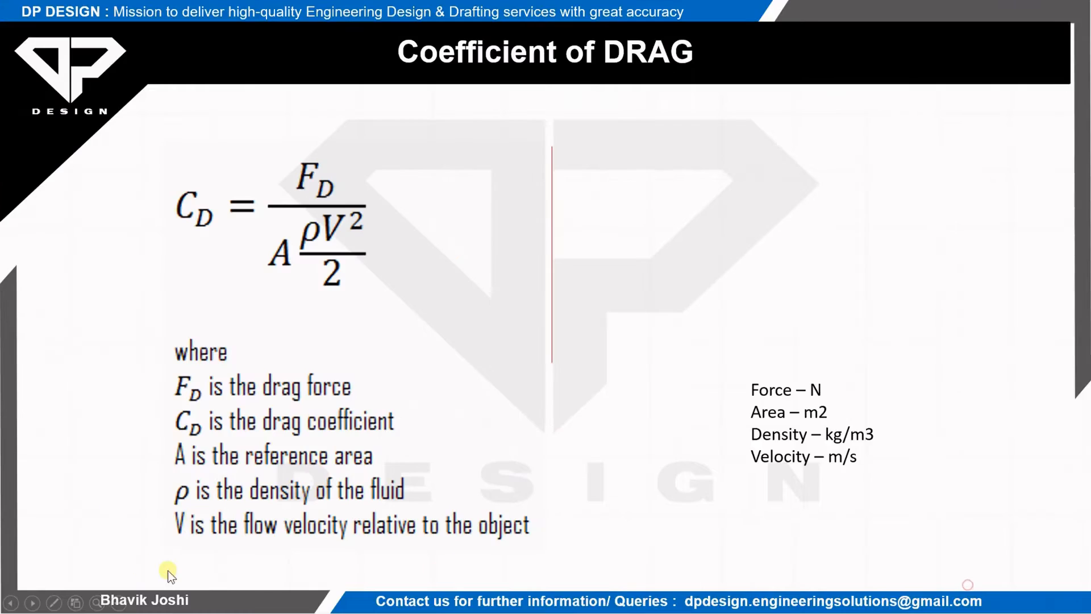
{"action": "left_click", "coordinate": [54, 600]}
{"action": "left_click", "coordinate": [57, 508]}
{"action": "mouse_move", "coordinate": [552, 155]}
{"action": "left_mouse_down"}
{"action": "mouse_move", "coordinate": [594, 164]}
{"action": "mouse_move", "coordinate": [581, 202]}
{"action": "left_mouse_up"}
{"action": "mouse_move", "coordinate": [554, 235]}
{"action": "left_mouse_down"}
{"action": "mouse_move", "coordinate": [579, 234]}
{"action": "mouse_move", "coordinate": [582, 247]}
{"action": "left_mouse_up"}
Step: Pen horizontal ground lines at the foot of the vertical line and add two lower rightward flow arrows
{"action": "left_click_drag", "start_coordinate": [543, 362], "coordinate": [1090, 362]}
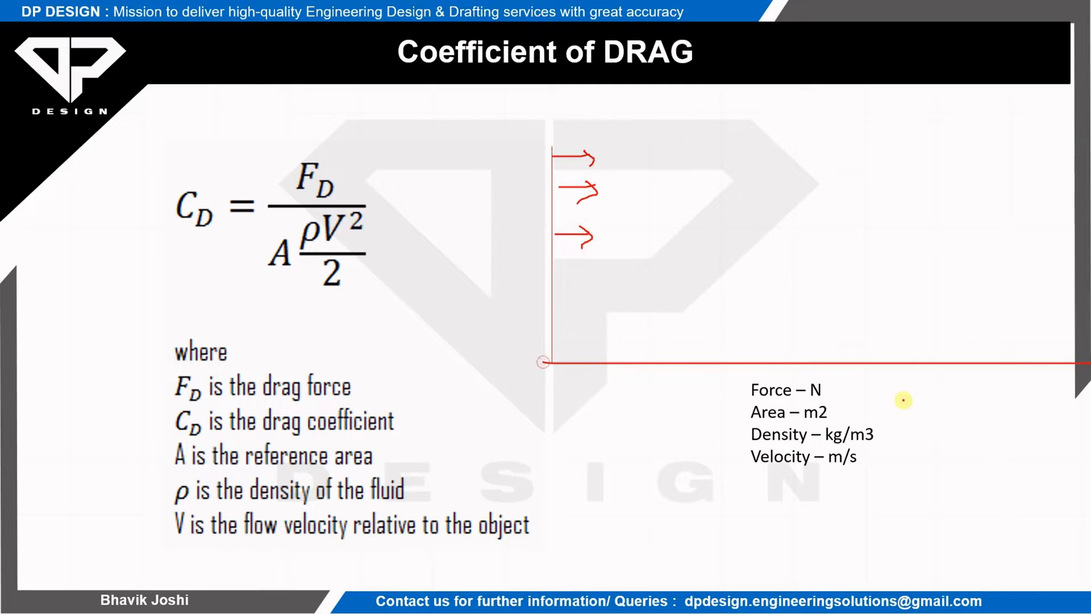
{"action": "left_click_drag", "start_coordinate": [524, 359], "coordinate": [997, 360]}
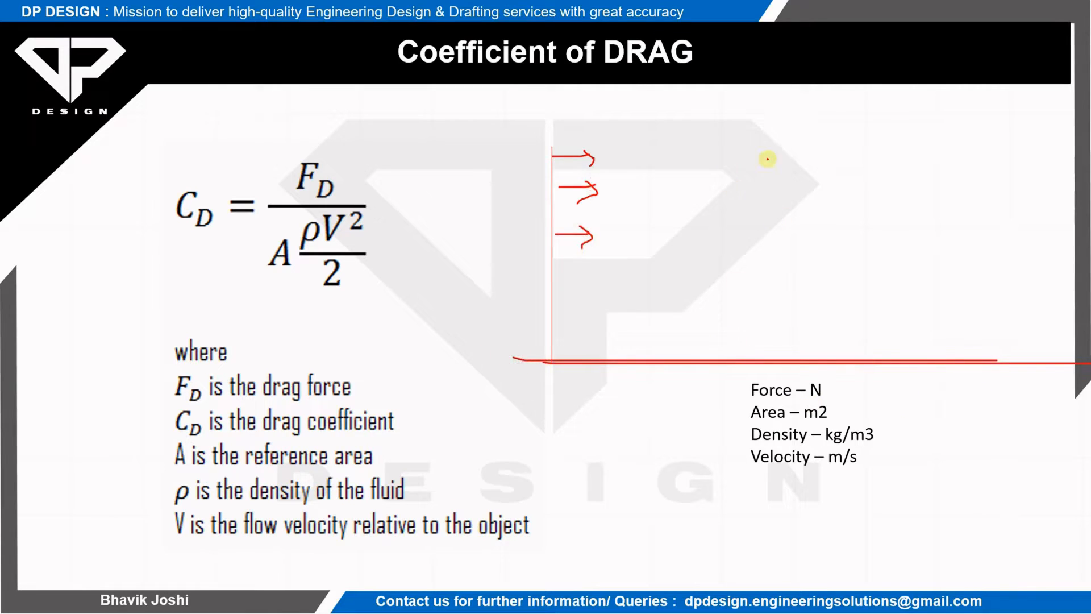
{"action": "mouse_move", "coordinate": [546, 328]}
{"action": "left_mouse_down"}
{"action": "mouse_move", "coordinate": [597, 329]}
{"action": "mouse_move", "coordinate": [592, 338]}
{"action": "left_mouse_up"}
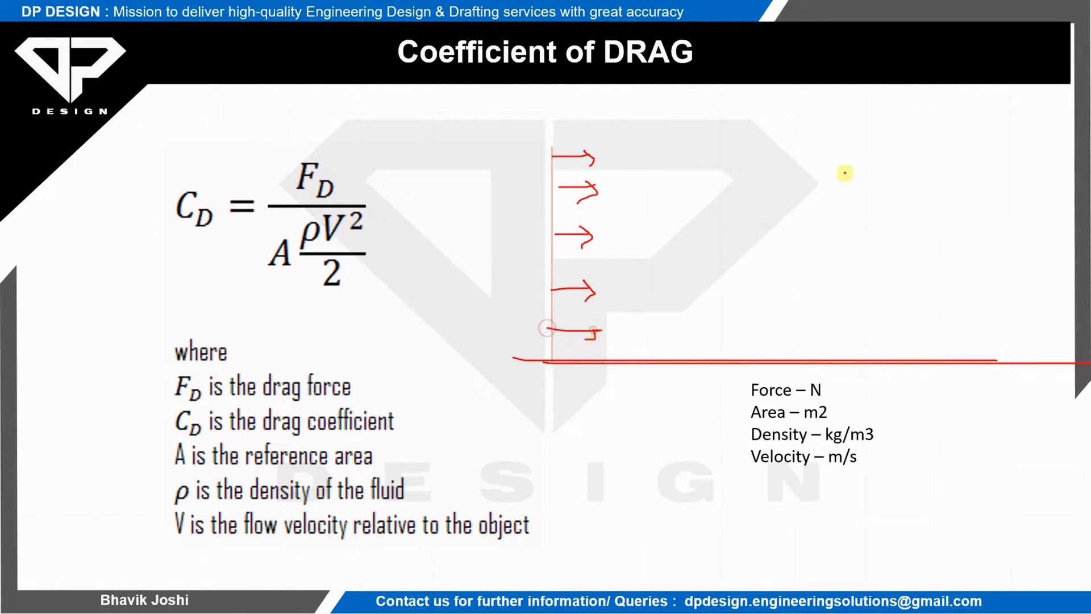
Step: Pen a second vertical line downstream and handwrite velocity labels, one beside the first line and "u=y" beside the second
{"action": "left_click_drag", "start_coordinate": [800, 148], "coordinate": [801, 348]}
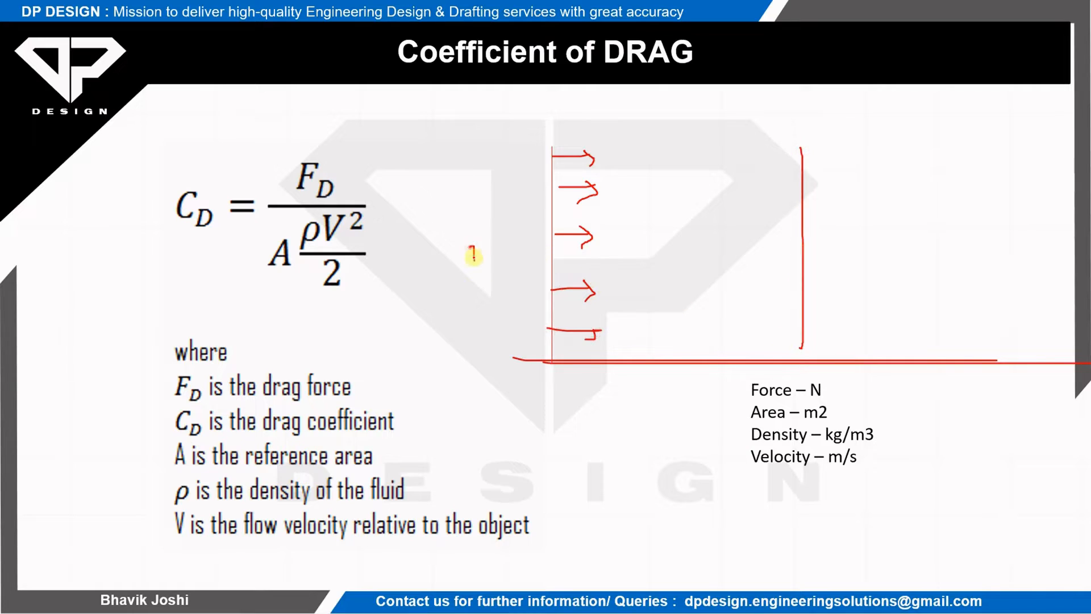
{"action": "mouse_move", "coordinate": [473, 255]}
{"action": "left_mouse_down"}
{"action": "mouse_move", "coordinate": [506, 275]}
{"action": "mouse_move", "coordinate": [534, 258]}
{"action": "mouse_move", "coordinate": [540, 267]}
{"action": "left_mouse_up"}
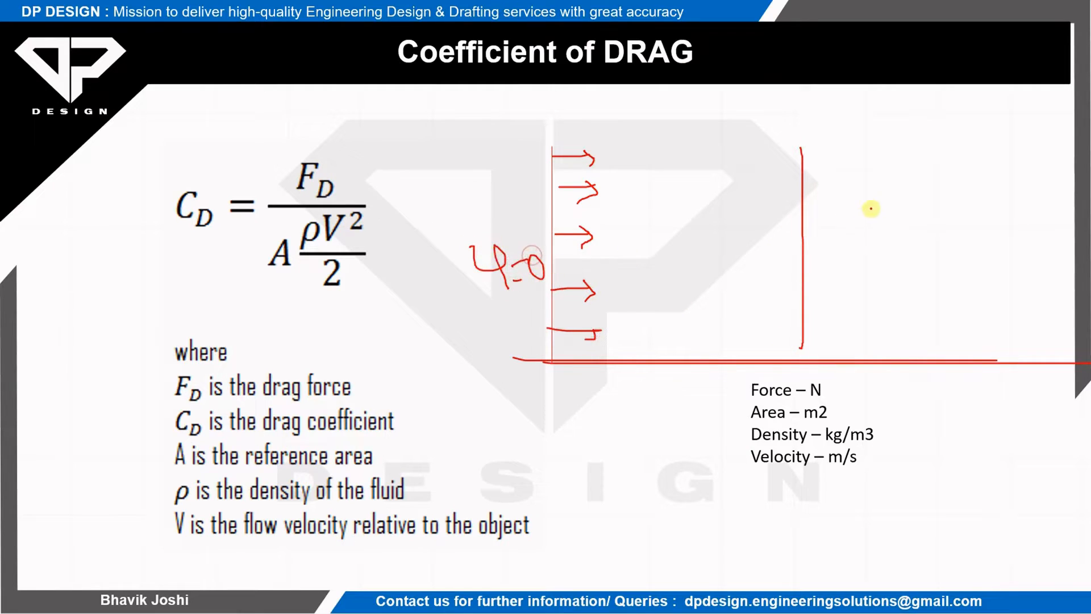
{"action": "mouse_move", "coordinate": [861, 171]}
{"action": "left_mouse_down"}
{"action": "mouse_move", "coordinate": [881, 188]}
{"action": "mouse_move", "coordinate": [928, 176]}
{"action": "mouse_move", "coordinate": [934, 200]}
{"action": "mouse_move", "coordinate": [960, 196]}
{"action": "left_mouse_up"}
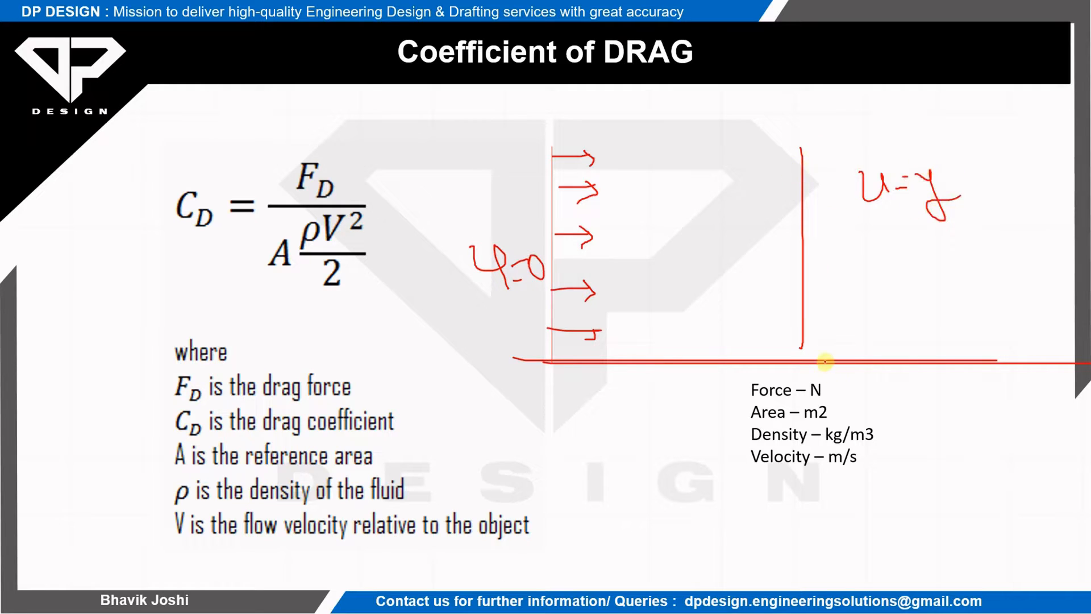
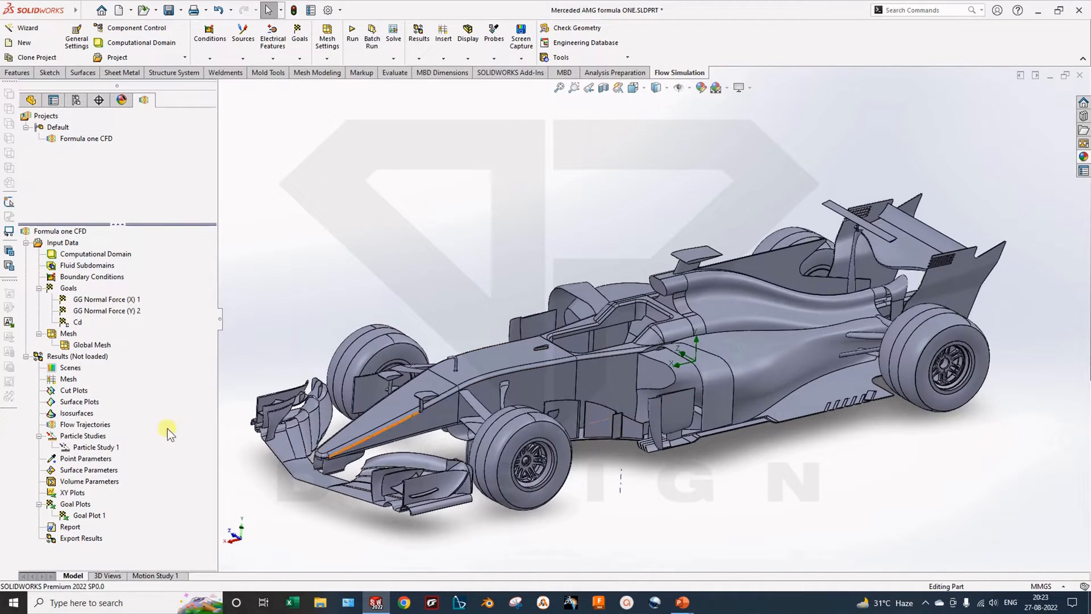
Step: Switch to SOLIDWORKS, review the goal types available for the study and start inserting global goals
{"action": "right_click", "coordinate": [65, 289]}
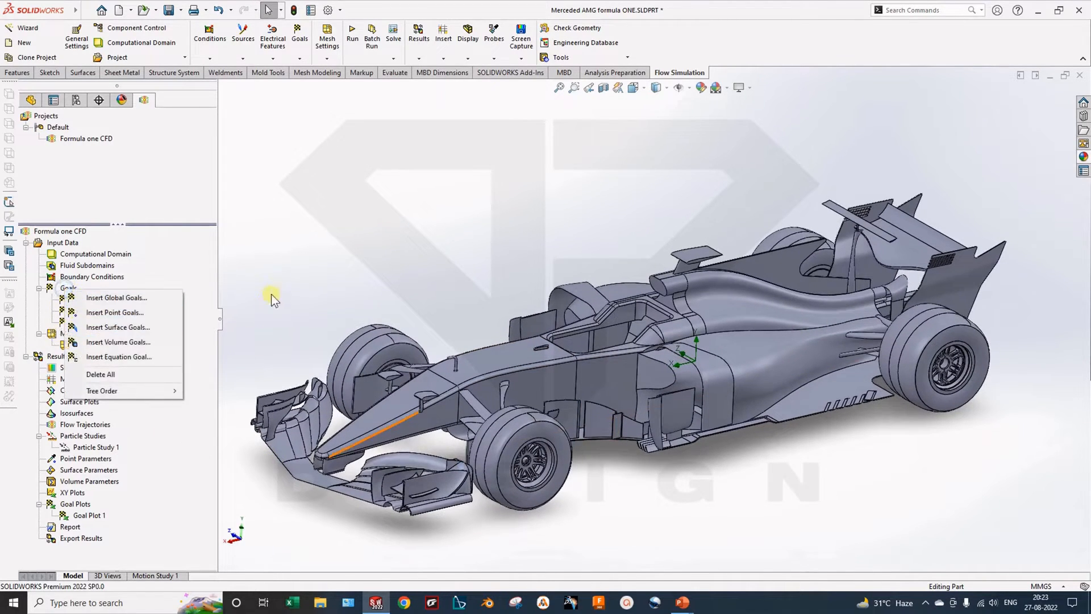
{"action": "left_click", "coordinate": [277, 278]}
{"action": "right_click", "coordinate": [68, 293]}
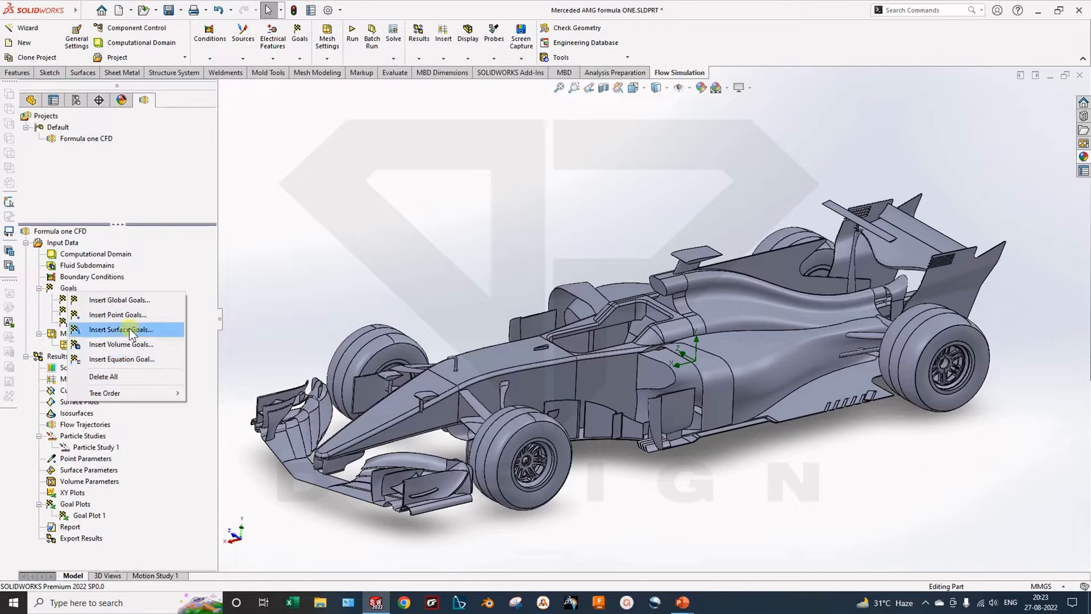
{"action": "left_click", "coordinate": [340, 264]}
{"action": "right_click", "coordinate": [68, 287]}
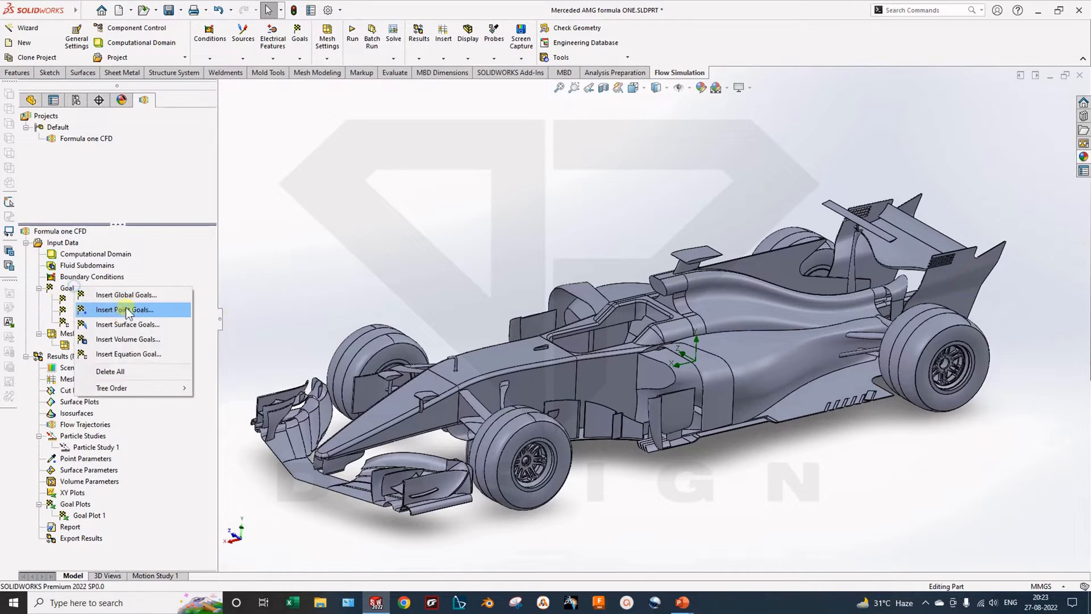
{"action": "left_click", "coordinate": [91, 292]}
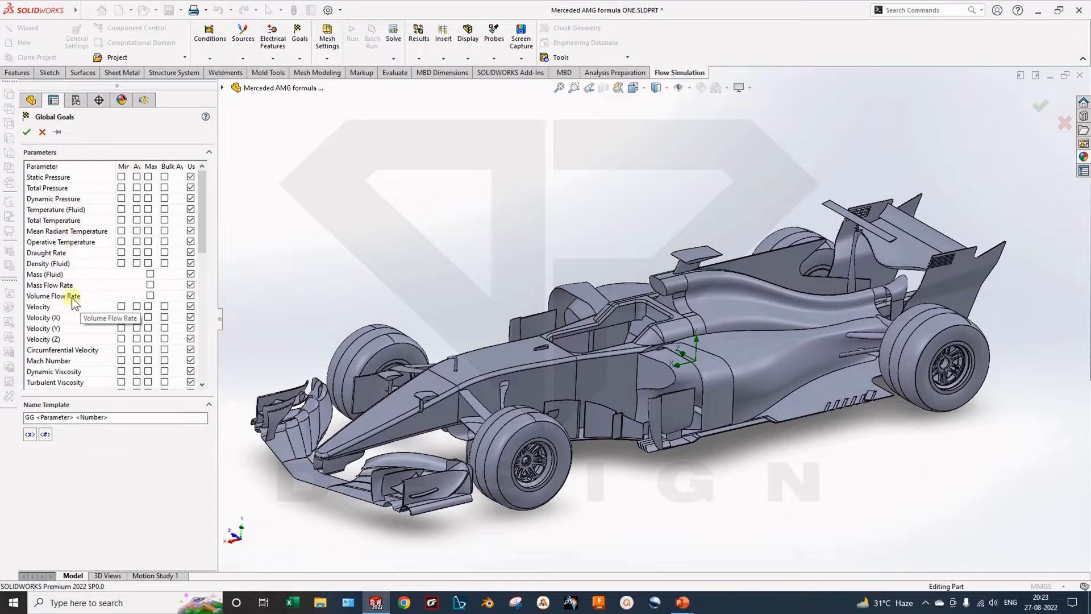
Step: Examine the global goal parameters down to Force (X) and relate that force direction to the car's orientation
{"action": "scroll", "coordinate": [63, 332], "scroll_direction": "down", "scroll_amount": 2}
{"action": "scroll", "coordinate": [62, 329], "scroll_direction": "down", "scroll_amount": 6}
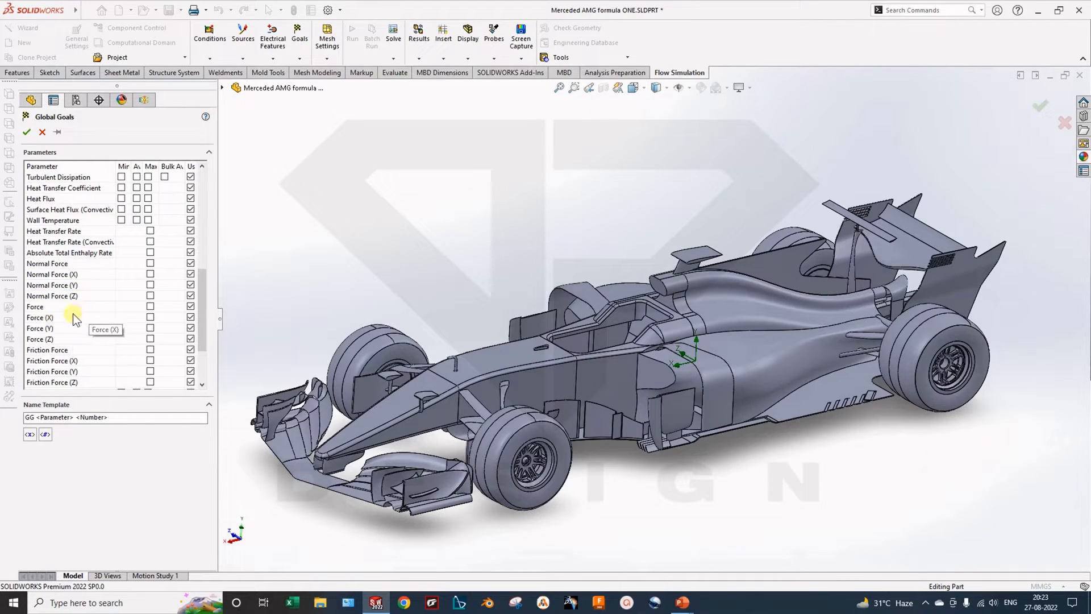
{"action": "left_click", "coordinate": [40, 317]}
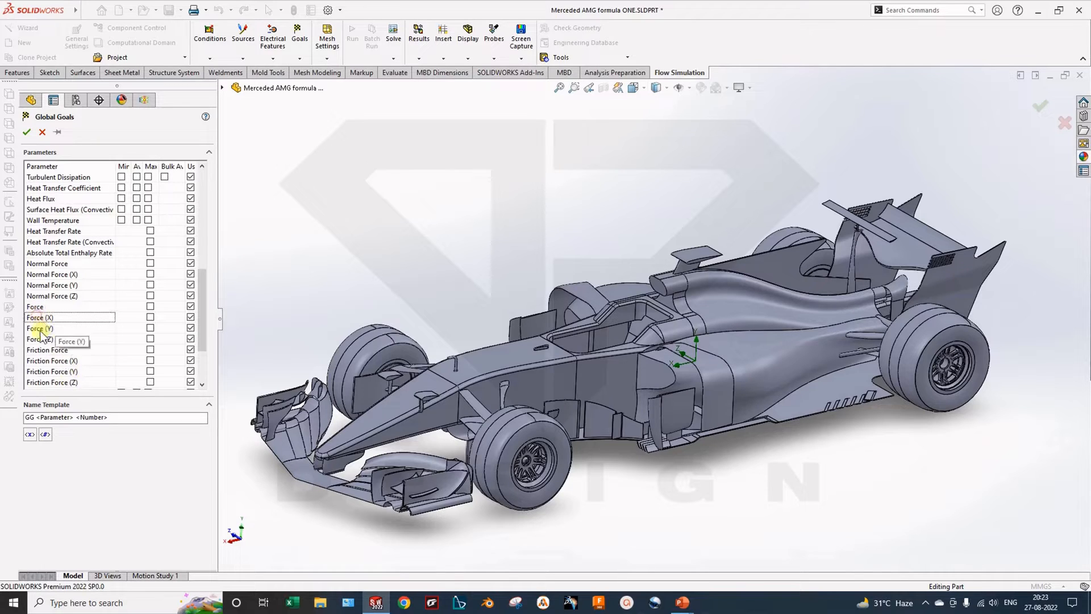
{"action": "middle_click_drag", "start_coordinate": [489, 429], "coordinate": [483, 432]}
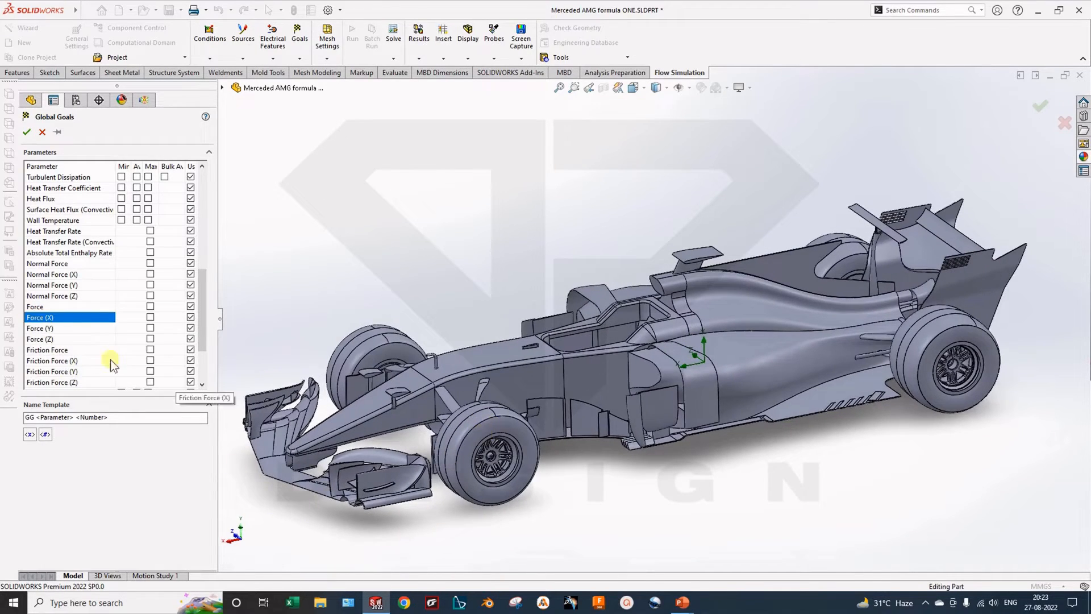
{"action": "middle_click_drag", "start_coordinate": [307, 350], "coordinate": [370, 447]}
{"action": "left_click", "coordinate": [58, 321]}
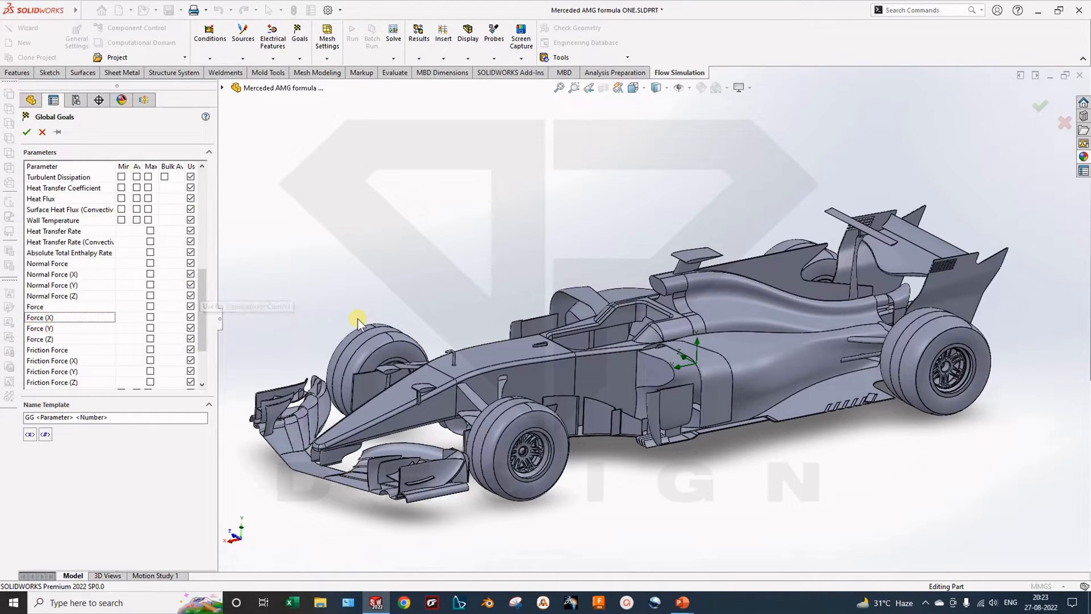
{"action": "middle_click_drag", "start_coordinate": [407, 307], "coordinate": [445, 308]}
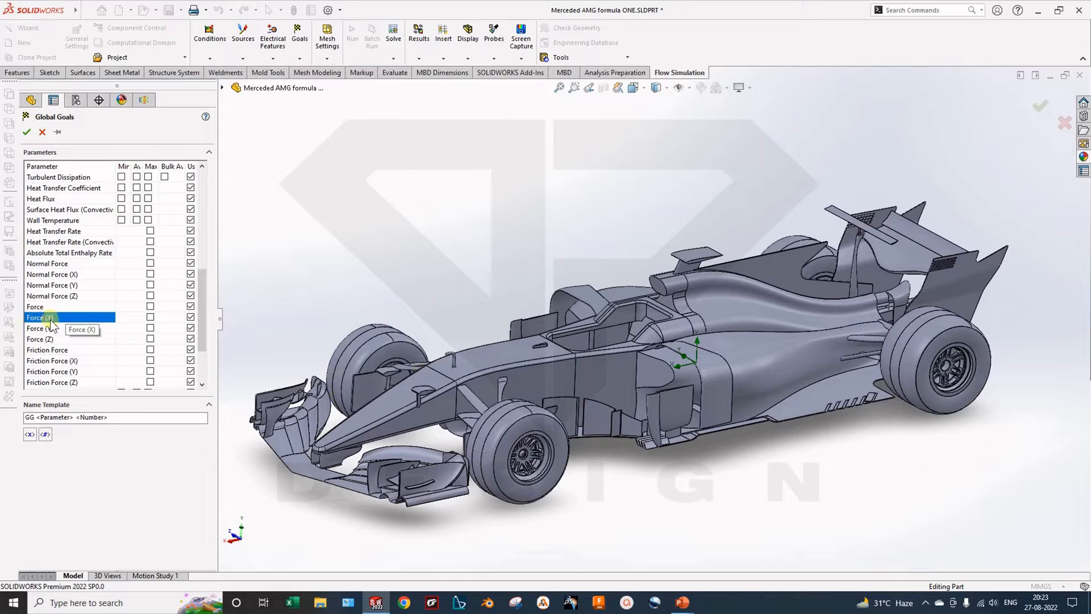
Step: Examine the Normal Force (X) and Force (X) parameters against the model's axes and close the global goals without adding any
{"action": "left_click", "coordinate": [53, 275]}
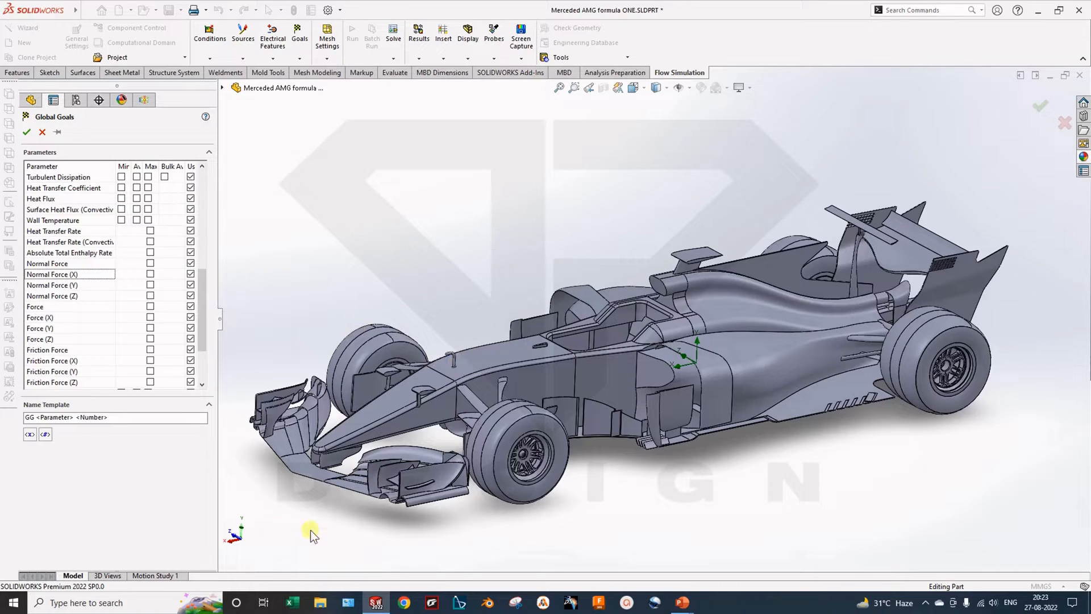
{"action": "scroll", "coordinate": [283, 537], "scroll_direction": "up", "scroll_amount": 1}
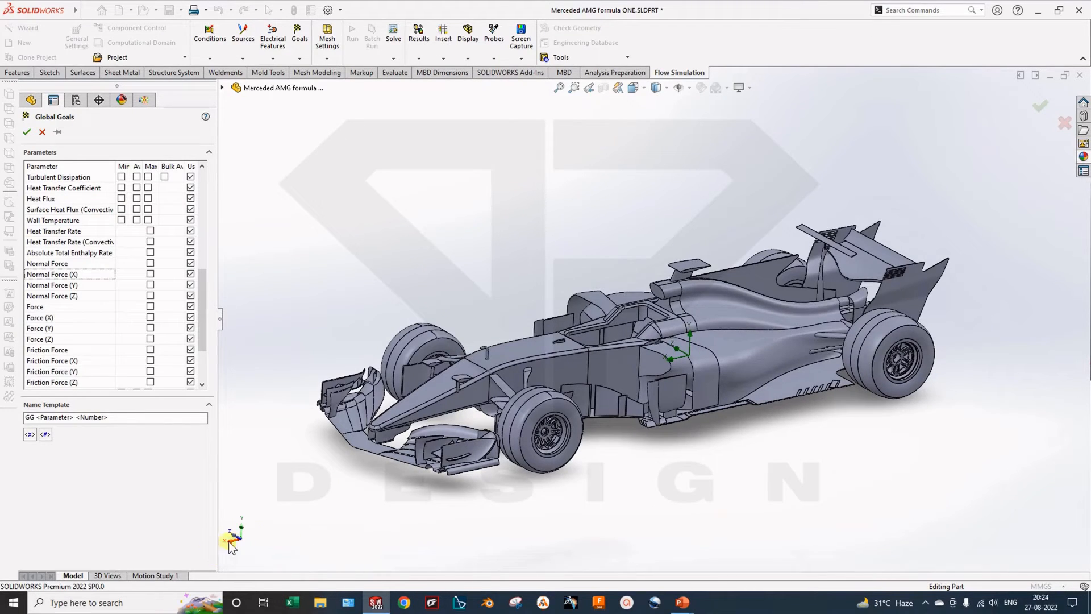
{"action": "middle_click_drag", "start_coordinate": [255, 496], "coordinate": [318, 471]}
{"action": "middle_click_drag", "start_coordinate": [421, 512], "coordinate": [397, 295]}
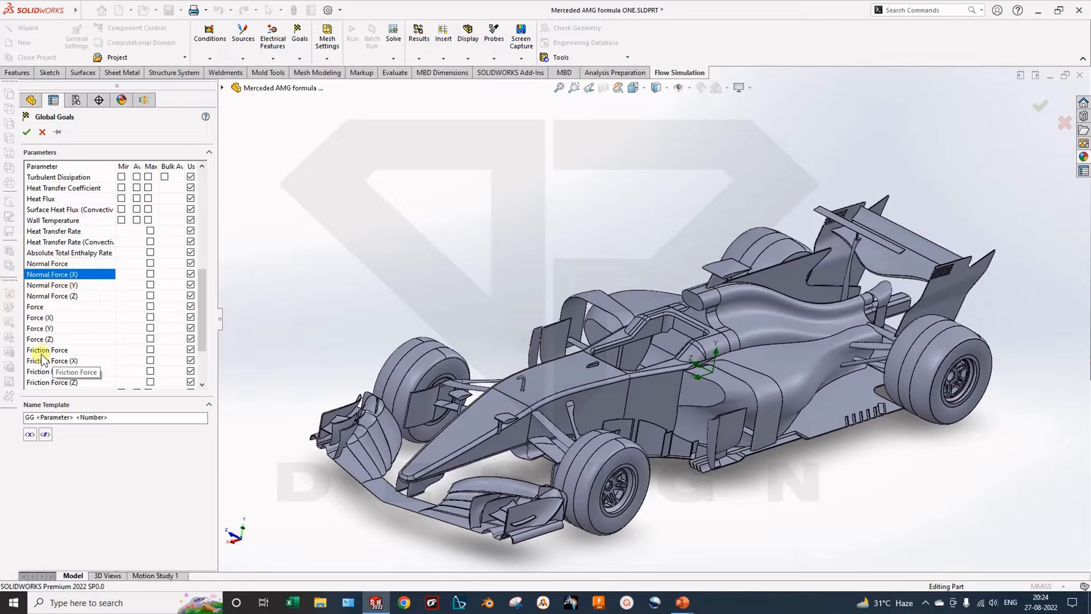
{"action": "left_click", "coordinate": [37, 307]}
{"action": "left_click", "coordinate": [46, 318]}
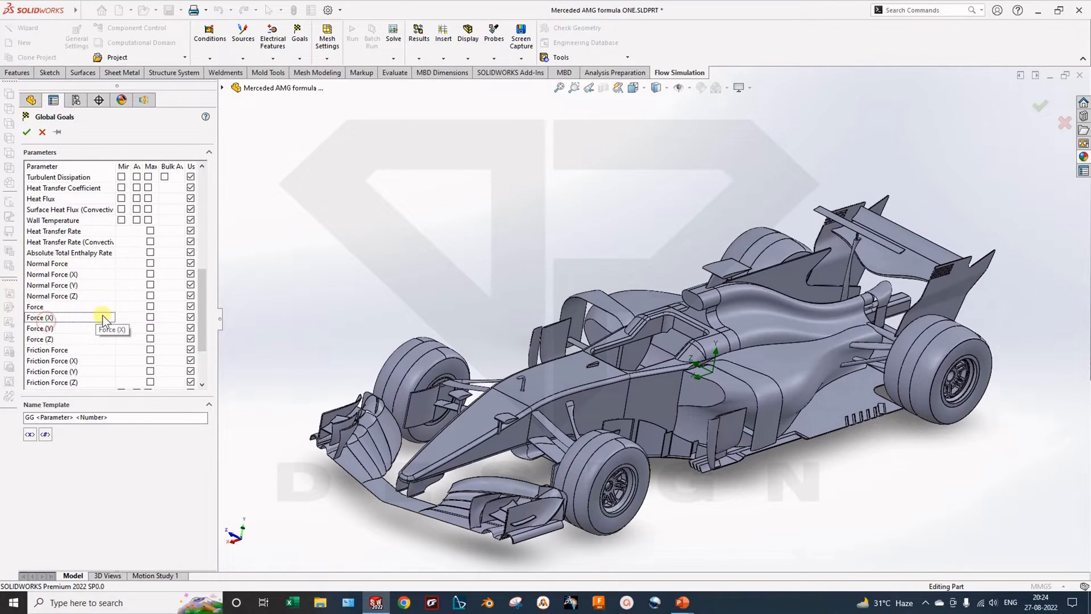
{"action": "left_click", "coordinate": [26, 131]}
Step: Review the study's existing Normal Force (X), Normal Force (Y) and Cd goals against the car
{"action": "left_click", "coordinate": [98, 299]}
{"action": "middle_click_drag", "start_coordinate": [533, 376], "coordinate": [489, 360]}
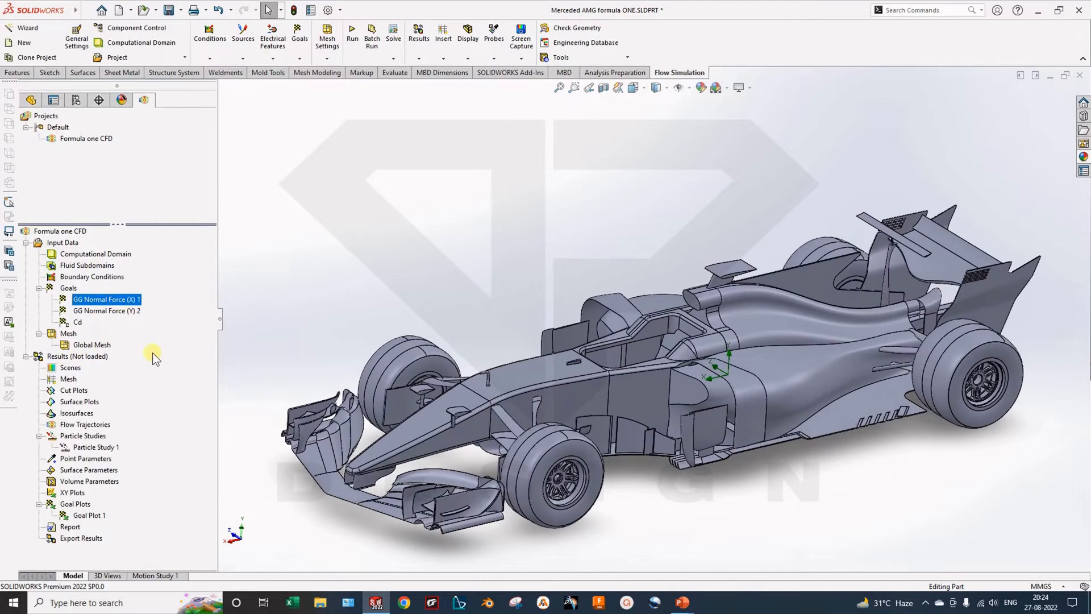
{"action": "left_click", "coordinate": [114, 310]}
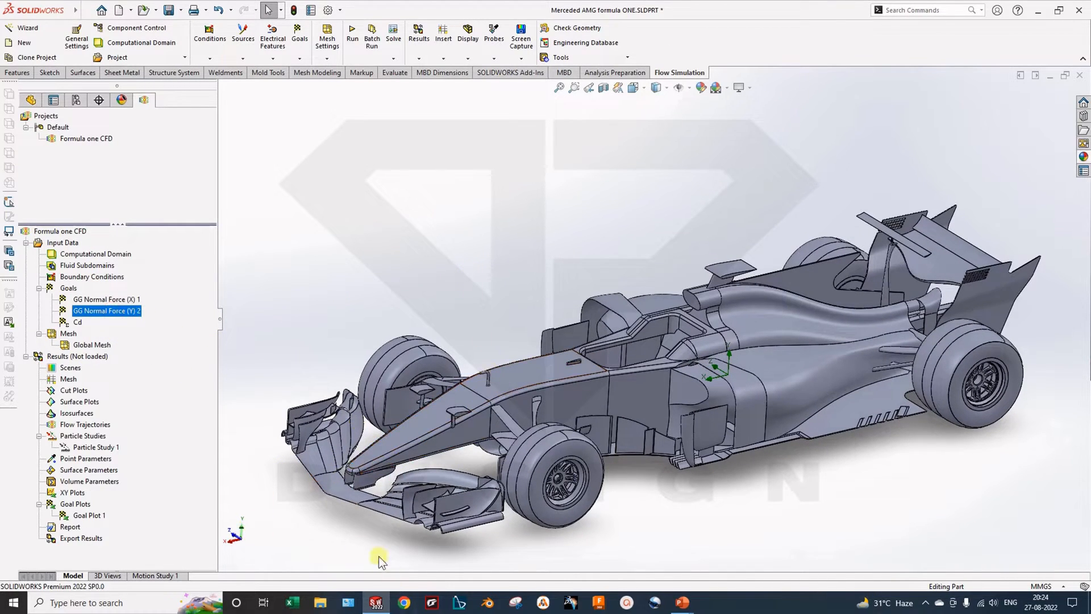
{"action": "left_click", "coordinate": [78, 323]}
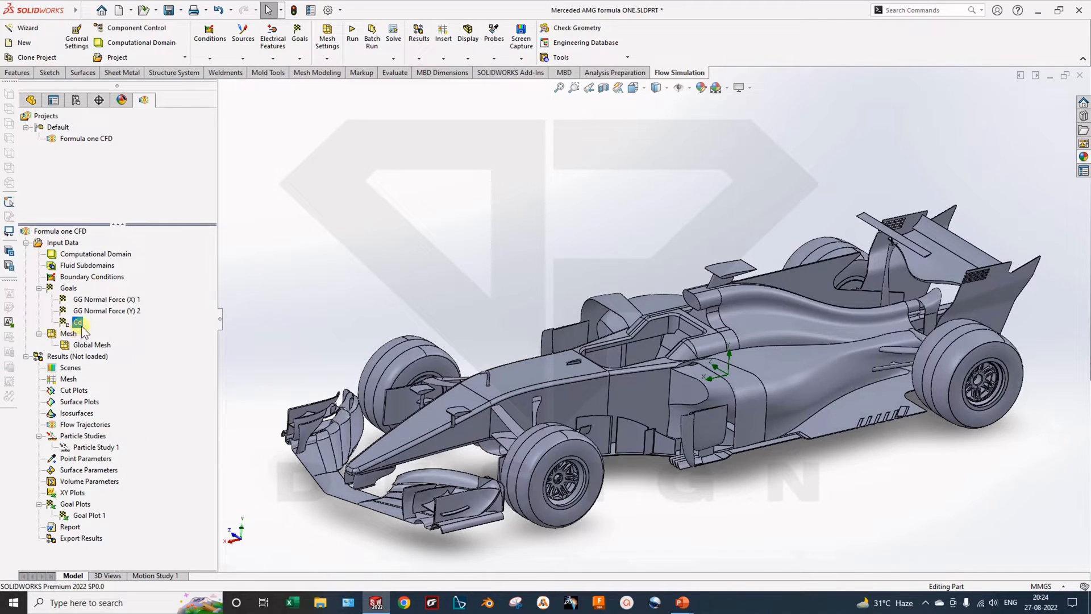
Step: Start a point goal on a vertex of the car's nose, review its available parameters and cancel it
{"action": "right_click", "coordinate": [68, 288]}
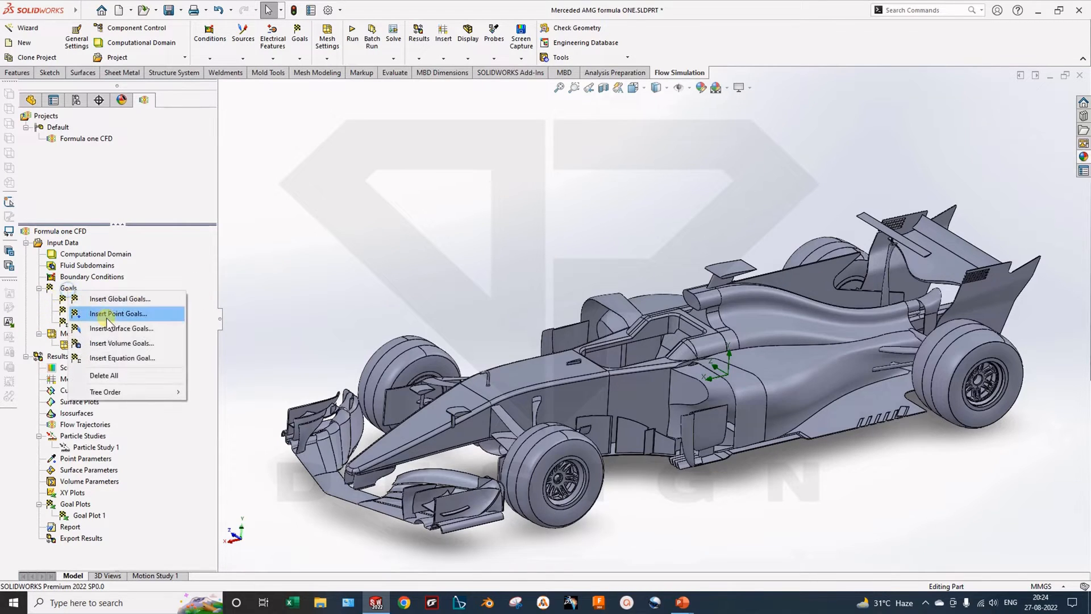
{"action": "left_click", "coordinate": [119, 313]}
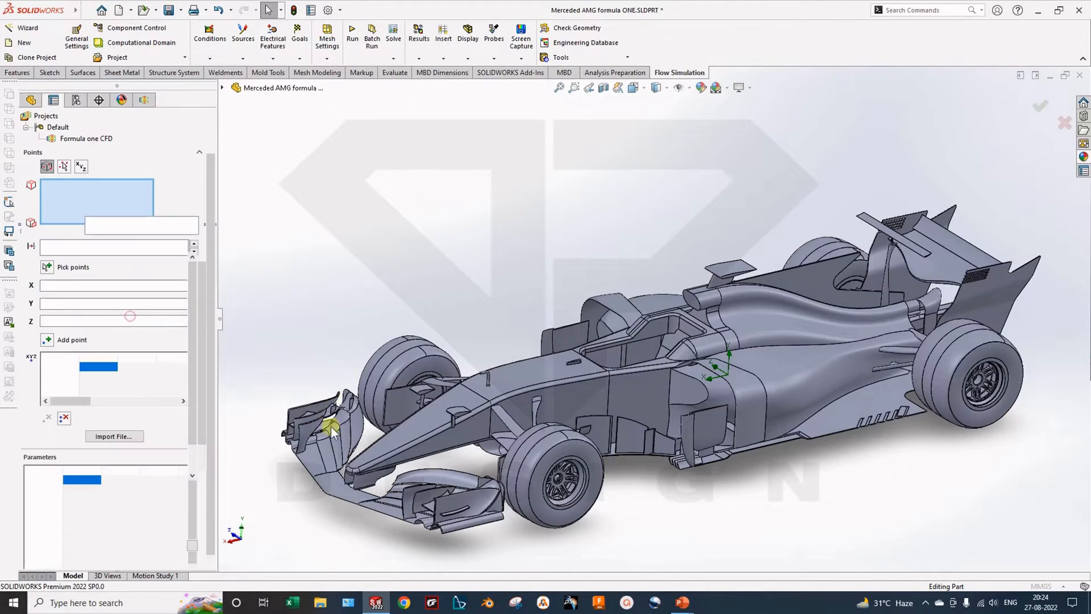
{"action": "left_click", "coordinate": [488, 401]}
{"action": "scroll", "coordinate": [104, 415], "scroll_direction": "down", "scroll_amount": 1}
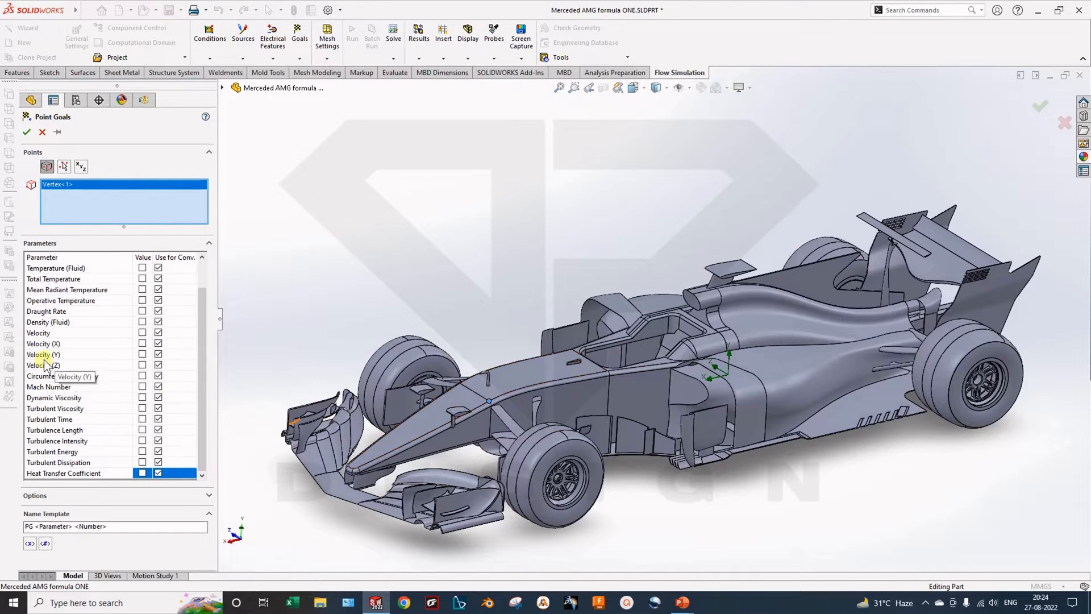
{"action": "scroll", "coordinate": [46, 363], "scroll_direction": "up", "scroll_amount": 1}
{"action": "left_click", "coordinate": [42, 132]}
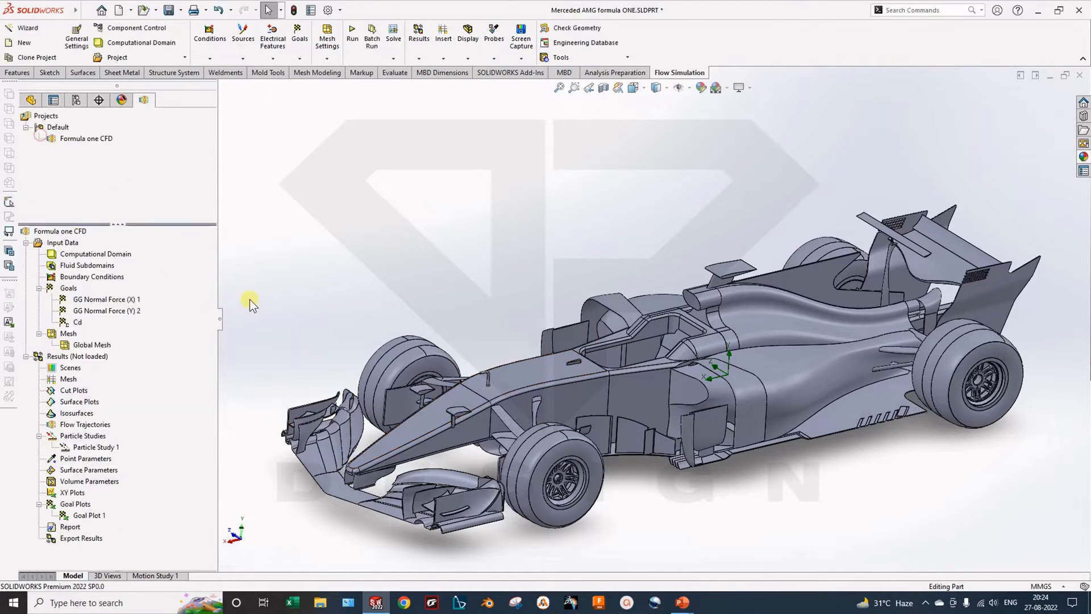
Step: Start a new equation goal named "Coefficient of Drag" and activate its expression for editing
{"action": "right_click", "coordinate": [67, 288]}
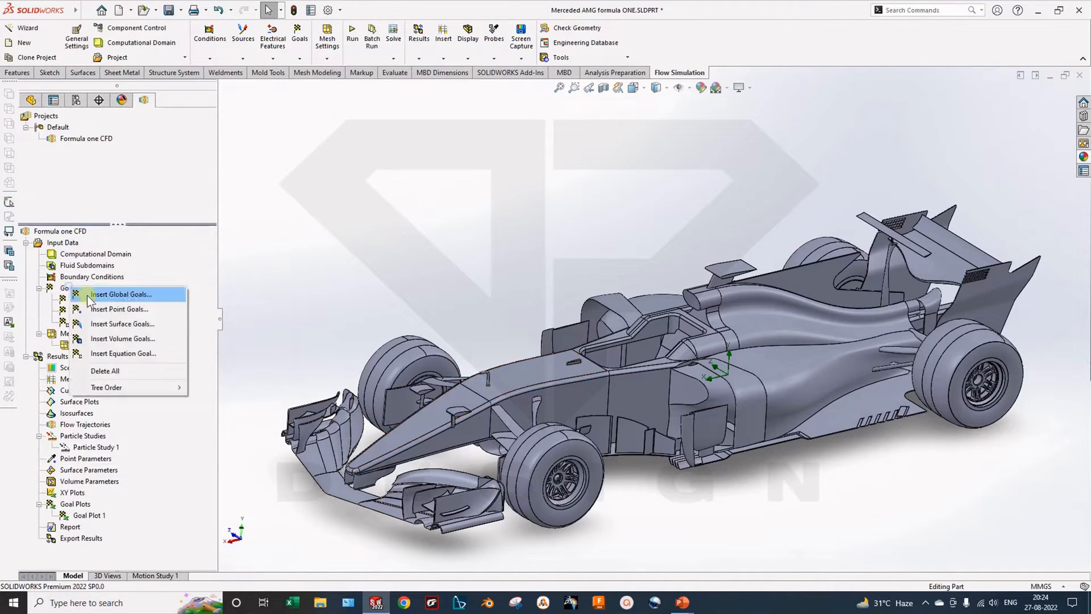
{"action": "left_click", "coordinate": [128, 352]}
{"action": "left_click_drag", "start_coordinate": [151, 423], "coordinate": [97, 418]}
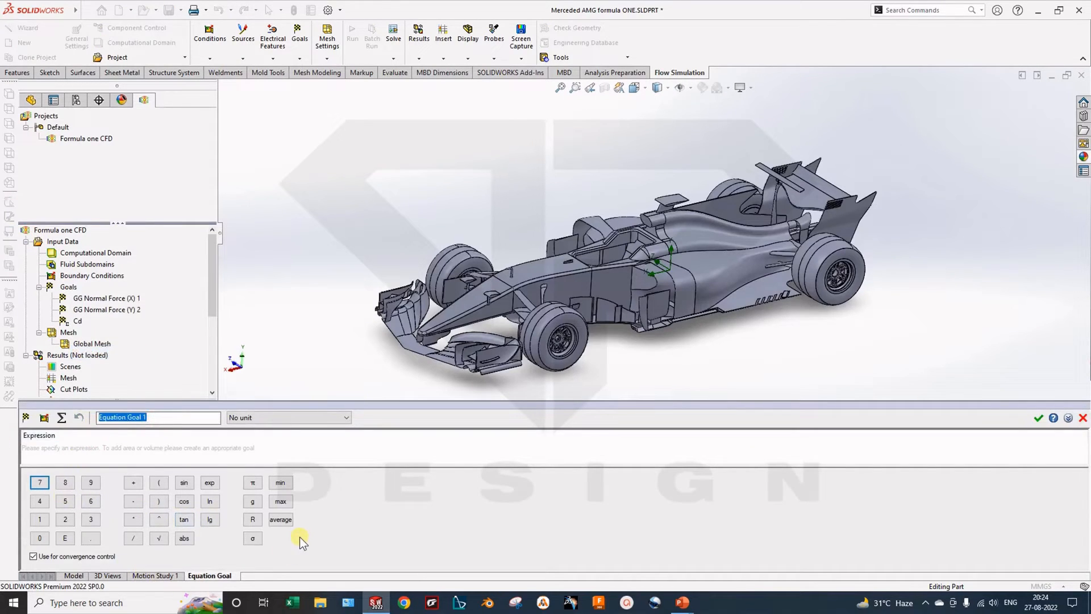
{"action": "type", "text": "Coefficient of Drag"}
{"action": "left_click", "coordinate": [105, 449]}
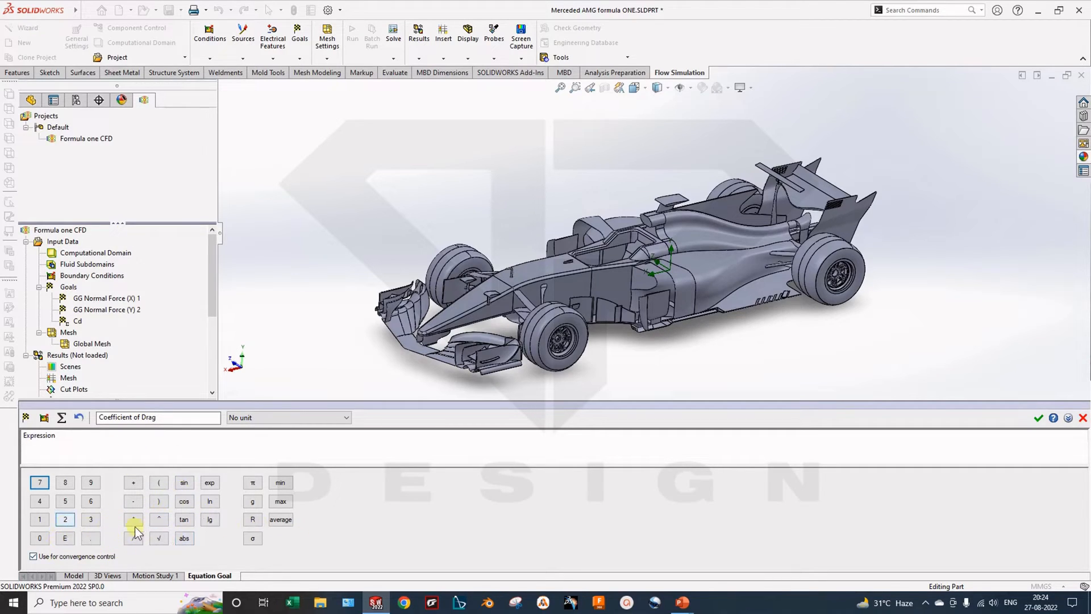
Step: Switch to PowerPoint, clear the pen marks, review the drag coefficient formula in the restarted slide show and return to SOLIDWORKS
{"action": "key", "text": "alt+Tab"}
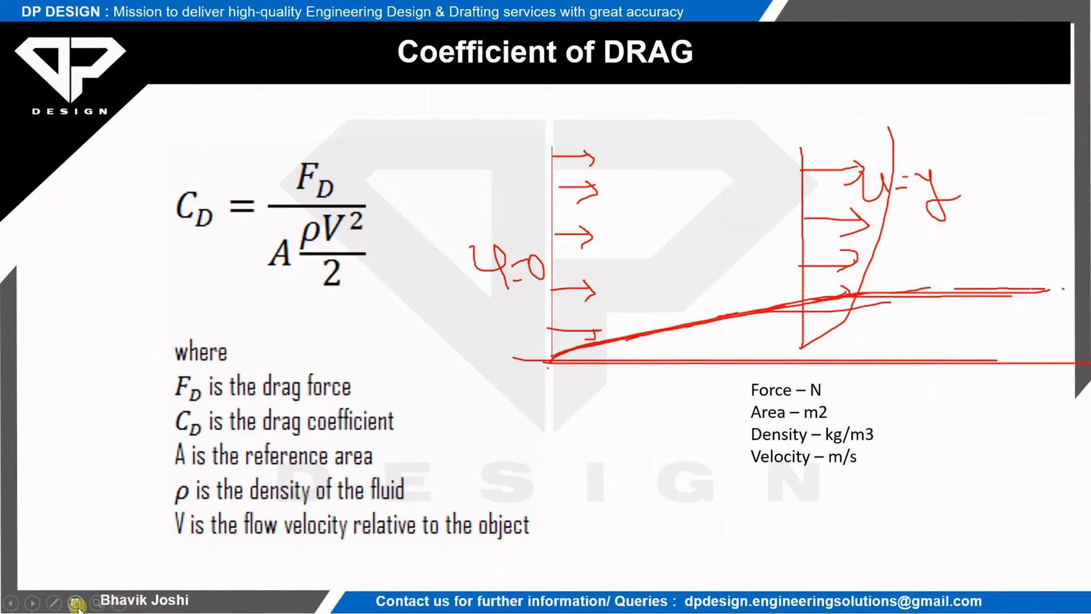
{"action": "left_click", "coordinate": [55, 601]}
{"action": "left_click", "coordinate": [59, 559]}
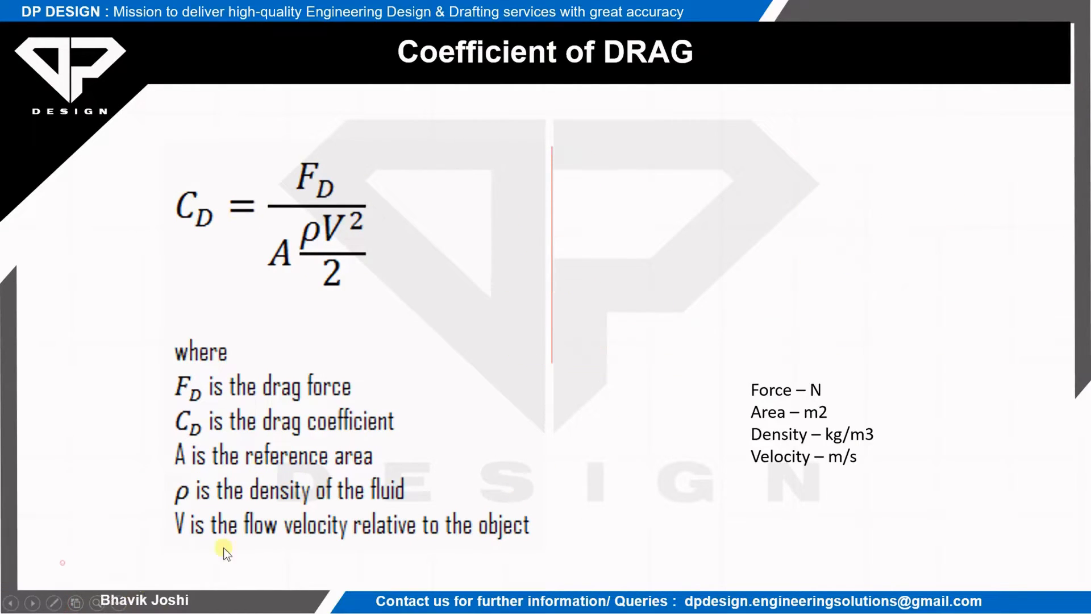
{"action": "left_click", "coordinate": [353, 369]}
{"action": "left_click", "coordinate": [342, 380]}
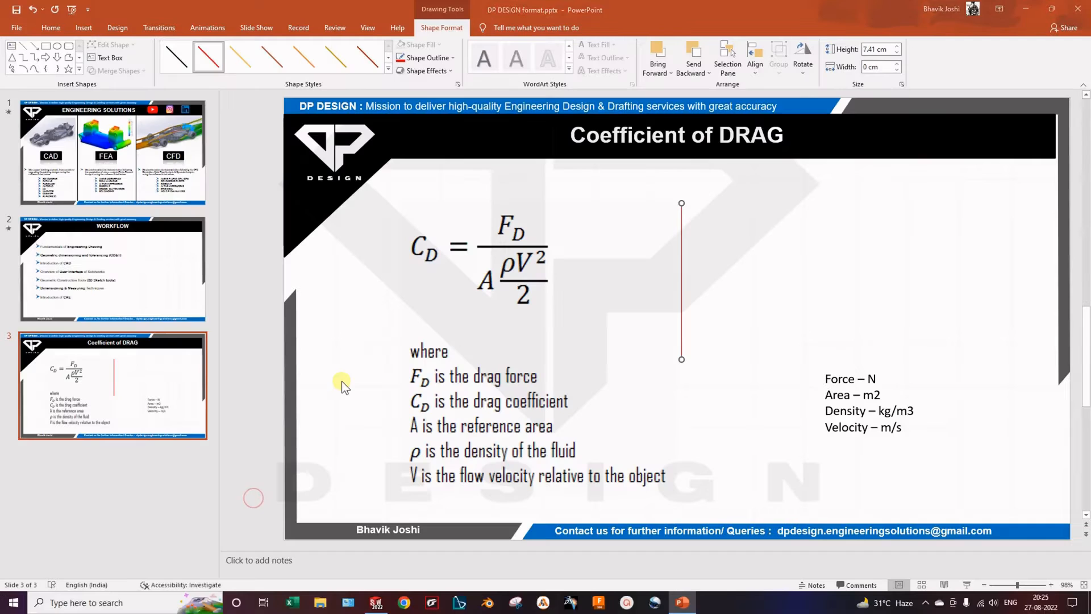
{"action": "left_click", "coordinate": [966, 584]}
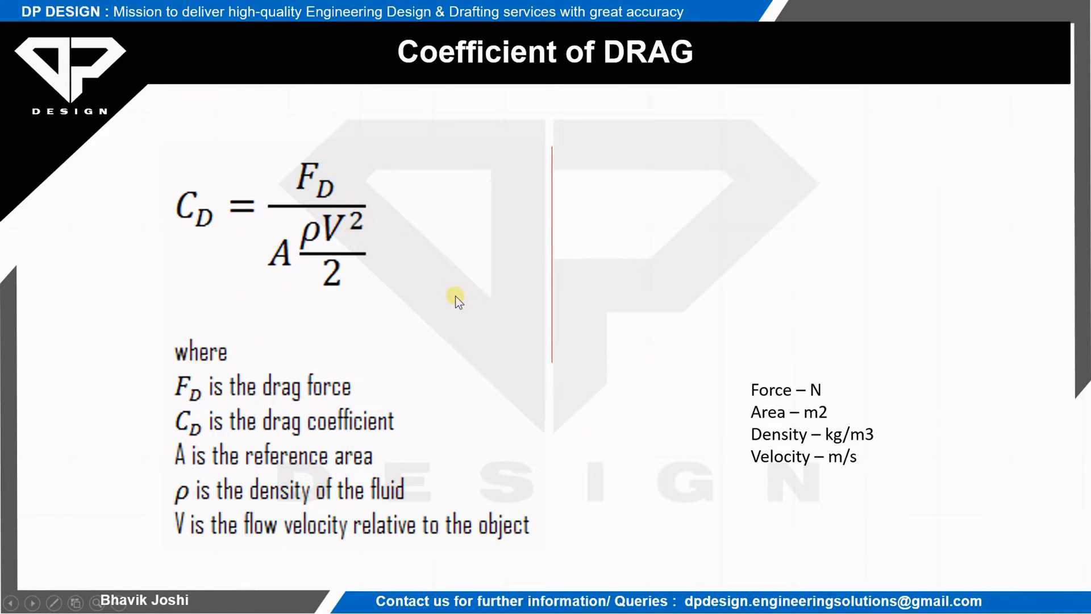
{"action": "key", "text": "alt+Tab"}
{"action": "key", "text": "alt+Tab"}
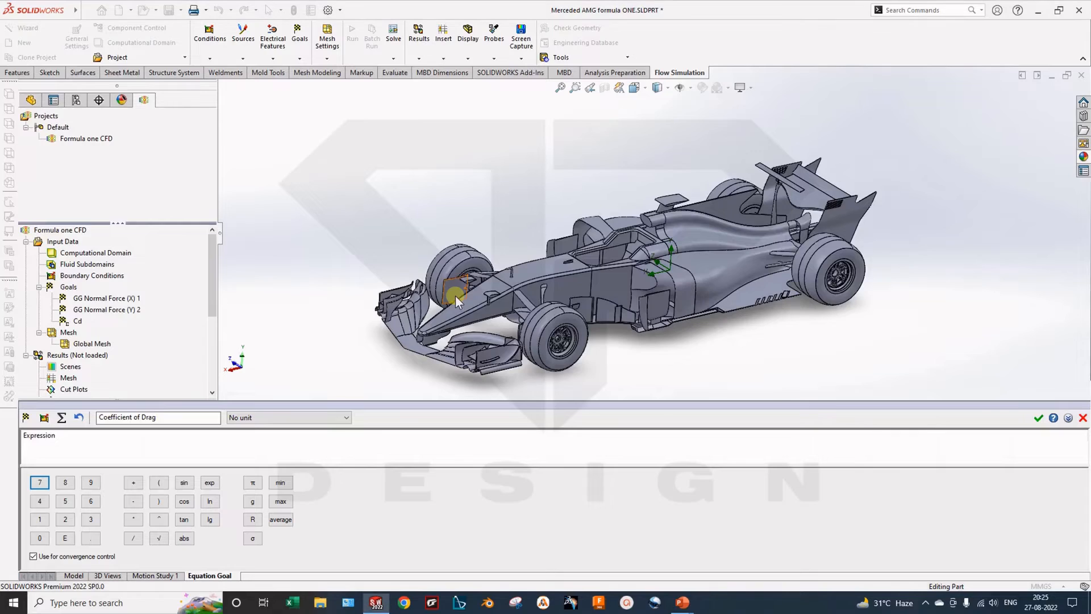
Step: Try starting the Coefficient of Drag expression as 2*{GG Normal Force (X) 1}/( and cancel the new equation goal
{"action": "left_click", "coordinate": [65, 519]}
{"action": "scroll", "coordinate": [496, 372], "scroll_direction": "up", "scroll_amount": 1}
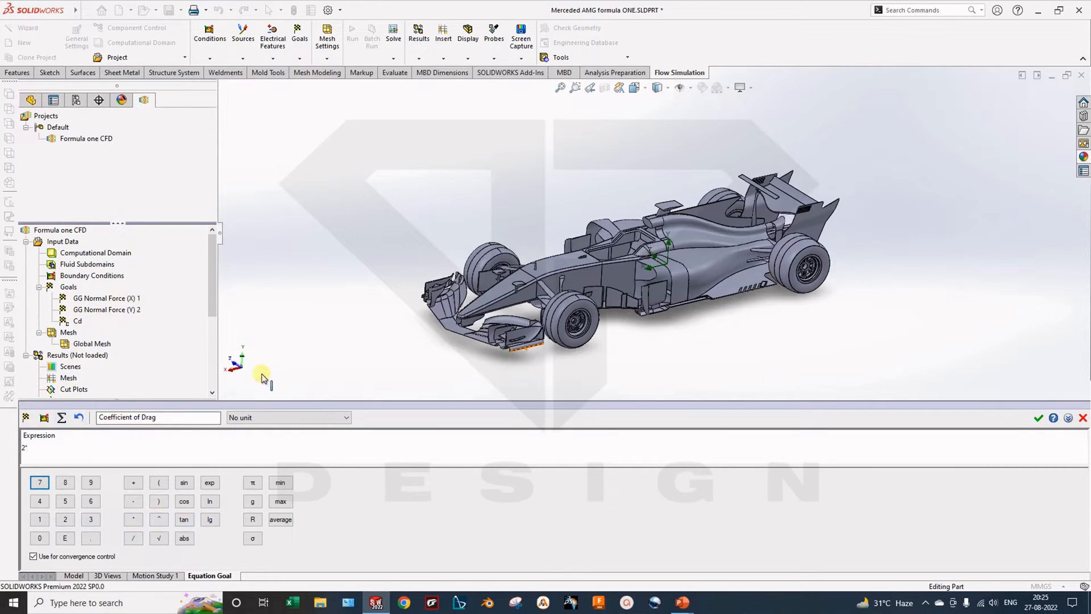
{"action": "left_click", "coordinate": [76, 300]}
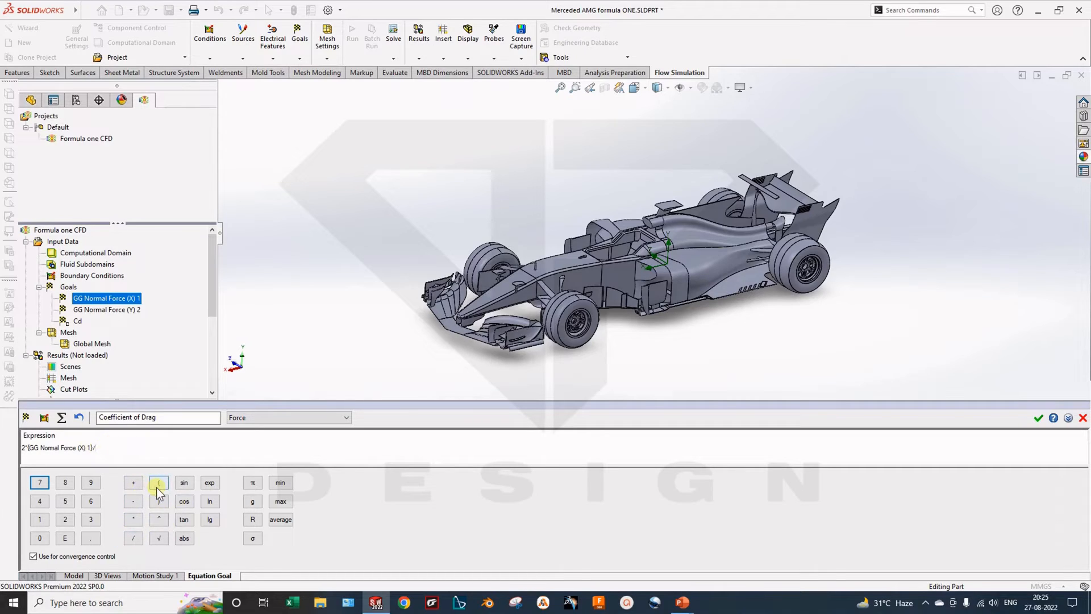
{"action": "left_click", "coordinate": [100, 448]}
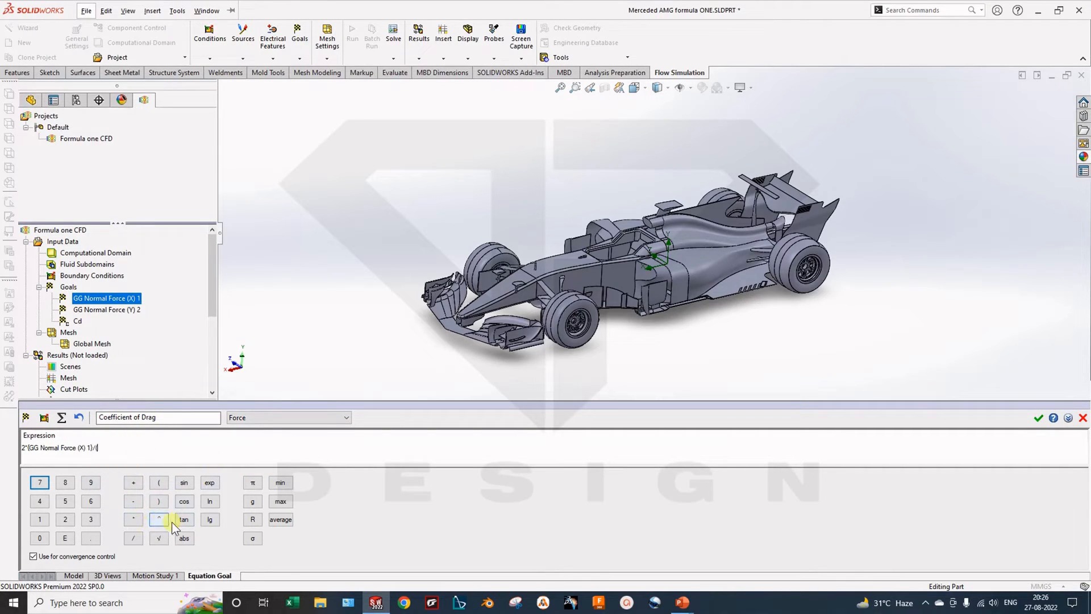
{"action": "left_click", "coordinate": [1083, 418]}
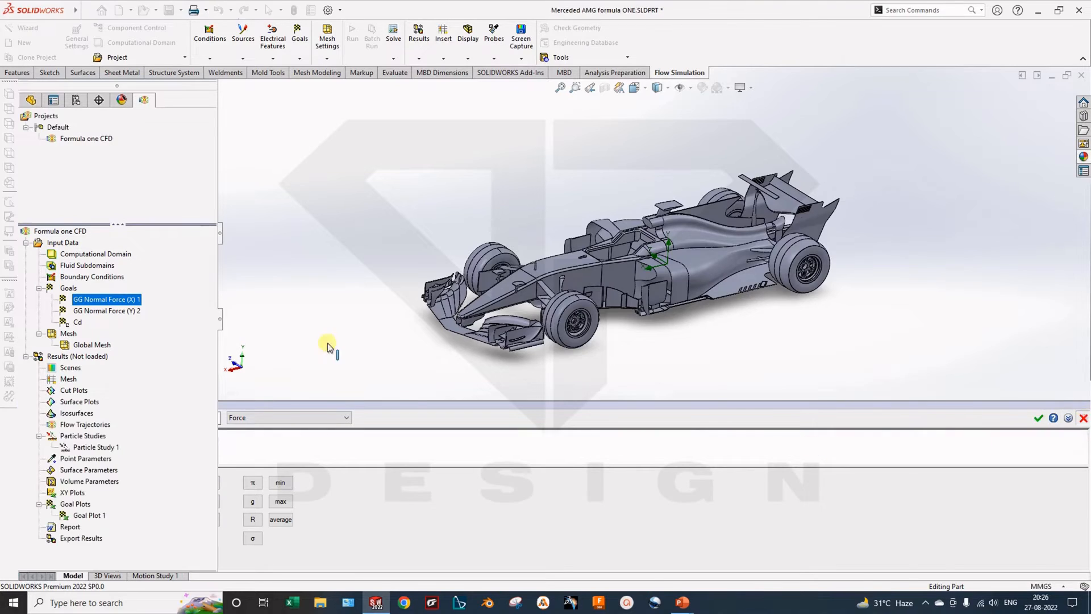
Step: Open the existing Cd goal, examine each term of its drag expression and its unit options, and accept it
{"action": "right_click", "coordinate": [78, 322]}
{"action": "left_click", "coordinate": [96, 329]}
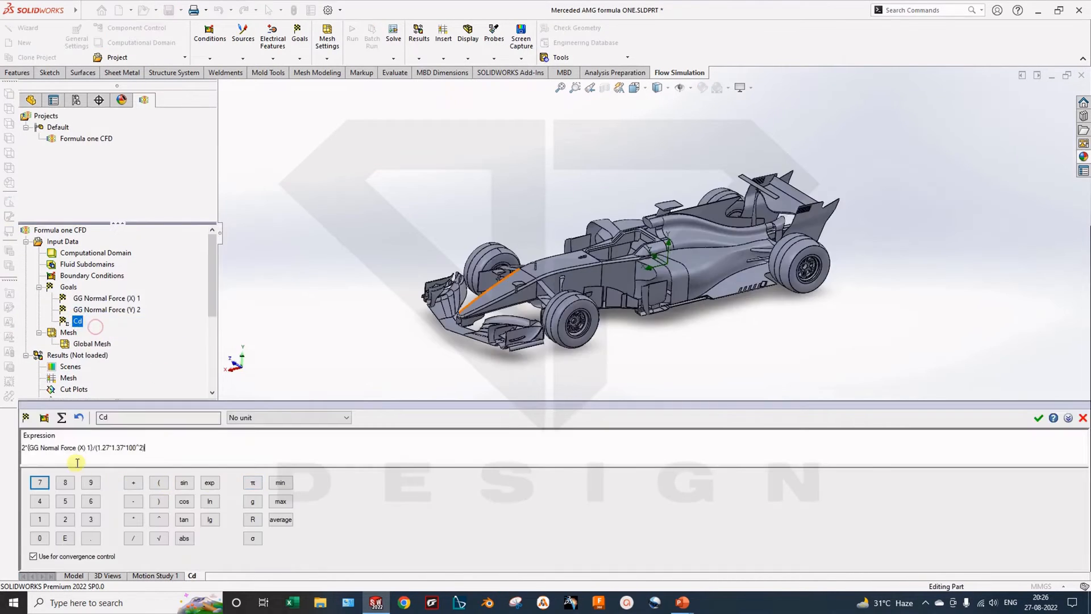
{"action": "left_click", "coordinate": [23, 448]}
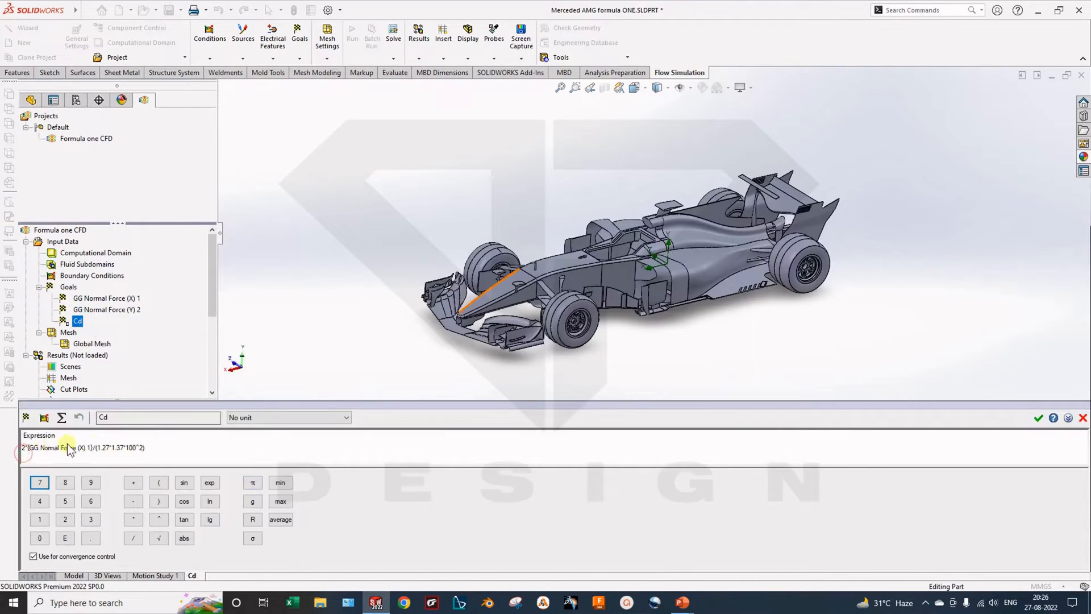
{"action": "left_click", "coordinate": [114, 447]}
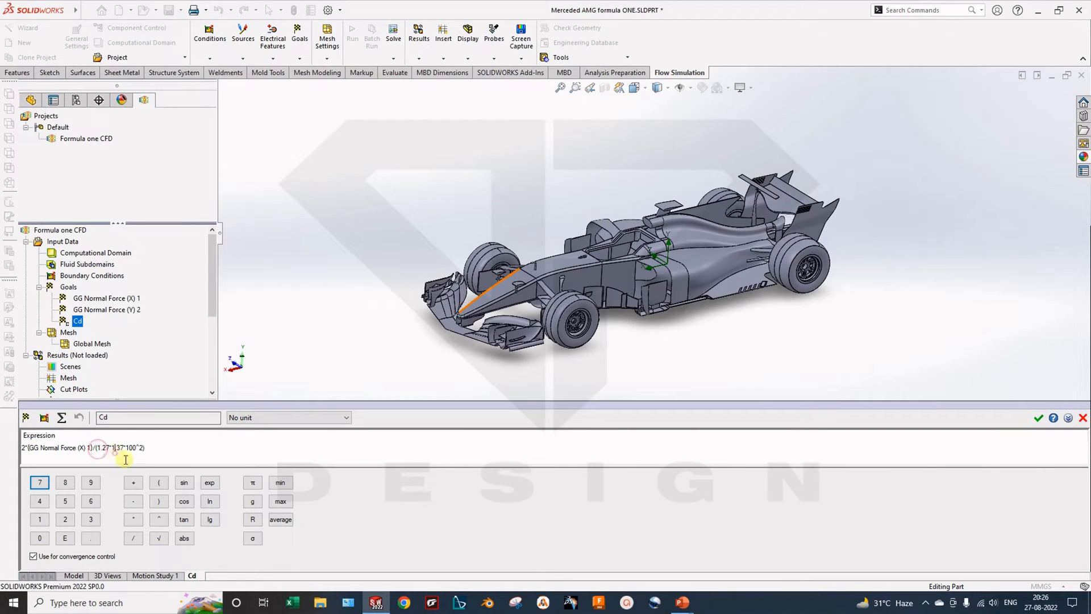
{"action": "type", "text": "."}
{"action": "left_click", "coordinate": [114, 454]}
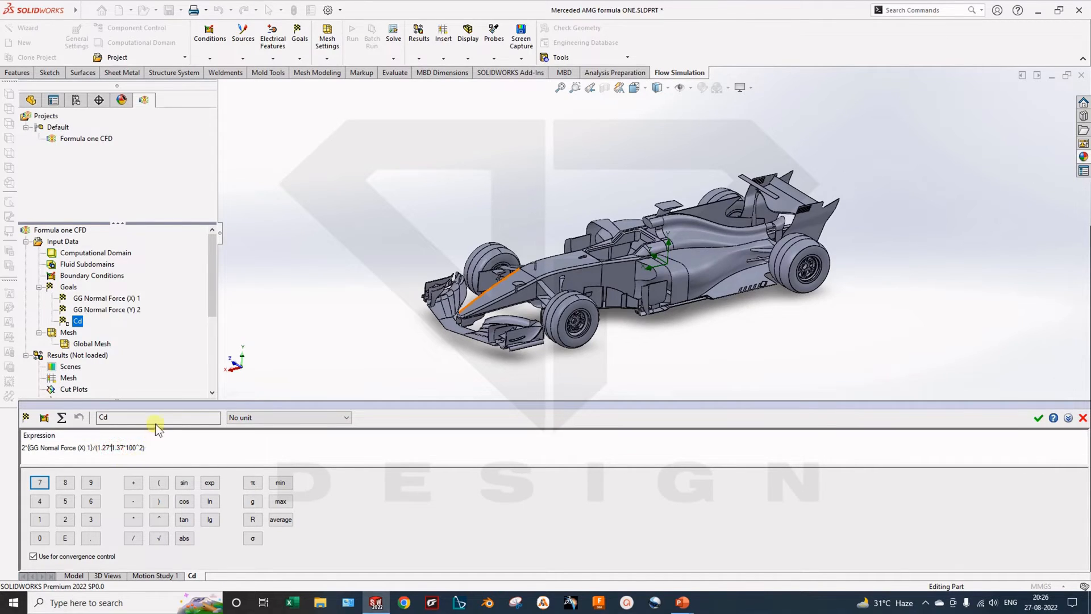
{"action": "left_click", "coordinate": [130, 447]}
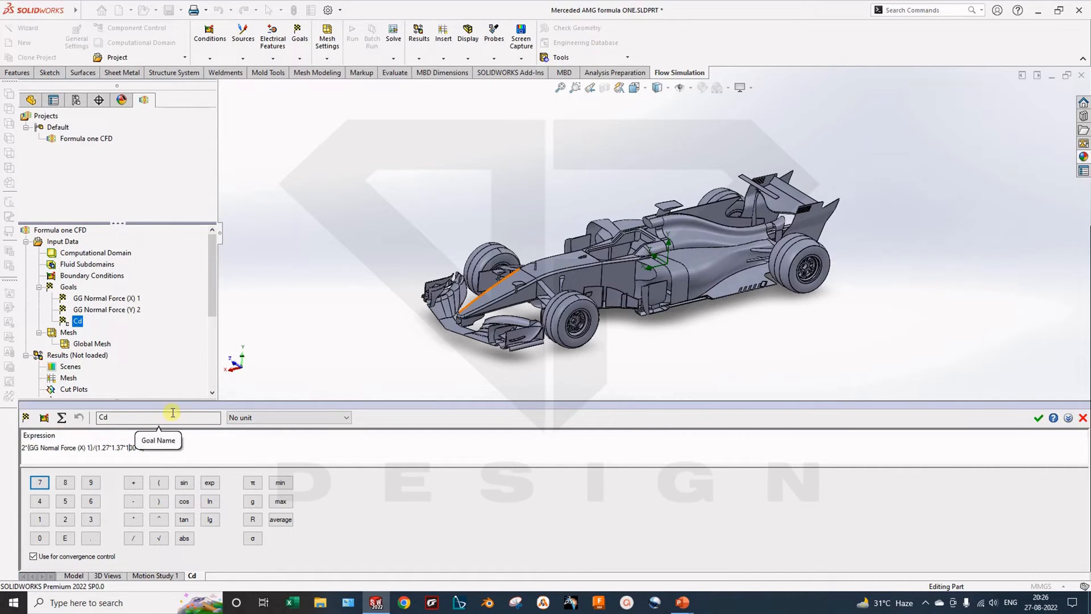
{"action": "left_click", "coordinate": [166, 454]}
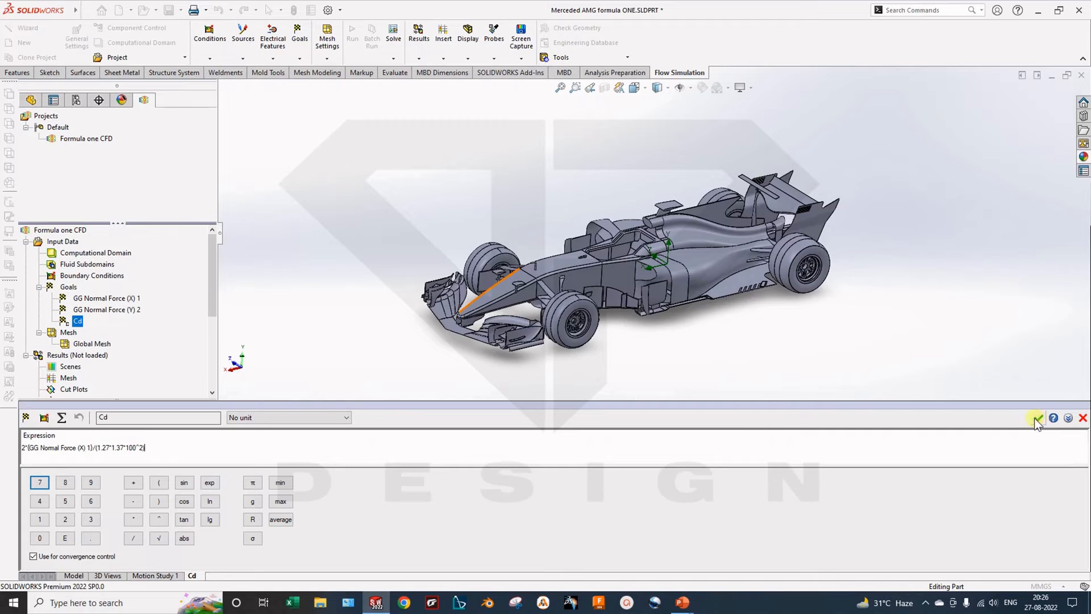
{"action": "left_click", "coordinate": [266, 424]}
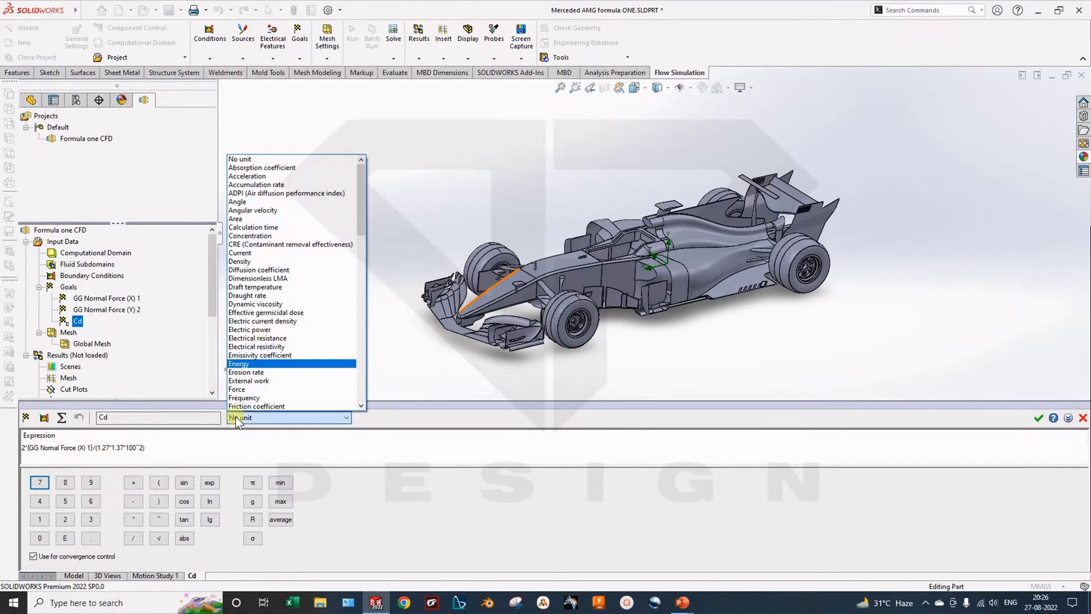
{"action": "left_click", "coordinate": [266, 417]}
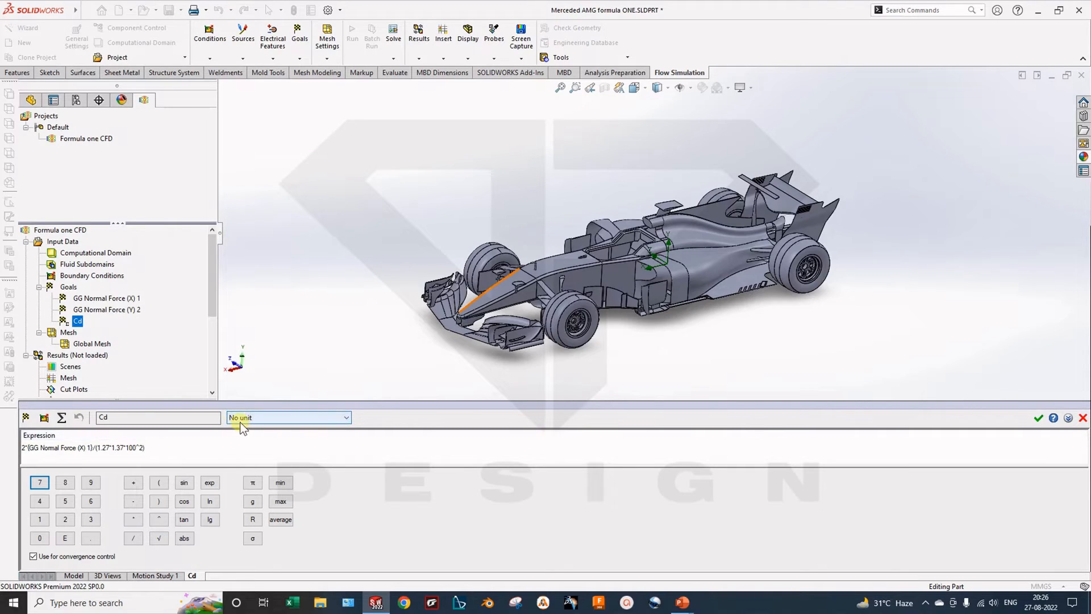
{"action": "left_click", "coordinate": [1038, 418]}
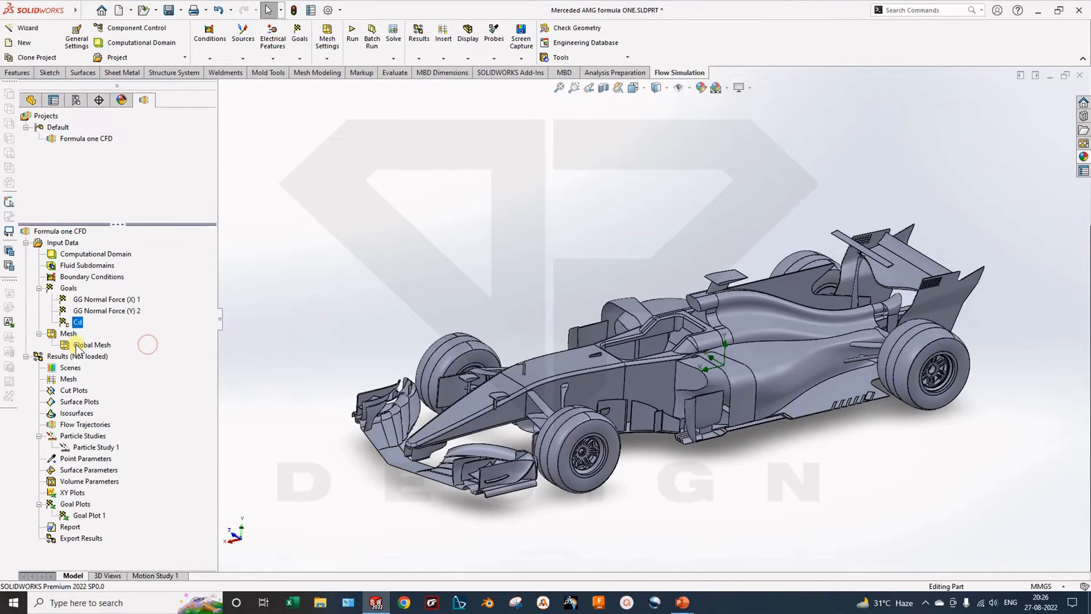
Step: Show the basic mesh, examine its grid around the car from several angles and hide it again
{"action": "right_click", "coordinate": [92, 347]}
{"action": "left_click", "coordinate": [61, 334]}
{"action": "right_click", "coordinate": [60, 335]}
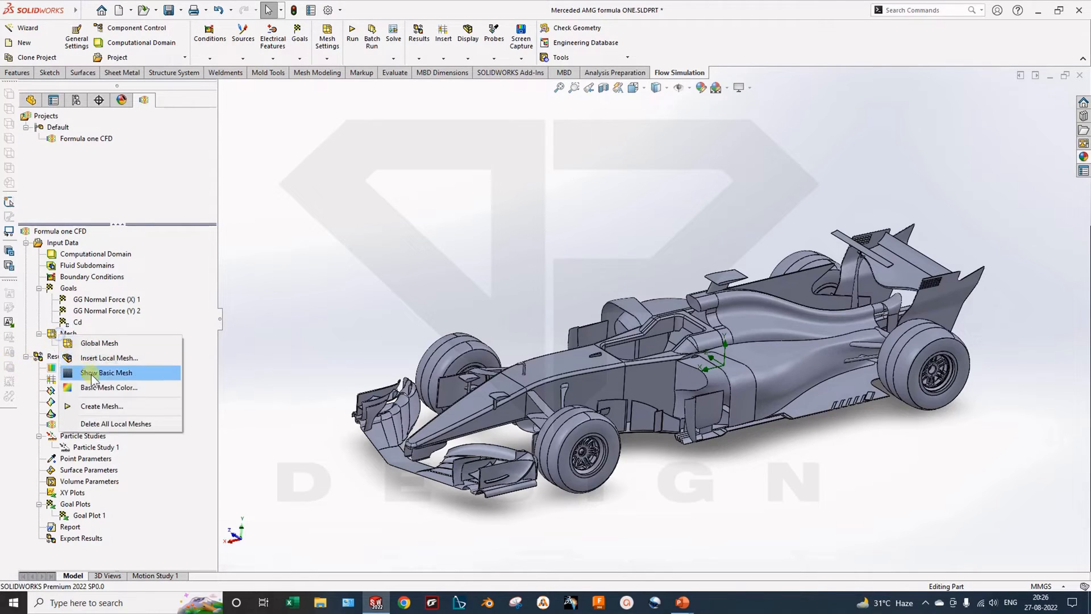
{"action": "left_click", "coordinate": [135, 376]}
{"action": "mouse_move", "coordinate": [448, 446]}
{"action": "middle_mouse_down"}
{"action": "mouse_move", "coordinate": [419, 435]}
{"action": "mouse_move", "coordinate": [528, 434]}
{"action": "middle_mouse_up"}
{"action": "right_click", "coordinate": [84, 345]}
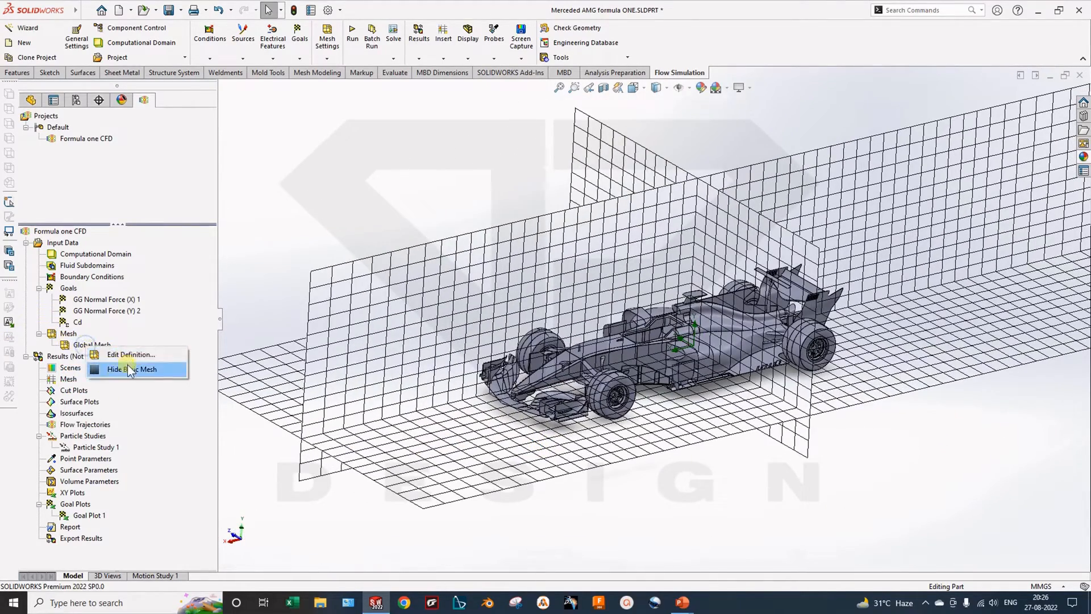
{"action": "left_click", "coordinate": [523, 500]}
{"action": "scroll", "coordinate": [608, 475], "scroll_direction": "down", "scroll_amount": 6}
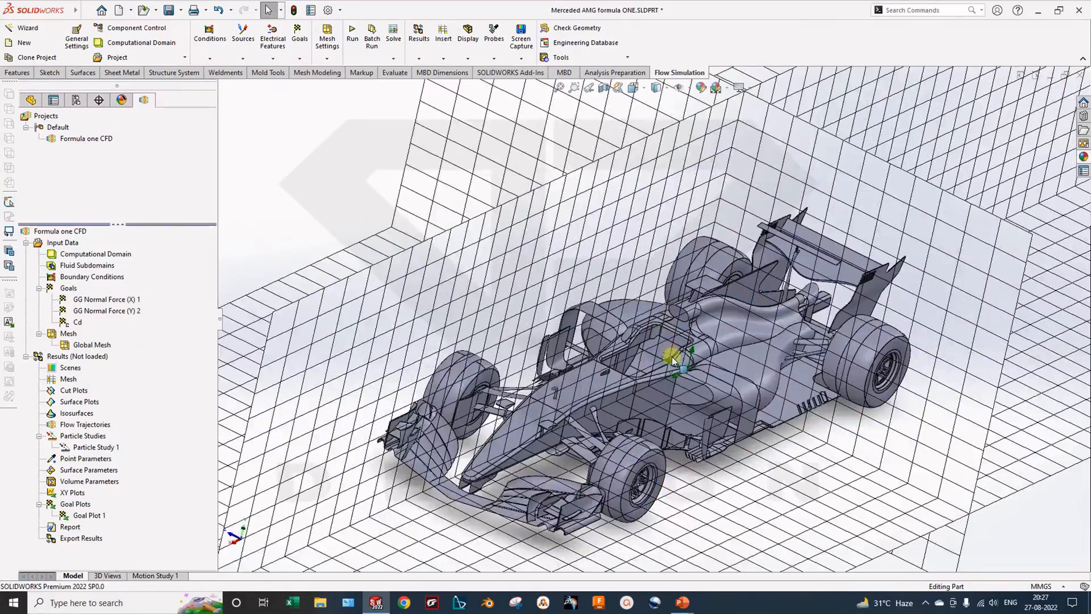
{"action": "middle_click_drag", "start_coordinate": [672, 359], "coordinate": [511, 363]}
{"action": "right_click", "coordinate": [89, 342]}
{"action": "left_click", "coordinate": [127, 364]}
Step: Show the basic mesh and start a local mesh with faces of the car's nose and side bodywork selected
{"action": "right_click", "coordinate": [70, 338]}
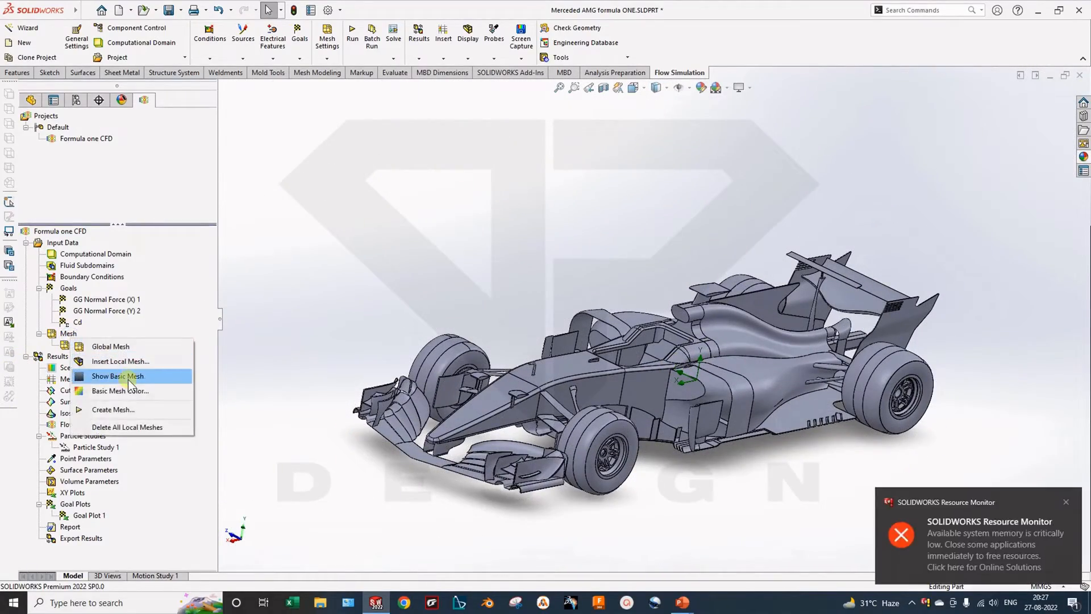
{"action": "left_click", "coordinate": [126, 377]}
{"action": "right_click", "coordinate": [74, 335]}
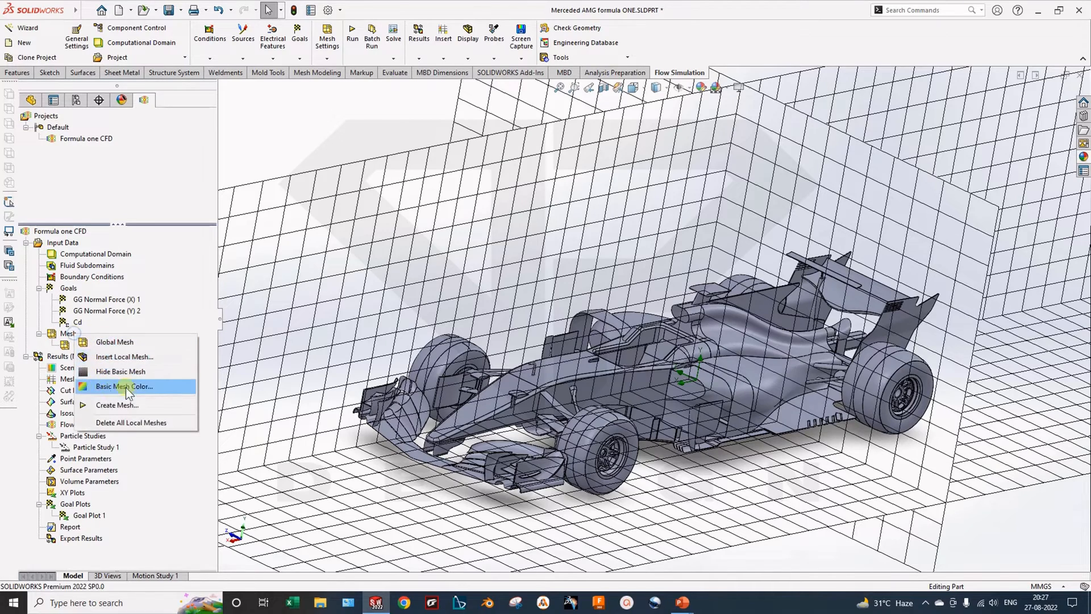
{"action": "left_click", "coordinate": [122, 359]}
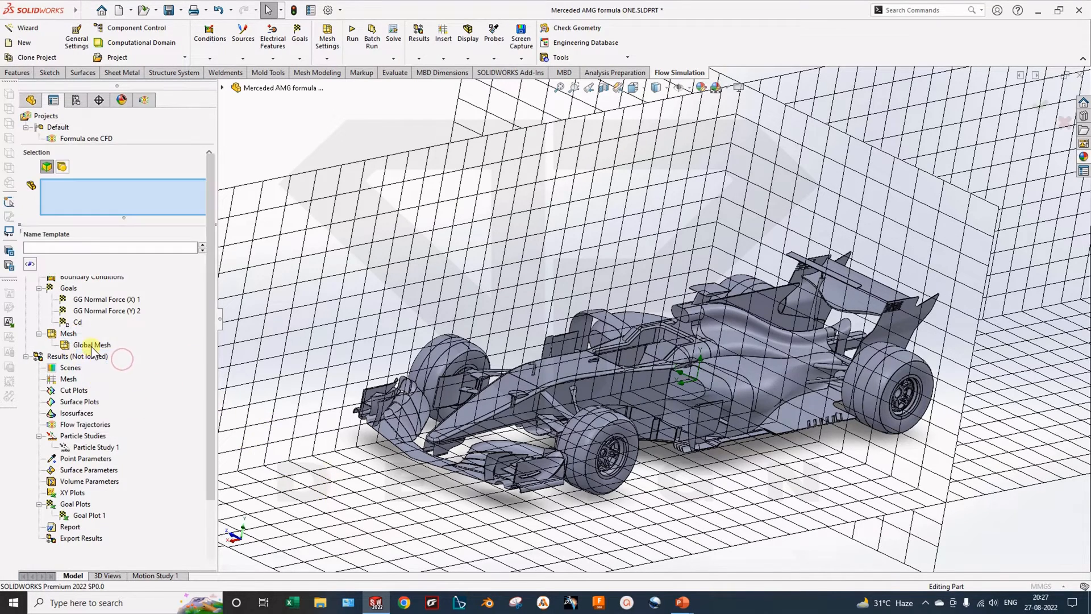
{"action": "left_click", "coordinate": [78, 193]}
{"action": "left_click", "coordinate": [533, 385]}
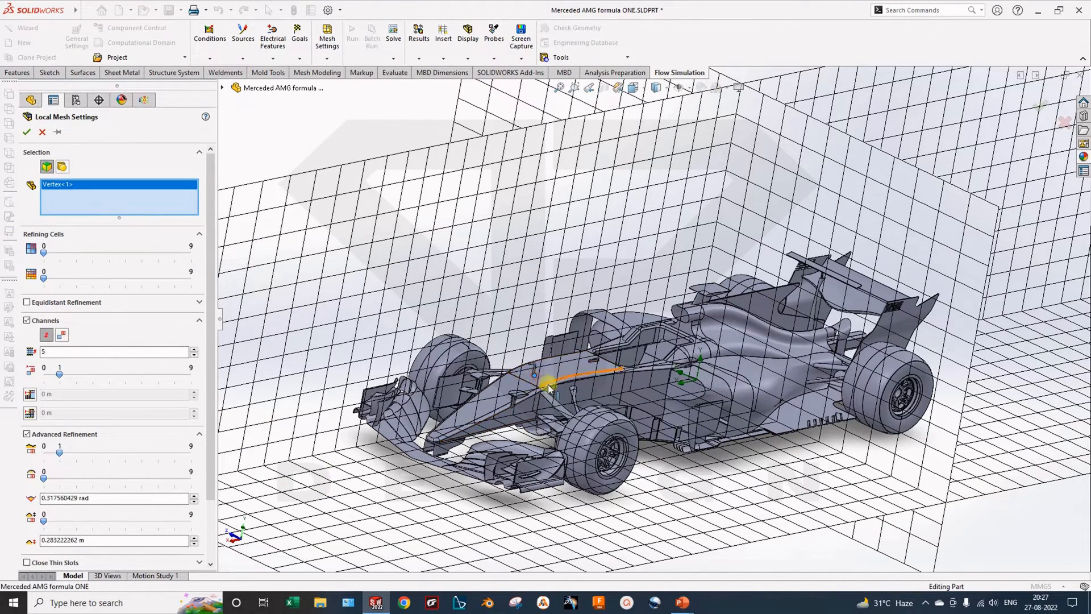
{"action": "left_click", "coordinate": [552, 377]}
{"action": "left_click", "coordinate": [496, 404]}
{"action": "left_click", "coordinate": [487, 410]}
{"action": "left_click", "coordinate": [759, 372]}
{"action": "left_click", "coordinate": [759, 433]}
{"action": "left_click", "coordinate": [615, 422]}
{"action": "middle_click_drag", "start_coordinate": [641, 440], "coordinate": [636, 438]}
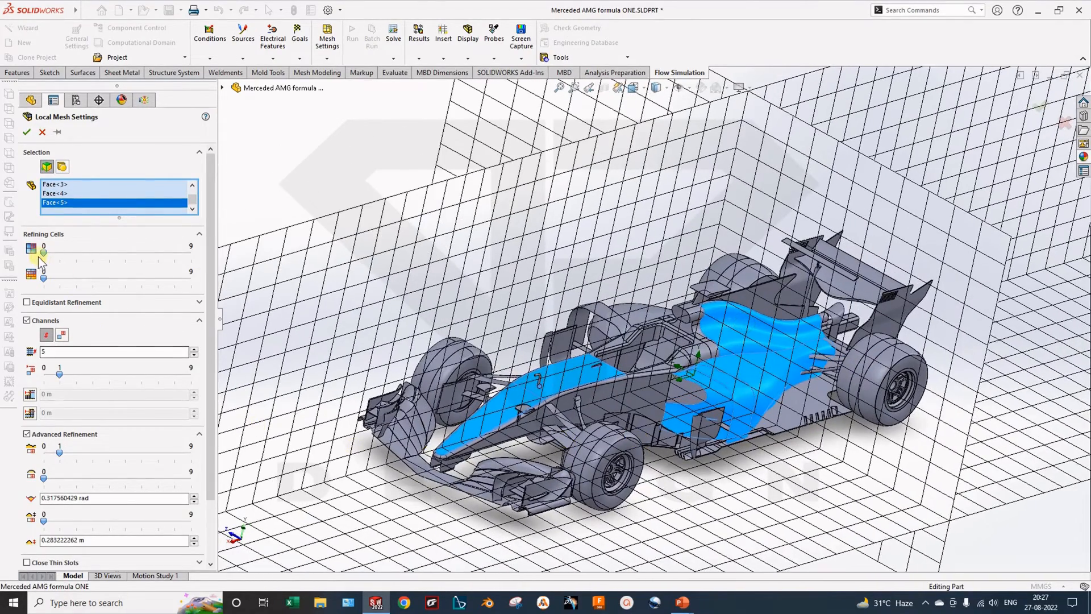
Step: Set the local mesh refinement to level 6 for fluid cells and level 3 at the fluid/solid boundary
{"action": "left_click_drag", "start_coordinate": [44, 251], "coordinate": [141, 252]}
{"action": "left_click_drag", "start_coordinate": [51, 278], "coordinate": [103, 284]}
{"action": "scroll", "coordinate": [129, 407], "scroll_direction": "down", "scroll_amount": 3}
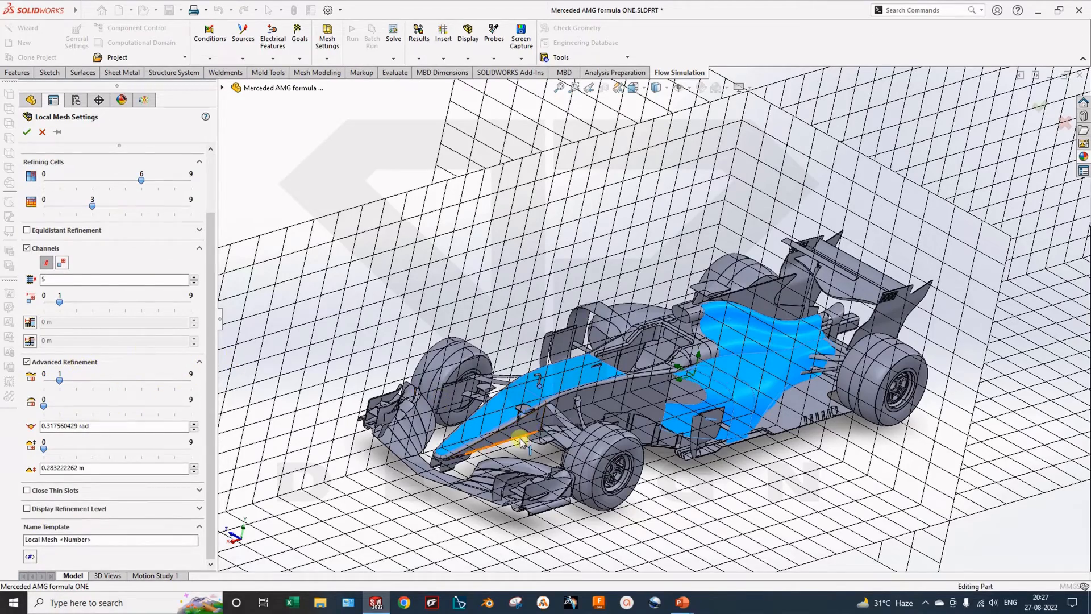
{"action": "middle_click_drag", "start_coordinate": [522, 439], "coordinate": [502, 443]}
{"action": "scroll", "coordinate": [505, 444], "scroll_direction": "up", "scroll_amount": 2}
{"action": "middle_click_drag", "start_coordinate": [619, 350], "coordinate": [616, 359]}
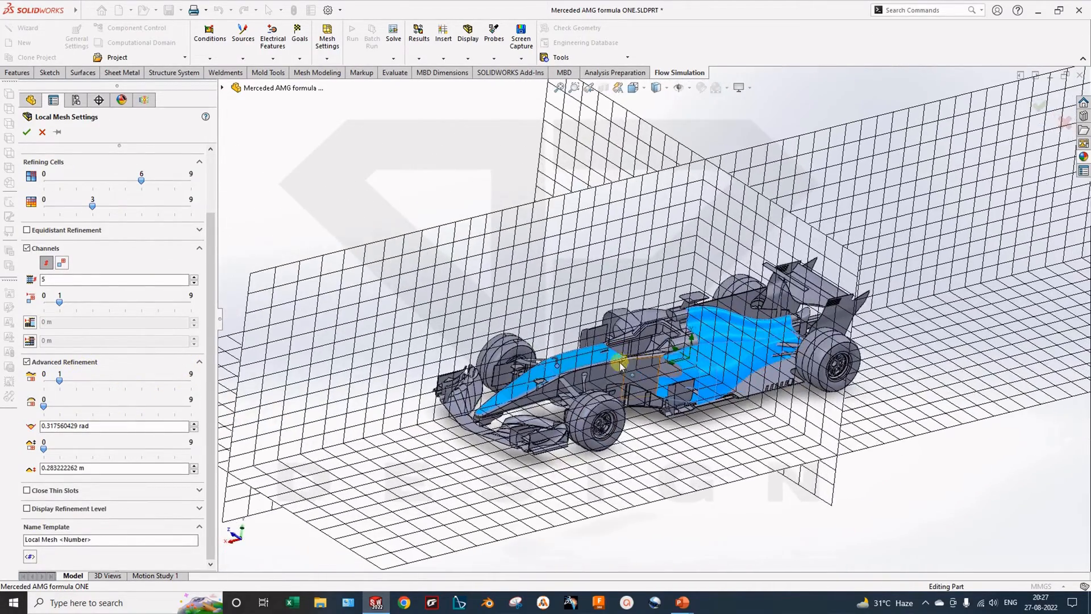
Step: Try refinement level 9 for both cell types, reduce to 4 for fluid and 7 for boundary cells, and cancel the local mesh
{"action": "left_click_drag", "start_coordinate": [92, 206], "coordinate": [142, 206]}
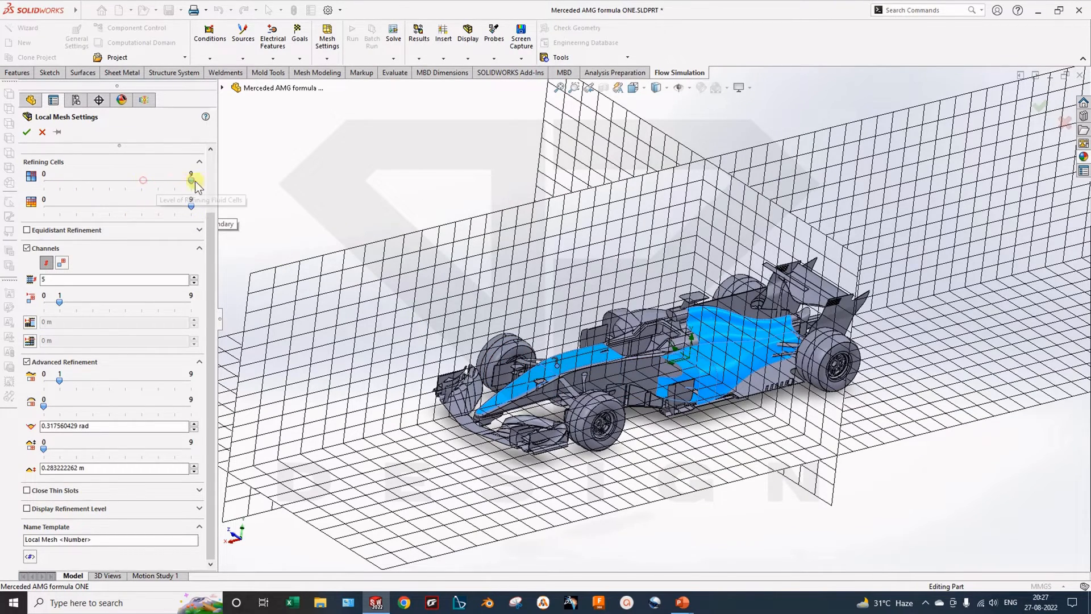
{"action": "left_click_drag", "start_coordinate": [191, 181], "coordinate": [162, 206]}
{"action": "scroll", "coordinate": [580, 351], "scroll_direction": "up", "scroll_amount": 3}
{"action": "scroll", "coordinate": [618, 310], "scroll_direction": "down", "scroll_amount": 2}
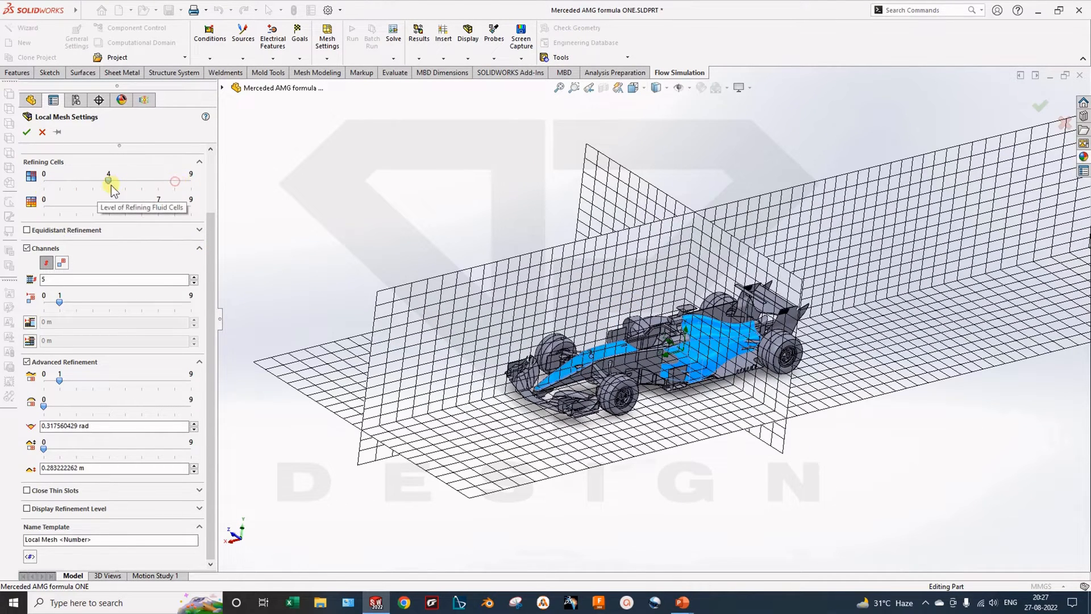
{"action": "middle_click_drag", "start_coordinate": [404, 376], "coordinate": [689, 325]}
{"action": "scroll", "coordinate": [689, 325], "scroll_direction": "down", "scroll_amount": 3}
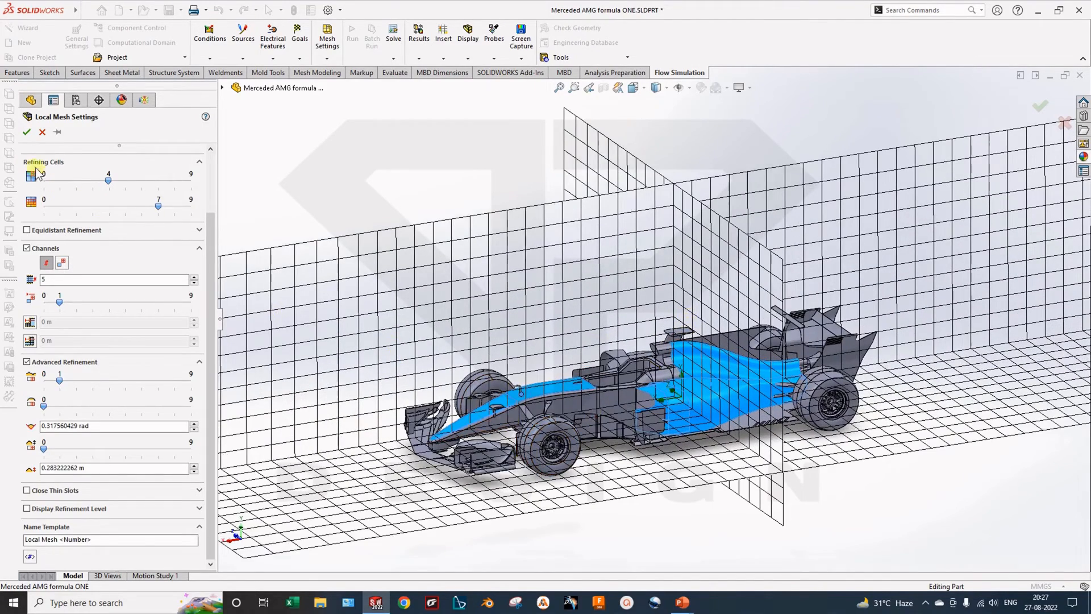
{"action": "left_click", "coordinate": [42, 132]}
Step: Hide the basic mesh around the car
{"action": "middle_click_drag", "start_coordinate": [489, 400], "coordinate": [545, 386]}
{"action": "right_click", "coordinate": [101, 348]}
{"action": "left_click", "coordinate": [126, 365]}
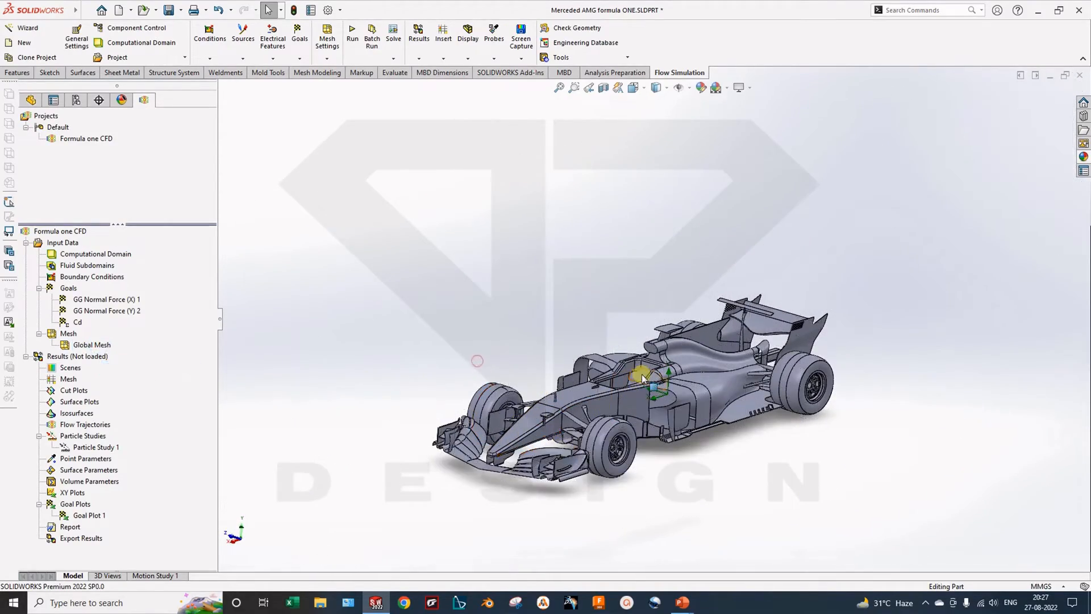
{"action": "scroll", "coordinate": [642, 376], "scroll_direction": "down", "scroll_amount": 1}
{"action": "middle_click_drag", "start_coordinate": [634, 373], "coordinate": [622, 424]}
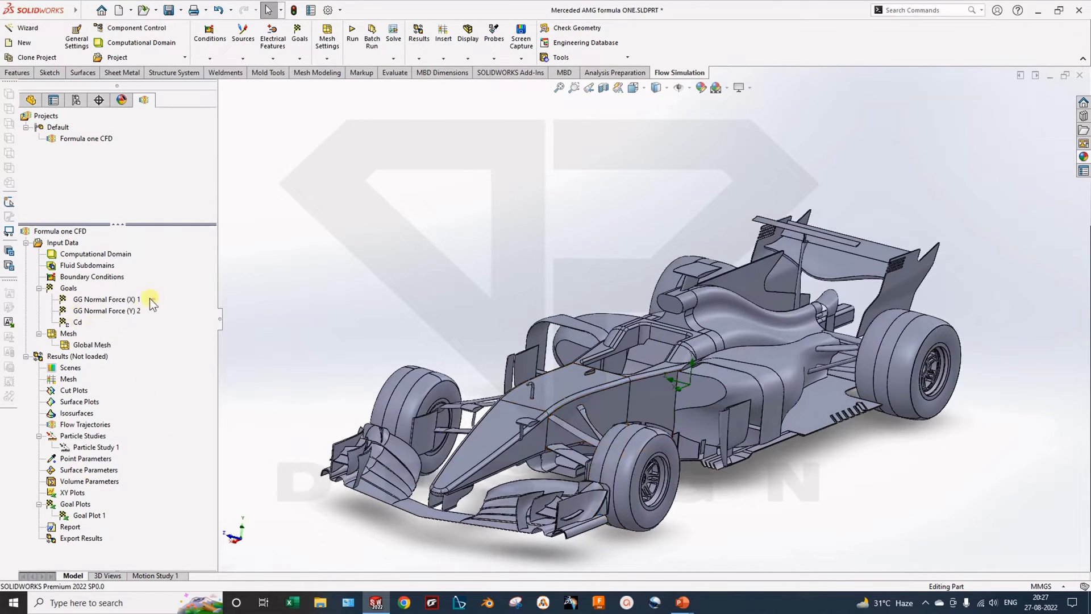
Step: Check the study's force and Cd goals and run a new calculation on this computer using all cores
{"action": "left_click", "coordinate": [80, 300]}
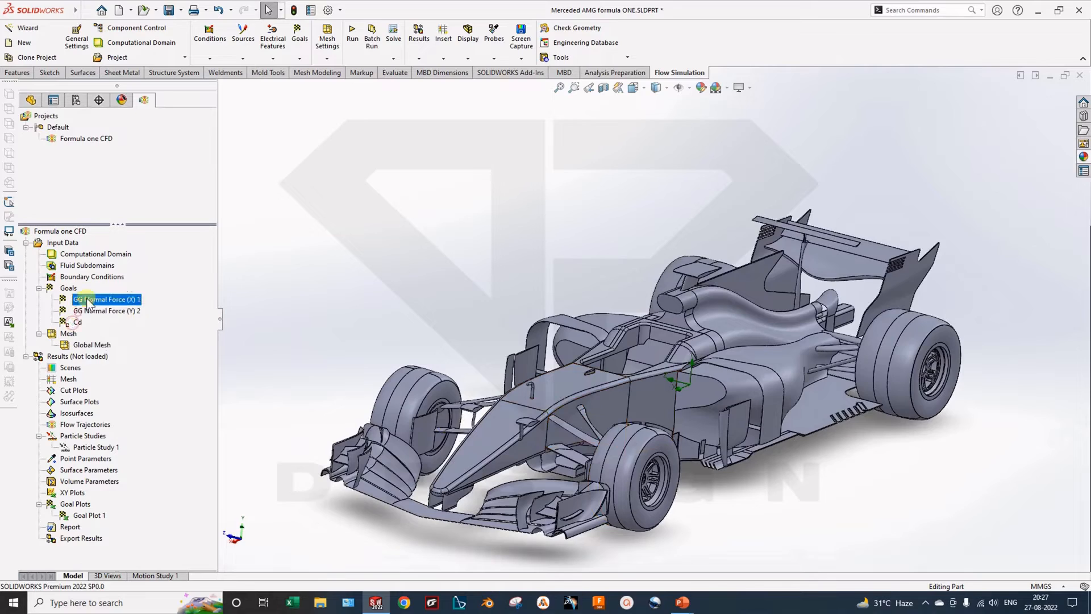
{"action": "left_click", "coordinate": [56, 323]}
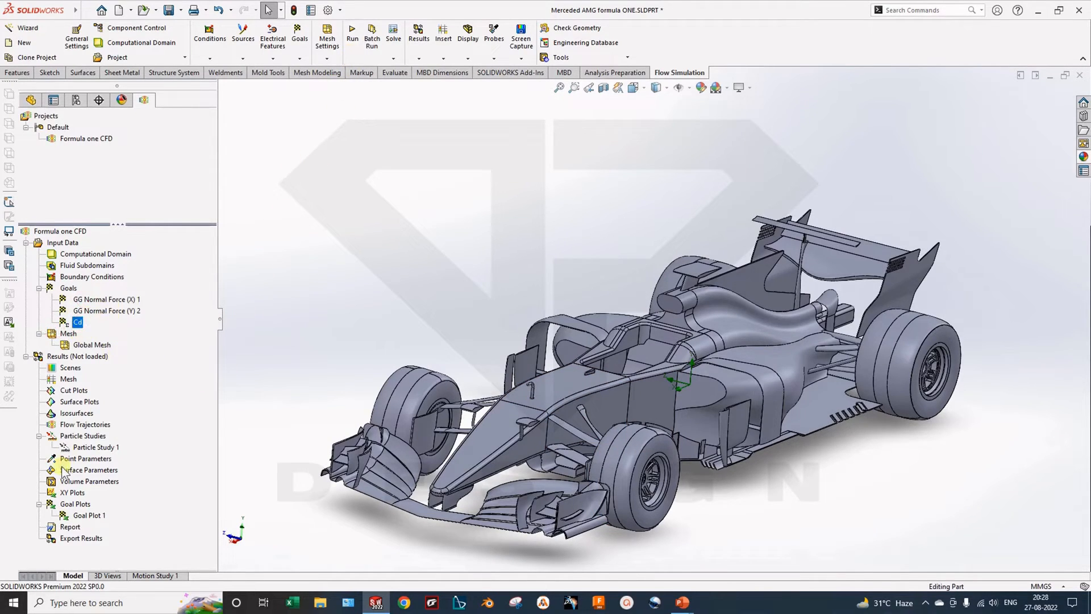
{"action": "left_click", "coordinate": [356, 38]}
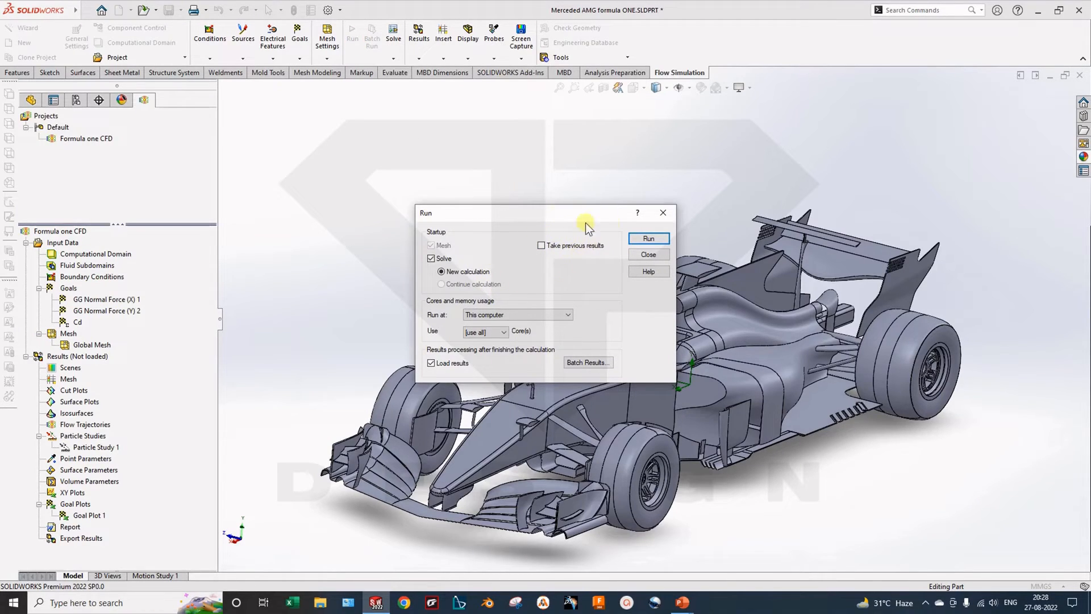
{"action": "left_click", "coordinate": [648, 238]}
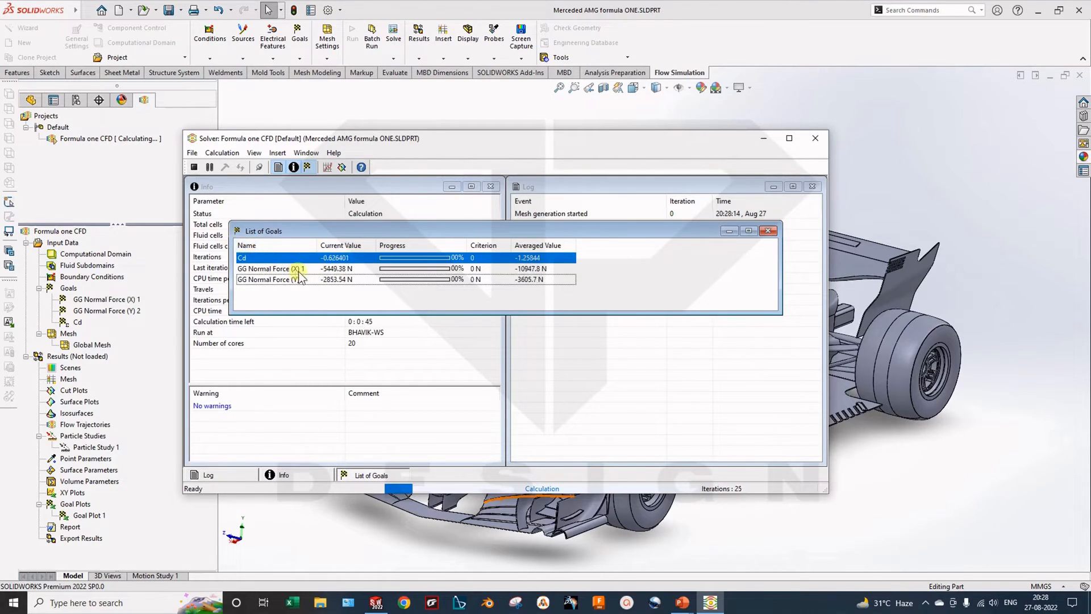
Step: Monitor the Cd and normal force goals in the solver's goal list until they converge, and close the list
{"action": "left_click", "coordinate": [267, 270]}
{"action": "left_click", "coordinate": [288, 280]}
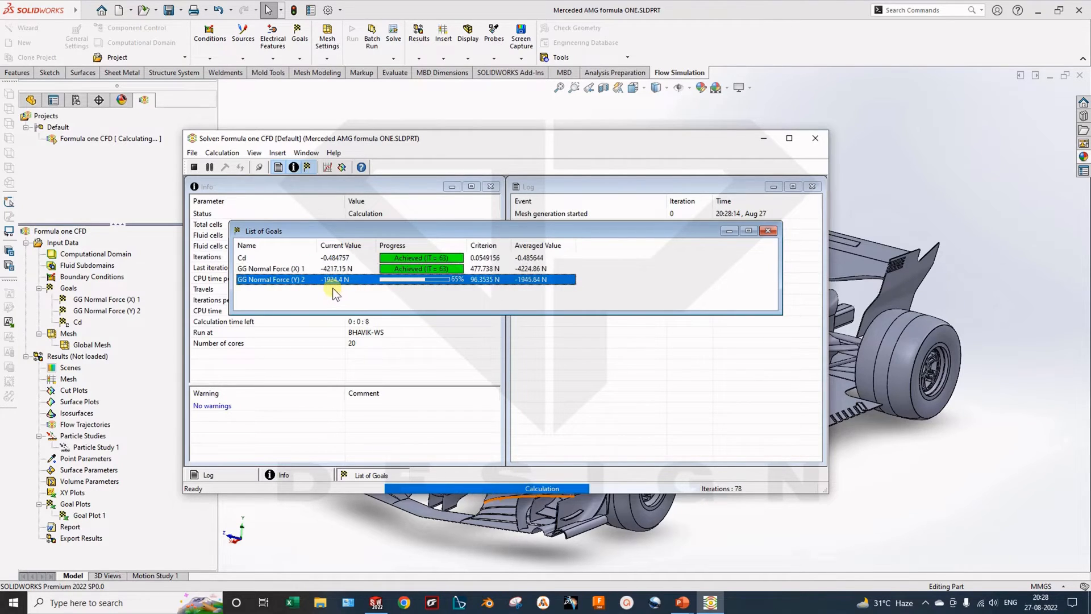
{"action": "left_click_drag", "start_coordinate": [455, 222], "coordinate": [445, 376]}
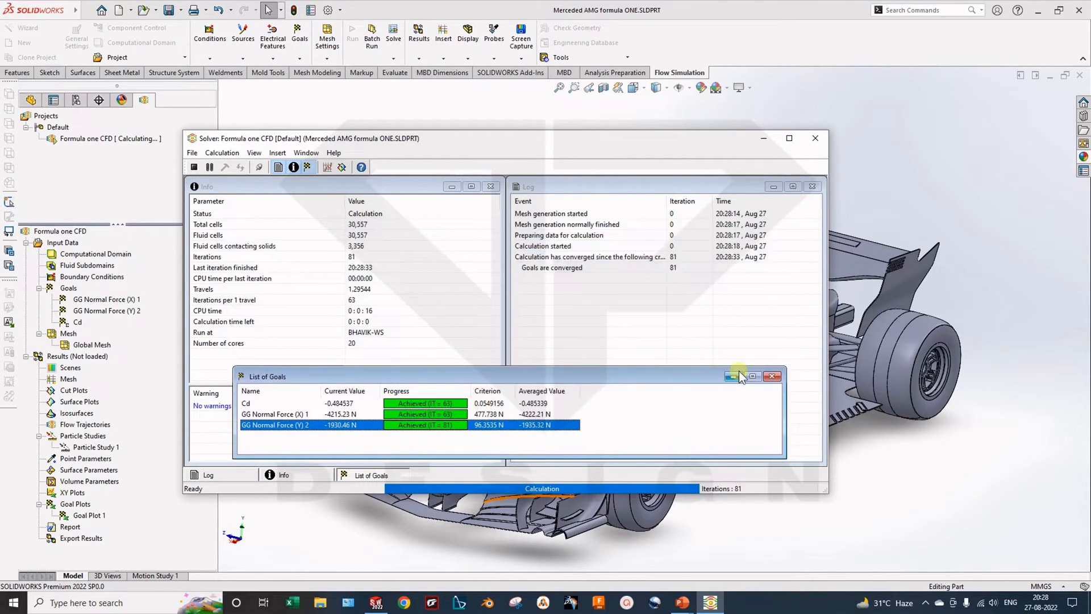
{"action": "left_click", "coordinate": [773, 376]}
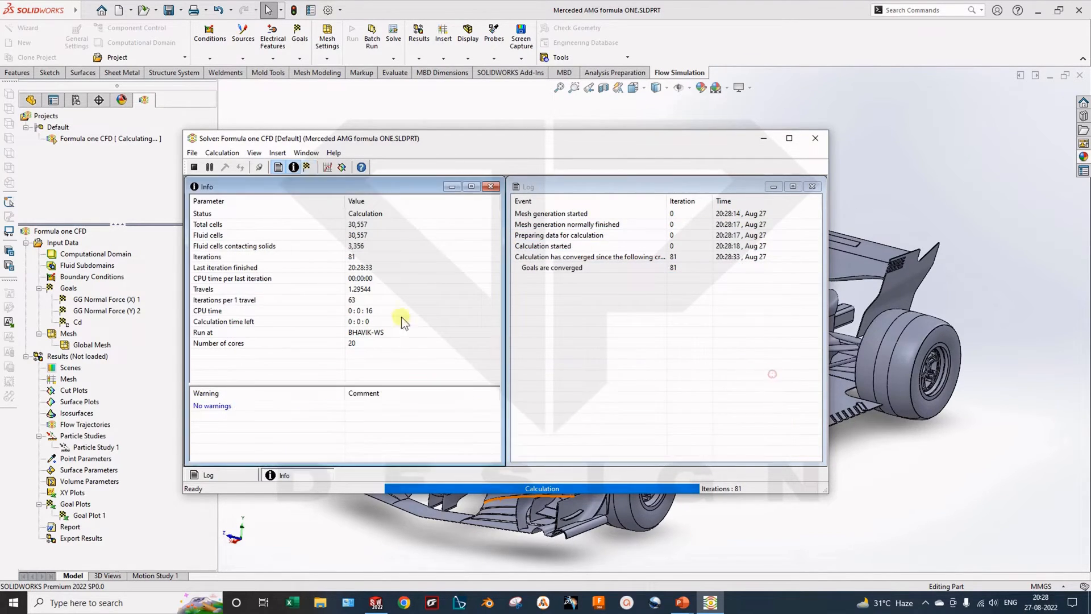
Step: Plot the Cd goal in the solver to examine its convergence curve, and close the plot and the solver window
{"action": "left_click", "coordinate": [327, 166]}
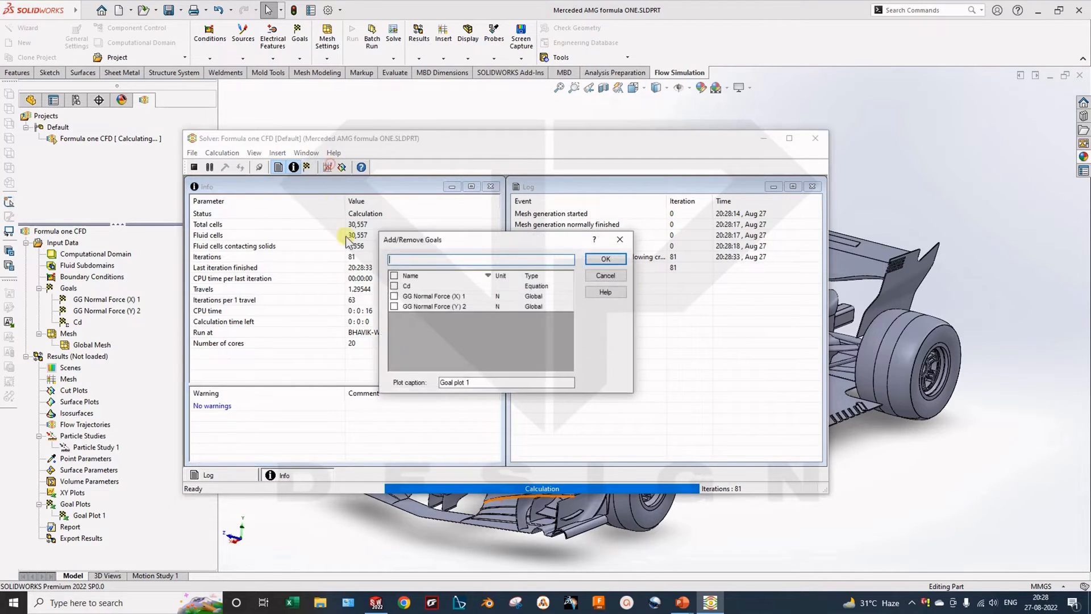
{"action": "left_click", "coordinate": [393, 285]}
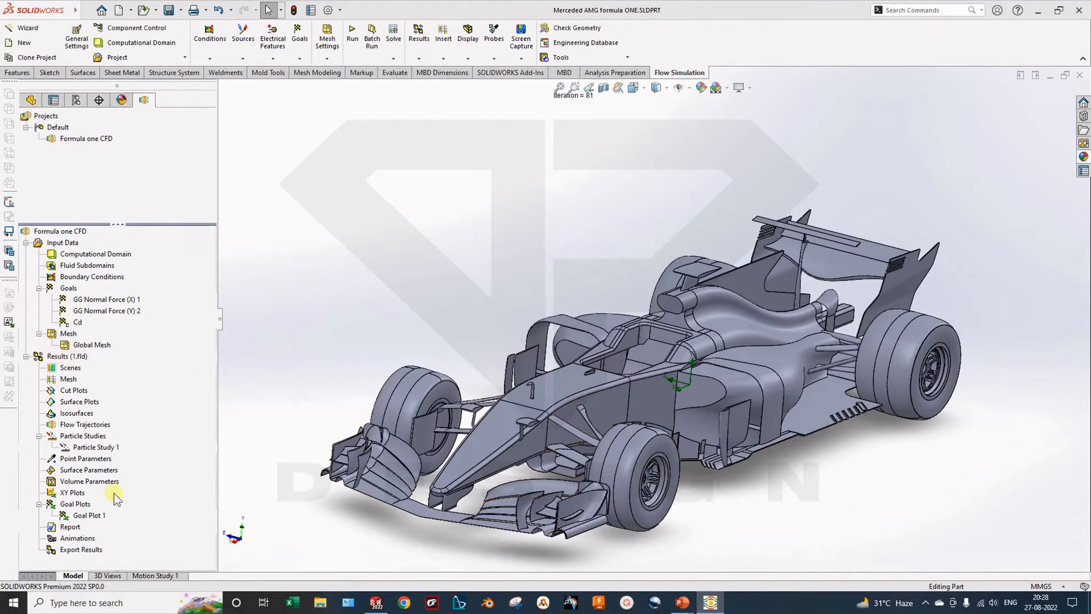
{"action": "key", "text": "alt+Tab"}
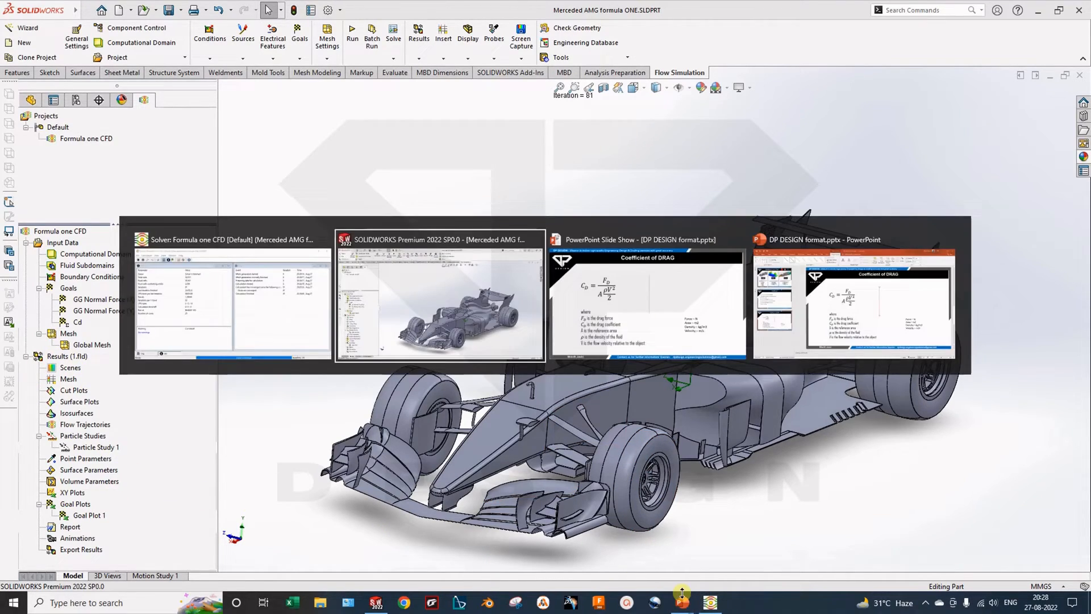
{"action": "key", "text": "alt+Tab"}
{"action": "key", "text": "alt+Tab"}
{"action": "key", "text": "alt+Tab"}
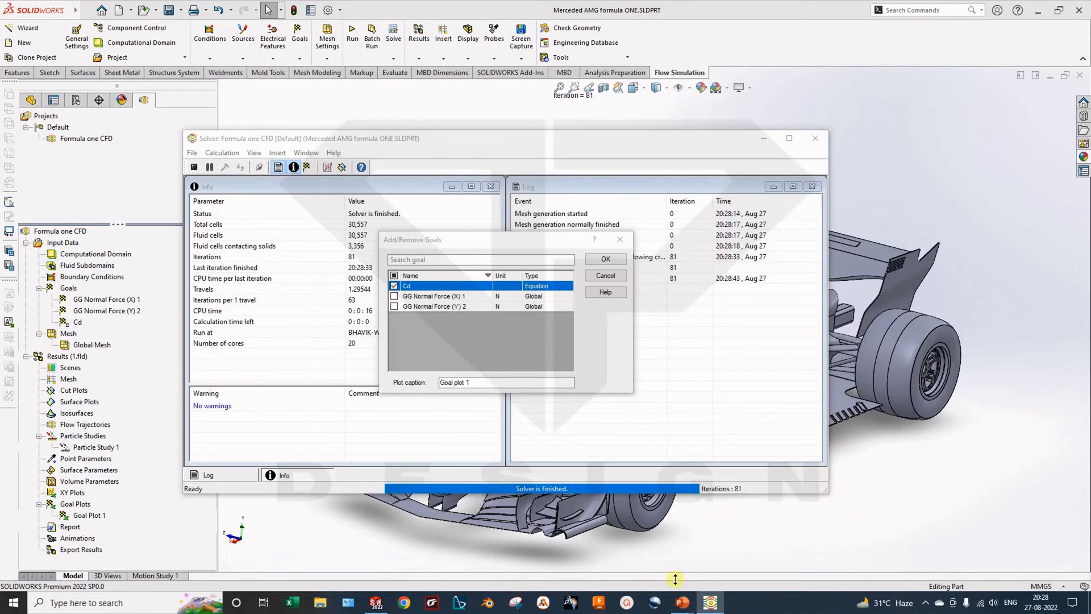
{"action": "left_click", "coordinate": [604, 259]}
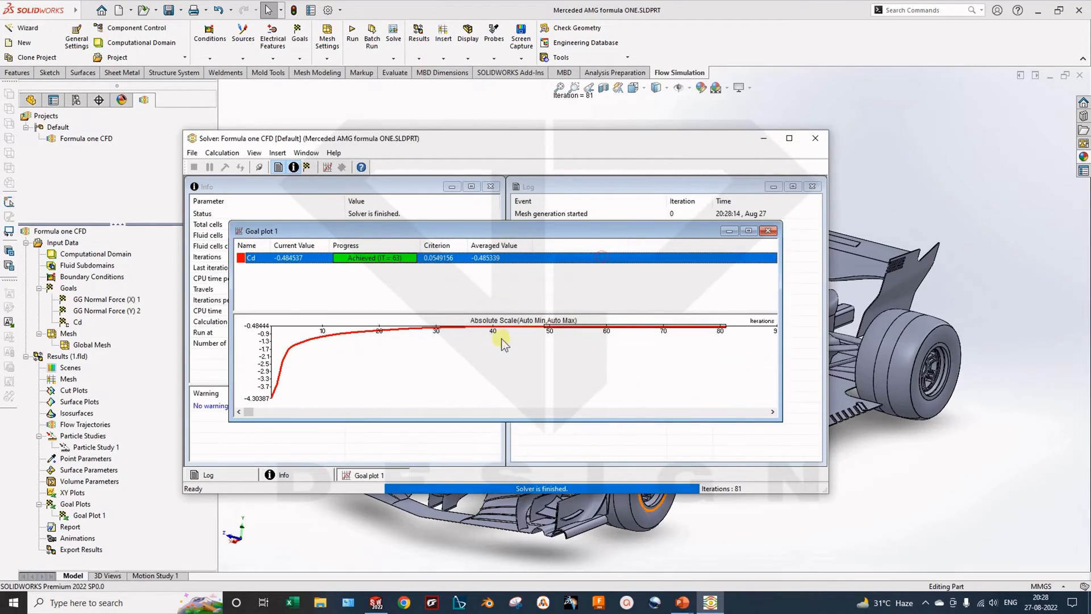
{"action": "left_click", "coordinate": [300, 394]}
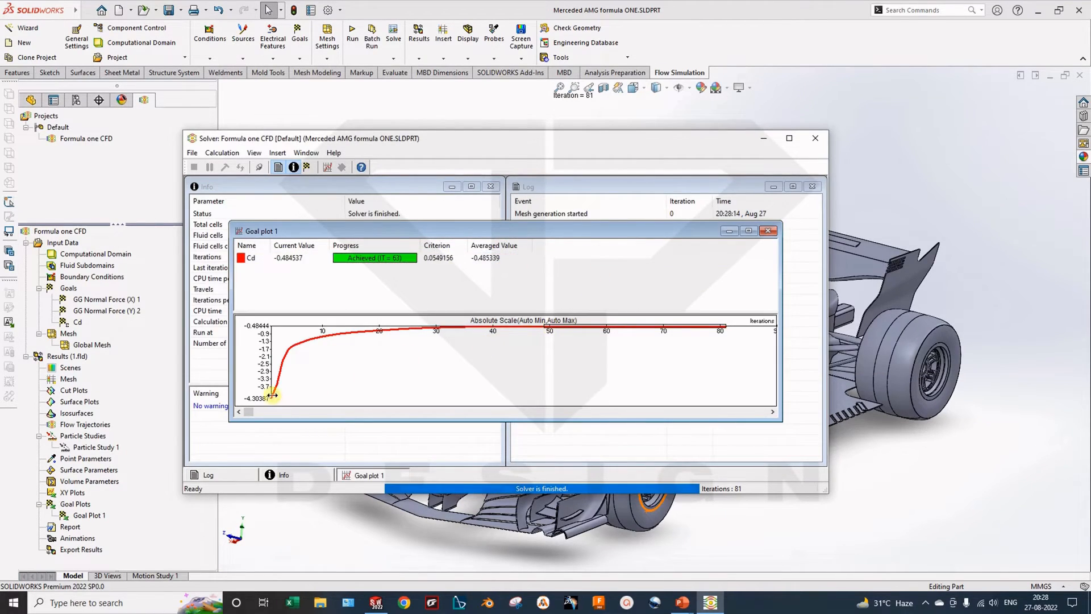
{"action": "left_click", "coordinate": [764, 231]}
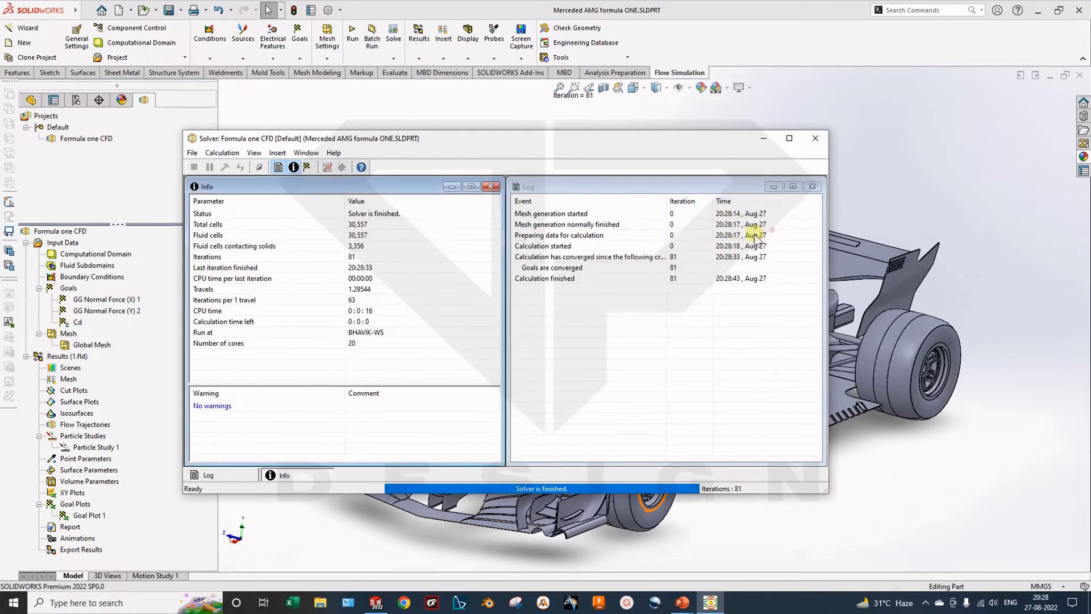
{"action": "left_click", "coordinate": [815, 138]}
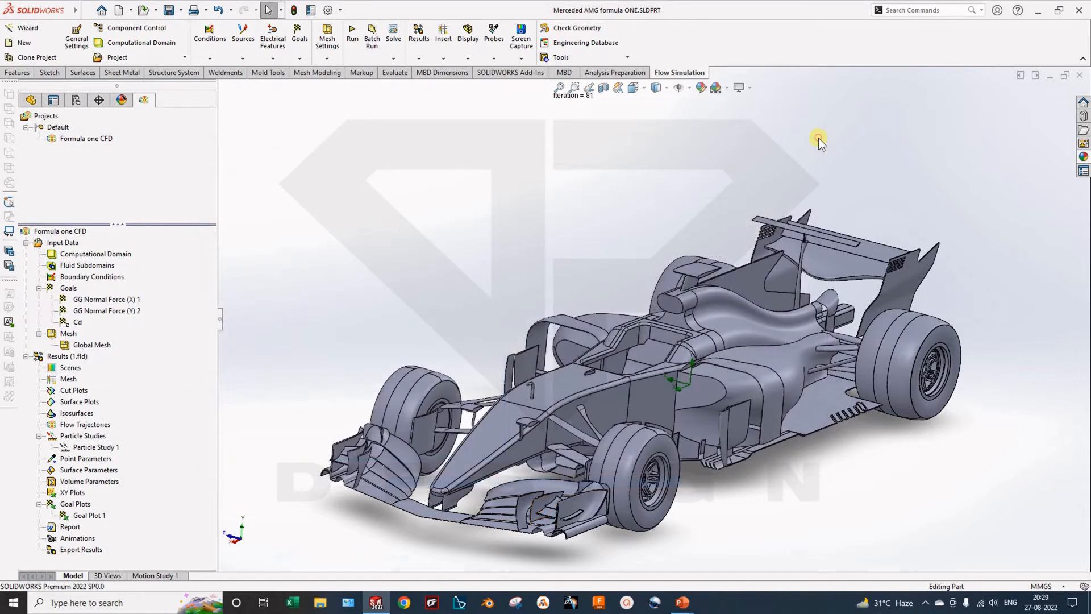
{"action": "middle_click_drag", "start_coordinate": [590, 401], "coordinate": [598, 410]}
{"action": "scroll", "coordinate": [618, 370], "scroll_direction": "down", "scroll_amount": 1}
{"action": "middle_click_drag", "start_coordinate": [618, 371], "coordinate": [575, 456]}
{"action": "scroll", "coordinate": [576, 457], "scroll_direction": "up", "scroll_amount": 1}
{"action": "right_click", "coordinate": [74, 390]}
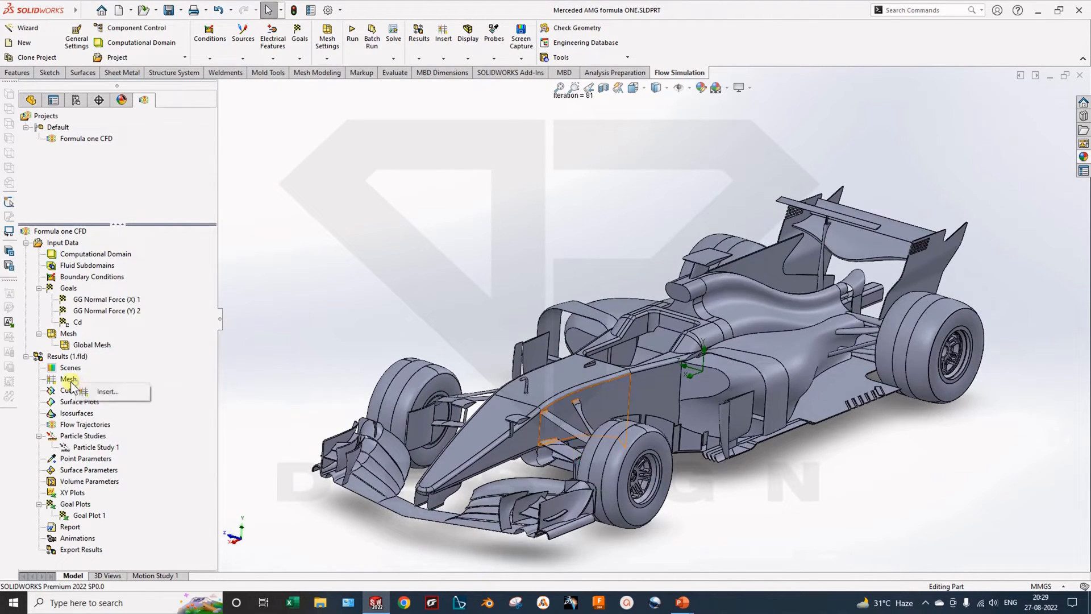
{"action": "left_click", "coordinate": [254, 355]}
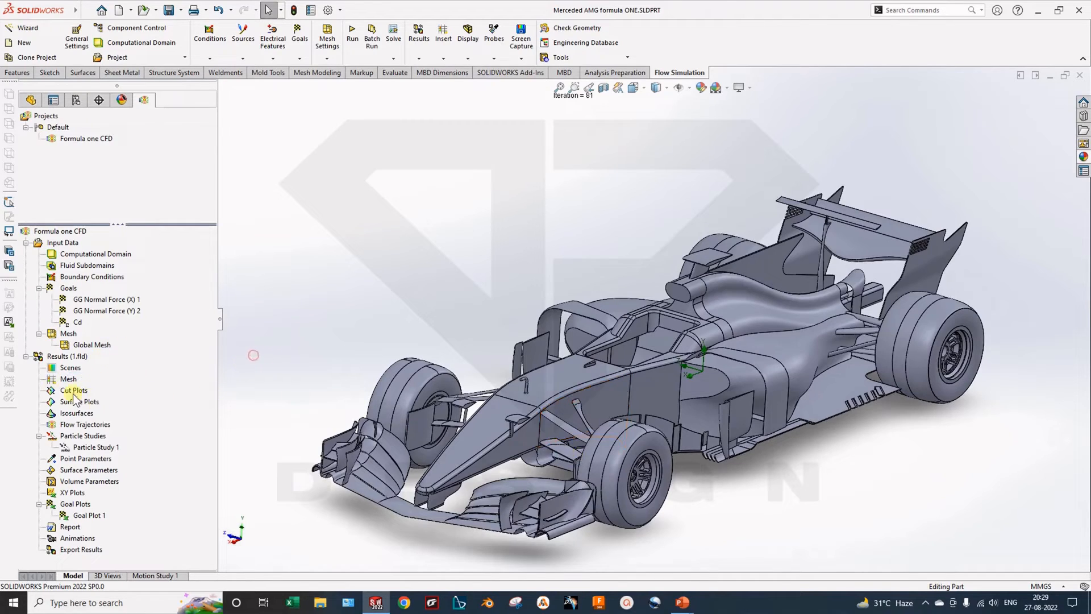
{"action": "right_click", "coordinate": [80, 385]}
{"action": "key", "text": "Escape"}
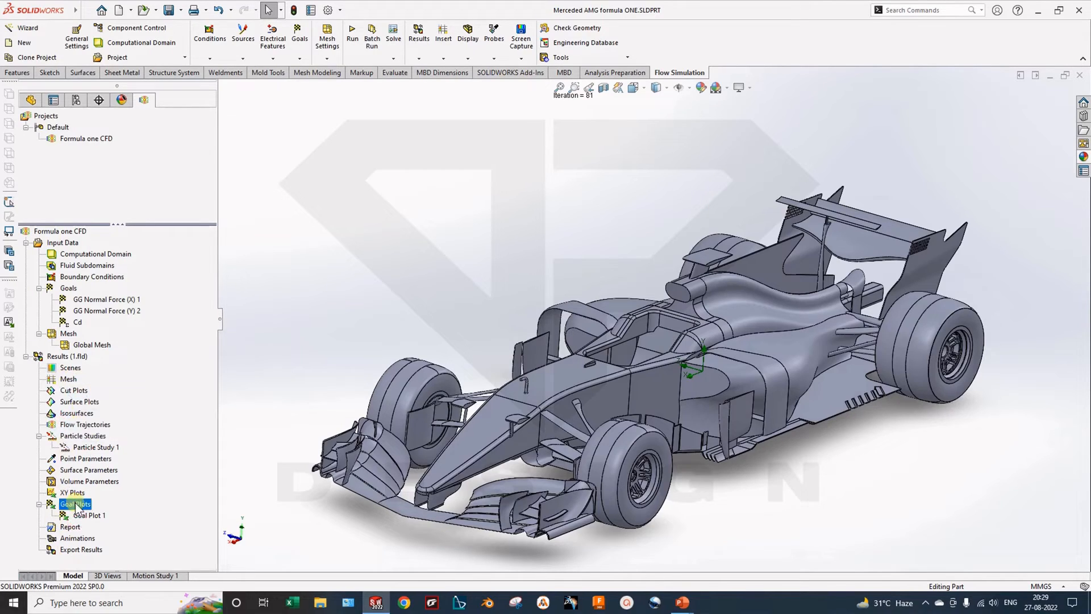
Step: Insert a goal plot of the Cd goal against iterations, show its summary table, and accept it
{"action": "left_click", "coordinate": [134, 299]}
{"action": "left_click", "coordinate": [133, 314]}
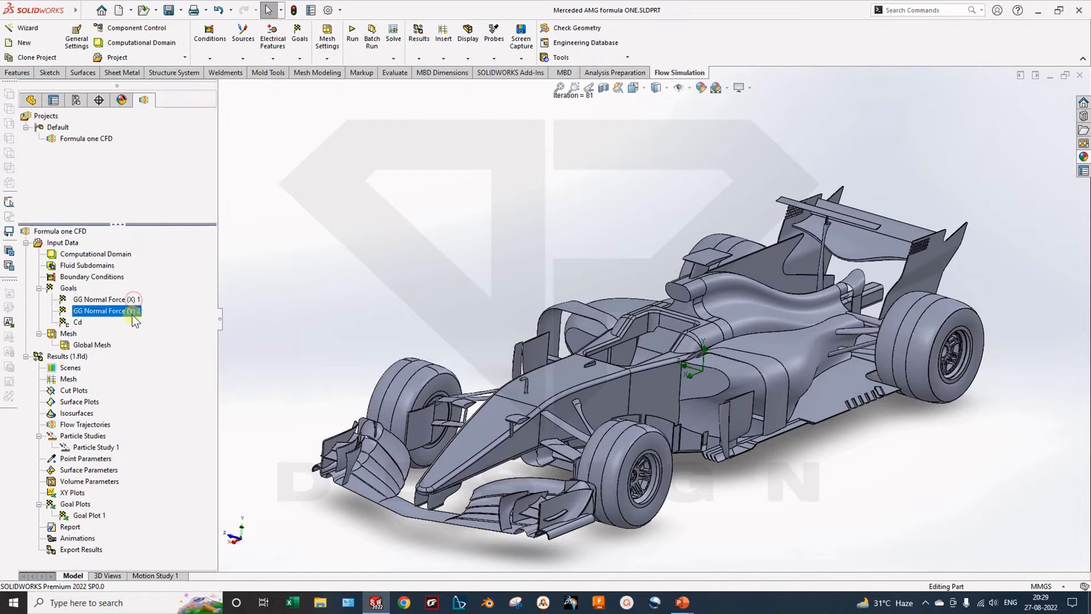
{"action": "right_click", "coordinate": [73, 506]}
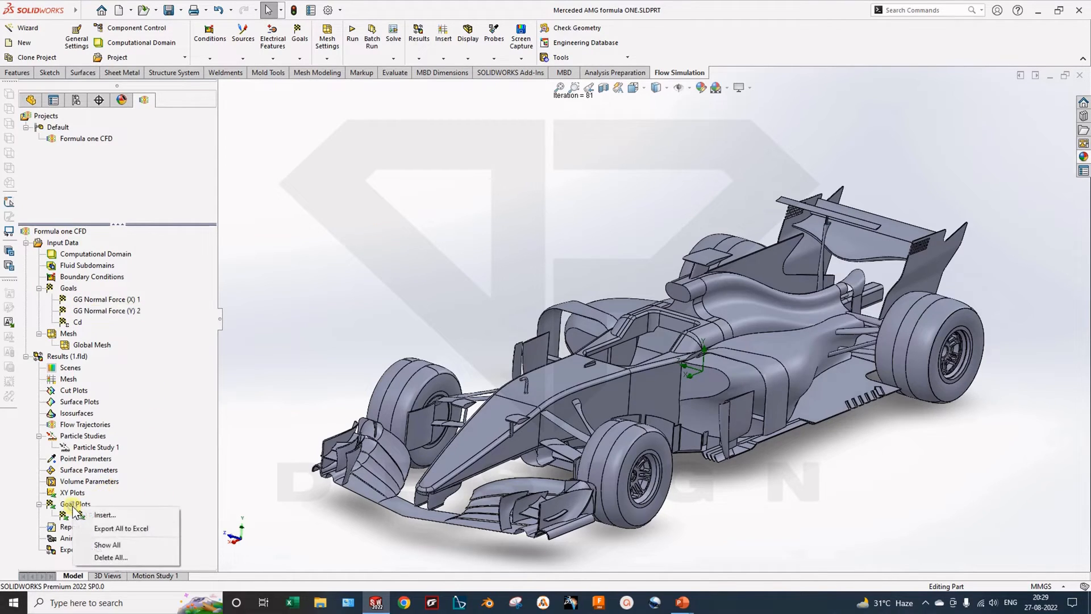
{"action": "left_click", "coordinate": [114, 514]}
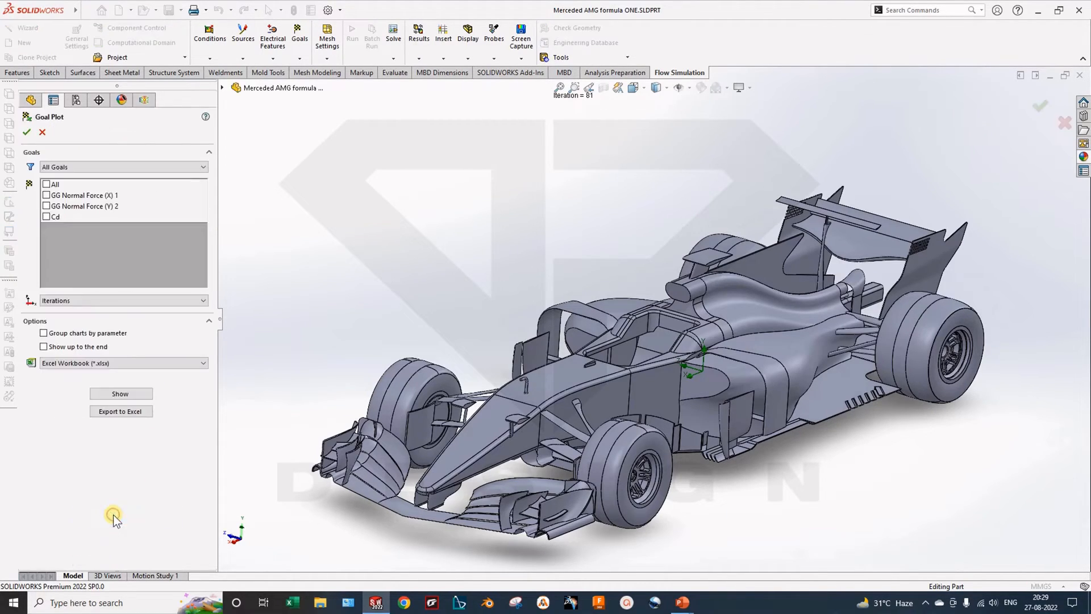
{"action": "left_click", "coordinate": [46, 185]}
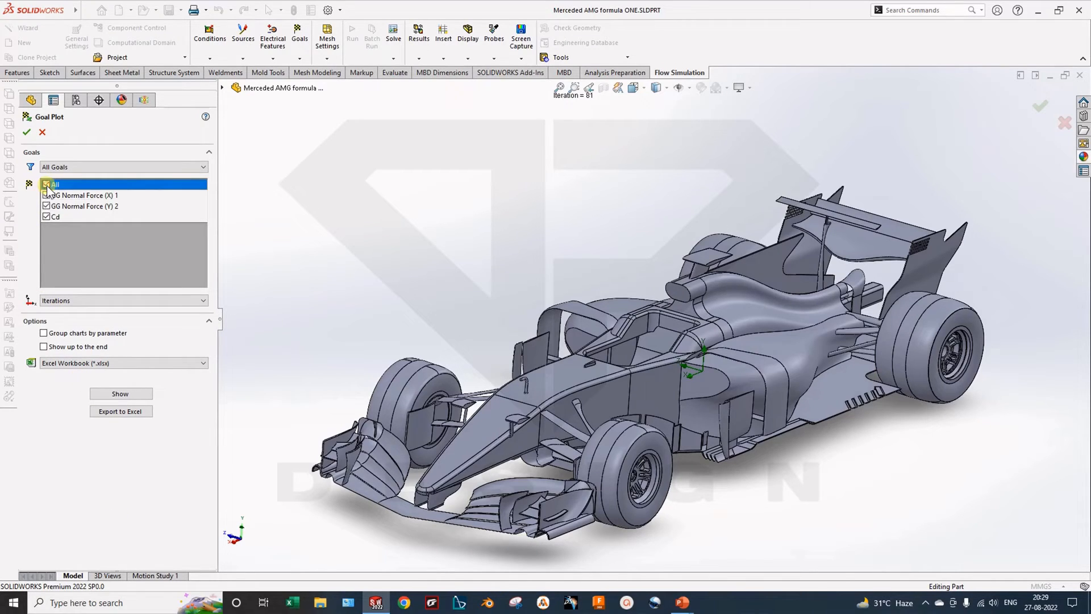
{"action": "left_click", "coordinate": [46, 217]}
{"action": "left_click", "coordinate": [75, 303]}
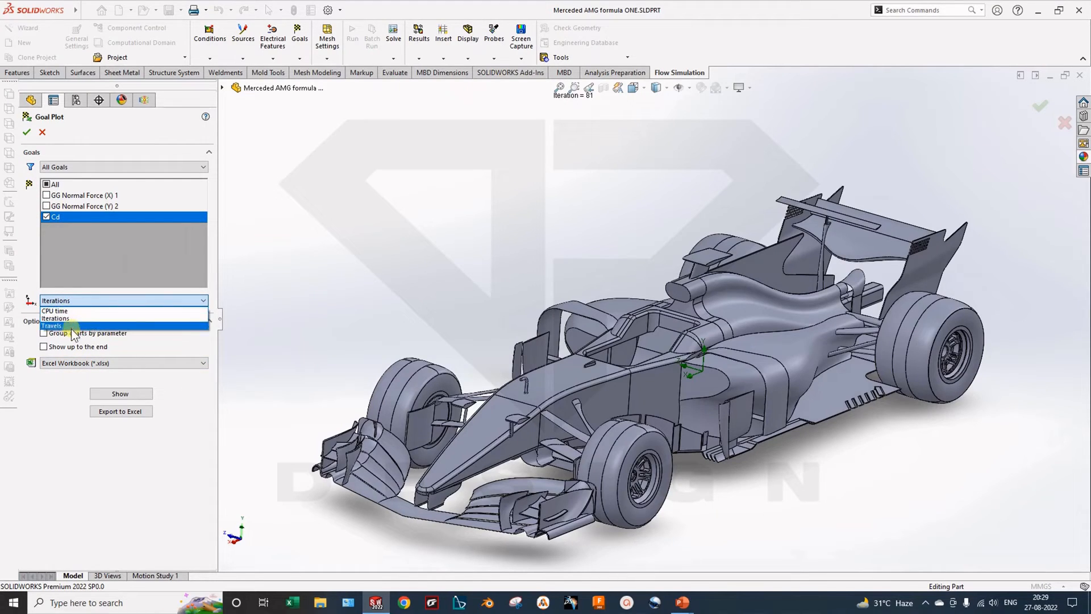
{"action": "left_click", "coordinate": [79, 319]}
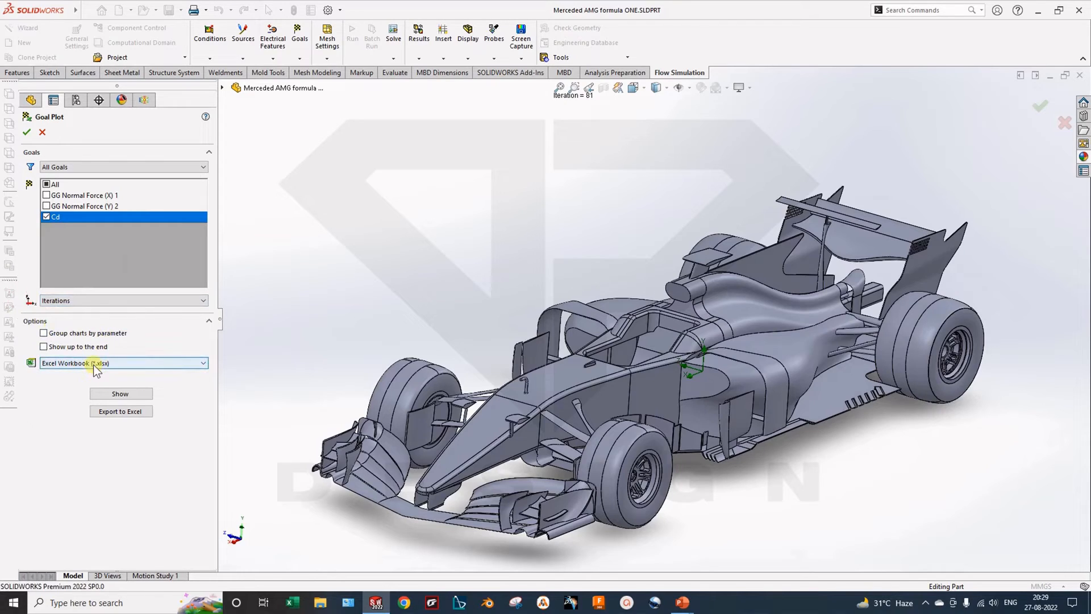
{"action": "left_click", "coordinate": [125, 392]}
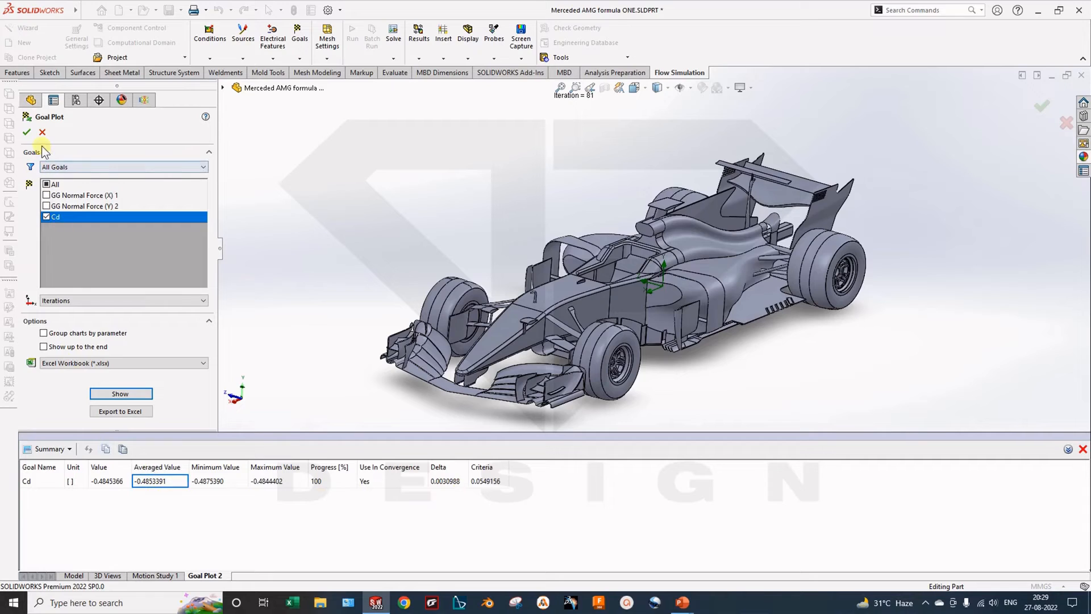
{"action": "left_click", "coordinate": [26, 132]}
Step: Add both normal force goals to Goal Plot 2, review the summary values of all three goals, and cancel the edit
{"action": "middle_click_drag", "start_coordinate": [447, 421], "coordinate": [682, 329]}
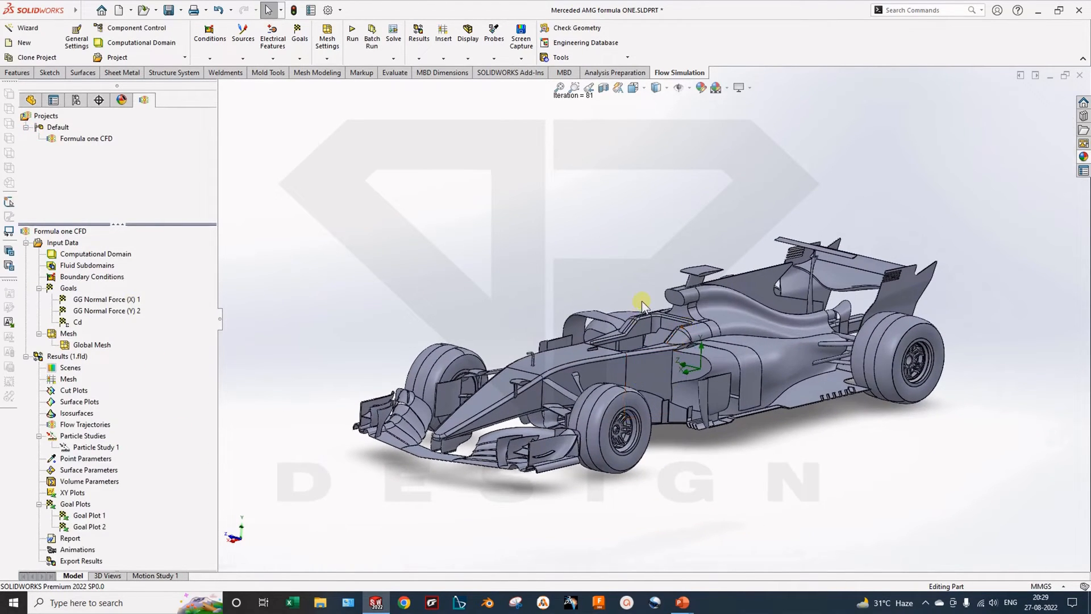
{"action": "scroll", "coordinate": [636, 370], "scroll_direction": "down", "scroll_amount": 2}
{"action": "right_click", "coordinate": [82, 527]}
{"action": "left_click", "coordinate": [119, 429]}
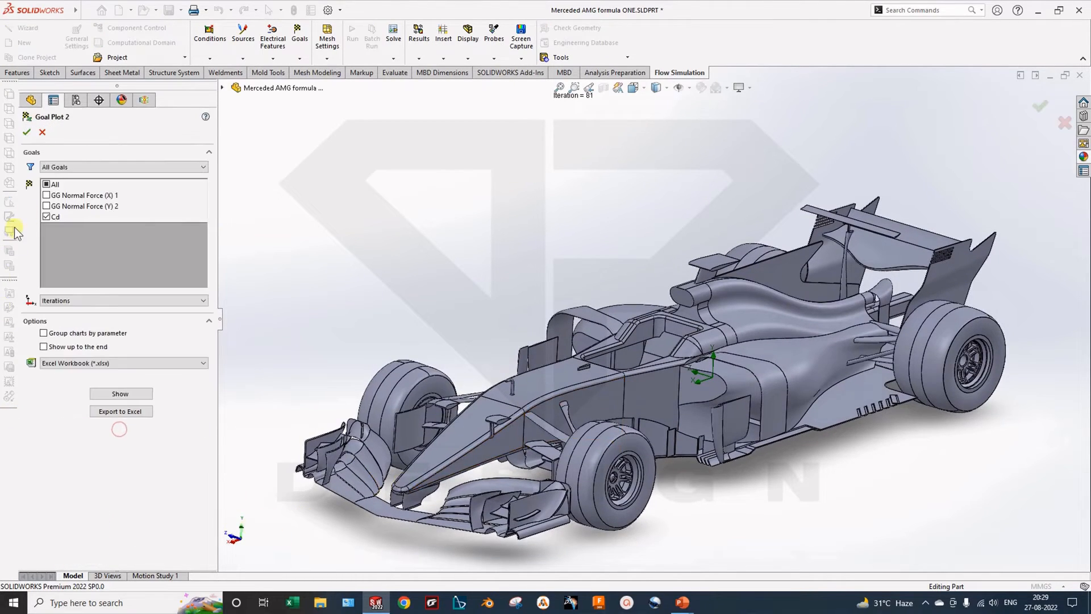
{"action": "left_click", "coordinate": [46, 195]}
{"action": "left_click", "coordinate": [47, 207]}
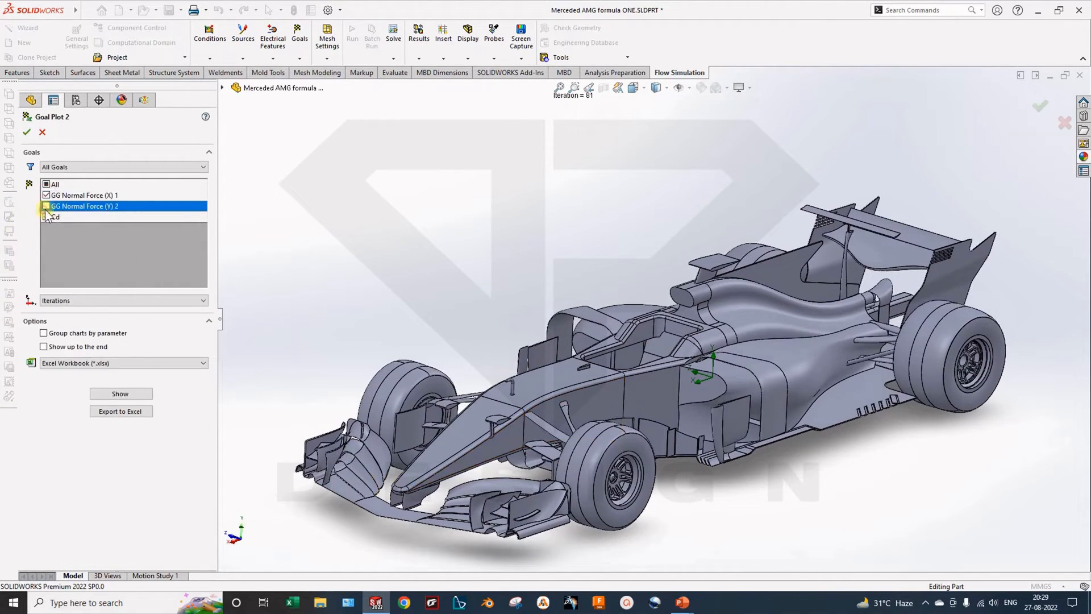
{"action": "left_click", "coordinate": [135, 393]}
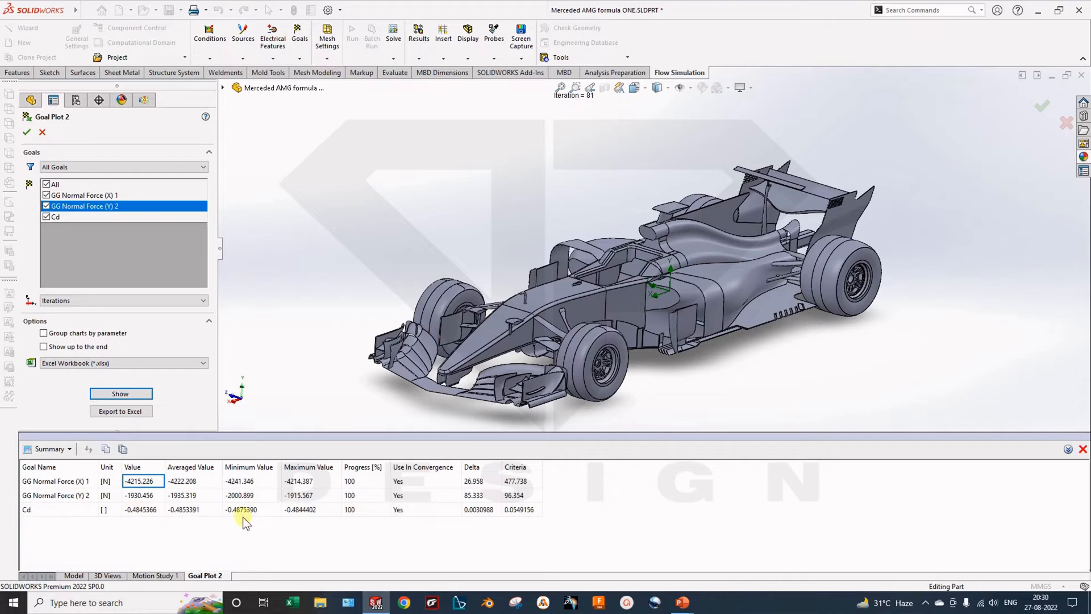
{"action": "left_click", "coordinate": [47, 134]}
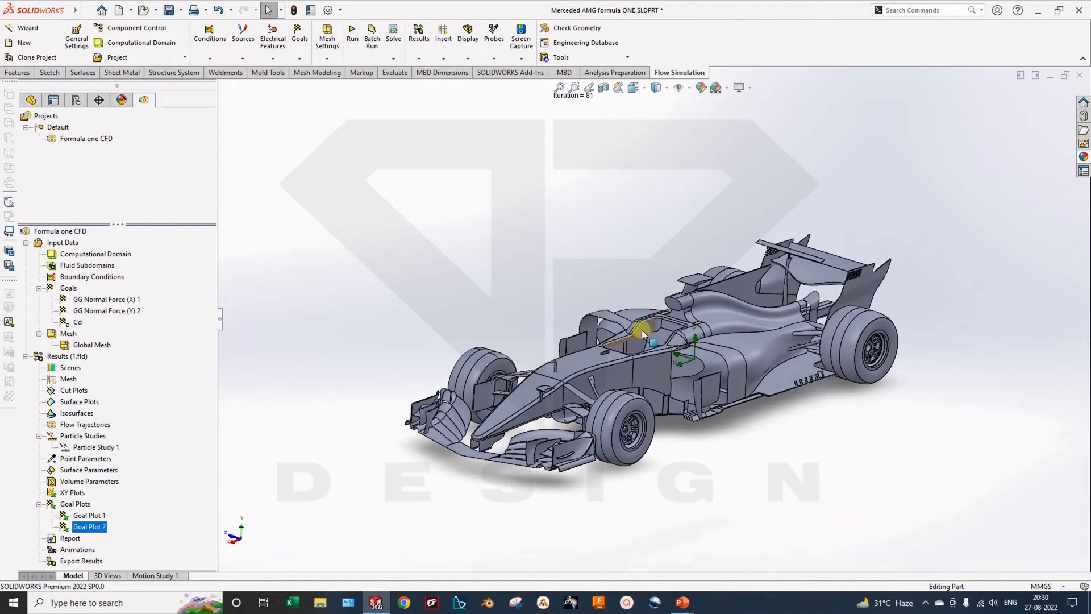
Step: Examine the Cd equation goal's expression and close its definition without changes
{"action": "middle_click_drag", "start_coordinate": [699, 383], "coordinate": [692, 364]}
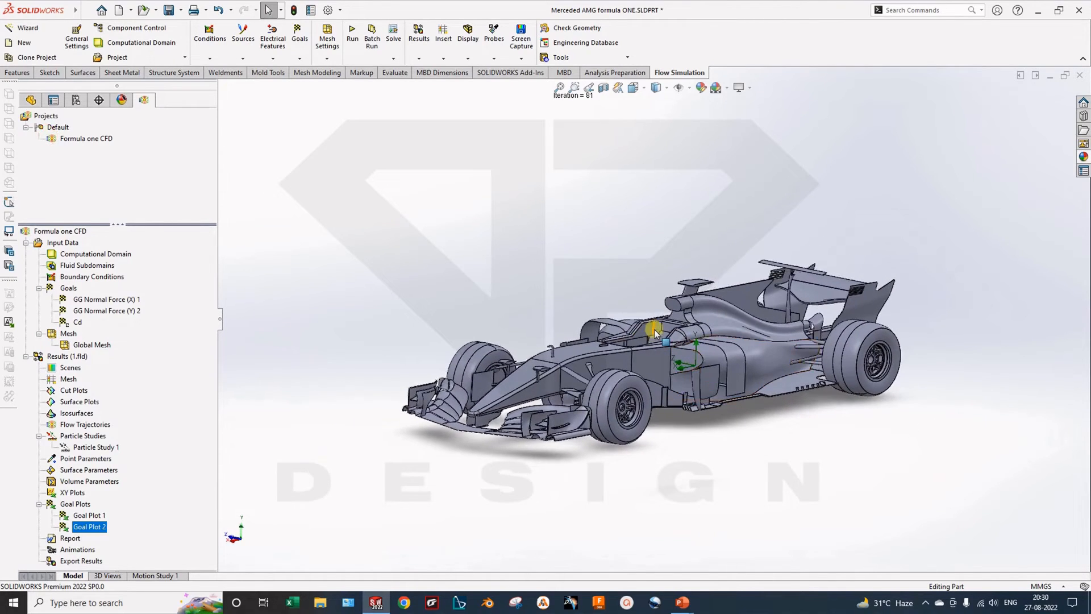
{"action": "scroll", "coordinate": [654, 332], "scroll_direction": "down", "scroll_amount": 5}
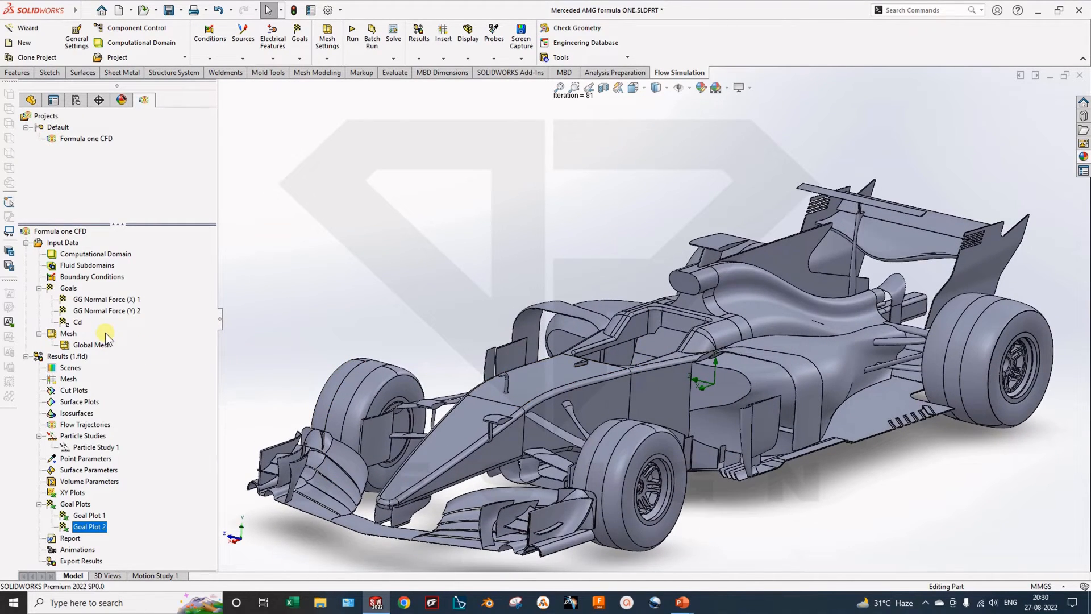
{"action": "right_click", "coordinate": [77, 321]}
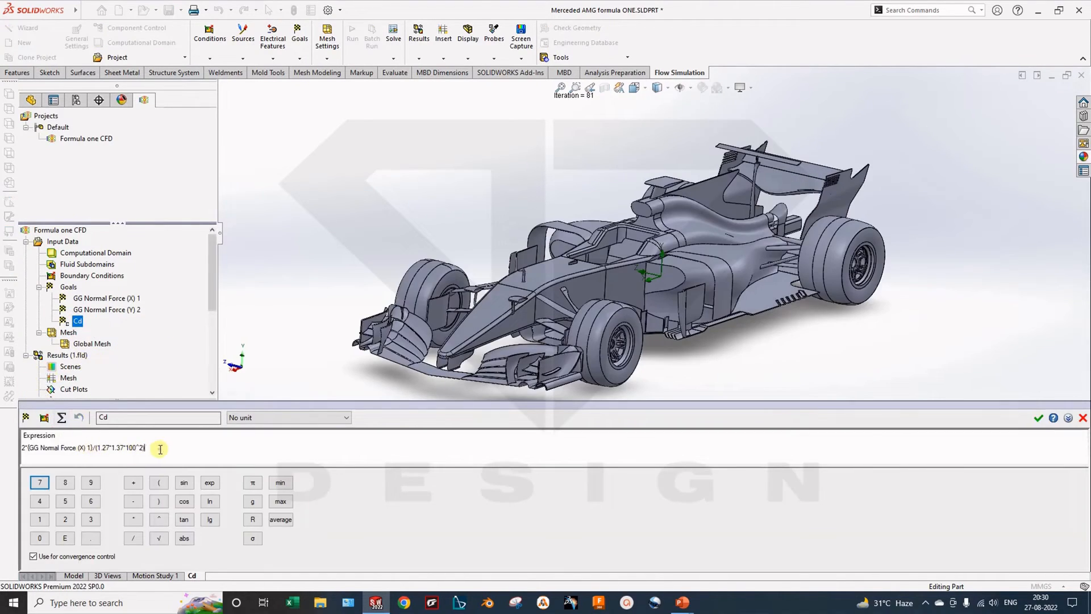
{"action": "left_click_drag", "start_coordinate": [159, 448], "coordinate": [35, 452]}
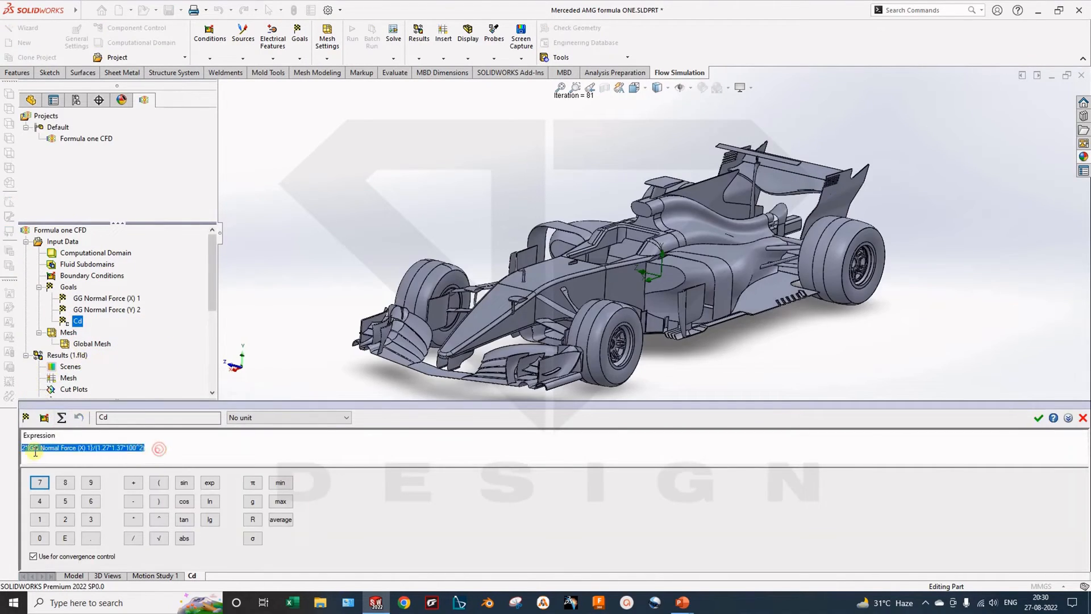
{"action": "left_click", "coordinate": [183, 444]}
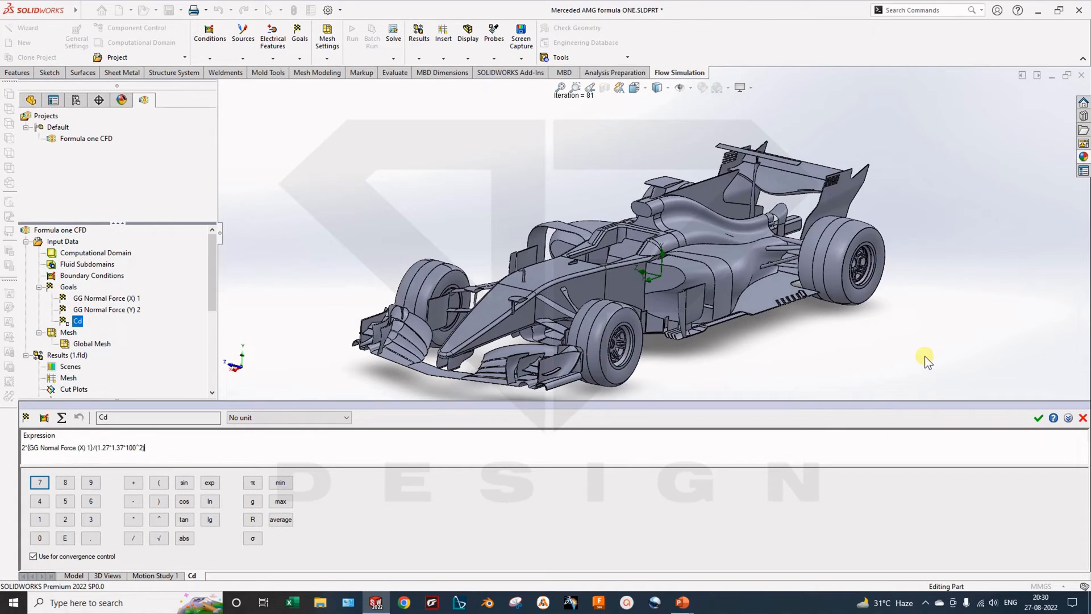
{"action": "left_click", "coordinate": [1082, 417]}
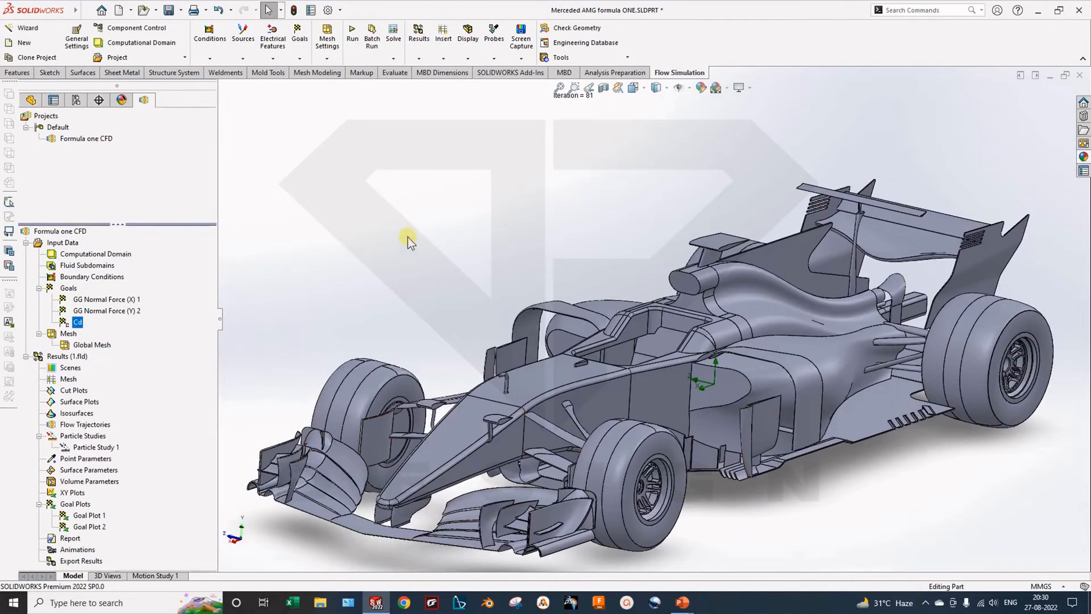
{"action": "left_click", "coordinate": [407, 236]}
{"action": "scroll", "coordinate": [514, 358], "scroll_direction": "up", "scroll_amount": 2}
{"action": "middle_click_drag", "start_coordinate": [607, 310], "coordinate": [592, 314]}
{"action": "middle_click_drag", "start_coordinate": [550, 380], "coordinate": [570, 402]}
{"action": "left_click", "coordinate": [84, 436]}
{"action": "left_click", "coordinate": [318, 375]}
Step: Start a new flow trajectories plot and set its appearance to dynamic trajectories drawn as spheres
{"action": "right_click", "coordinate": [77, 424]}
{"action": "left_click", "coordinate": [99, 432]}
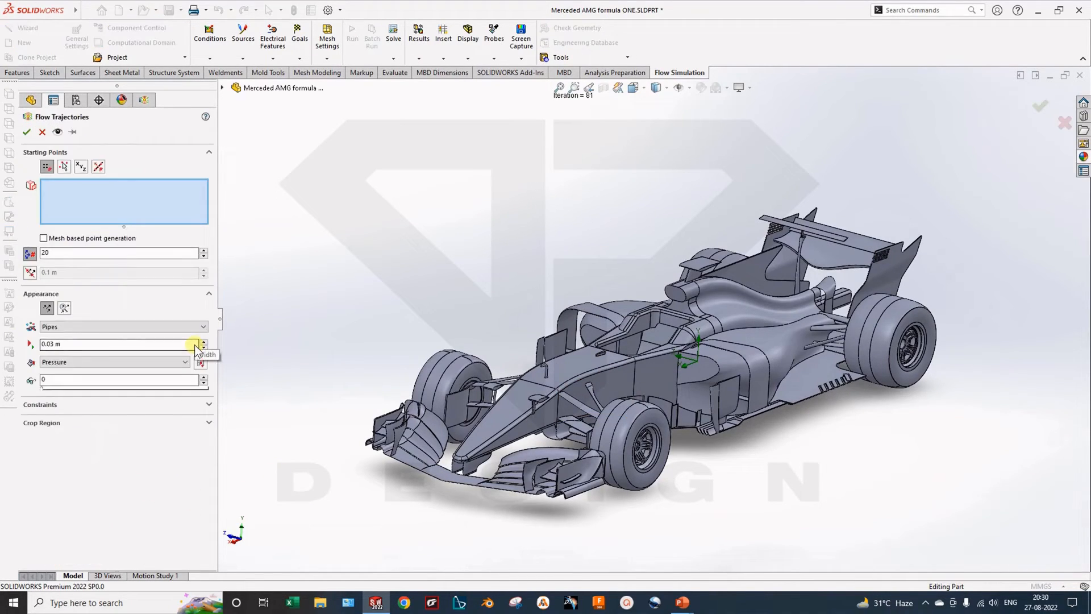
{"action": "middle_click_drag", "start_coordinate": [484, 380], "coordinate": [563, 402]}
{"action": "scroll", "coordinate": [611, 362], "scroll_direction": "down", "scroll_amount": 1}
{"action": "middle_click_drag", "start_coordinate": [612, 363], "coordinate": [602, 364]}
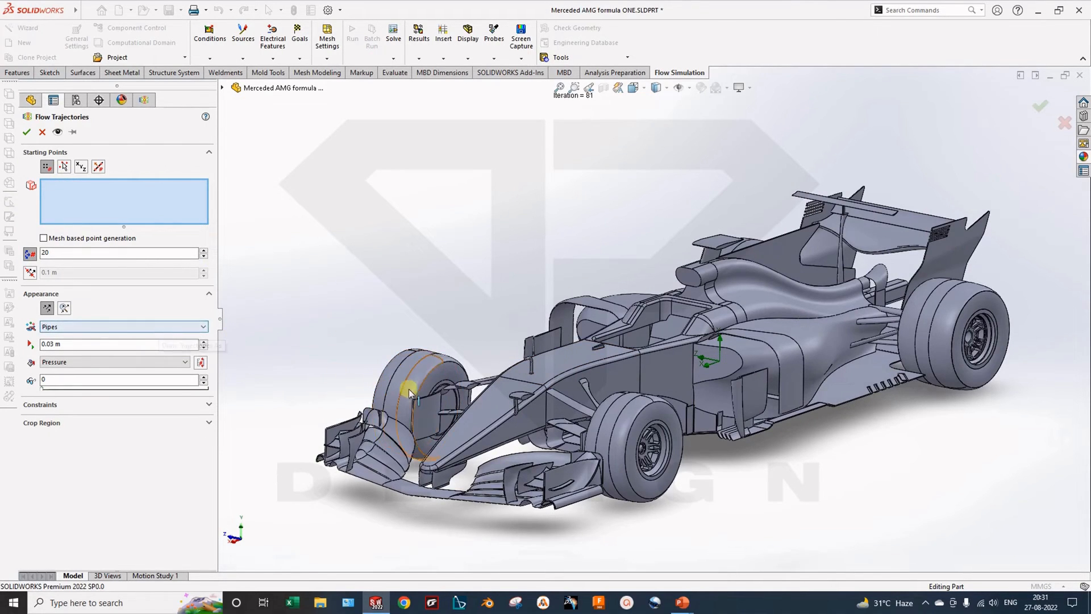
{"action": "middle_click_drag", "start_coordinate": [414, 370], "coordinate": [441, 377]}
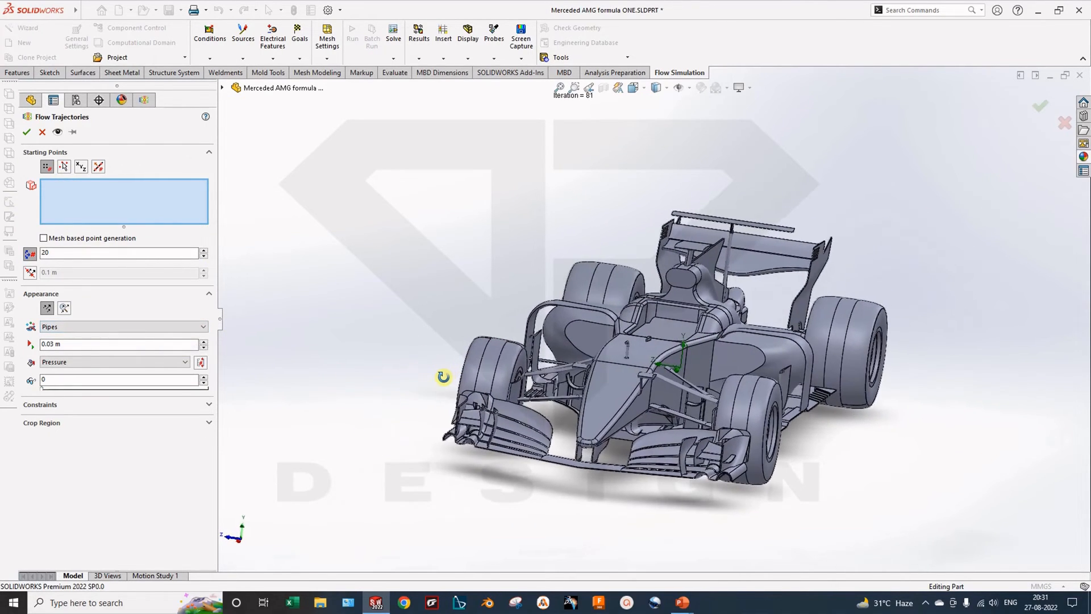
{"action": "left_click", "coordinate": [64, 308]}
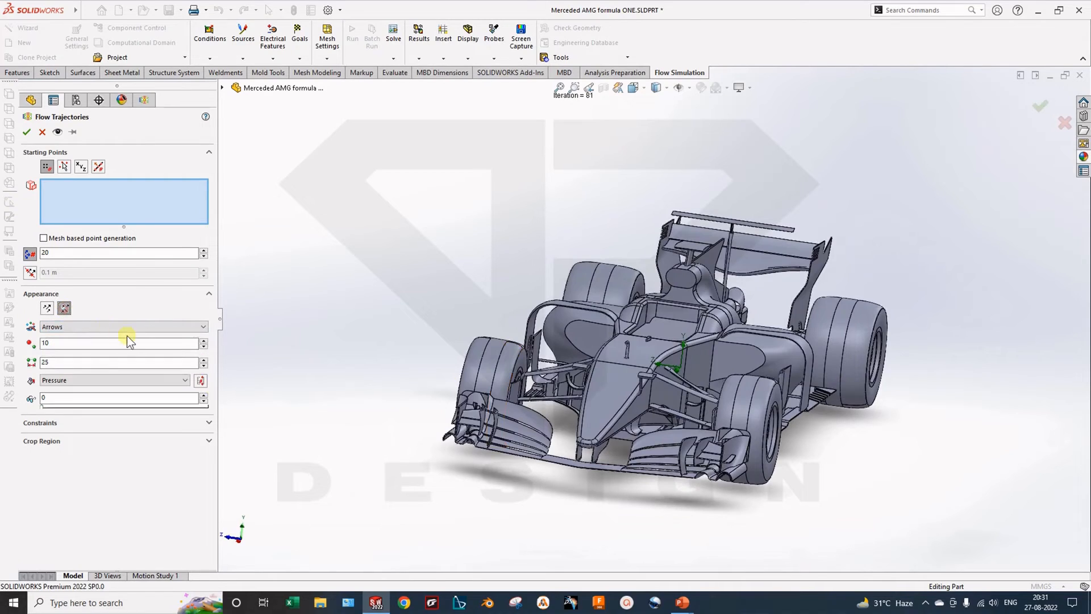
{"action": "left_click", "coordinate": [70, 328]}
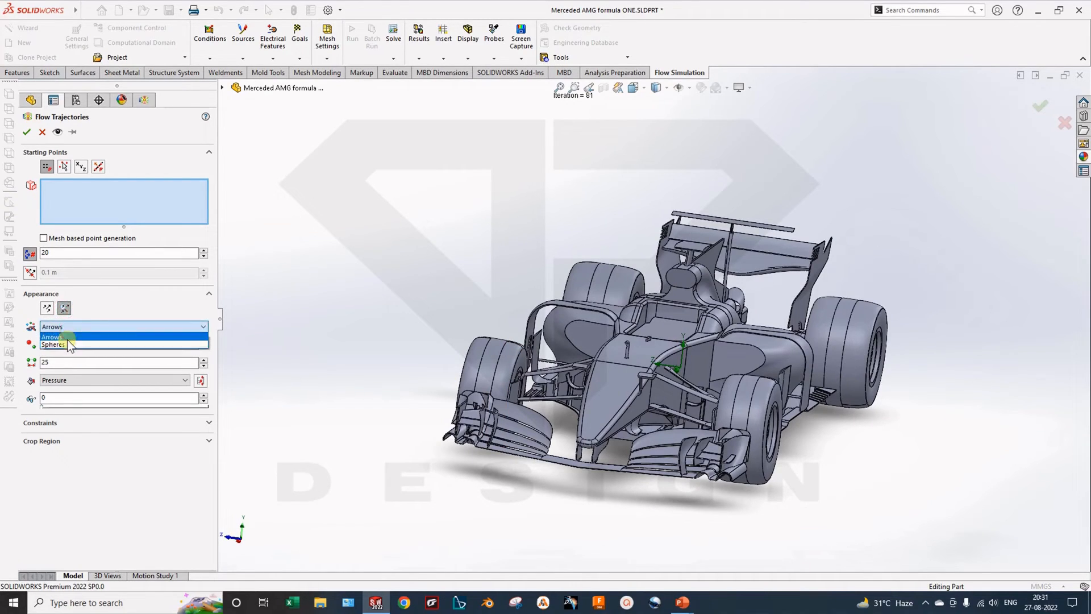
{"action": "left_click", "coordinate": [77, 344]}
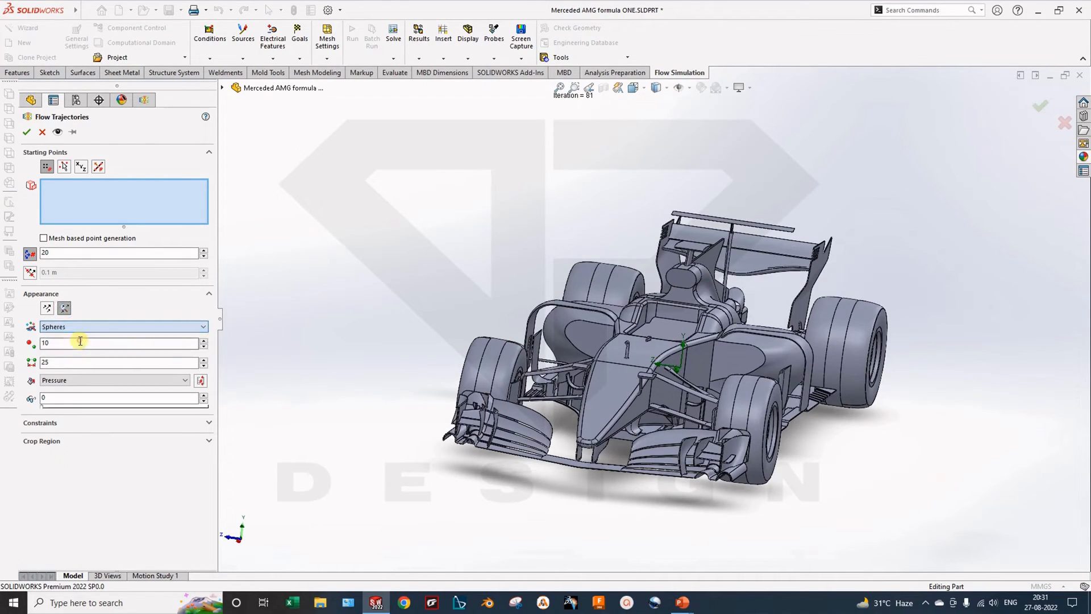
Step: Draw the dynamic trajectories as arrows, set the appearance value of 25 to 20, and colour them by Velocity
{"action": "left_click", "coordinate": [77, 326]}
{"action": "left_click", "coordinate": [72, 337]}
{"action": "double_click", "coordinate": [54, 344]}
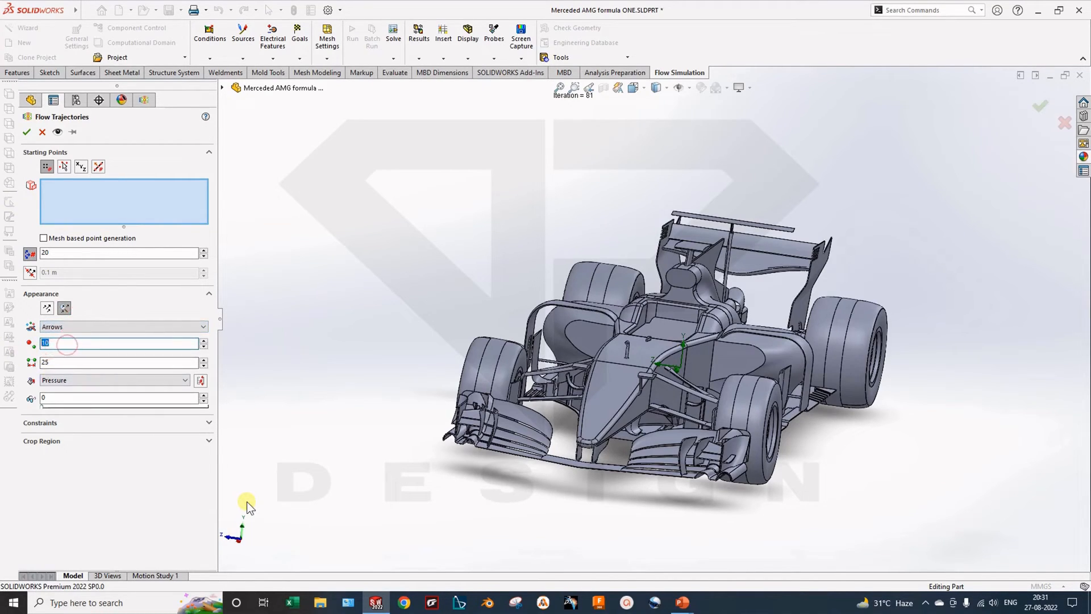
{"action": "double_click", "coordinate": [58, 362]}
{"action": "type", "text": "20"}
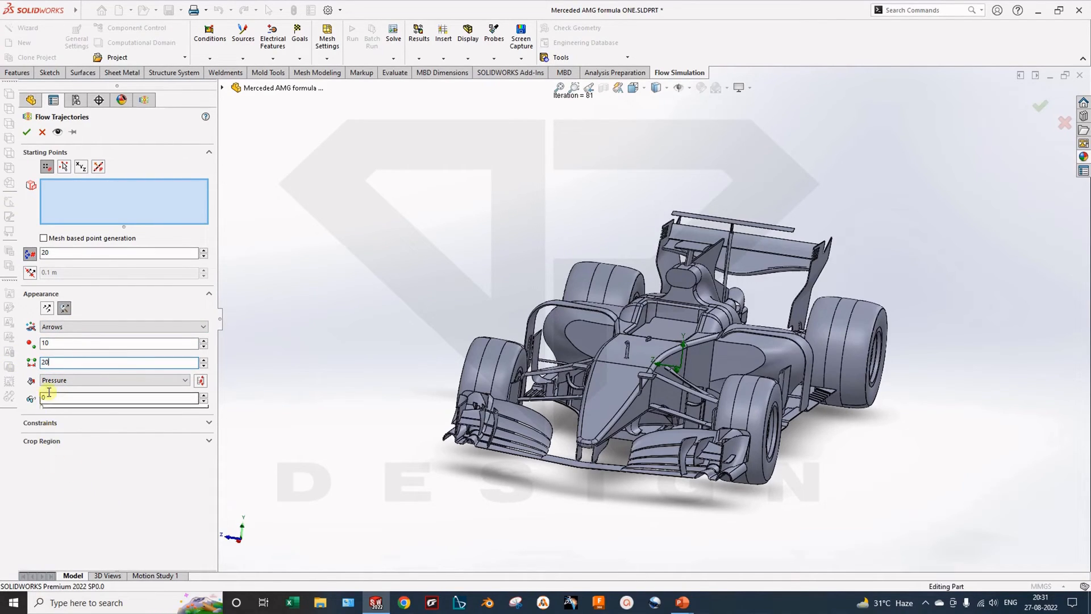
{"action": "left_click", "coordinate": [62, 380]}
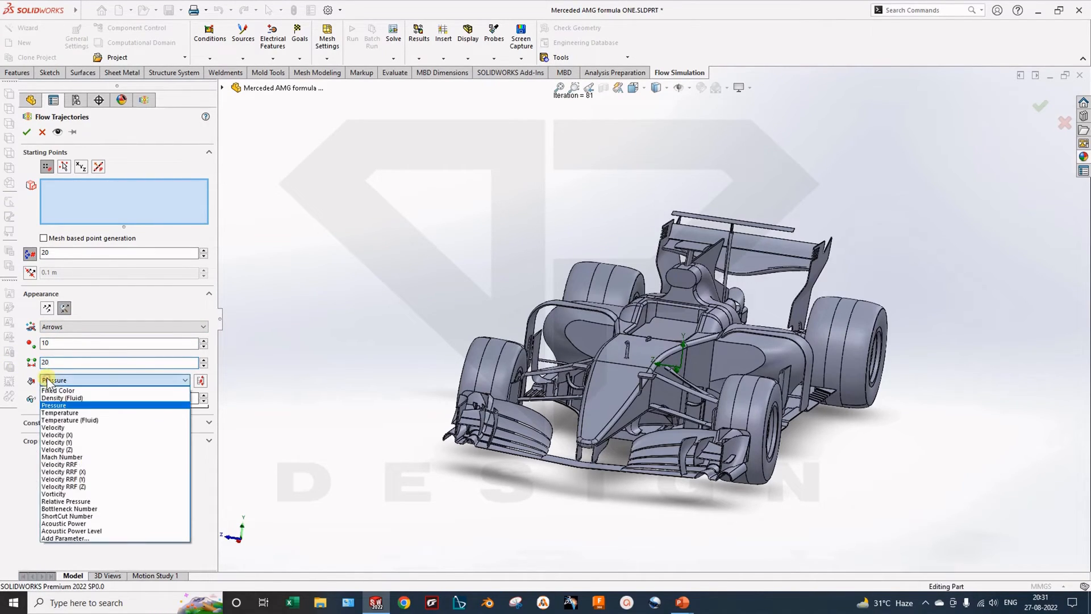
{"action": "left_click", "coordinate": [76, 427]}
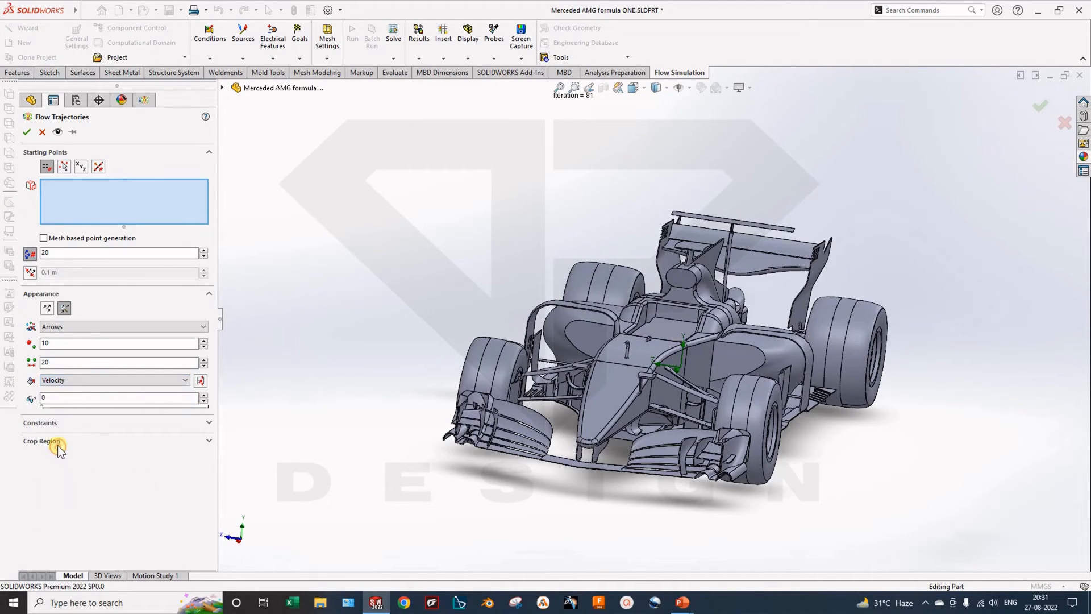
{"action": "left_click", "coordinate": [58, 445]}
{"action": "left_click", "coordinate": [59, 447]}
{"action": "left_click", "coordinate": [57, 442]}
{"action": "left_click", "coordinate": [59, 442]}
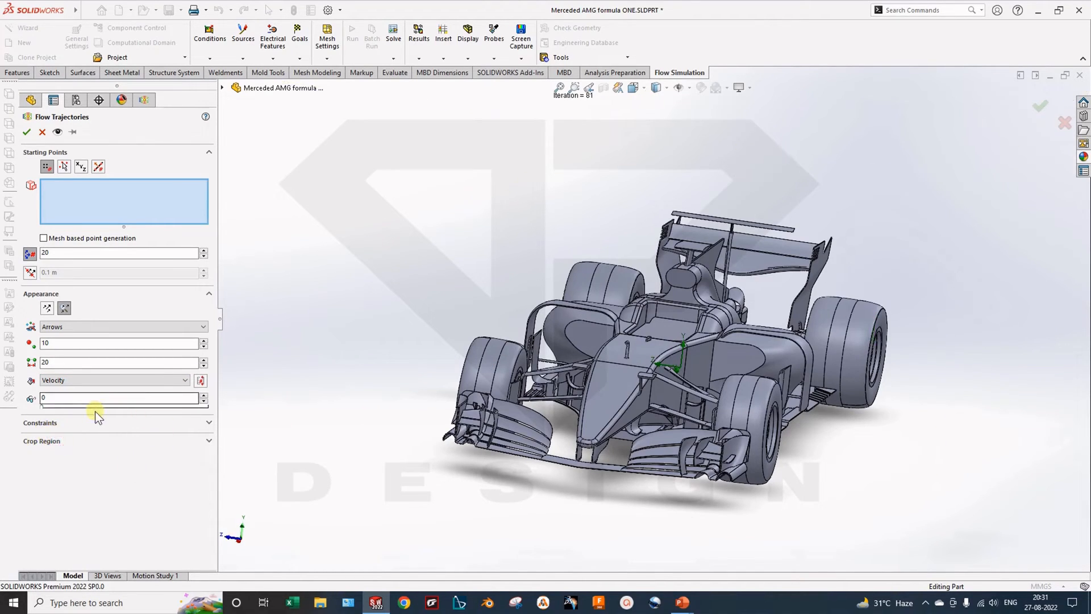
{"action": "left_click", "coordinate": [97, 427]}
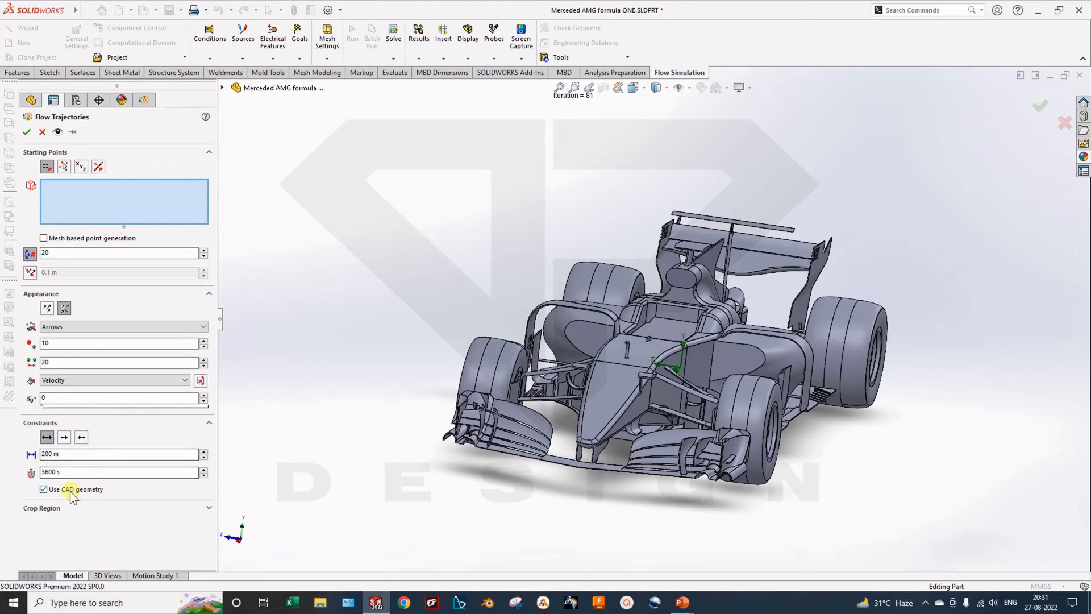
Step: Pick five front wing faces on one side of the nose as the trajectories' starting faces
{"action": "scroll", "coordinate": [616, 437], "scroll_direction": "down", "scroll_amount": 3}
{"action": "scroll", "coordinate": [625, 426], "scroll_direction": "down", "scroll_amount": 2}
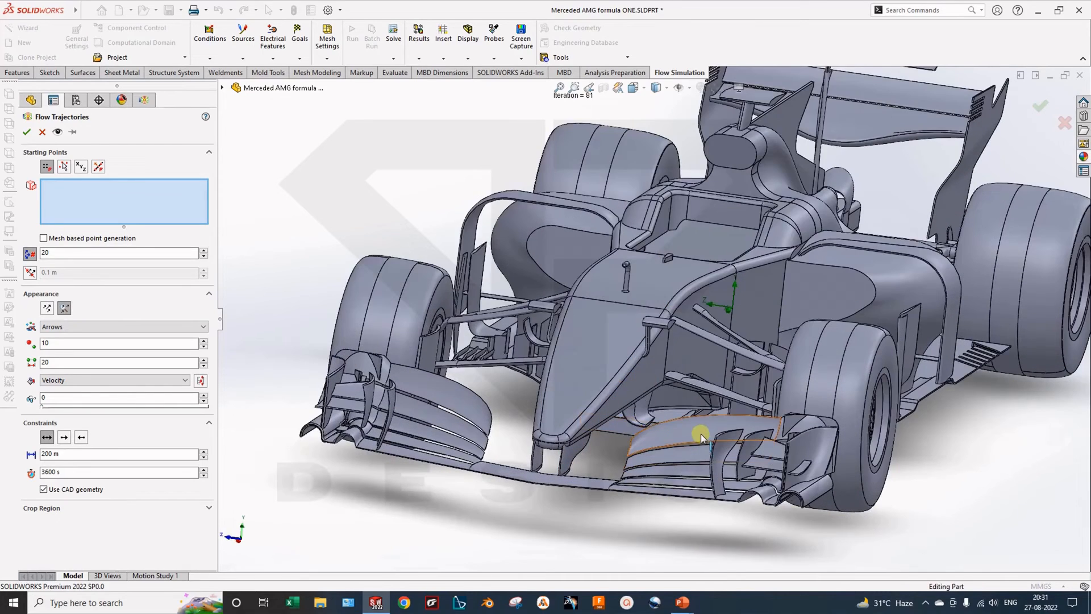
{"action": "left_click", "coordinate": [690, 437]}
{"action": "left_click", "coordinate": [692, 462]}
{"action": "left_click", "coordinate": [681, 482]}
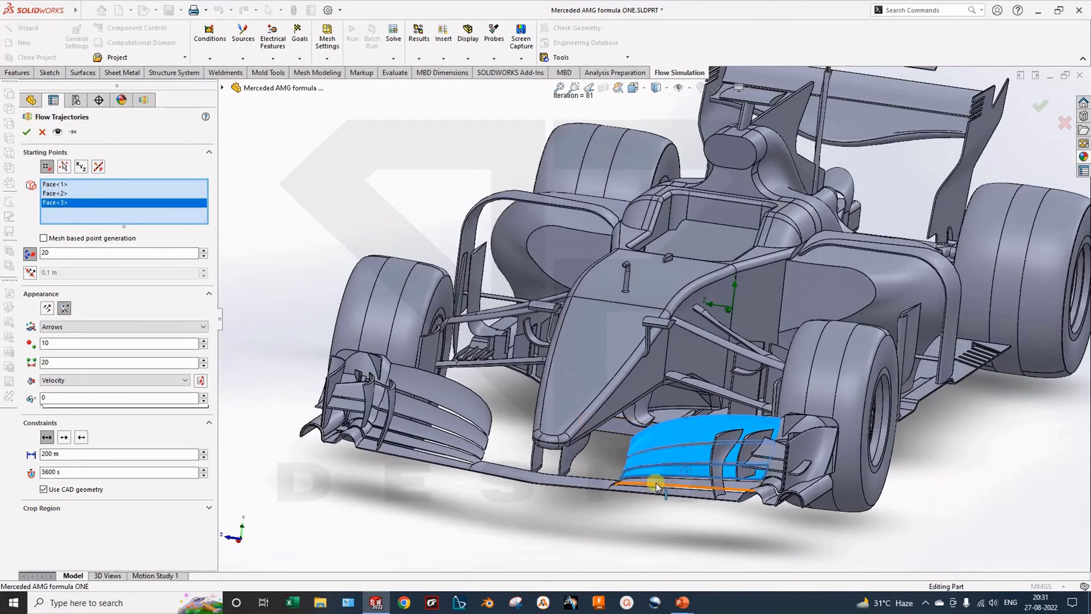
{"action": "left_click", "coordinate": [671, 493]}
{"action": "left_click", "coordinate": [758, 486]}
{"action": "scroll", "coordinate": [761, 488], "scroll_direction": "down", "scroll_amount": 2}
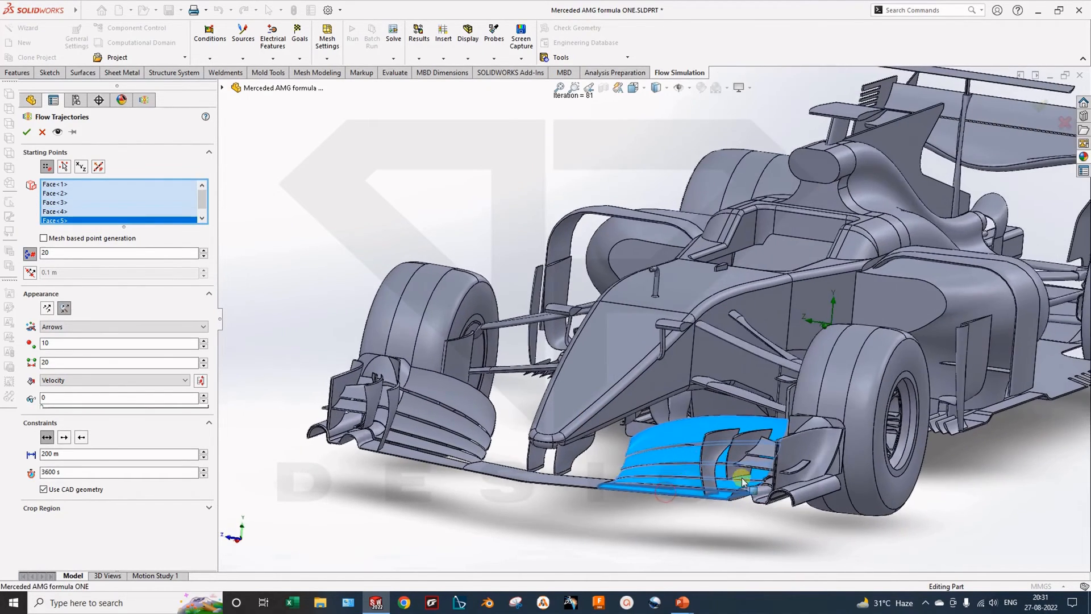
Step: Keep mesh based point generation off, set the number of starting points to 50, and generate the trajectories
{"action": "left_click", "coordinate": [67, 240]}
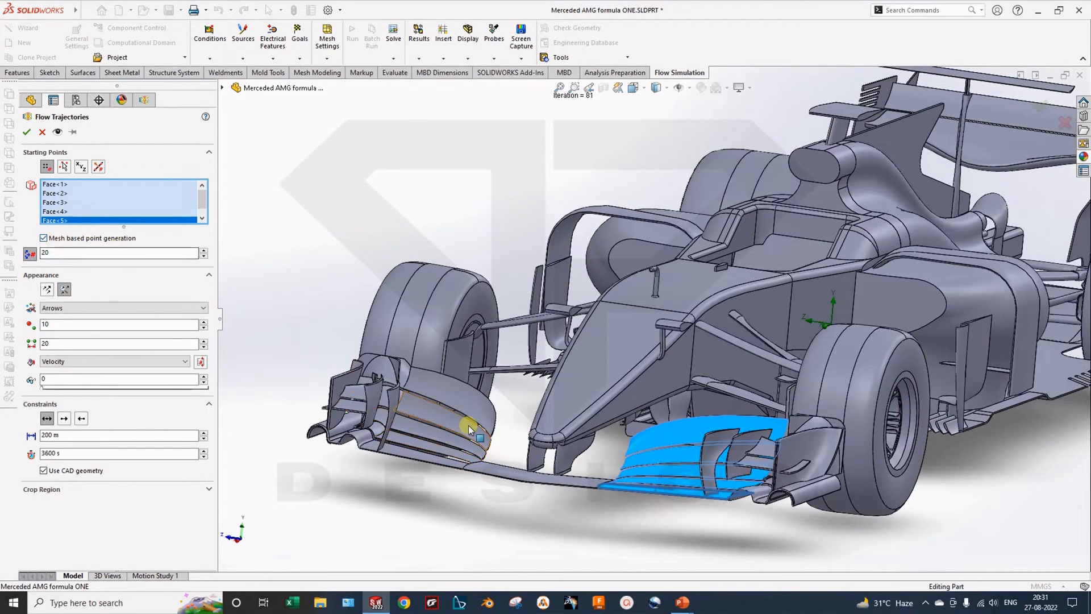
{"action": "left_click", "coordinate": [58, 242]}
{"action": "left_click_drag", "start_coordinate": [55, 252], "coordinate": [1, 252]}
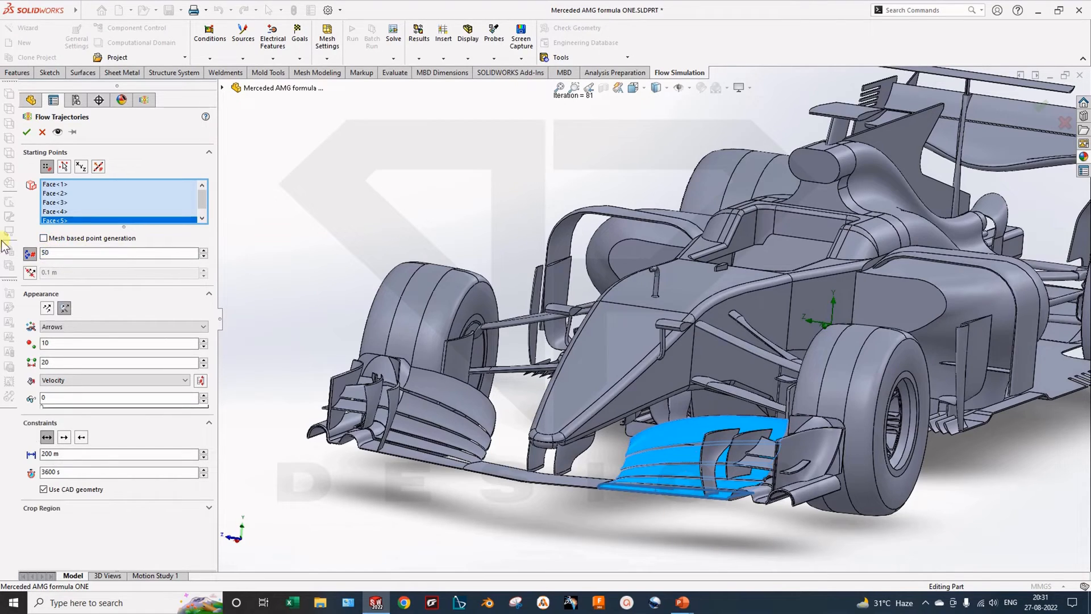
{"action": "left_click", "coordinate": [25, 132]}
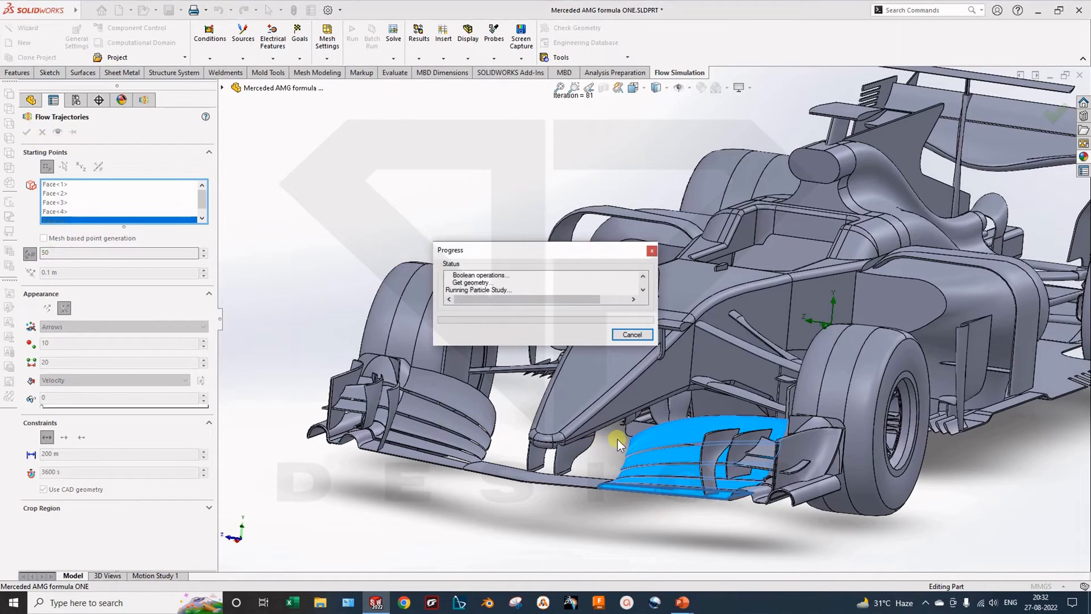
Step: Examine the arrow trajectories streaming past the car from several angles
{"action": "scroll", "coordinate": [619, 445], "scroll_direction": "up", "scroll_amount": 3}
{"action": "middle_click_drag", "start_coordinate": [618, 445], "coordinate": [654, 436]}
{"action": "scroll", "coordinate": [843, 390], "scroll_direction": "down", "scroll_amount": 2}
{"action": "scroll", "coordinate": [417, 342], "scroll_direction": "up", "scroll_amount": 5}
{"action": "middle_click_drag", "start_coordinate": [478, 310], "coordinate": [625, 353]}
{"action": "scroll", "coordinate": [619, 335], "scroll_direction": "down", "scroll_amount": 2}
{"action": "scroll", "coordinate": [838, 276], "scroll_direction": "down", "scroll_amount": 2}
{"action": "middle_click_drag", "start_coordinate": [642, 405], "coordinate": [473, 432]}
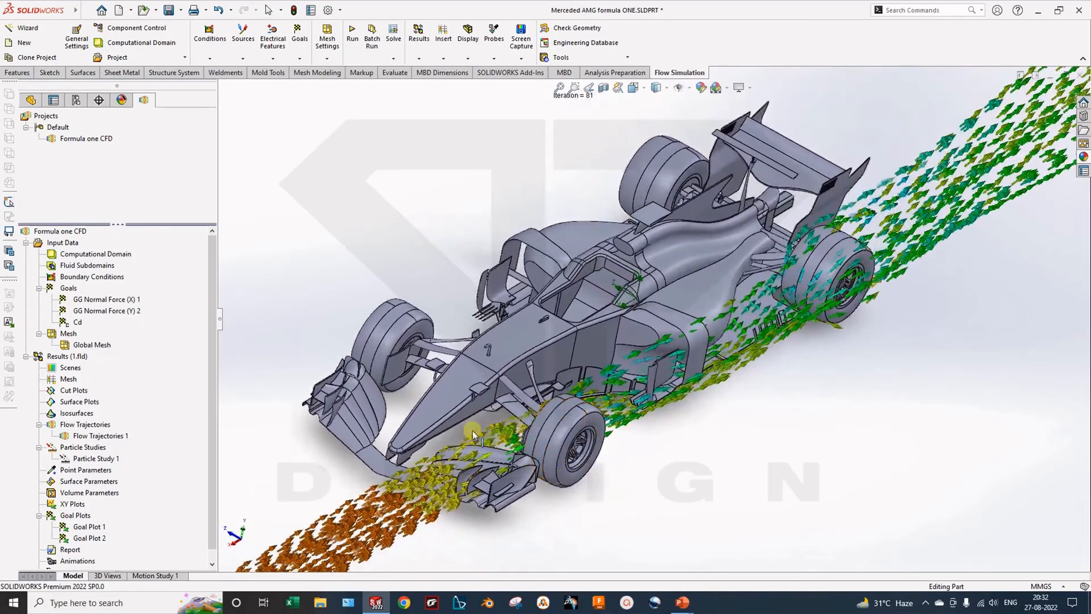
Step: Play the Flow Trajectories 1 animation and inspect the arrows moving from the front wing along the car's side
{"action": "right_click", "coordinate": [99, 436]}
{"action": "left_click", "coordinate": [142, 311]}
{"action": "middle_click_drag", "start_coordinate": [573, 528], "coordinate": [597, 455]}
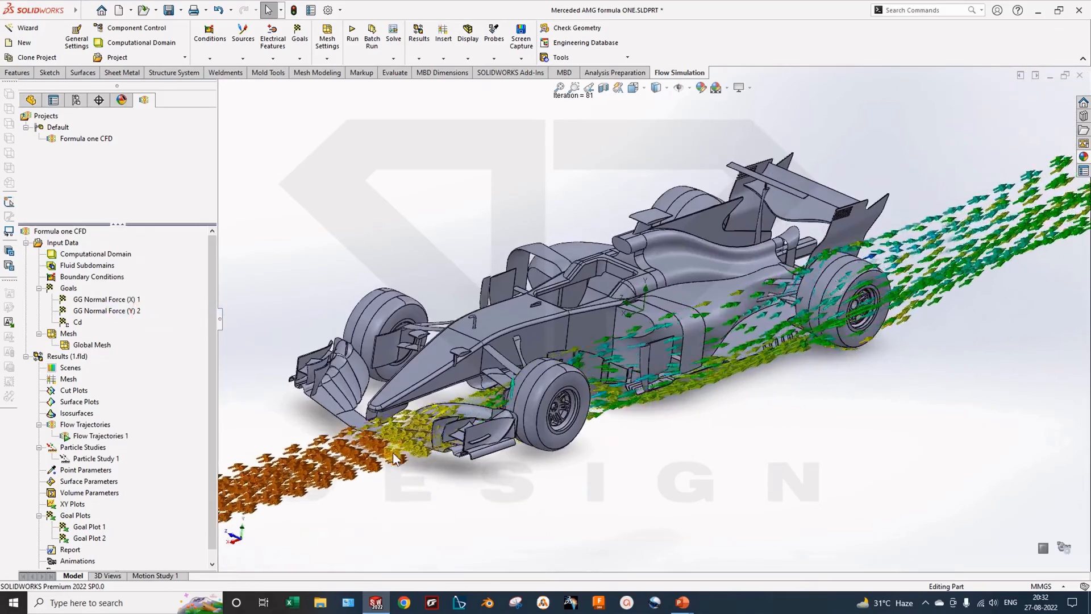
{"action": "scroll", "coordinate": [394, 458], "scroll_direction": "down", "scroll_amount": 3}
{"action": "middle_click_drag", "start_coordinate": [396, 459], "coordinate": [730, 133]}
{"action": "scroll", "coordinate": [599, 351], "scroll_direction": "up", "scroll_amount": 3}
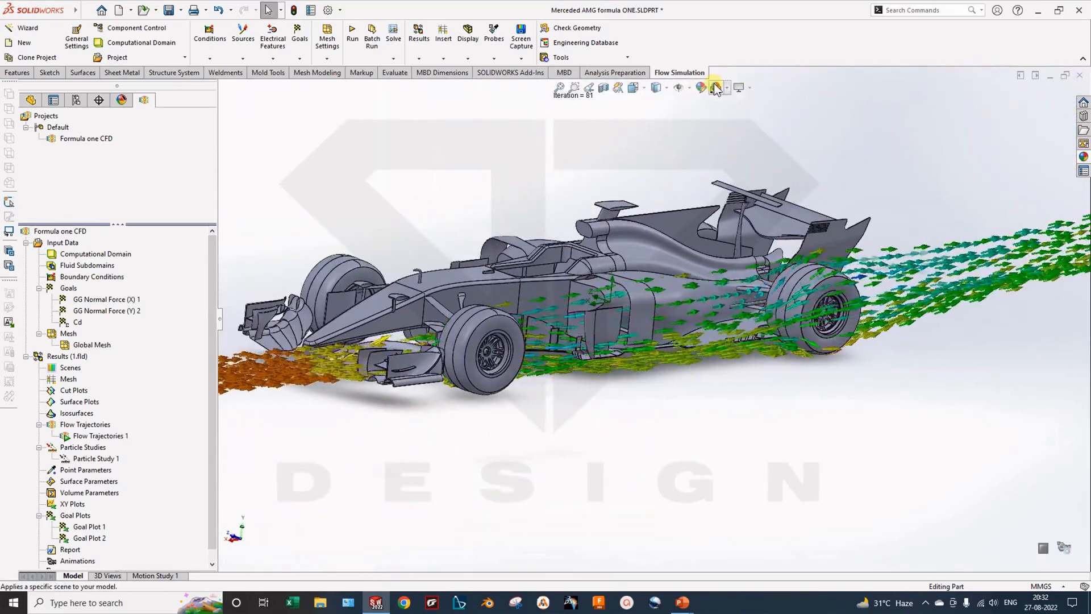
Step: Apply a dark background scene to the model view for the trajectory display
{"action": "left_click", "coordinate": [715, 87]}
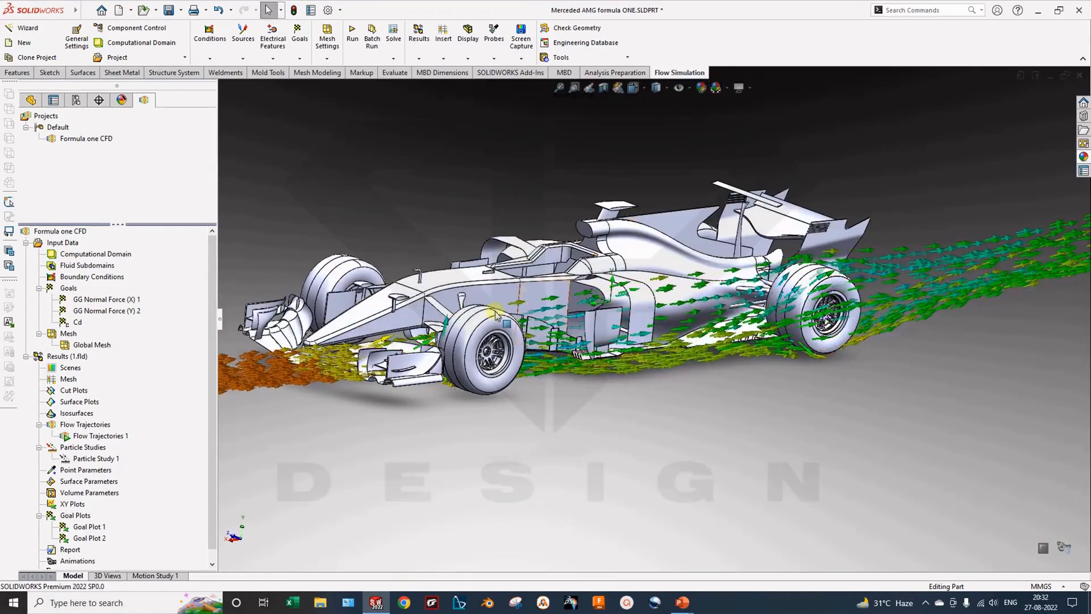
{"action": "middle_click_drag", "start_coordinate": [540, 228], "coordinate": [574, 295]}
{"action": "scroll", "coordinate": [797, 406], "scroll_direction": "down", "scroll_amount": 3}
{"action": "middle_click_drag", "start_coordinate": [796, 406], "coordinate": [841, 384]}
Step: Hide Flow Trajectories 1 and start a new flow trajectories plot
{"action": "right_click", "coordinate": [94, 435]}
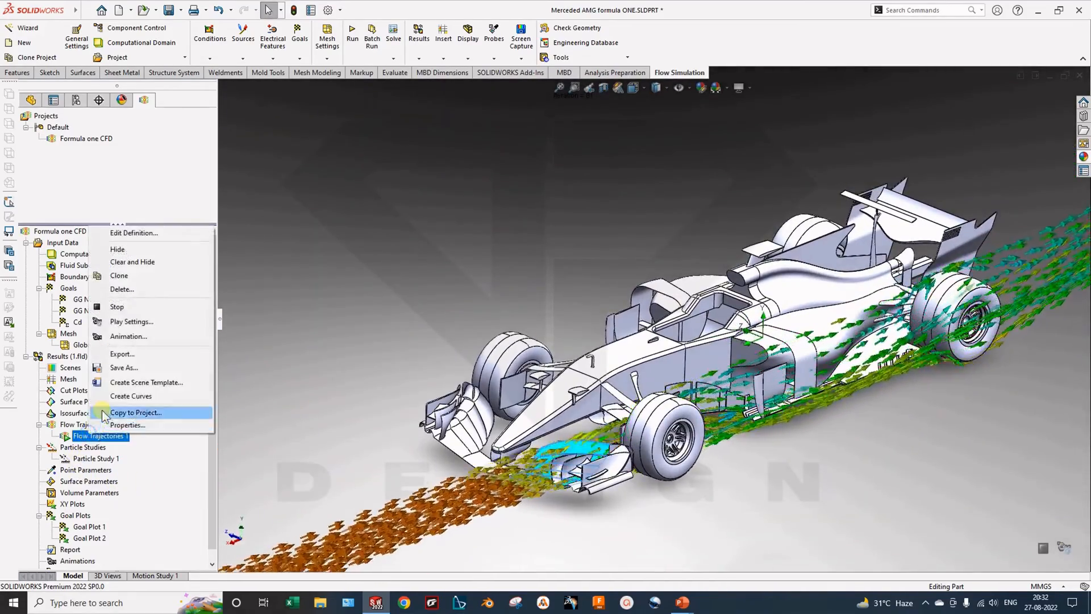
{"action": "left_click", "coordinate": [135, 250]}
{"action": "right_click", "coordinate": [99, 437]}
{"action": "left_click", "coordinate": [123, 432]}
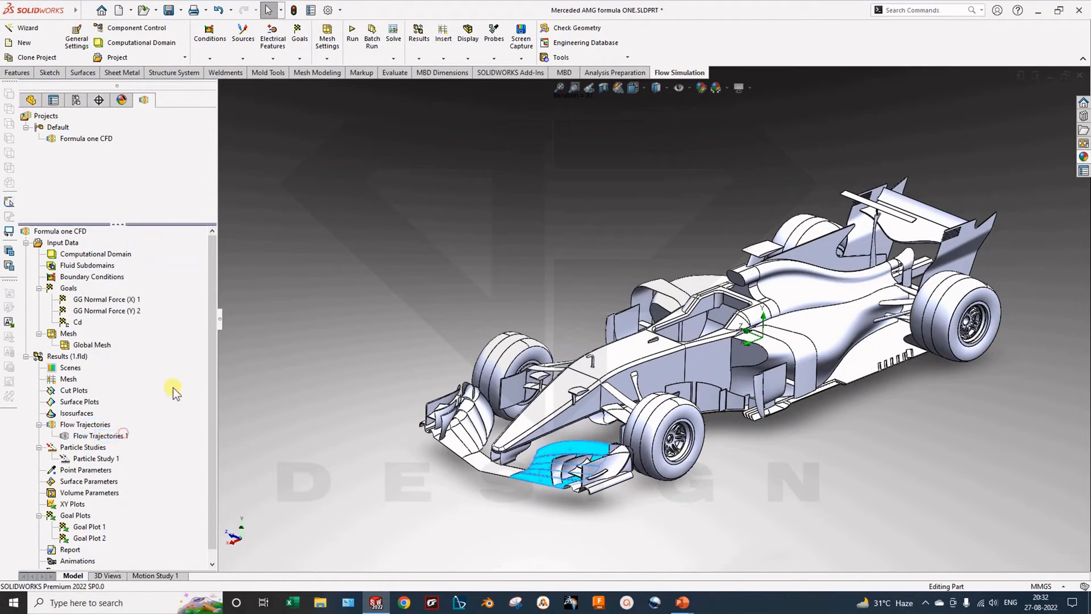
Step: Set the new plot's starting points to be generated from a pattern, using the rectangle shape
{"action": "left_click", "coordinate": [67, 166]}
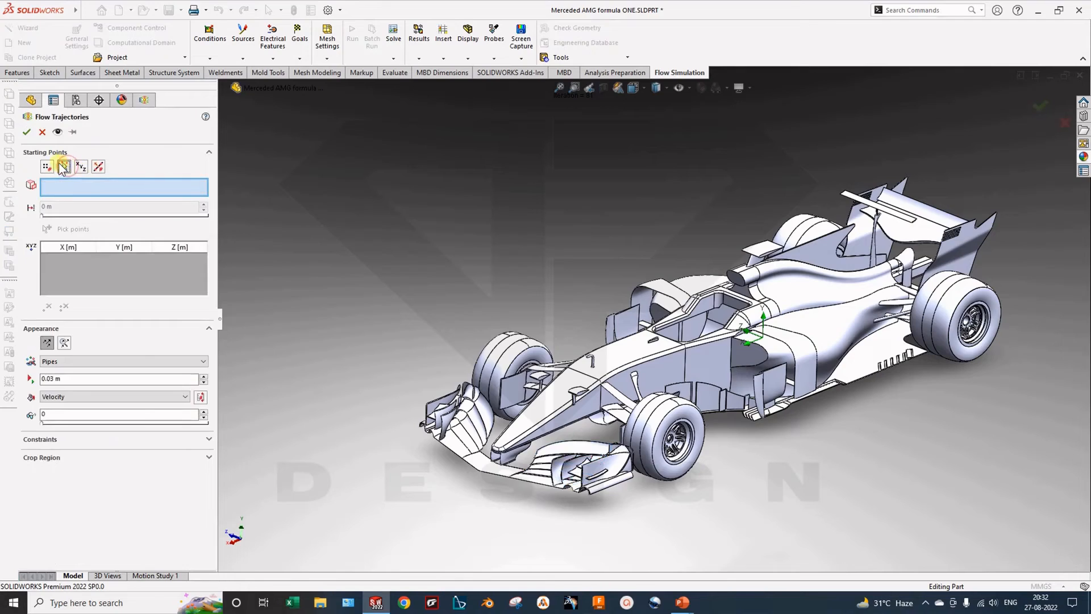
{"action": "left_click", "coordinate": [81, 167]}
{"action": "left_click", "coordinate": [99, 166]}
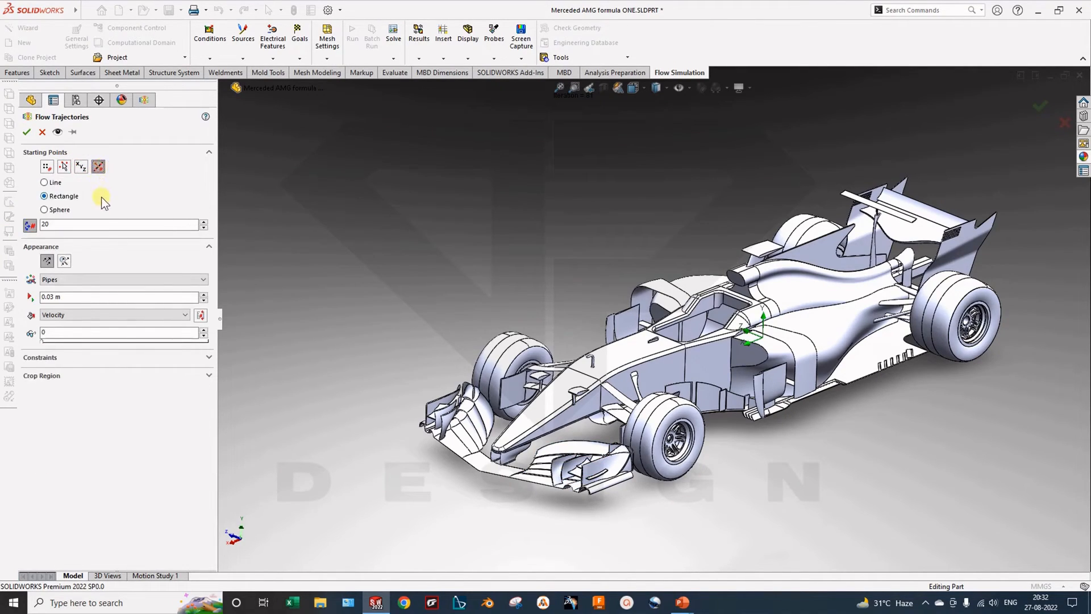
{"action": "middle_click_drag", "start_coordinate": [459, 401], "coordinate": [802, 279]}
{"action": "scroll", "coordinate": [753, 298], "scroll_direction": "down", "scroll_amount": 1}
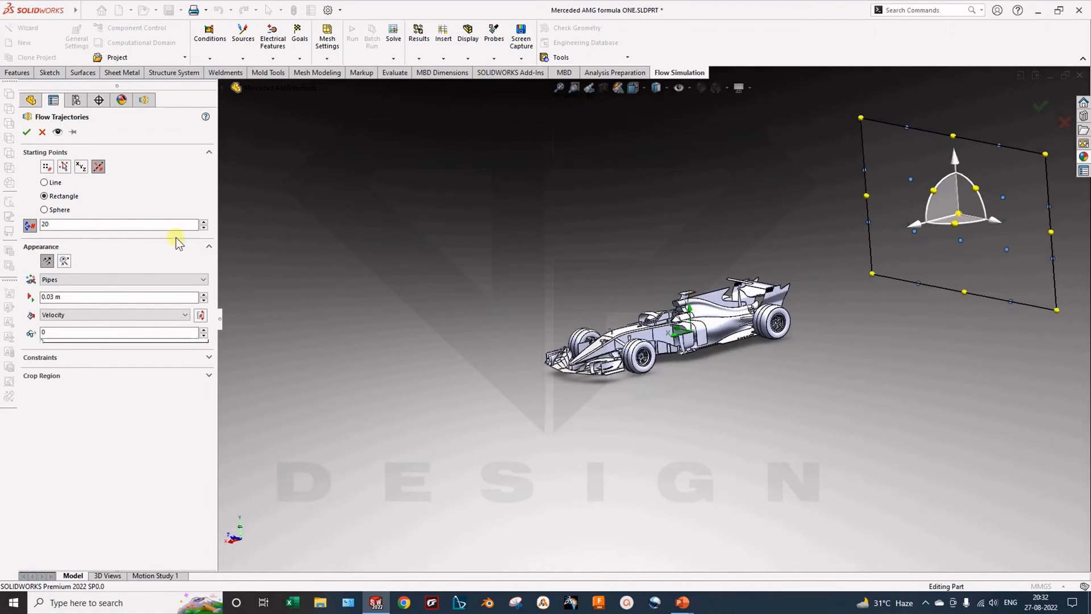
Step: Try a sphere pattern of starting points and move it ahead of the car's nose
{"action": "left_click", "coordinate": [57, 210]}
{"action": "mouse_move", "coordinate": [545, 244]}
{"action": "middle_mouse_down"}
{"action": "mouse_move", "coordinate": [585, 263]}
{"action": "mouse_move", "coordinate": [539, 234]}
{"action": "middle_mouse_up"}
{"action": "left_click_drag", "start_coordinate": [945, 253], "coordinate": [521, 375]}
{"action": "middle_click_drag", "start_coordinate": [521, 375], "coordinate": [530, 308]}
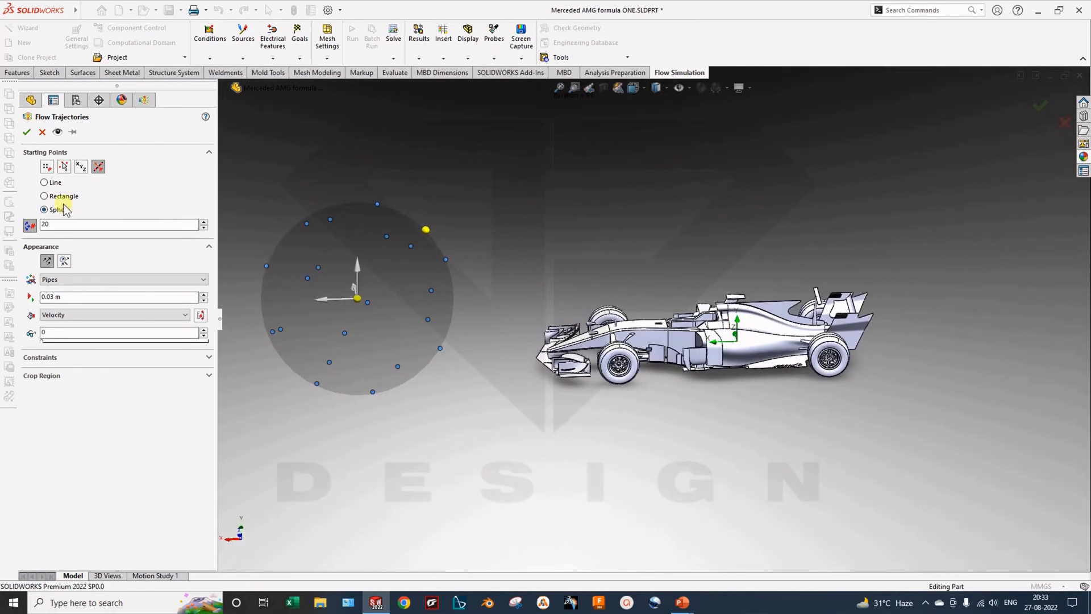
Step: Switch the starting point pattern to a line and move it upstream, ahead of the car's nose
{"action": "left_click", "coordinate": [52, 185]}
{"action": "scroll", "coordinate": [597, 325], "scroll_direction": "up", "scroll_amount": 3}
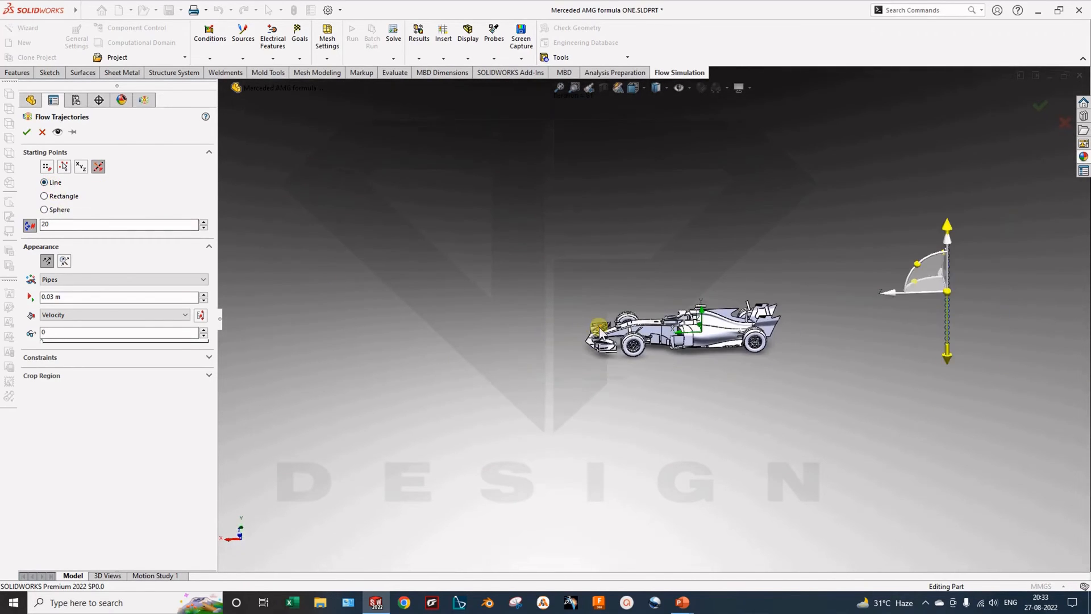
{"action": "middle_click_drag", "start_coordinate": [599, 325], "coordinate": [668, 336]}
{"action": "left_click_drag", "start_coordinate": [858, 292], "coordinate": [534, 321]}
{"action": "scroll", "coordinate": [659, 315], "scroll_direction": "down", "scroll_amount": 5}
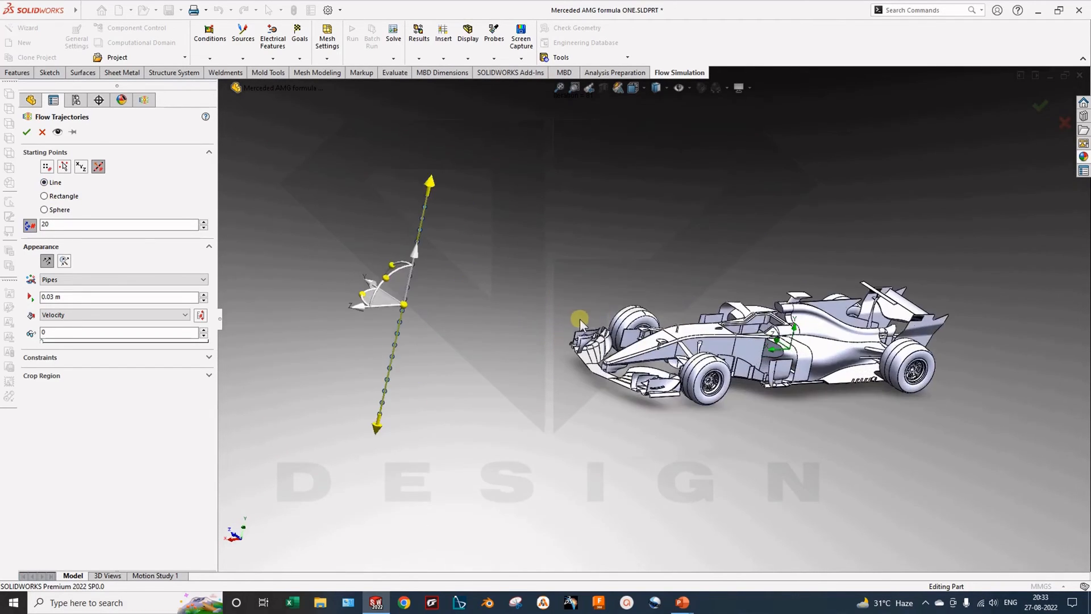
{"action": "middle_click_drag", "start_coordinate": [579, 317], "coordinate": [483, 310]}
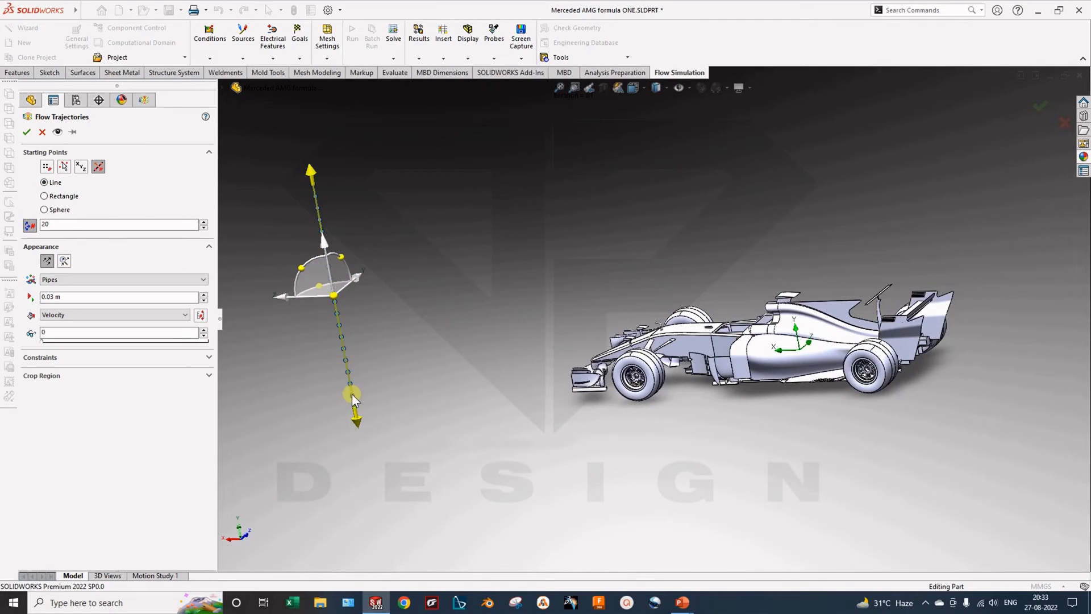
Step: Set the number of starting points on the line to 100 and generate the trajectories as pipes coloured by velocity
{"action": "double_click", "coordinate": [67, 224]}
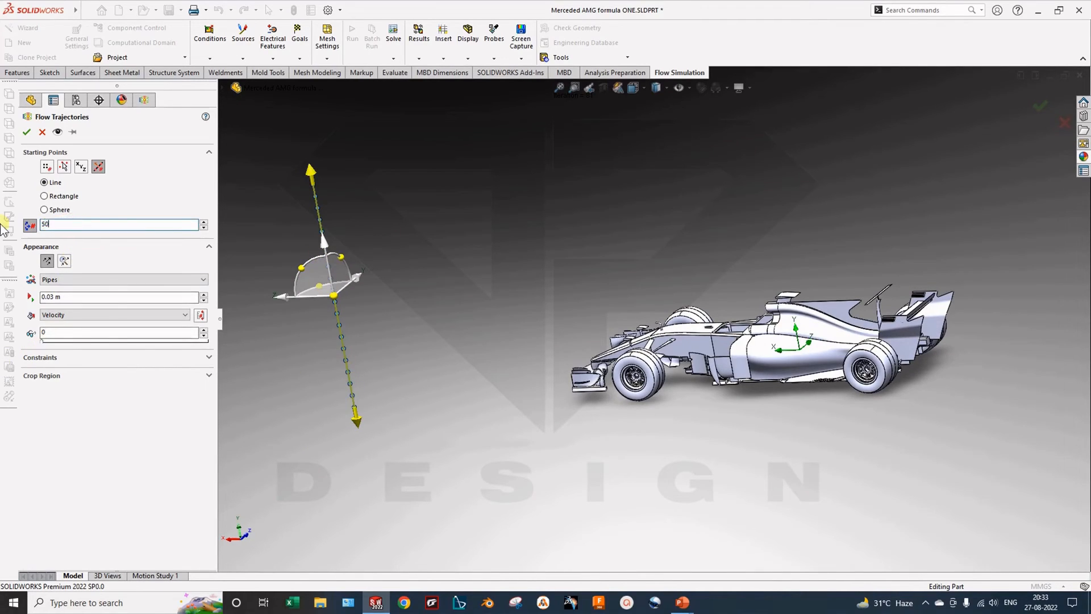
{"action": "left_click", "coordinate": [415, 319]}
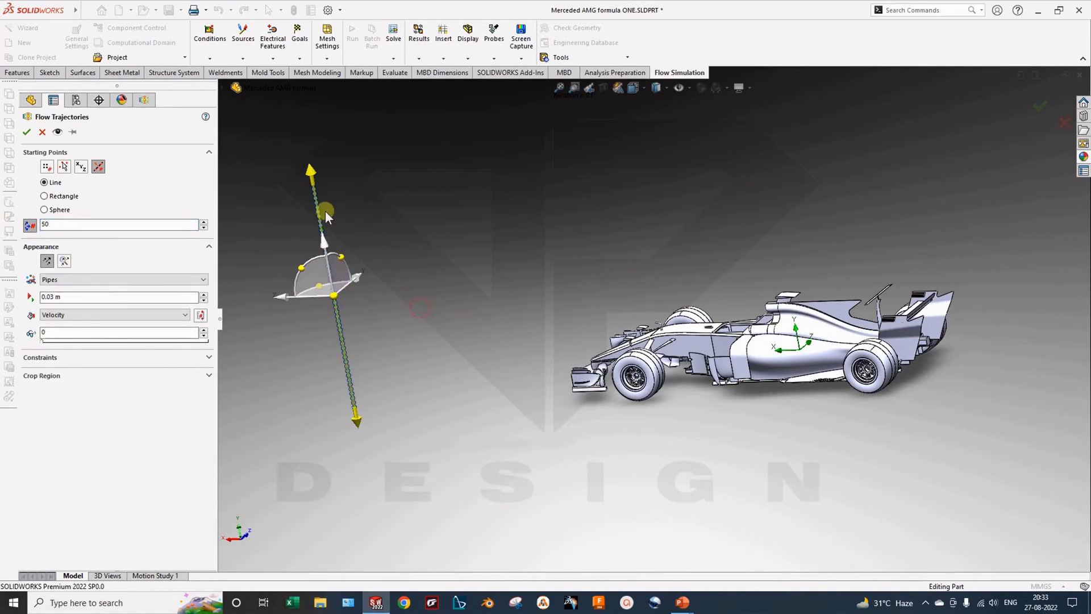
{"action": "double_click", "coordinate": [55, 225]}
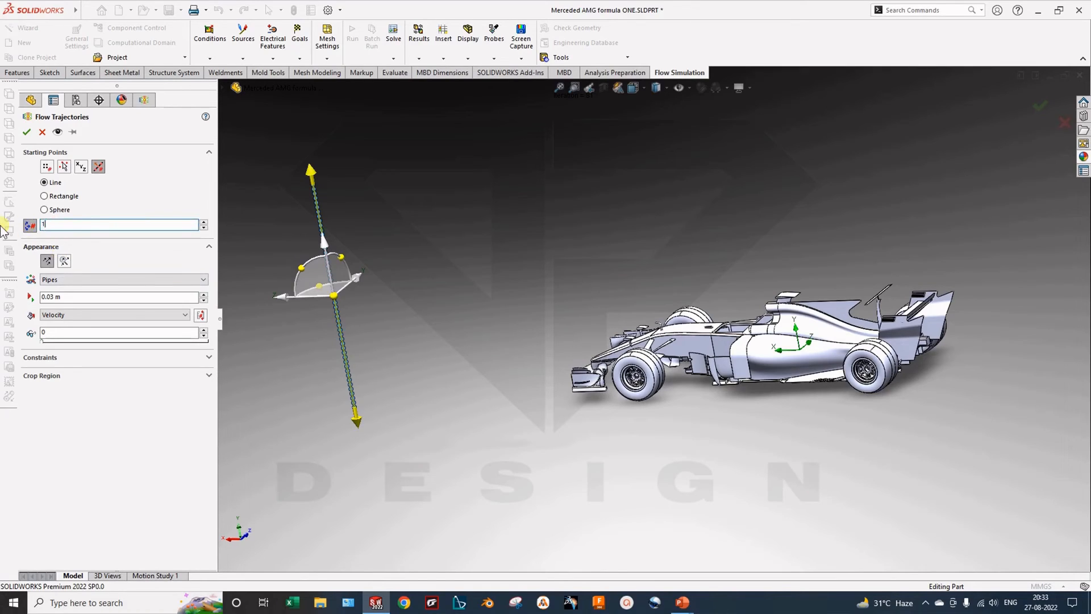
{"action": "type", "text": "100"}
{"action": "left_click", "coordinate": [258, 250]}
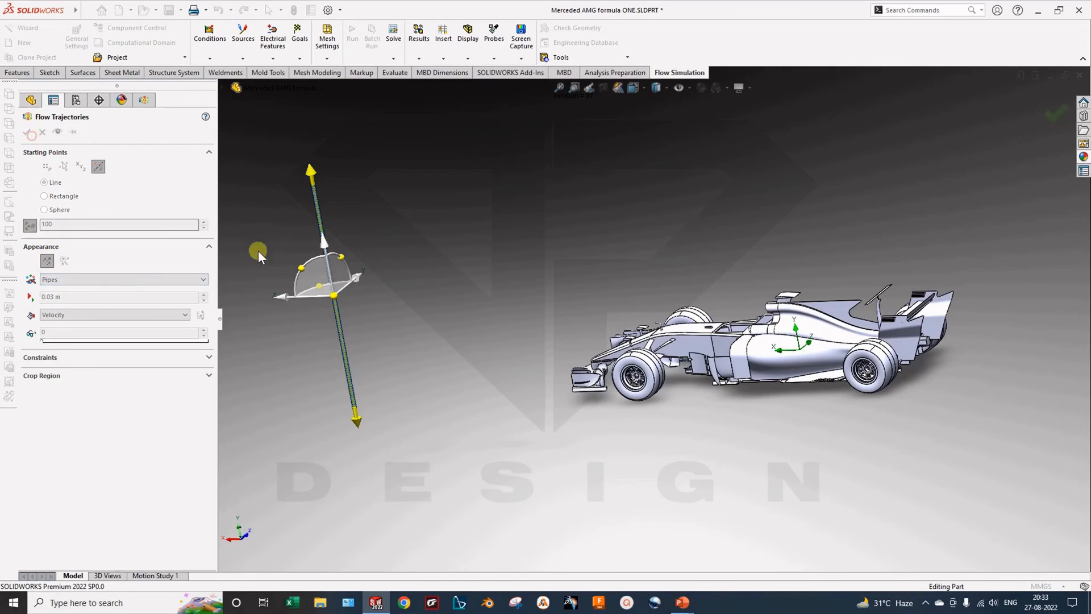
Step: Show the car in the Back standard view to inspect the line trajectories side-on
{"action": "middle_click_drag", "start_coordinate": [448, 374], "coordinate": [580, 338]}
{"action": "key", "text": "space"}
{"action": "left_click", "coordinate": [591, 391]}
{"action": "scroll", "coordinate": [710, 364], "scroll_direction": "up", "scroll_amount": 3}
{"action": "scroll", "coordinate": [734, 291], "scroll_direction": "down", "scroll_amount": 3}
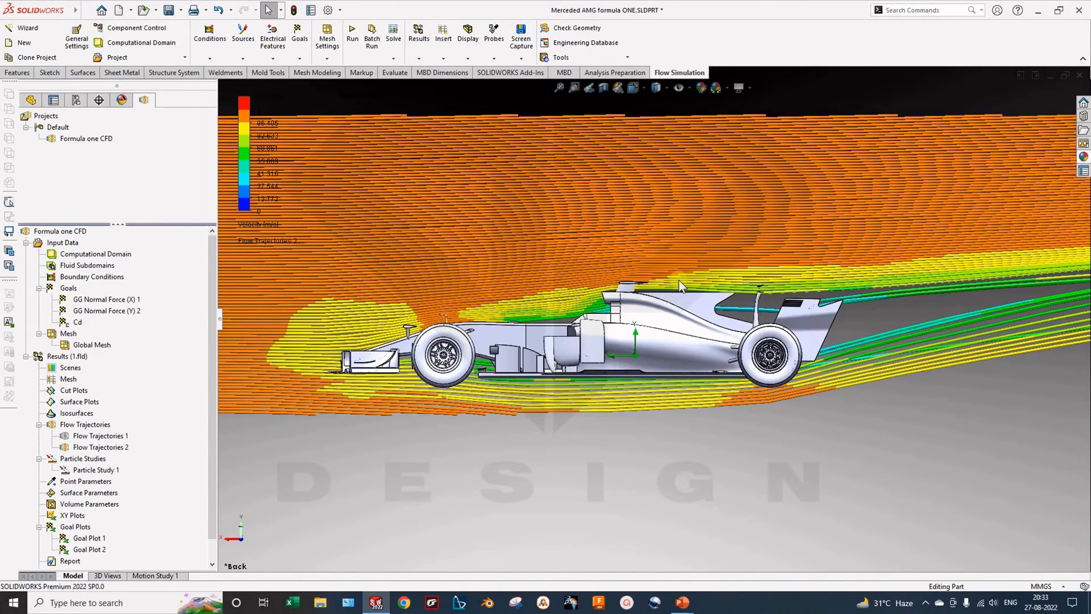
Step: Play the Flow Trajectories 2 animation and examine the flow sheet around the car from the opposite side
{"action": "right_click", "coordinate": [94, 449]}
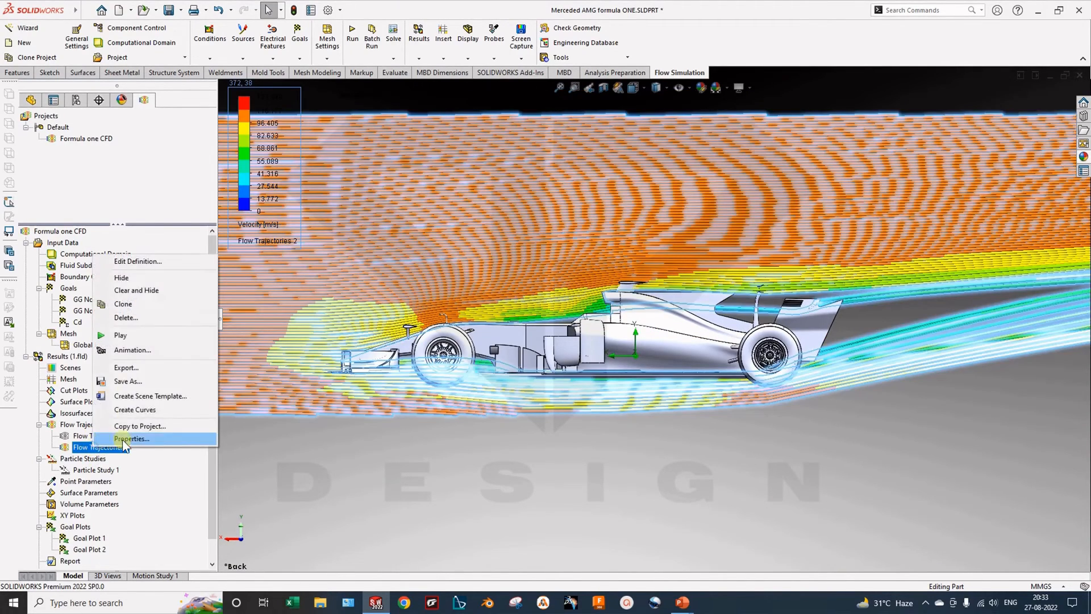
{"action": "left_click", "coordinate": [130, 334]}
{"action": "left_click", "coordinate": [519, 487]}
{"action": "scroll", "coordinate": [535, 472], "scroll_direction": "up", "scroll_amount": 3}
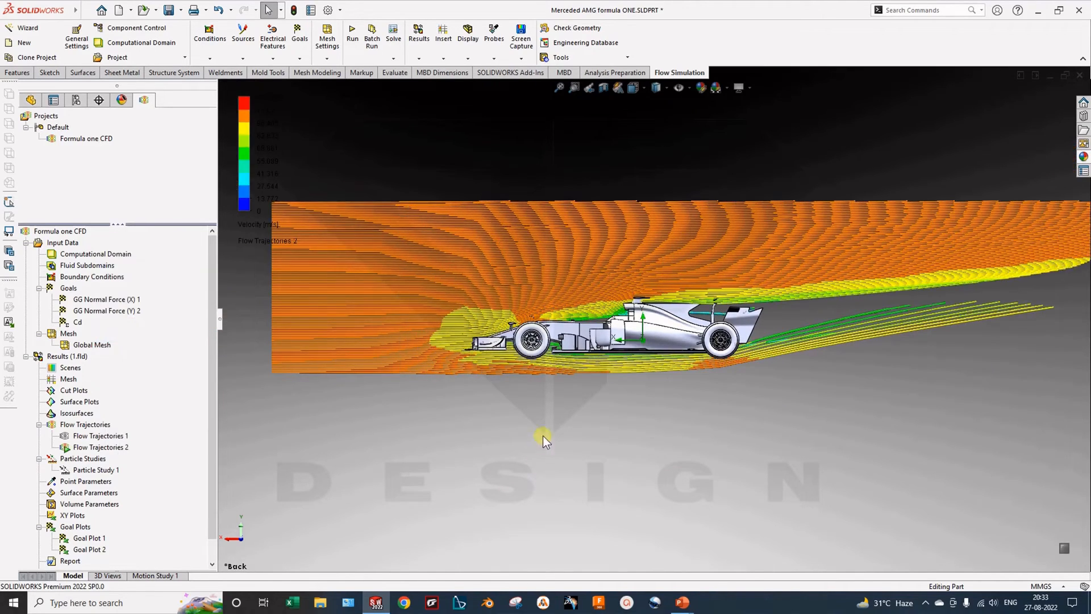
{"action": "middle_click_drag", "start_coordinate": [740, 360], "coordinate": [250, 383]}
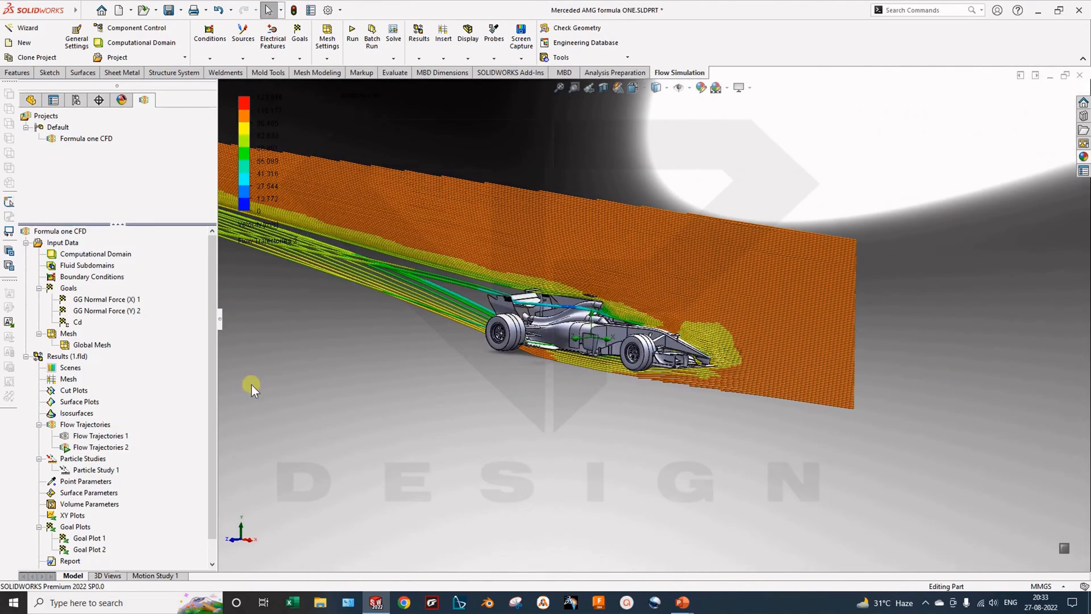
Step: Switch the starting points of Flow Trajectories 2 to a rectangle, fit it to the car's frontal area and move it ahead of the nose
{"action": "right_click", "coordinate": [80, 453]}
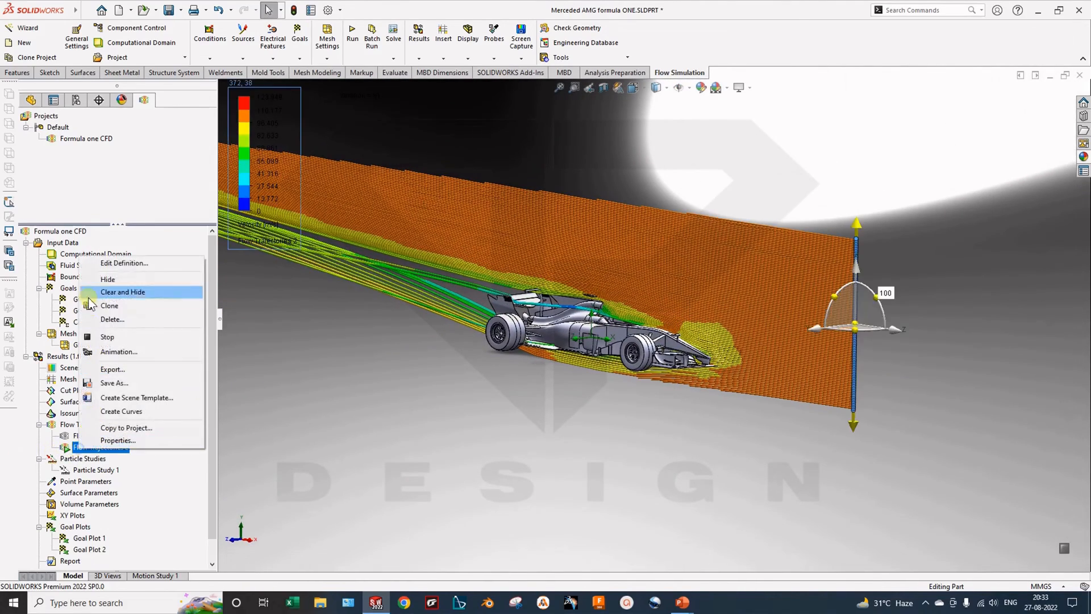
{"action": "left_click", "coordinate": [92, 265]}
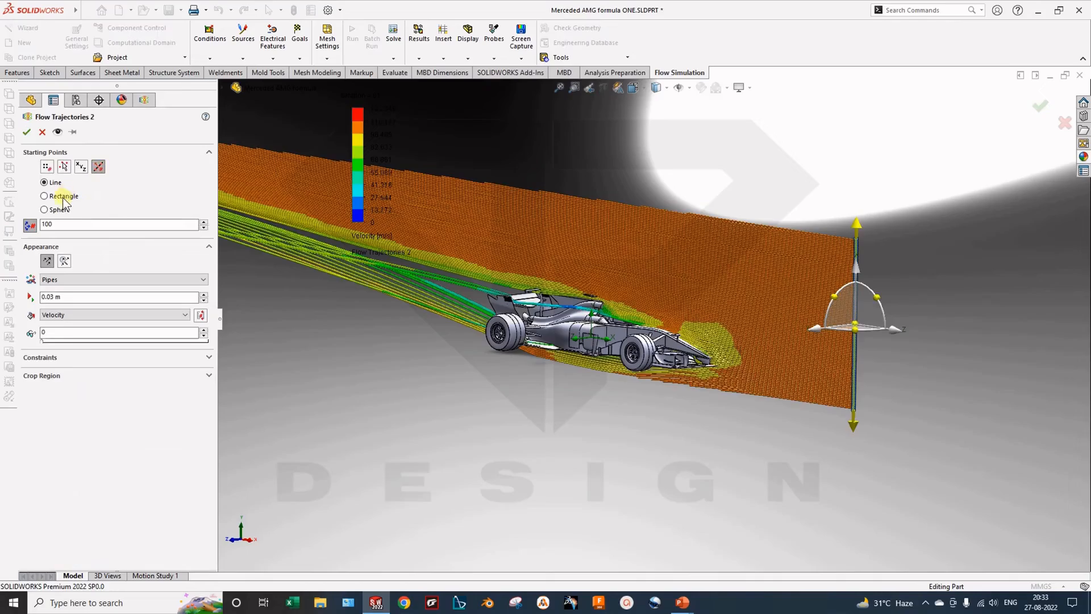
{"action": "left_click", "coordinate": [63, 198]}
{"action": "scroll", "coordinate": [308, 264], "scroll_direction": "up", "scroll_amount": 3}
{"action": "middle_click_drag", "start_coordinate": [456, 317], "coordinate": [494, 458]}
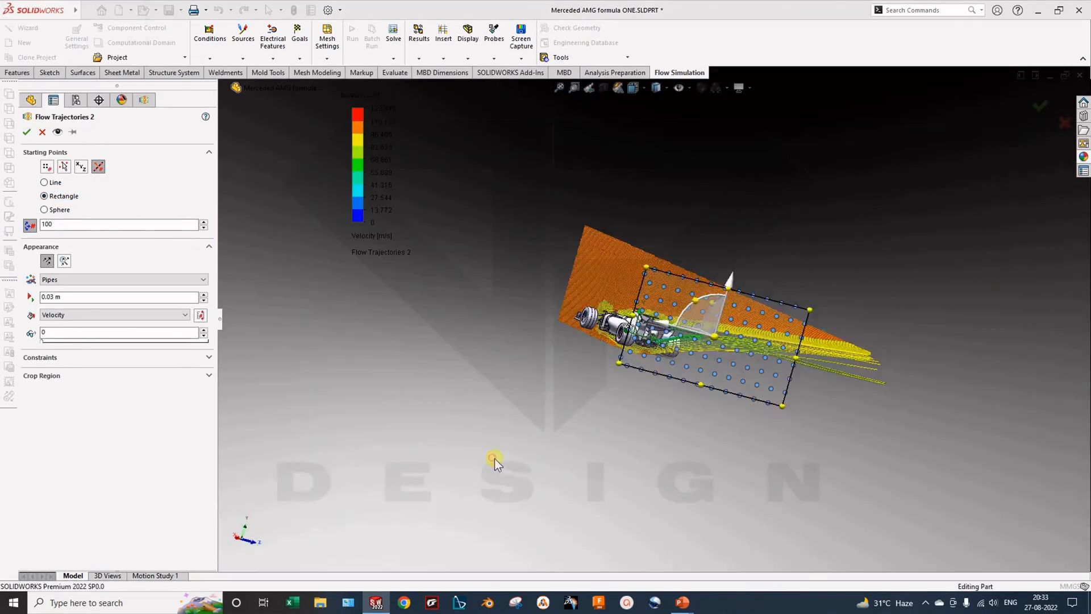
{"action": "key", "text": "ctrl+4"}
{"action": "left_click_drag", "start_coordinate": [823, 369], "coordinate": [554, 239]}
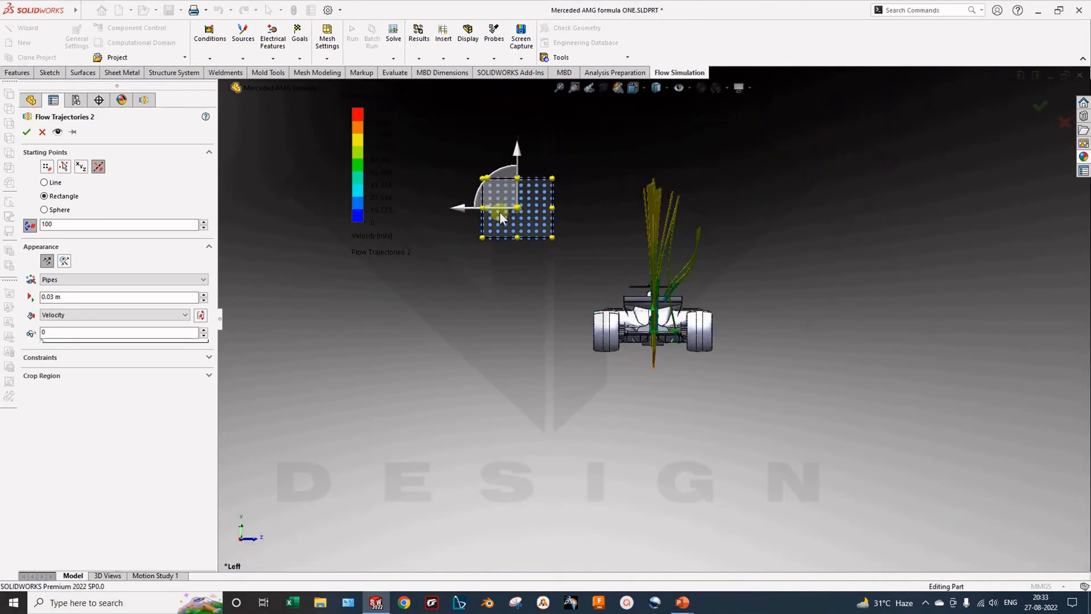
{"action": "left_click_drag", "start_coordinate": [515, 208], "coordinate": [647, 307]}
{"action": "middle_click_drag", "start_coordinate": [648, 310], "coordinate": [816, 391]}
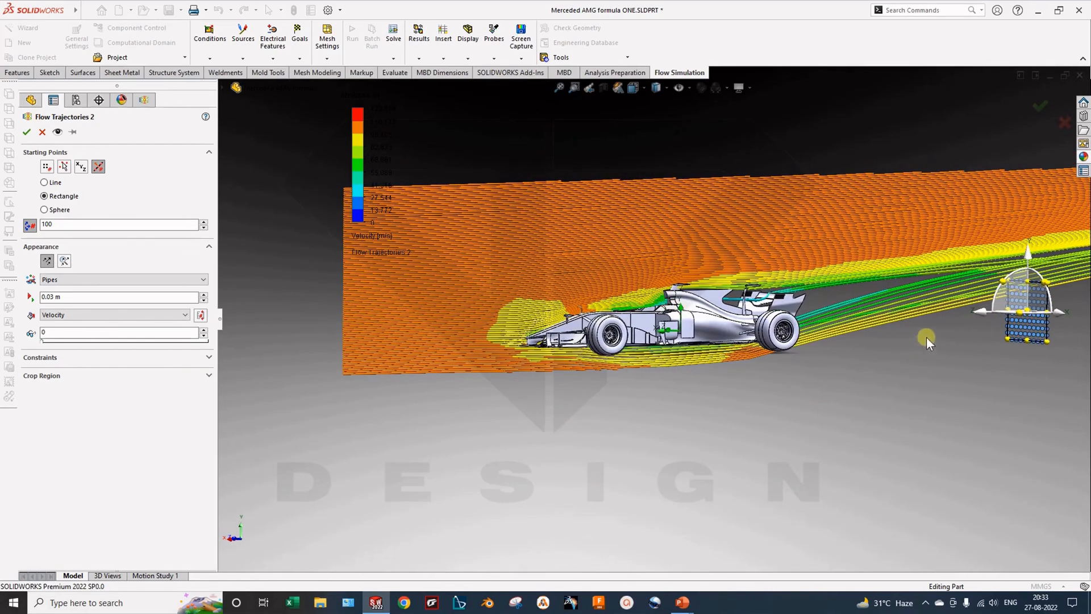
{"action": "left_click_drag", "start_coordinate": [982, 310], "coordinate": [416, 350]}
Step: Set the number of starting points in the rectangle to 200, generate the trajectories and inspect the flow around the car's side
{"action": "double_click", "coordinate": [56, 225]}
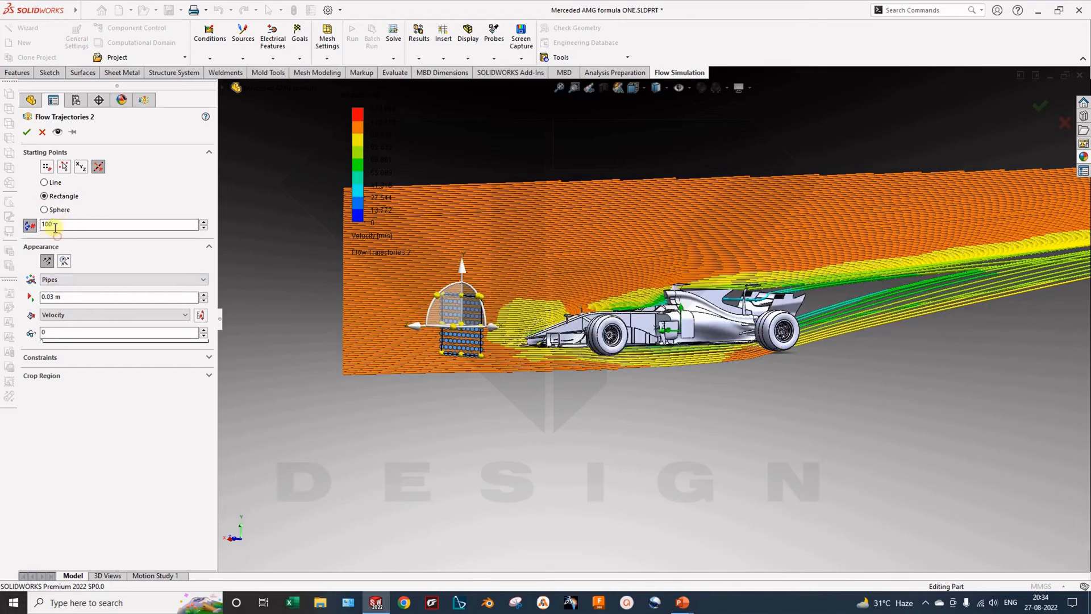
{"action": "type", "text": "2"}
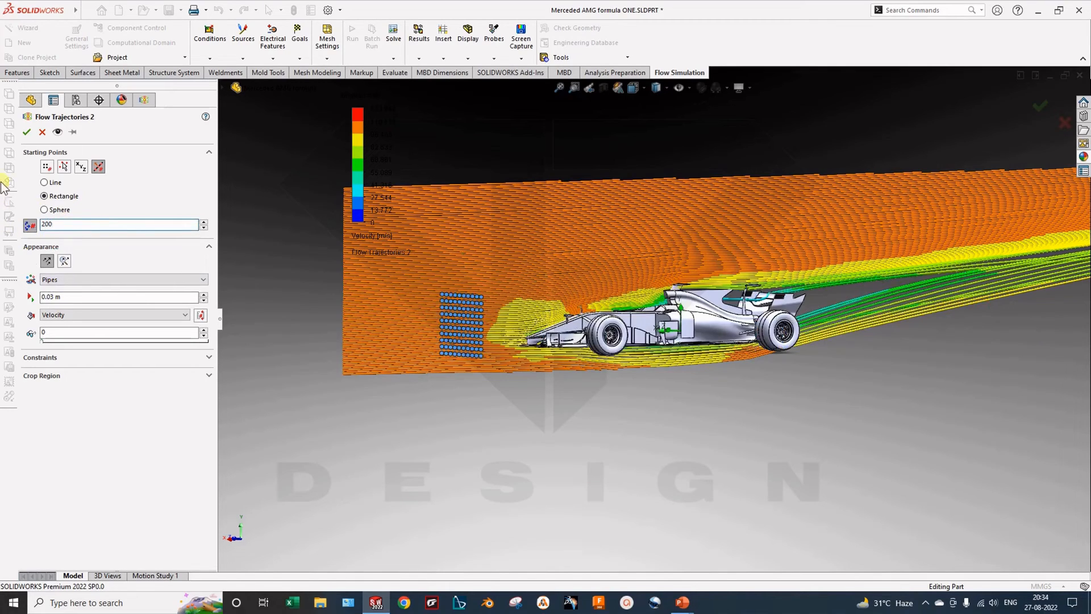
{"action": "left_click", "coordinate": [24, 132]}
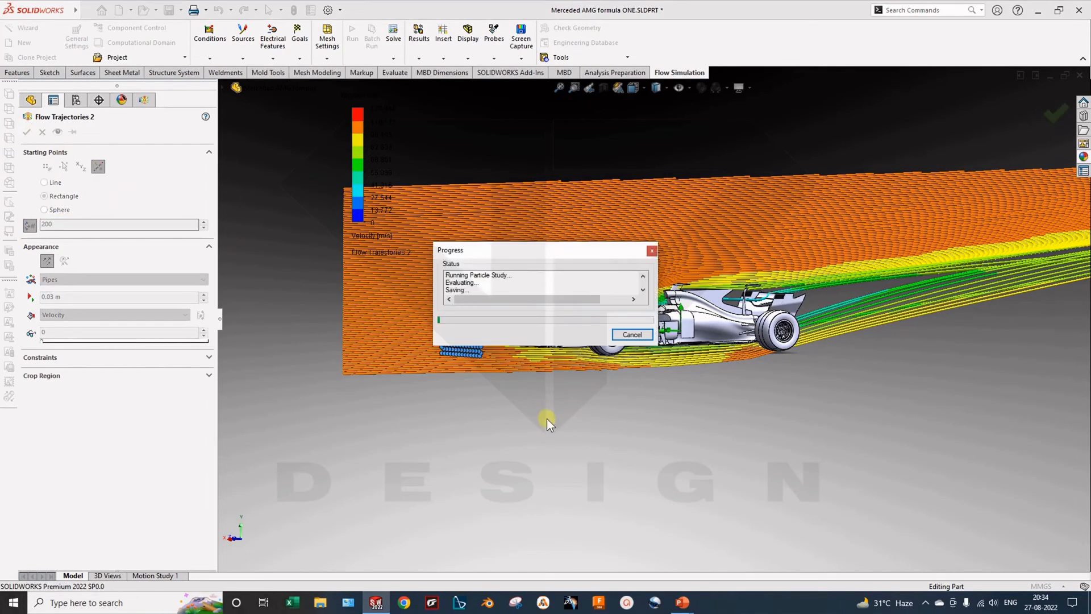
{"action": "middle_click_drag", "start_coordinate": [550, 425], "coordinate": [653, 431]}
{"action": "middle_click_drag", "start_coordinate": [691, 365], "coordinate": [557, 348]}
{"action": "scroll", "coordinate": [703, 323], "scroll_direction": "down", "scroll_amount": 4}
{"action": "middle_click_drag", "start_coordinate": [608, 311], "coordinate": [608, 267]}
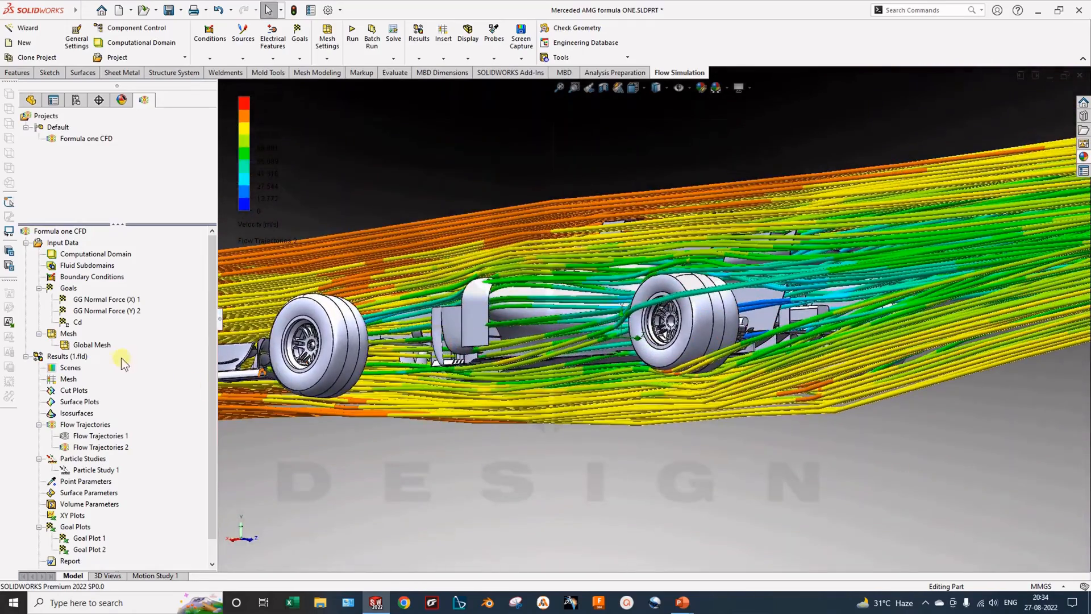
{"action": "right_click", "coordinate": [101, 446]}
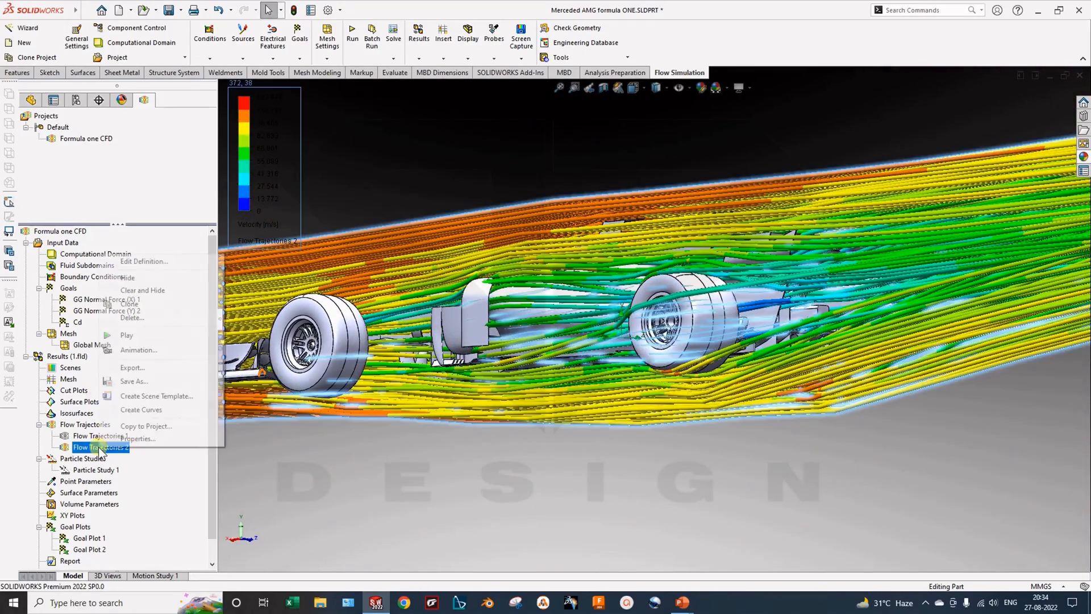
{"action": "left_click", "coordinate": [137, 260]}
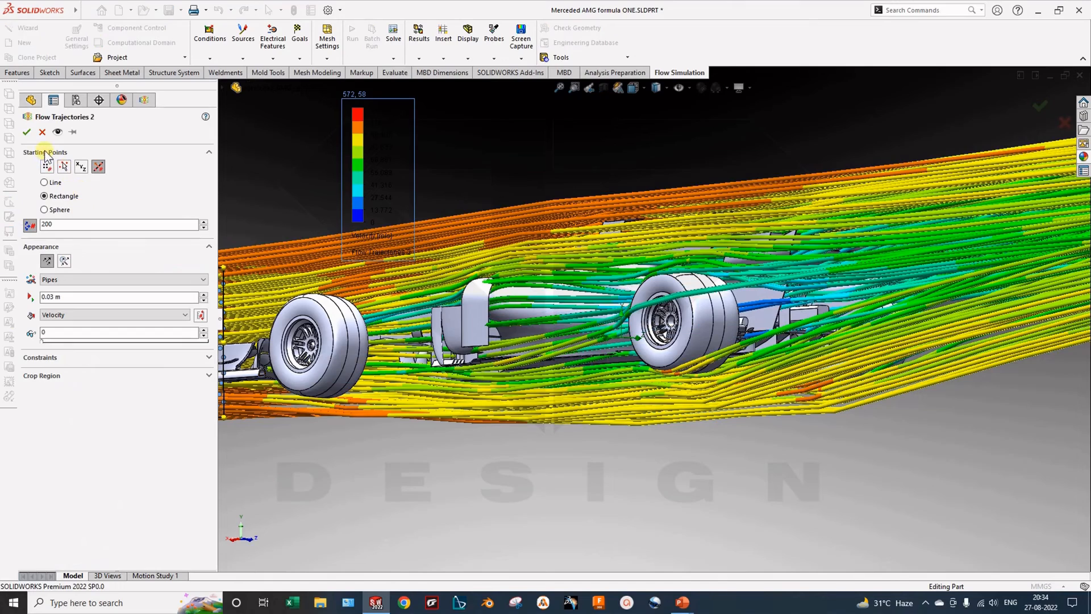
{"action": "left_click", "coordinate": [42, 132]}
Step: Hide Flow Trajectories 2 and start a cut plot on the Front Plane with isolines enabled
{"action": "right_click", "coordinate": [102, 446]}
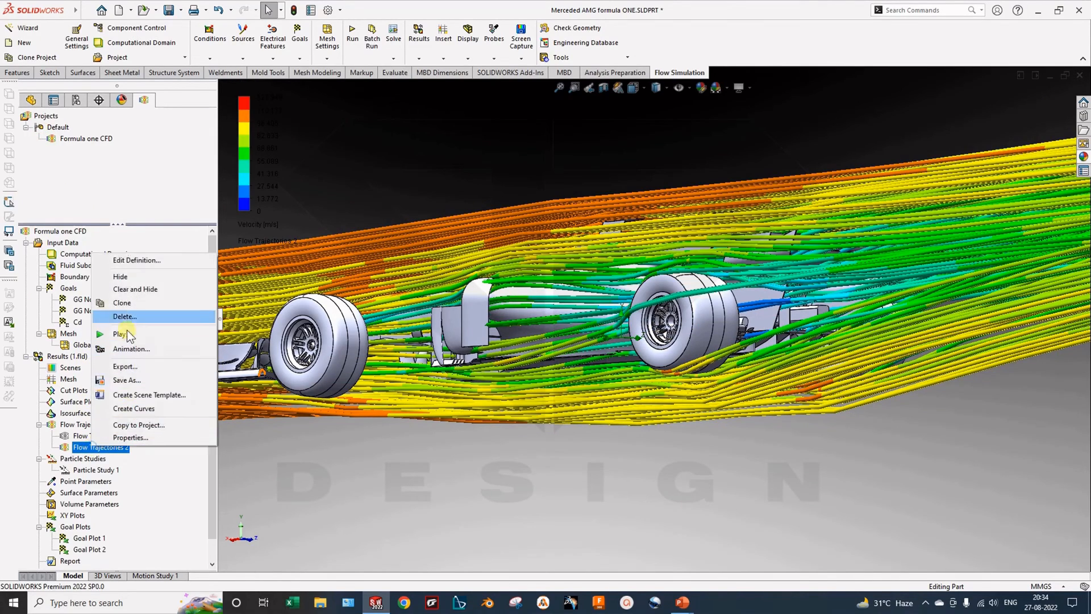
{"action": "left_click", "coordinate": [128, 278]}
{"action": "right_click", "coordinate": [80, 389]}
{"action": "left_click", "coordinate": [97, 394]}
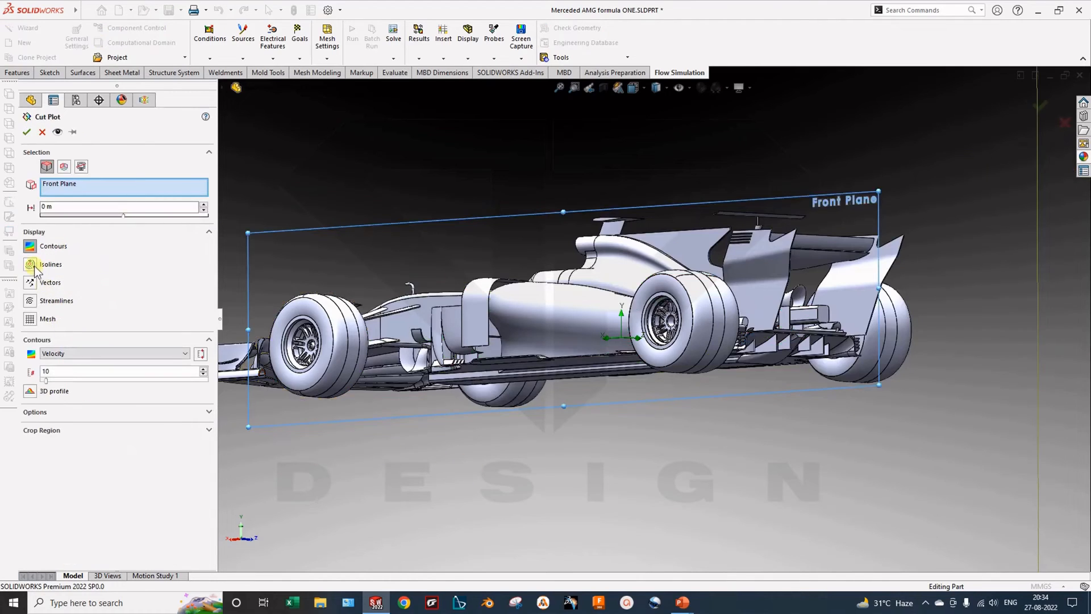
{"action": "left_click", "coordinate": [28, 266]}
{"action": "scroll", "coordinate": [347, 373], "scroll_direction": "up", "scroll_amount": 4}
{"action": "middle_click_drag", "start_coordinate": [493, 377], "coordinate": [617, 379]}
{"action": "scroll", "coordinate": [614, 379], "scroll_direction": "up", "scroll_amount": 3}
{"action": "middle_click_drag", "start_coordinate": [549, 356], "coordinate": [634, 421]}
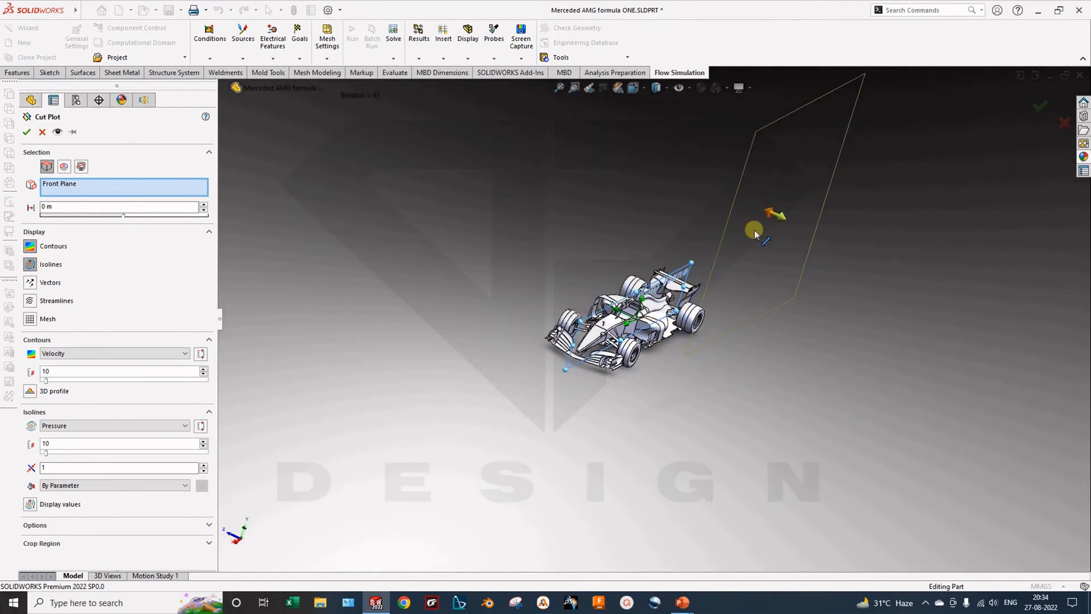
Step: Turn off the contours, set the isoline parameter to Velocity and generate the cut plot
{"action": "left_click", "coordinate": [60, 354]}
{"action": "left_click", "coordinate": [61, 352]}
{"action": "left_click", "coordinate": [30, 246]}
{"action": "left_click", "coordinate": [90, 336]}
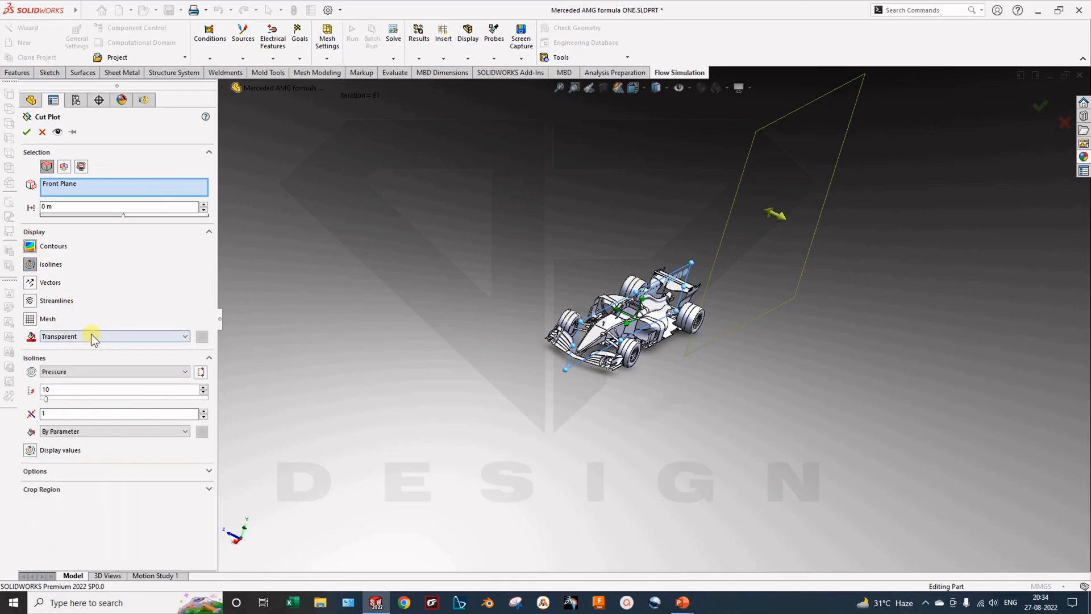
{"action": "left_click", "coordinate": [91, 337]}
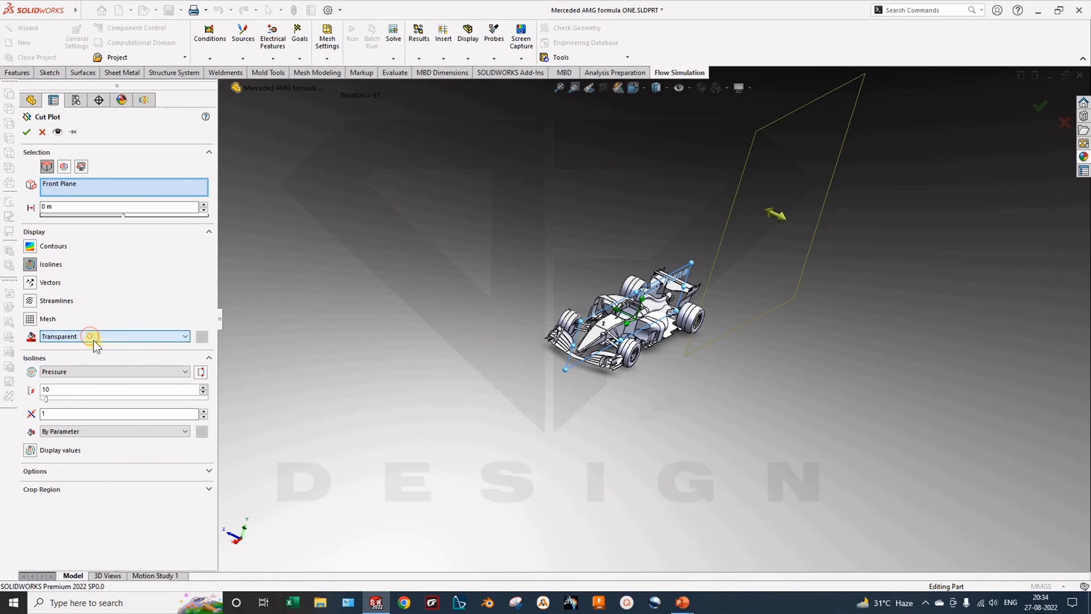
{"action": "left_click", "coordinate": [94, 373]}
{"action": "left_click", "coordinate": [100, 412]}
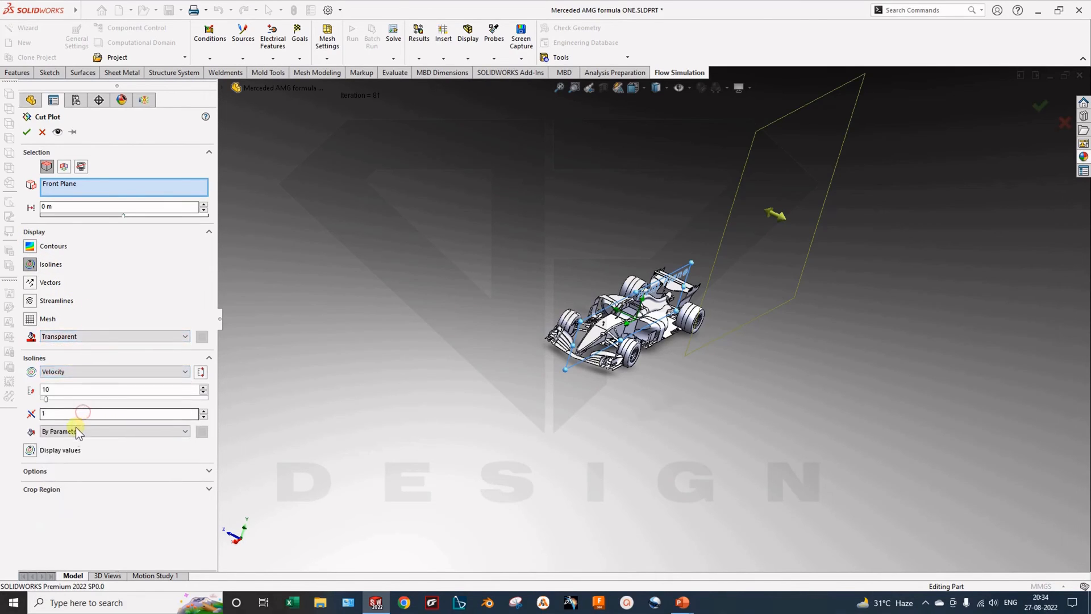
{"action": "left_click", "coordinate": [29, 450]}
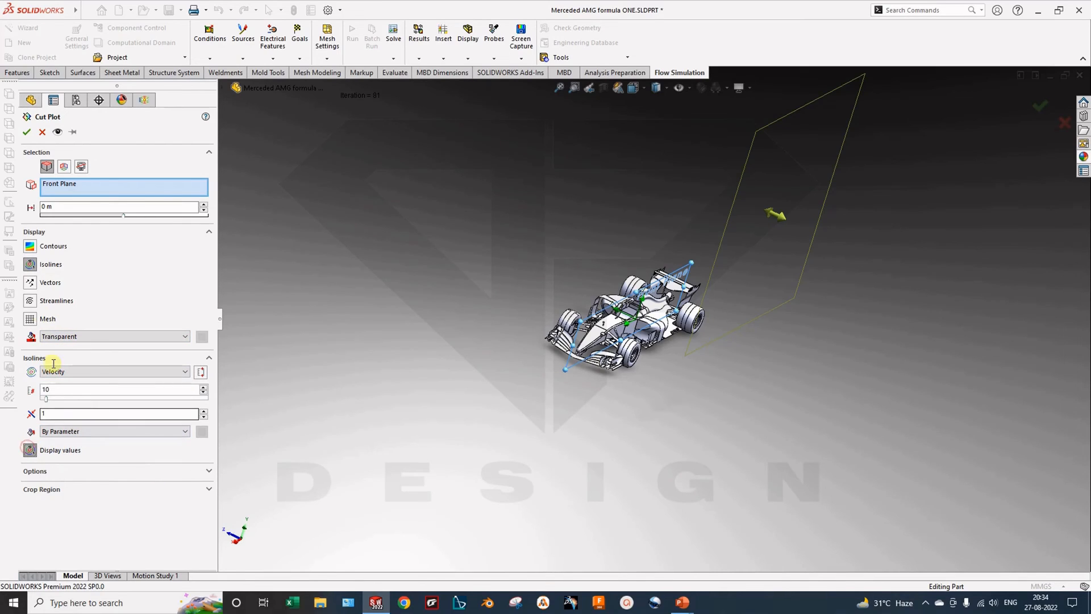
{"action": "left_click", "coordinate": [27, 133]}
Step: Show the car in the Back standard view and examine the velocity isolines around it
{"action": "middle_click_drag", "start_coordinate": [460, 417], "coordinate": [401, 348]}
{"action": "key", "text": "space"}
{"action": "left_click", "coordinate": [488, 386]}
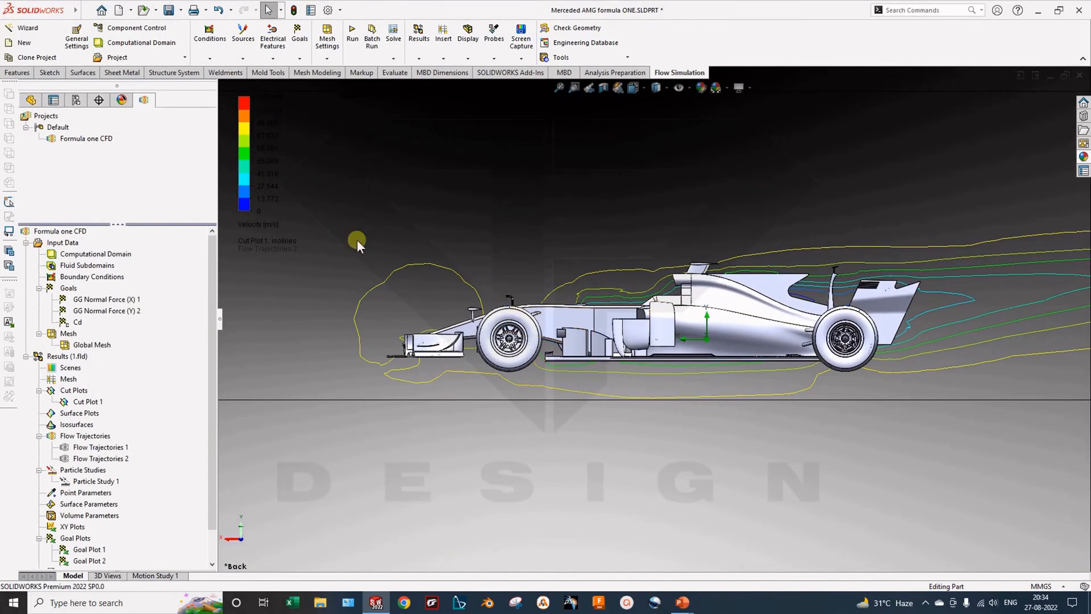
{"action": "scroll", "coordinate": [474, 360], "scroll_direction": "up", "scroll_amount": 2}
{"action": "scroll", "coordinate": [590, 258], "scroll_direction": "down", "scroll_amount": 3}
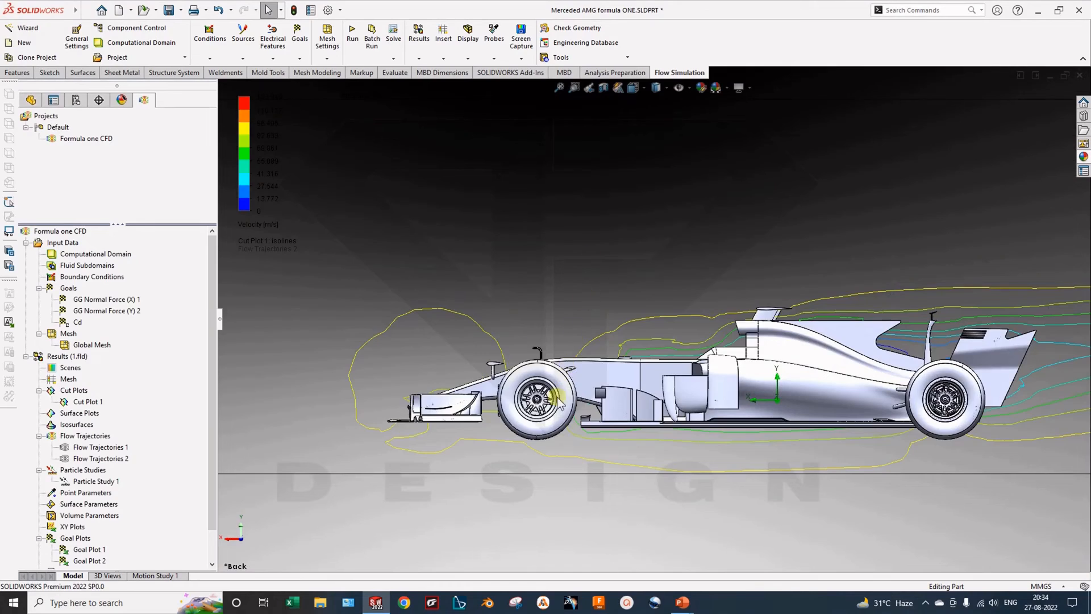
{"action": "scroll", "coordinate": [651, 319], "scroll_direction": "up", "scroll_amount": 2}
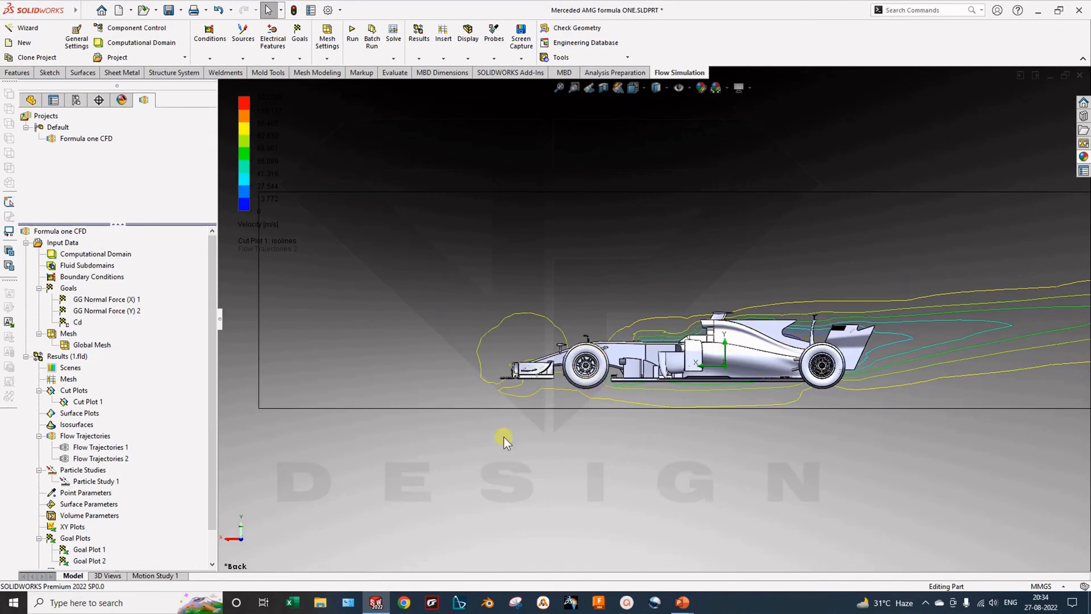
Step: Raise the number of isolines in Cut Plot 1 to 255, set the plane offset to 0 m and regenerate the plot
{"action": "left_click", "coordinate": [85, 401]}
{"action": "right_click", "coordinate": [85, 401]}
{"action": "left_click", "coordinate": [118, 404]}
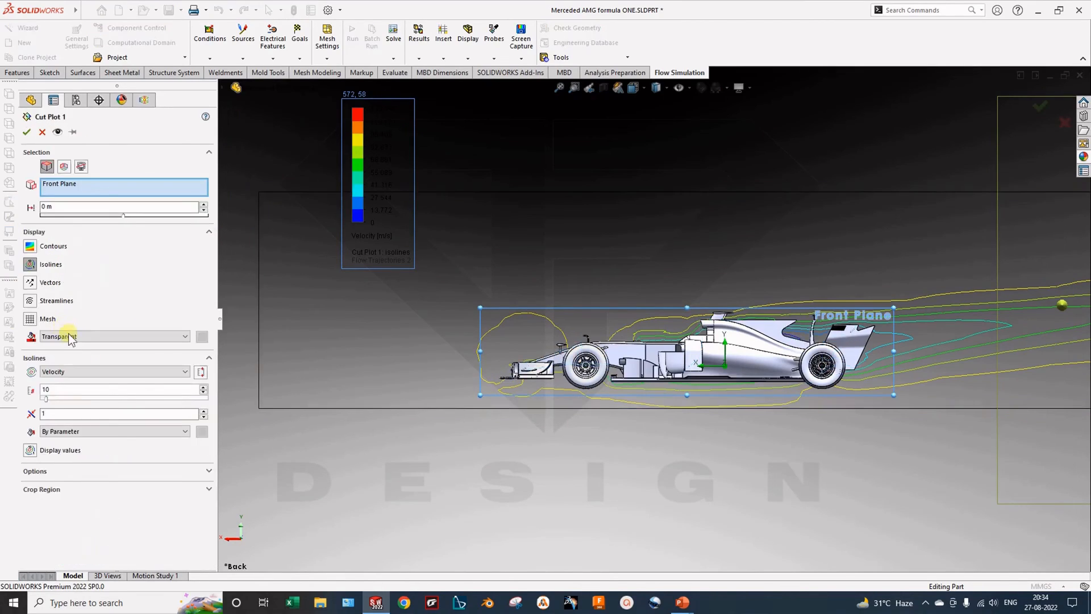
{"action": "left_click_drag", "start_coordinate": [128, 215], "coordinate": [247, 216]}
{"action": "left_click_drag", "start_coordinate": [46, 397], "coordinate": [91, 397]}
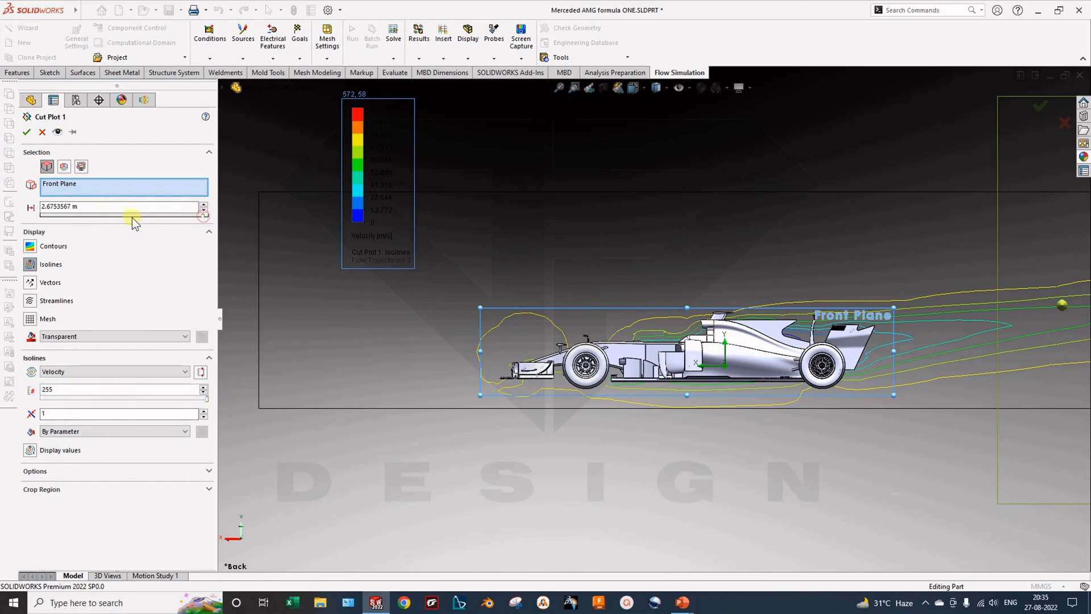
{"action": "left_click", "coordinate": [45, 216]}
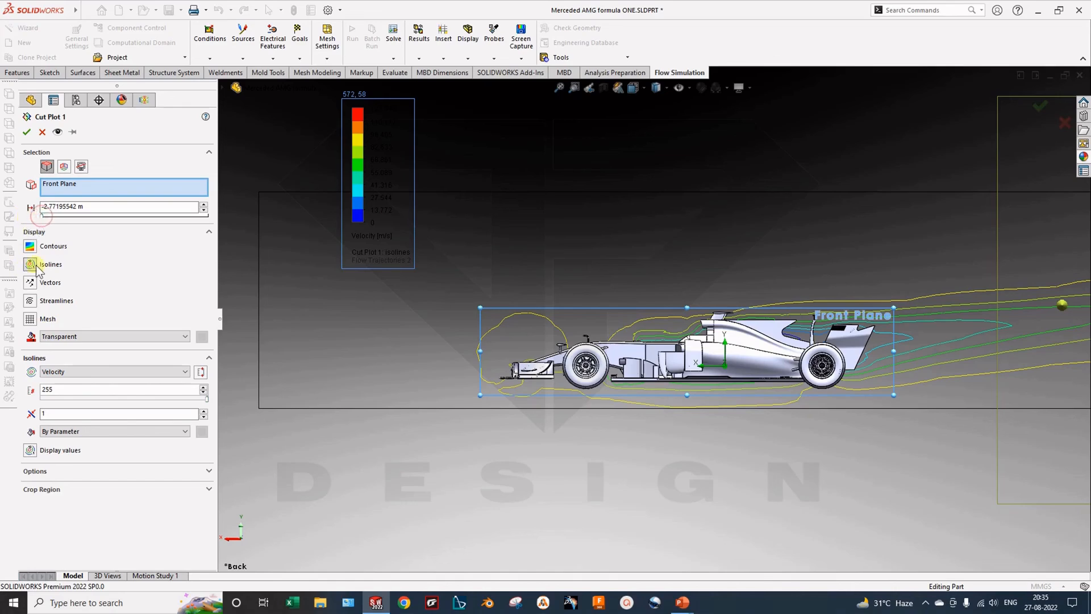
{"action": "left_click_drag", "start_coordinate": [86, 207], "coordinate": [3, 207]}
{"action": "type", "text": "0"}
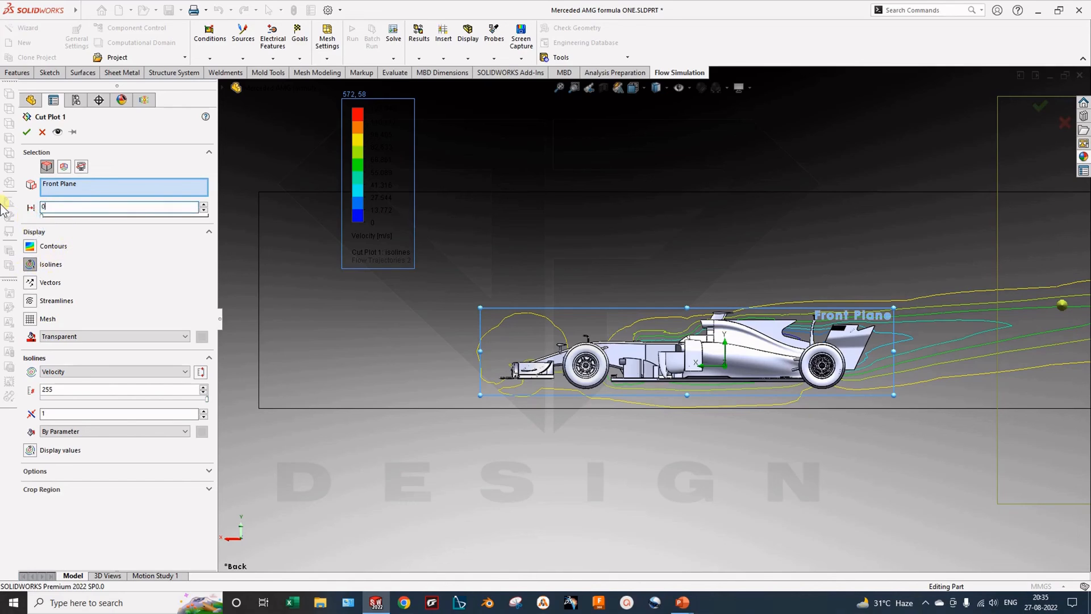
{"action": "scroll", "coordinate": [454, 288], "scroll_direction": "up", "scroll_amount": 1}
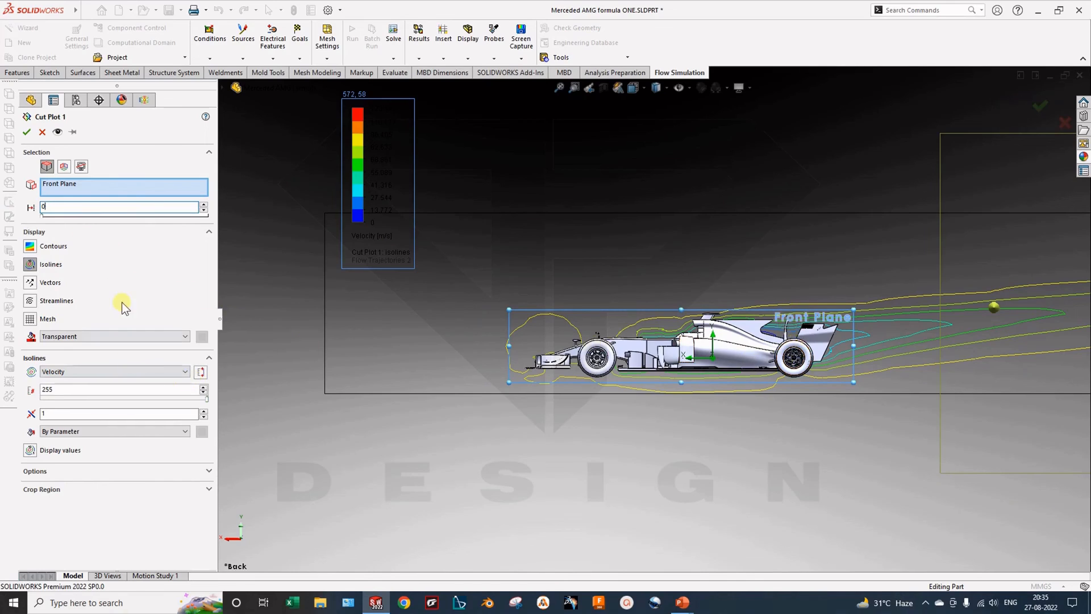
{"action": "left_click_drag", "start_coordinate": [152, 389], "coordinate": [64, 390]}
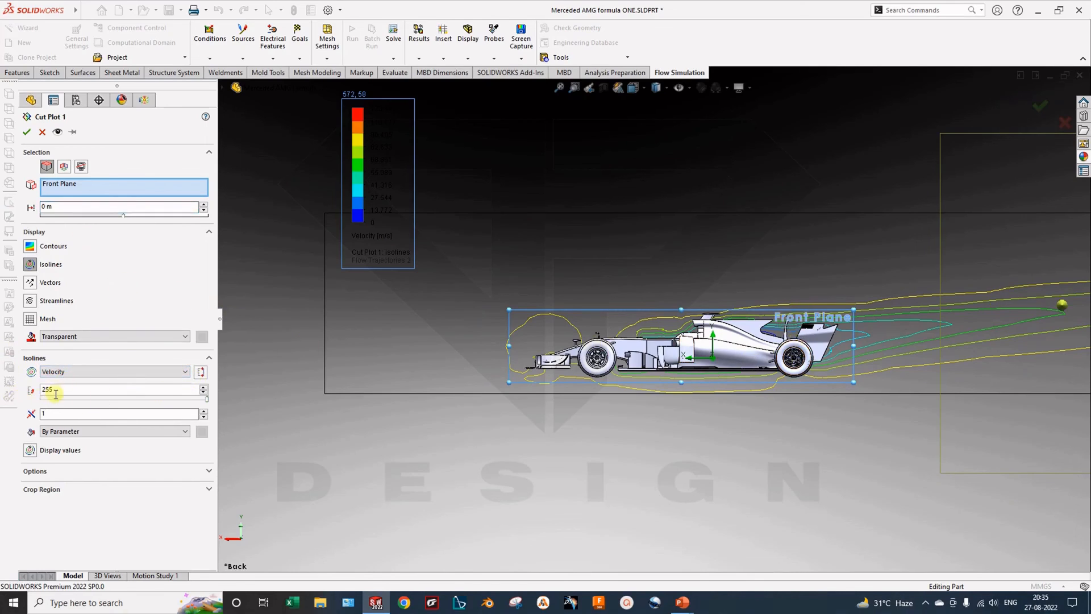
{"action": "left_click", "coordinate": [28, 130]}
Step: Examine the dense velocity isolines over the bodywork and in the wake, from the side and from behind the car
{"action": "scroll", "coordinate": [733, 318], "scroll_direction": "down", "scroll_amount": 2}
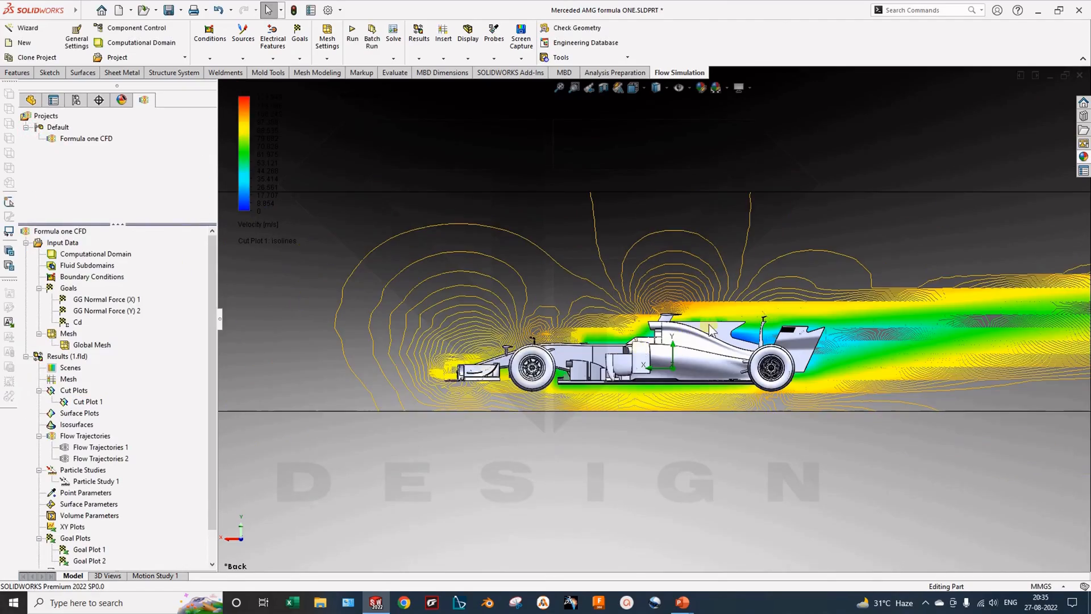
{"action": "scroll", "coordinate": [700, 339], "scroll_direction": "down", "scroll_amount": 2}
{"action": "scroll", "coordinate": [700, 339], "scroll_direction": "down", "scroll_amount": 3}
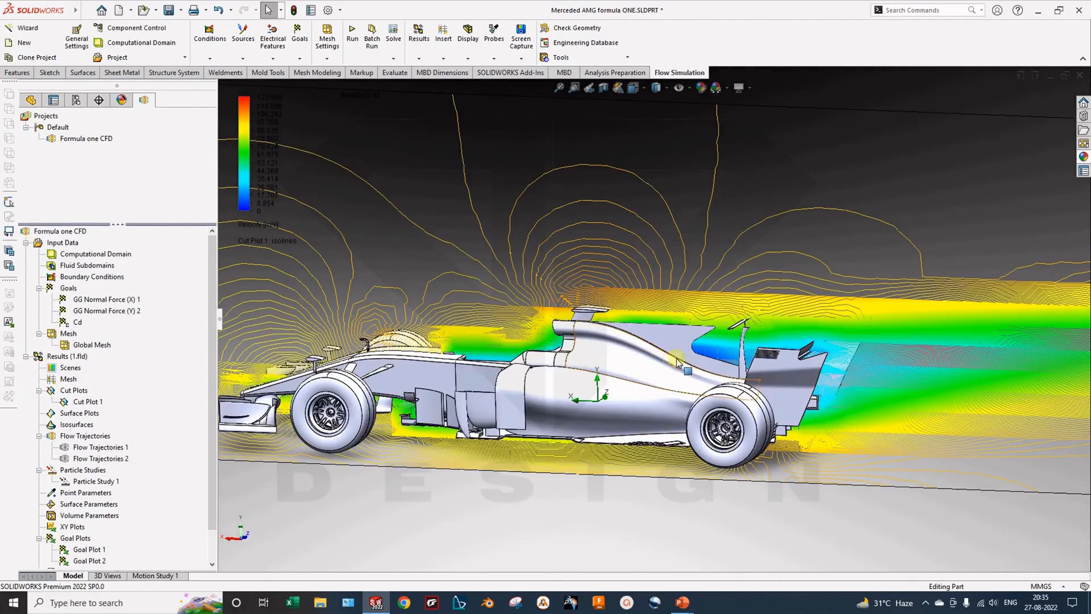
{"action": "scroll", "coordinate": [694, 354], "scroll_direction": "down", "scroll_amount": 3}
{"action": "middle_click_drag", "start_coordinate": [693, 354], "coordinate": [653, 379]}
{"action": "scroll", "coordinate": [683, 382], "scroll_direction": "up", "scroll_amount": 2}
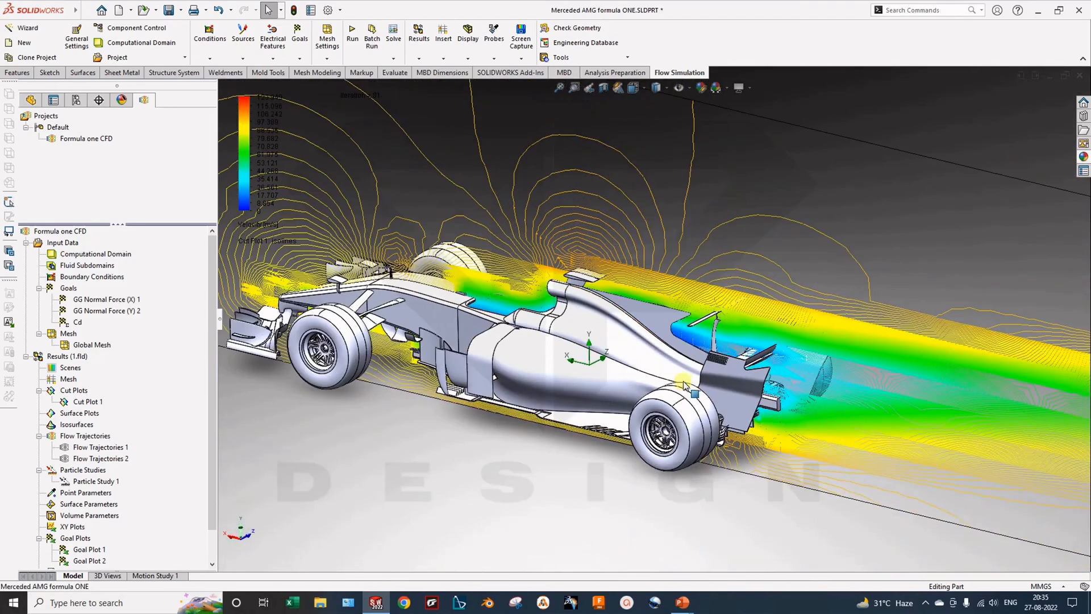
{"action": "scroll", "coordinate": [614, 385], "scroll_direction": "up", "scroll_amount": 2}
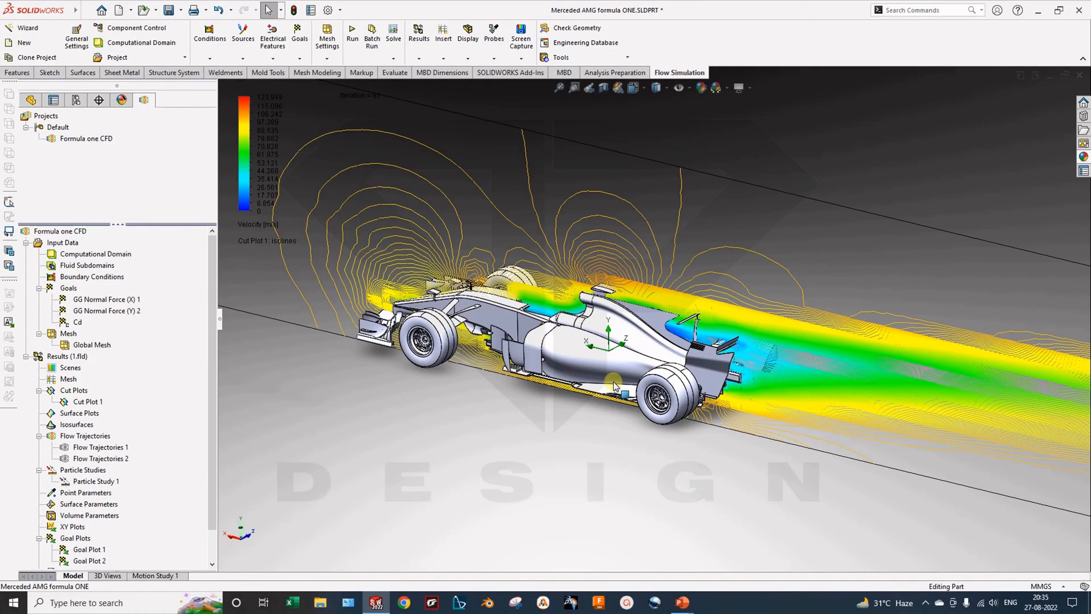
Step: Switch Cut Plot 1 from isolines to streamlines with the vectors off, and regenerate it on the Front Plane
{"action": "right_click", "coordinate": [100, 404]}
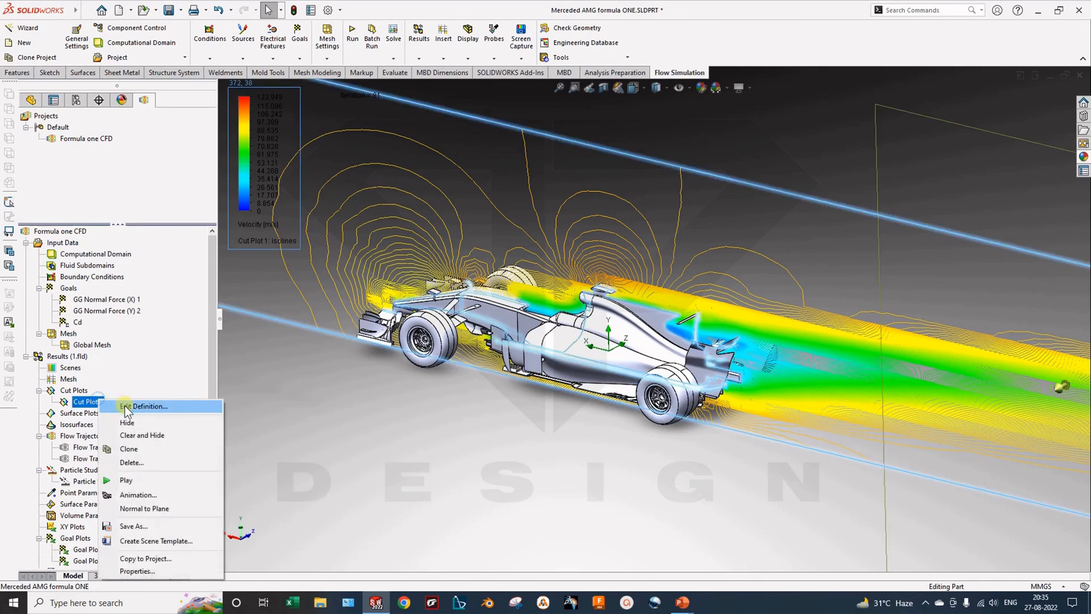
{"action": "left_click", "coordinate": [142, 408]}
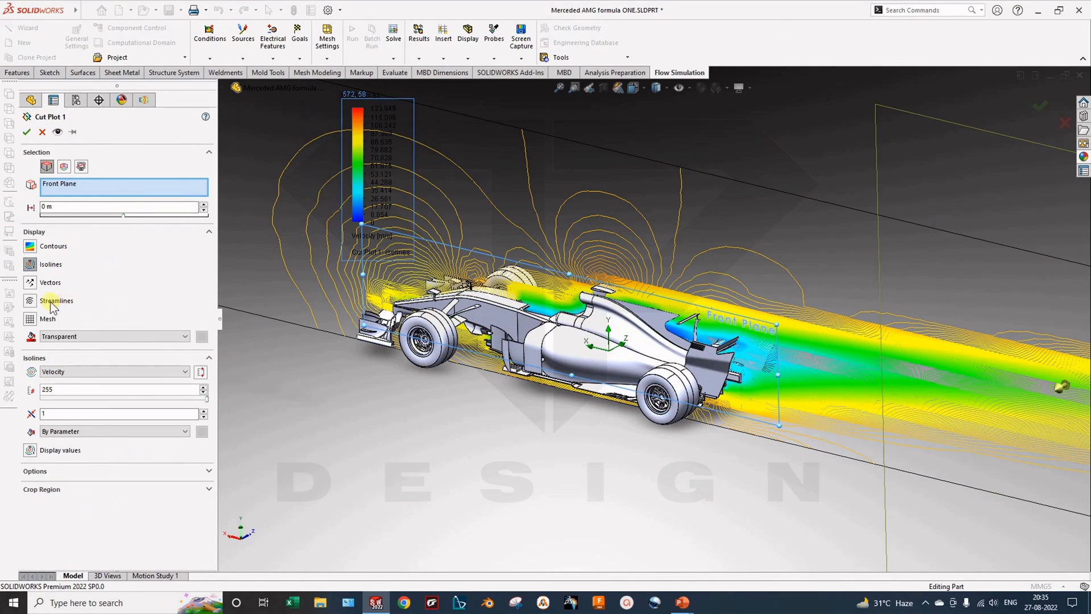
{"action": "left_click", "coordinate": [31, 284]}
{"action": "left_click", "coordinate": [33, 267]}
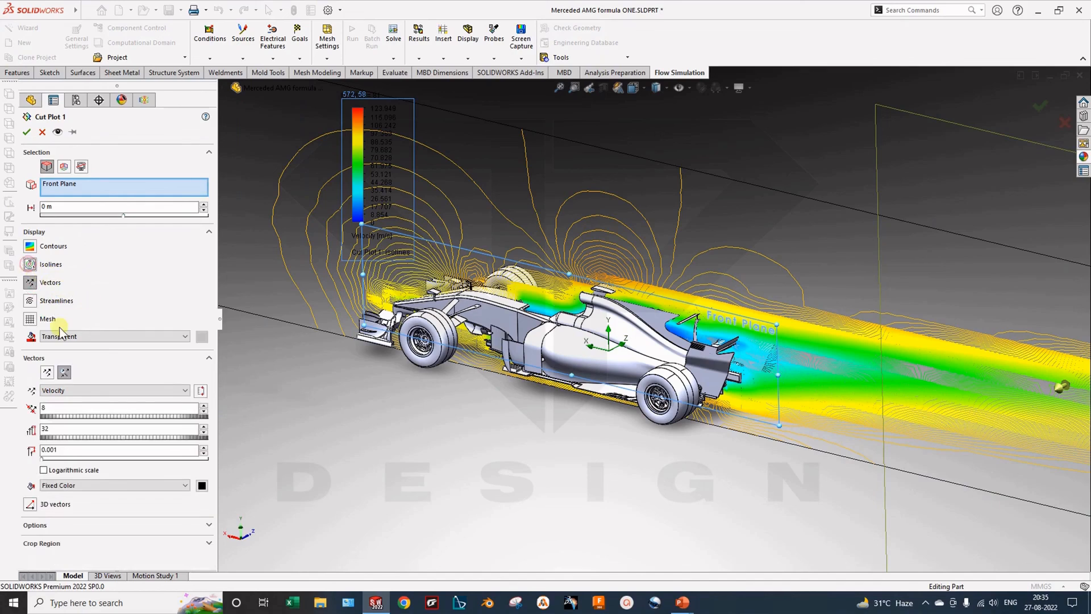
{"action": "left_click", "coordinate": [31, 301]}
{"action": "left_click", "coordinate": [33, 284]}
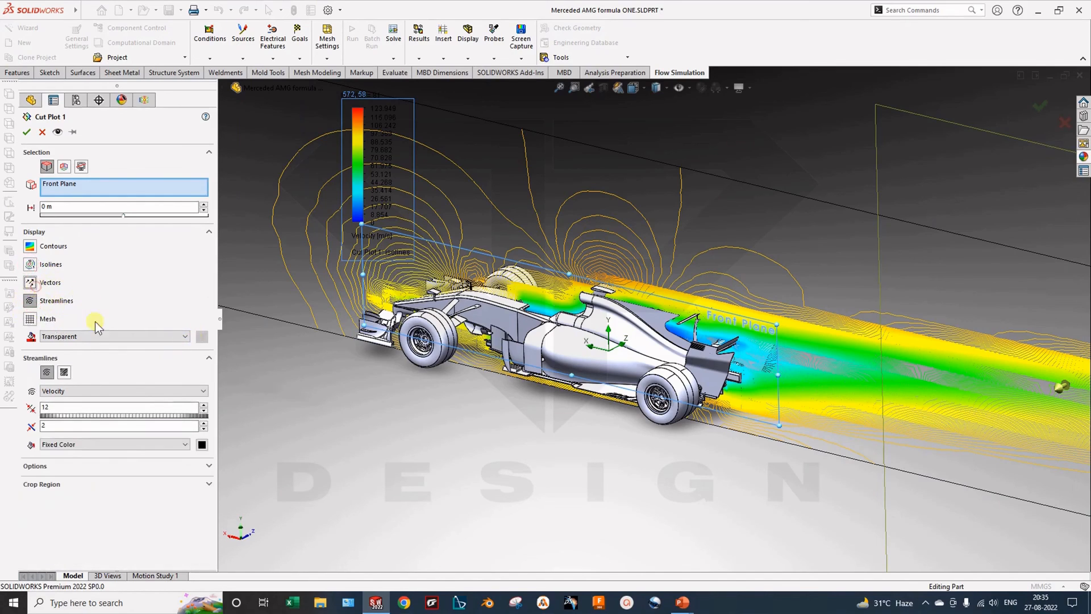
{"action": "left_click", "coordinate": [26, 132]}
{"action": "middle_click_drag", "start_coordinate": [374, 400], "coordinate": [436, 368]}
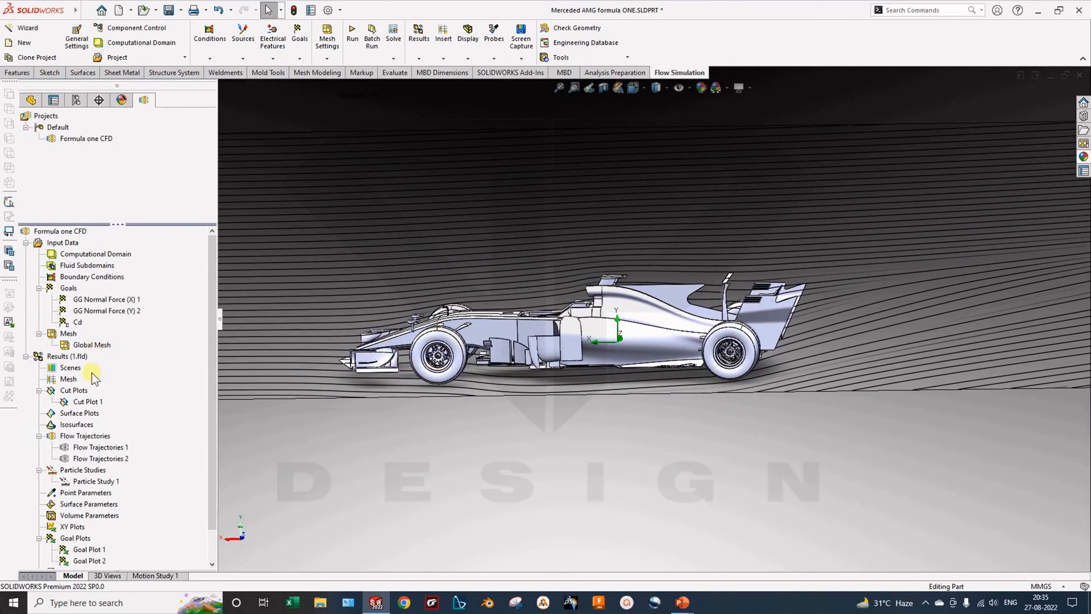
Step: Turn off the streamlines in Cut Plot 1, enable Velocity vectors and Pressure isolines, and regenerate the plot
{"action": "right_click", "coordinate": [85, 403]}
{"action": "left_click", "coordinate": [139, 410]}
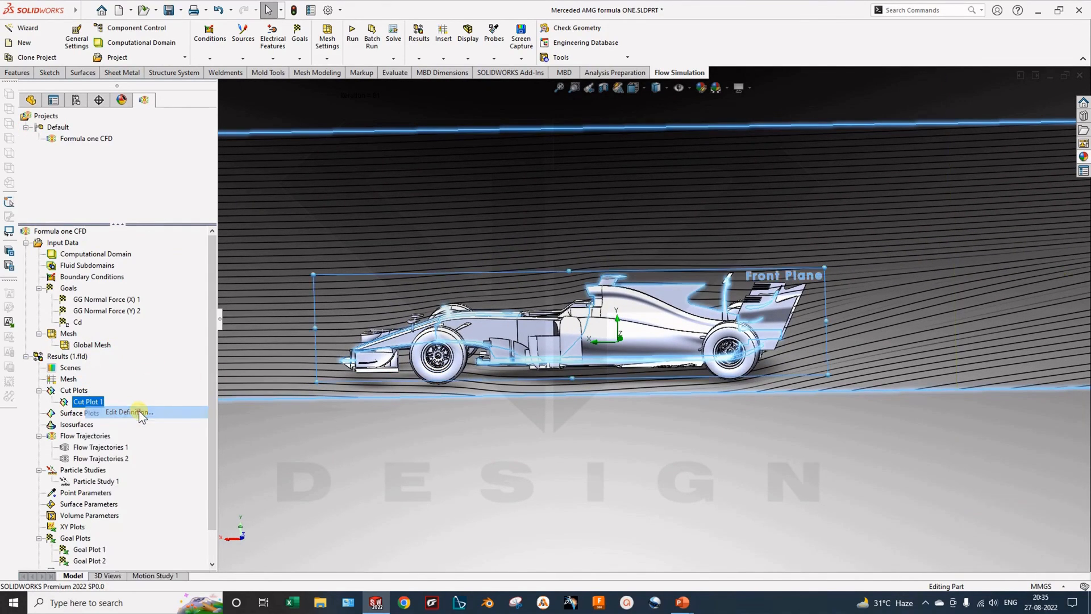
{"action": "middle_click_drag", "start_coordinate": [601, 478], "coordinate": [338, 346]}
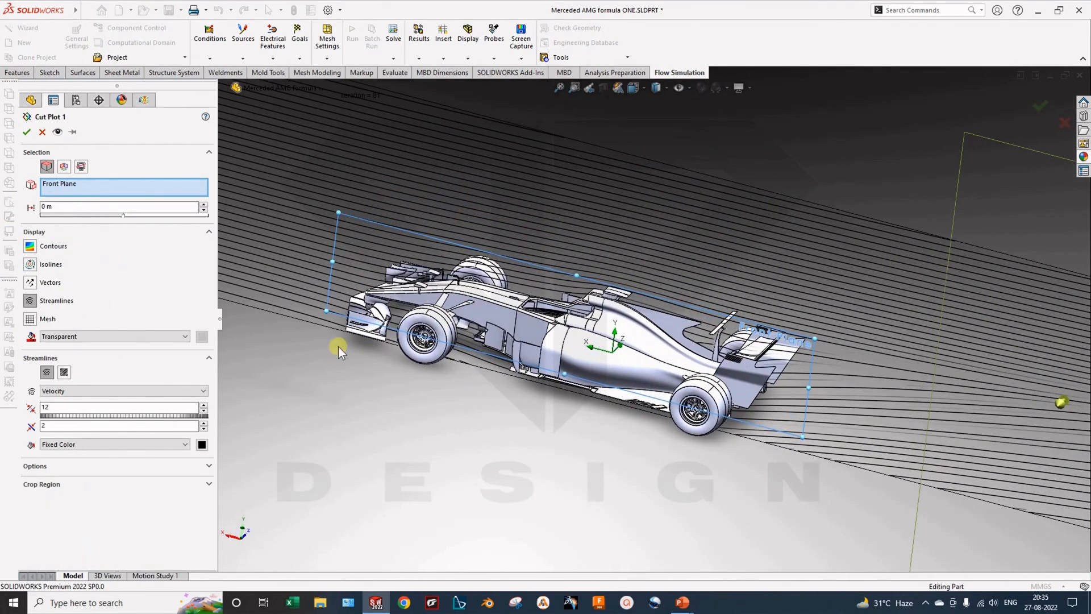
{"action": "left_click", "coordinate": [30, 301]}
{"action": "left_click", "coordinate": [30, 282]}
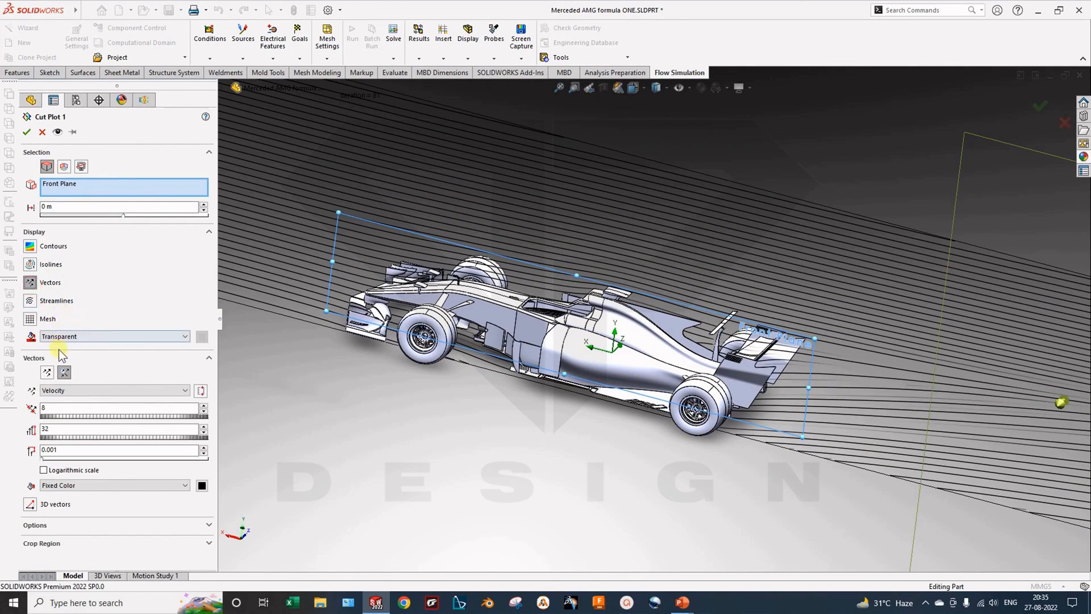
{"action": "left_click", "coordinate": [30, 264]}
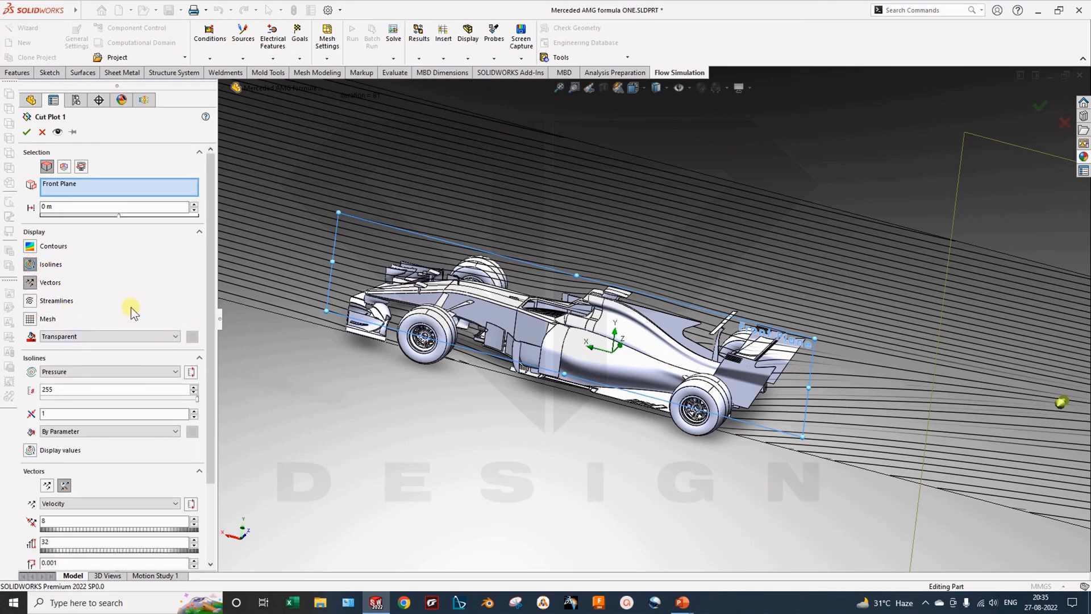
{"action": "scroll", "coordinate": [87, 473], "scroll_direction": "down", "scroll_amount": 3}
{"action": "scroll", "coordinate": [79, 490], "scroll_direction": "up", "scroll_amount": 3}
{"action": "left_click", "coordinate": [26, 131]}
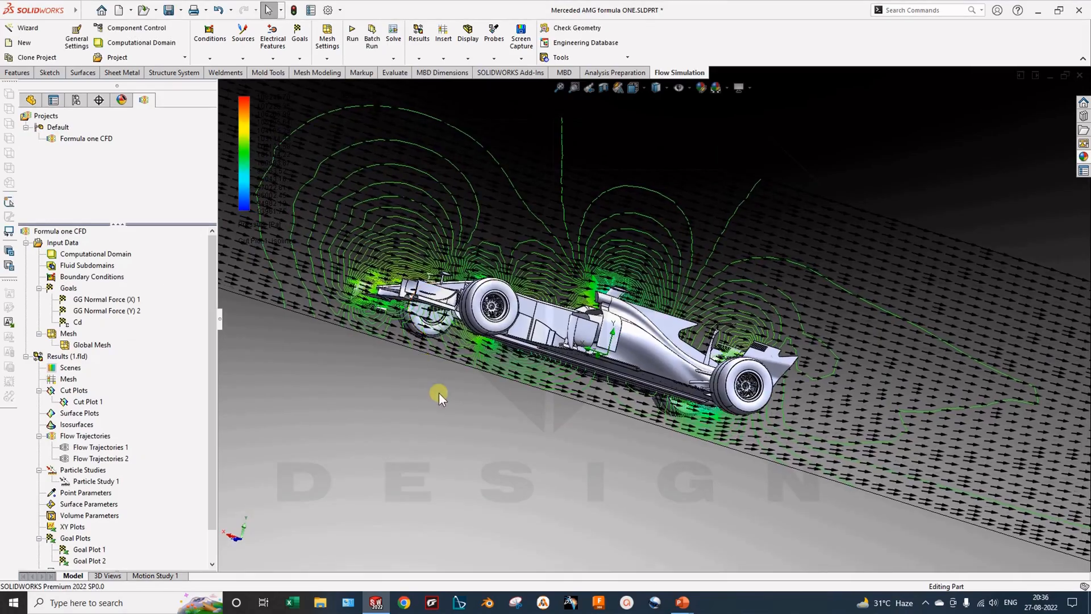
Step: Examine the velocity vectors and pressure isolines around the car's front wing, cockpit and bodywork from an angled front view
{"action": "middle_click_drag", "start_coordinate": [439, 392], "coordinate": [483, 413]}
{"action": "key", "text": "space"}
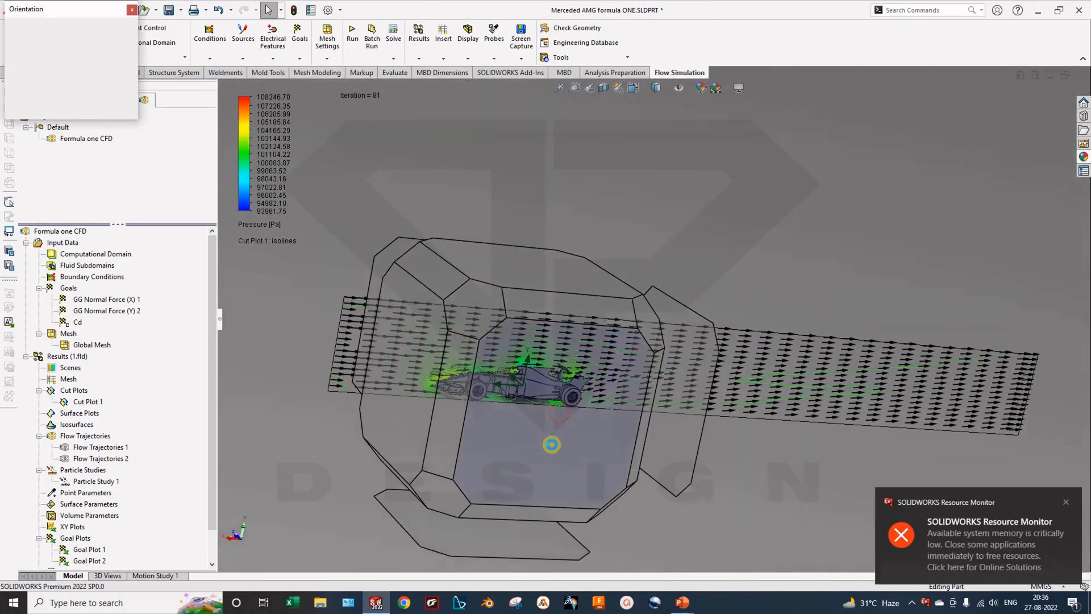
{"action": "left_click", "coordinate": [537, 458]}
{"action": "scroll", "coordinate": [652, 278], "scroll_direction": "down", "scroll_amount": 5}
{"action": "middle_click_drag", "start_coordinate": [665, 316], "coordinate": [625, 435]}
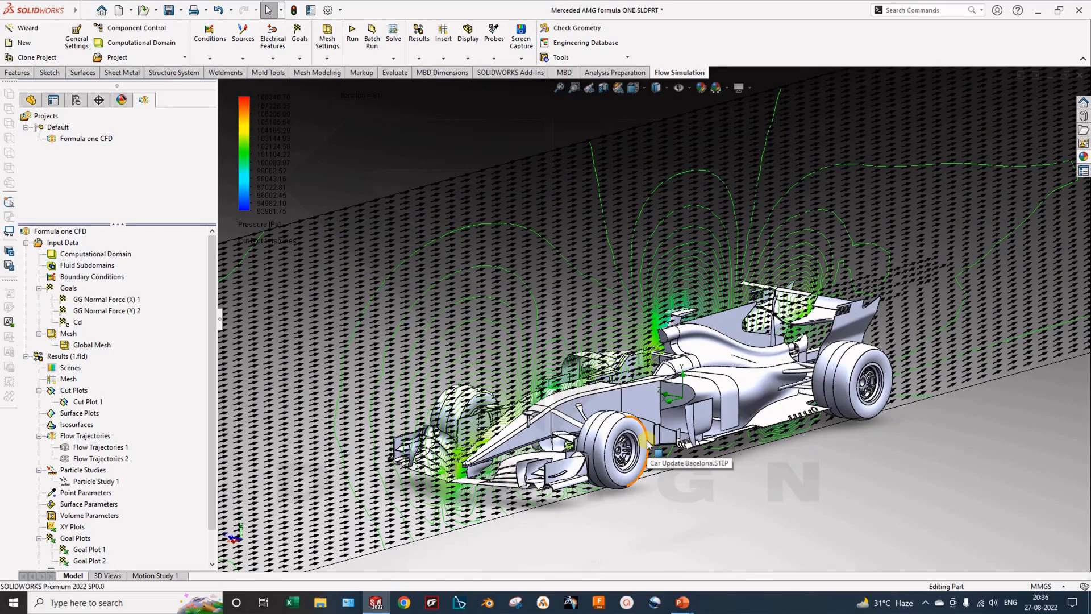
{"action": "scroll", "coordinate": [648, 444], "scroll_direction": "down", "scroll_amount": 5}
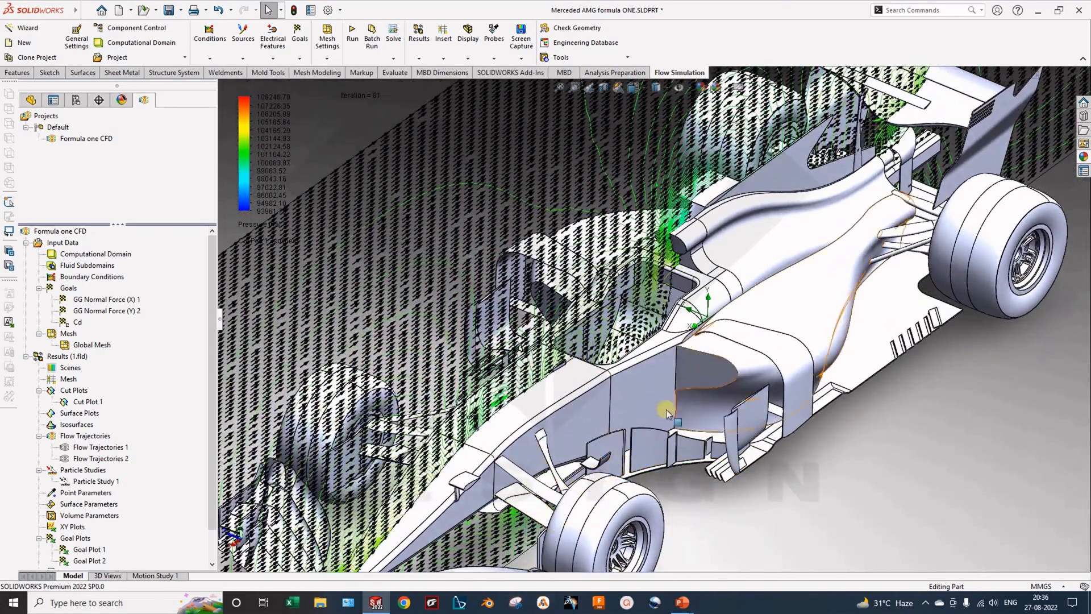
{"action": "scroll", "coordinate": [667, 414], "scroll_direction": "up", "scroll_amount": 6}
{"action": "scroll", "coordinate": [659, 392], "scroll_direction": "down", "scroll_amount": 4}
{"action": "scroll", "coordinate": [647, 377], "scroll_direction": "down", "scroll_amount": 2}
{"action": "scroll", "coordinate": [602, 364], "scroll_direction": "up", "scroll_amount": 1}
{"action": "scroll", "coordinate": [585, 354], "scroll_direction": "down", "scroll_amount": 5}
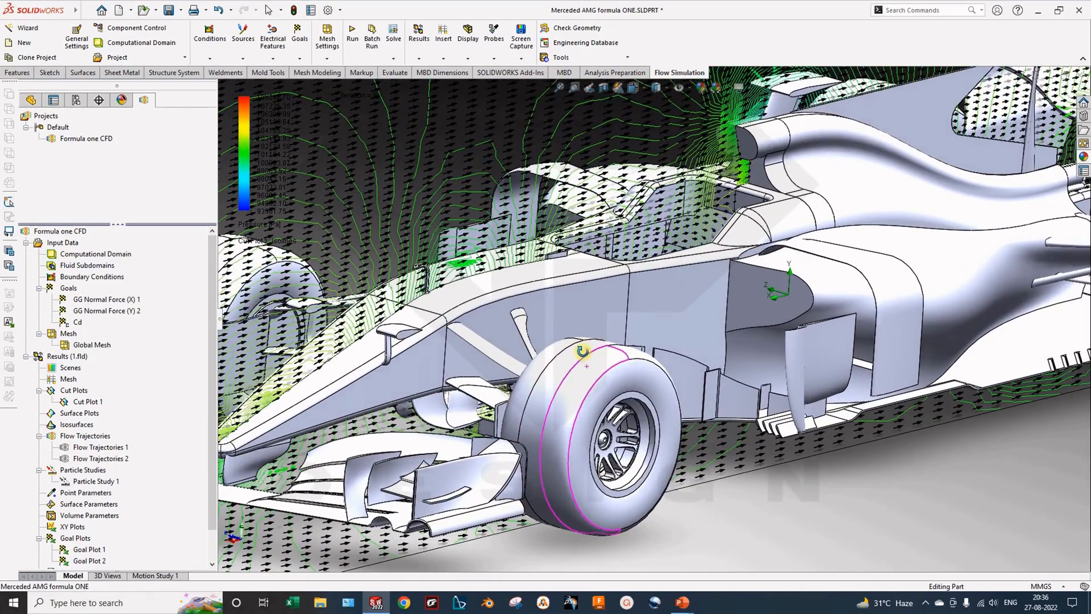